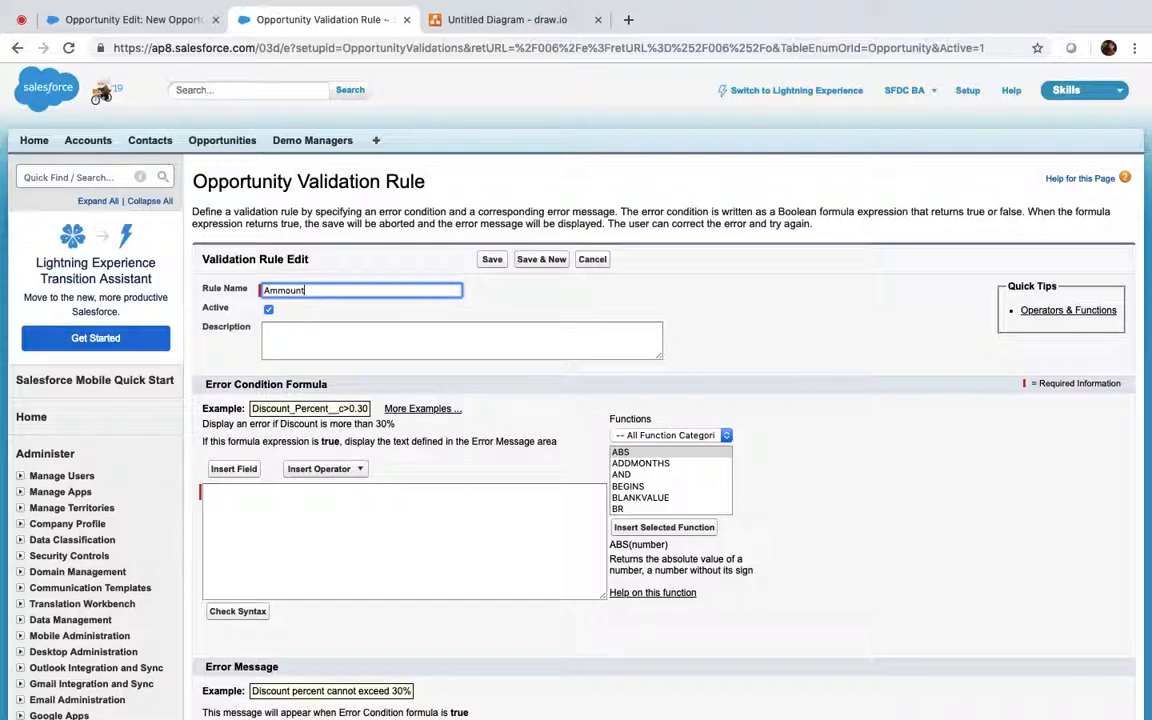
# Step: Append 'Validation for new Opportunities' to the rule name, giving Ammount_Validation_for_new_Opportunities
pyautogui.write('for new Opportunities')
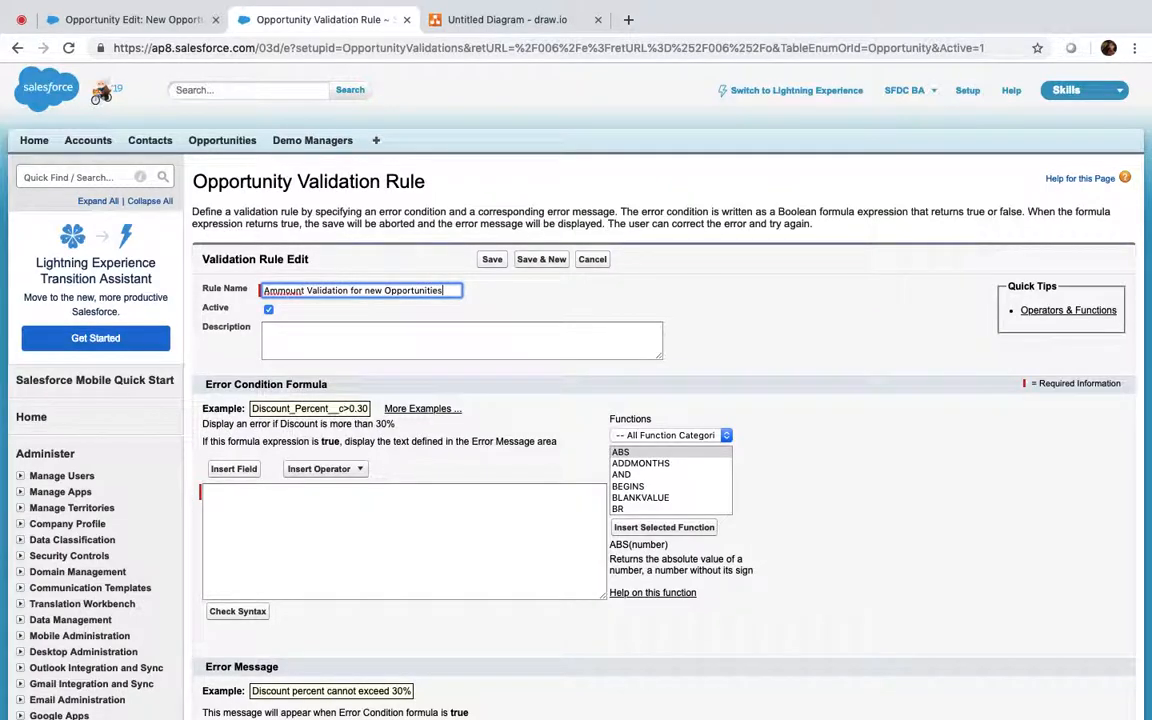
pyautogui.click(339, 511)
pyautogui.scroll(-1, 339, 511)
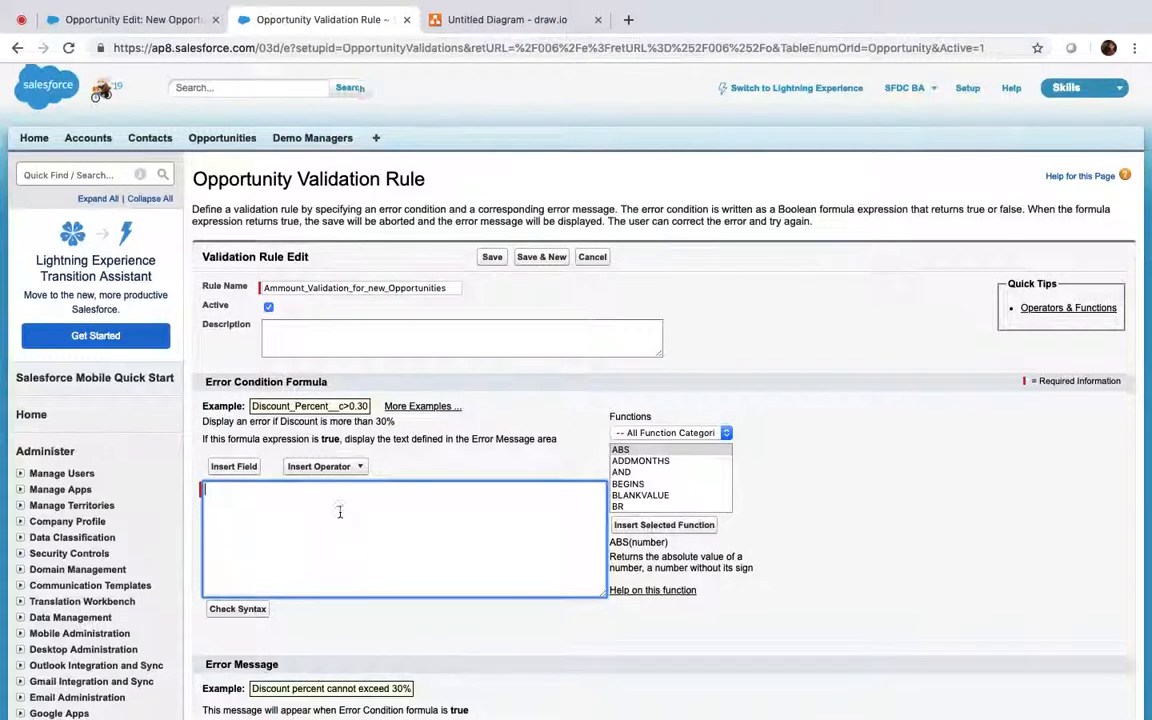
pyautogui.scroll(-1, 339, 511)
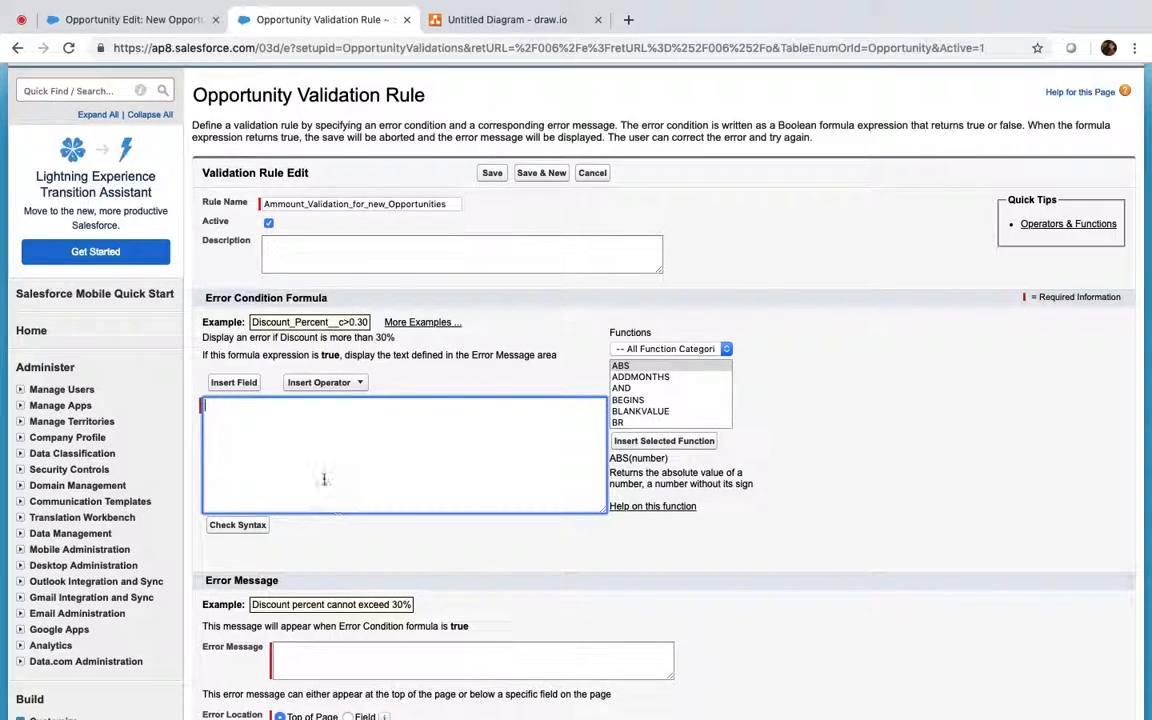
# Step: Start the error condition with AND( ) and insert the ISNEW() function inside it
pyautogui.write('AND')
pyautogui.press('Return')
pyautogui.press('Up')
pyautogui.click(641, 411)
pyautogui.press('i')
pyautogui.press('i')
pyautogui.press('i')
pyautogui.press('i')
pyautogui.press('i')
pyautogui.press('i')
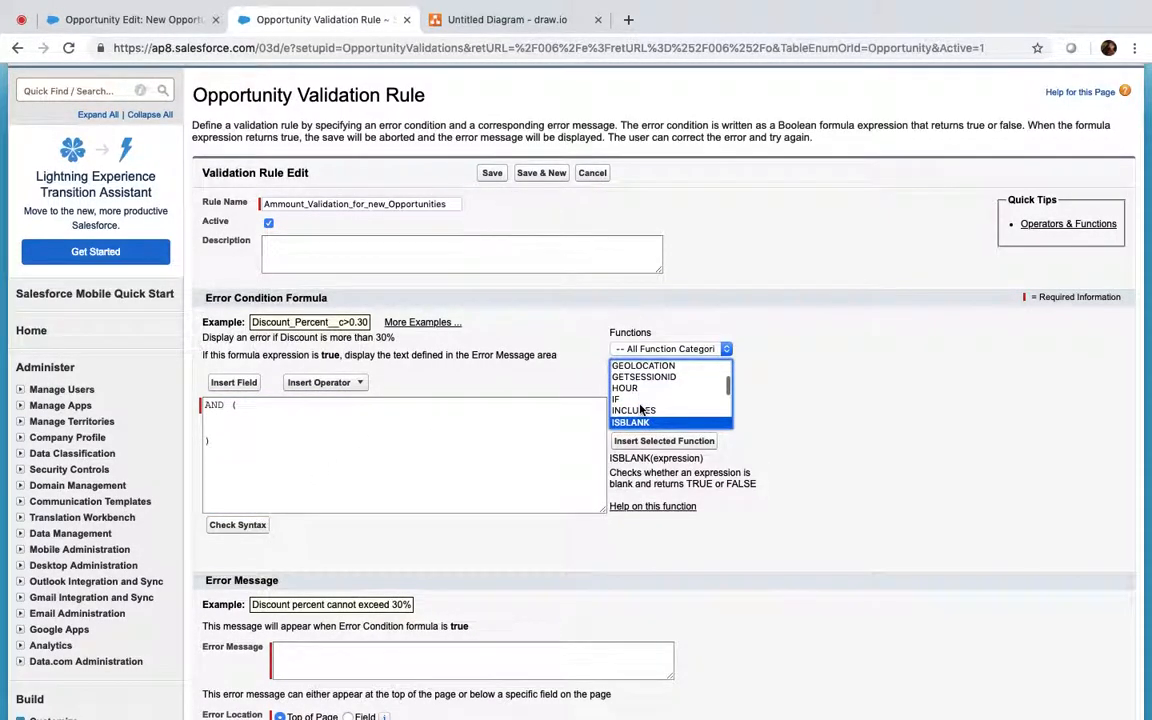
pyautogui.press('i')
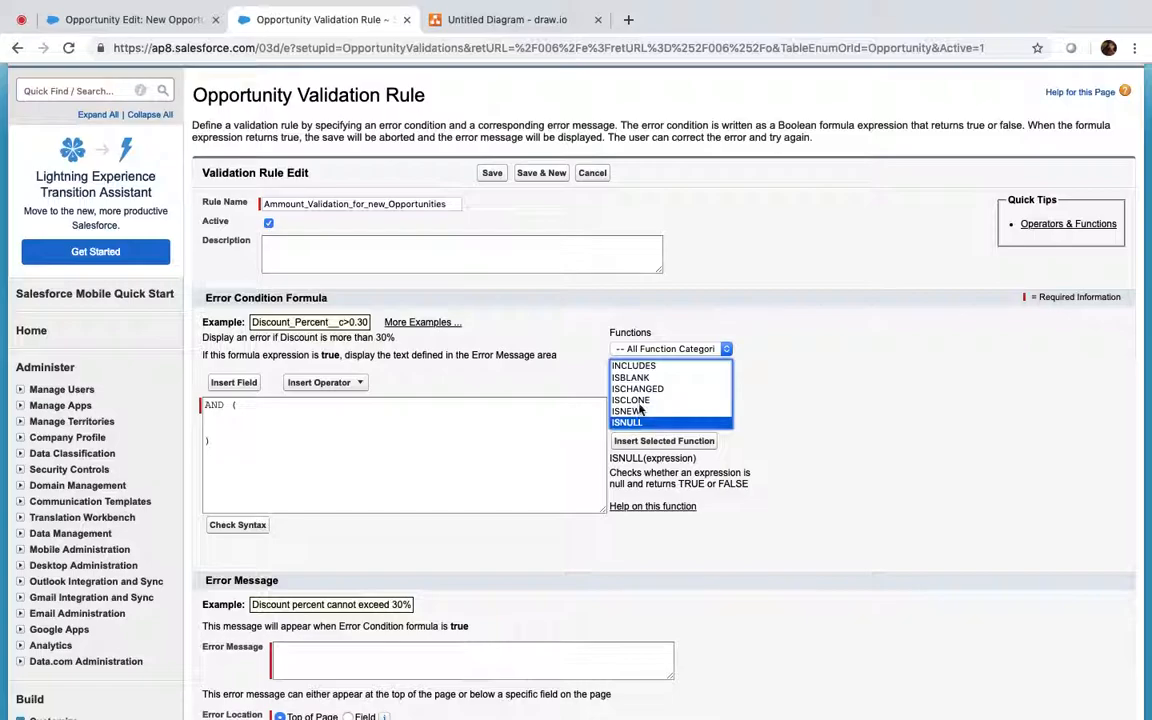
pyautogui.click(637, 412)
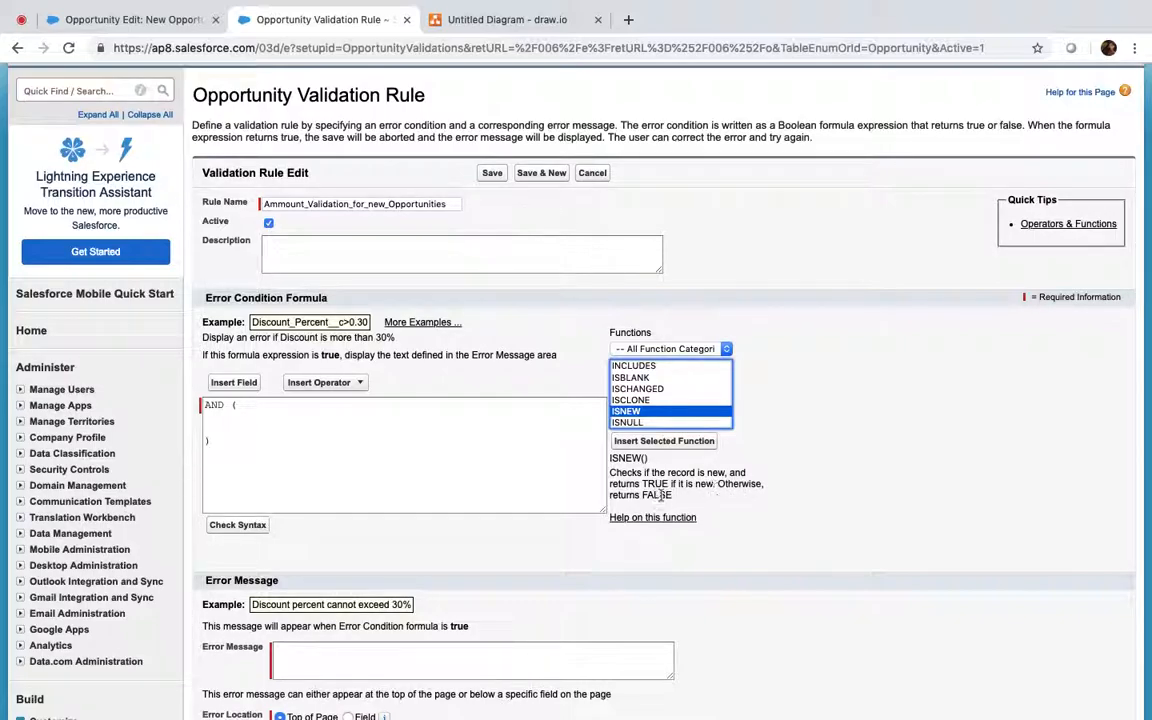
pyautogui.click(669, 443)
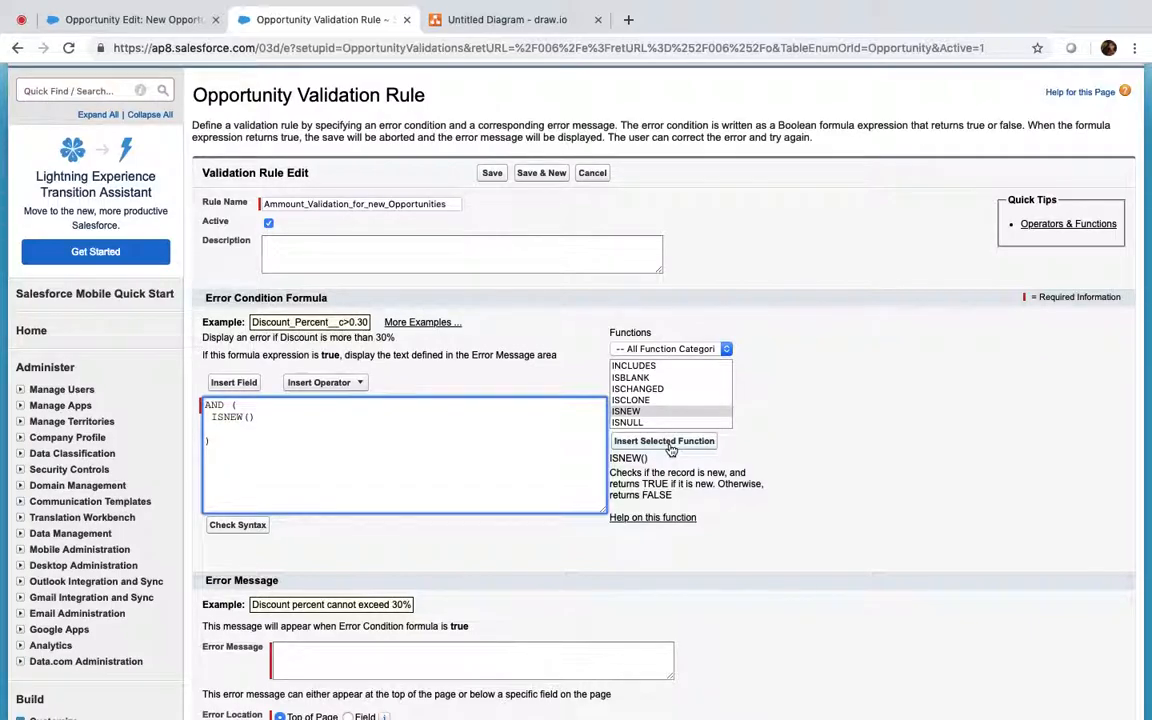
# Step: Complete the condition with Amount < 100 after ISNEW()
pyautogui.write(',')
pyautogui.click(247, 386)
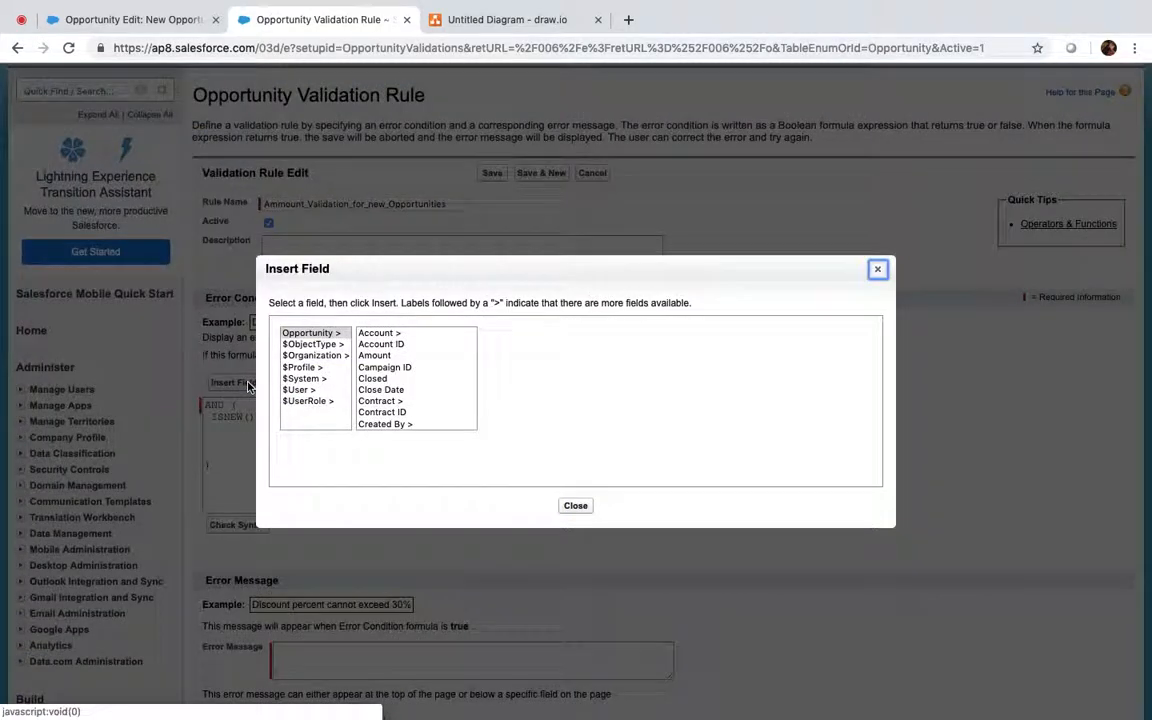
pyautogui.click(372, 355)
pyautogui.click(527, 411)
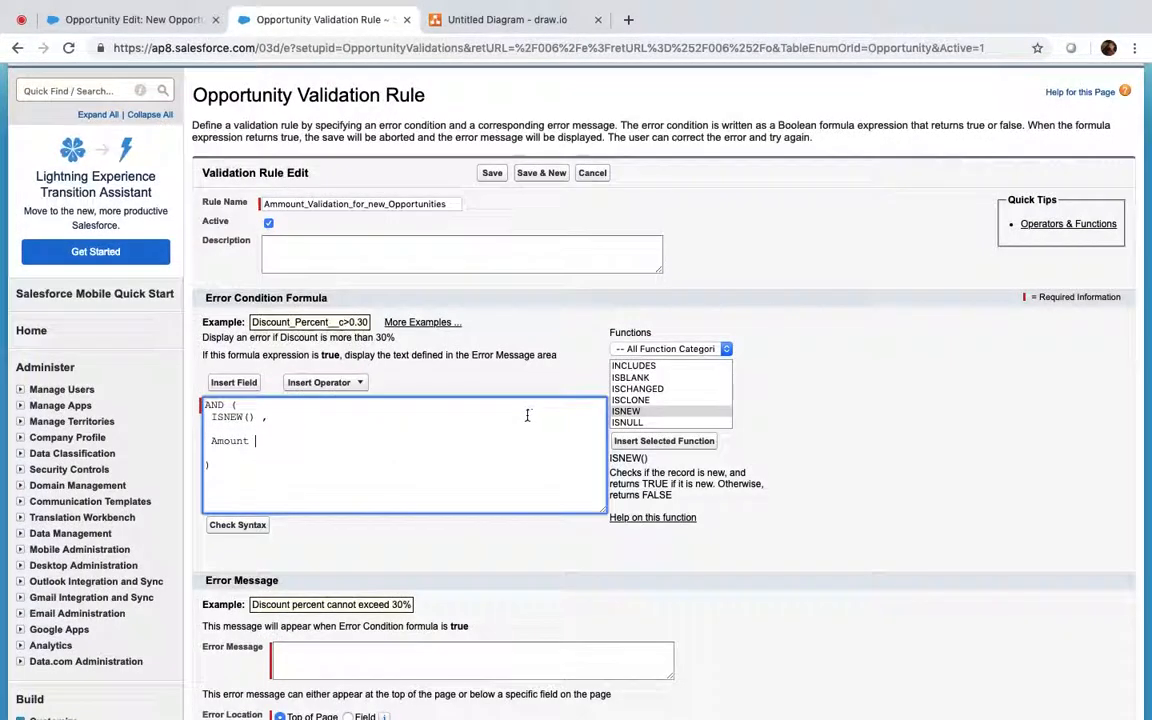
pyautogui.click(347, 387)
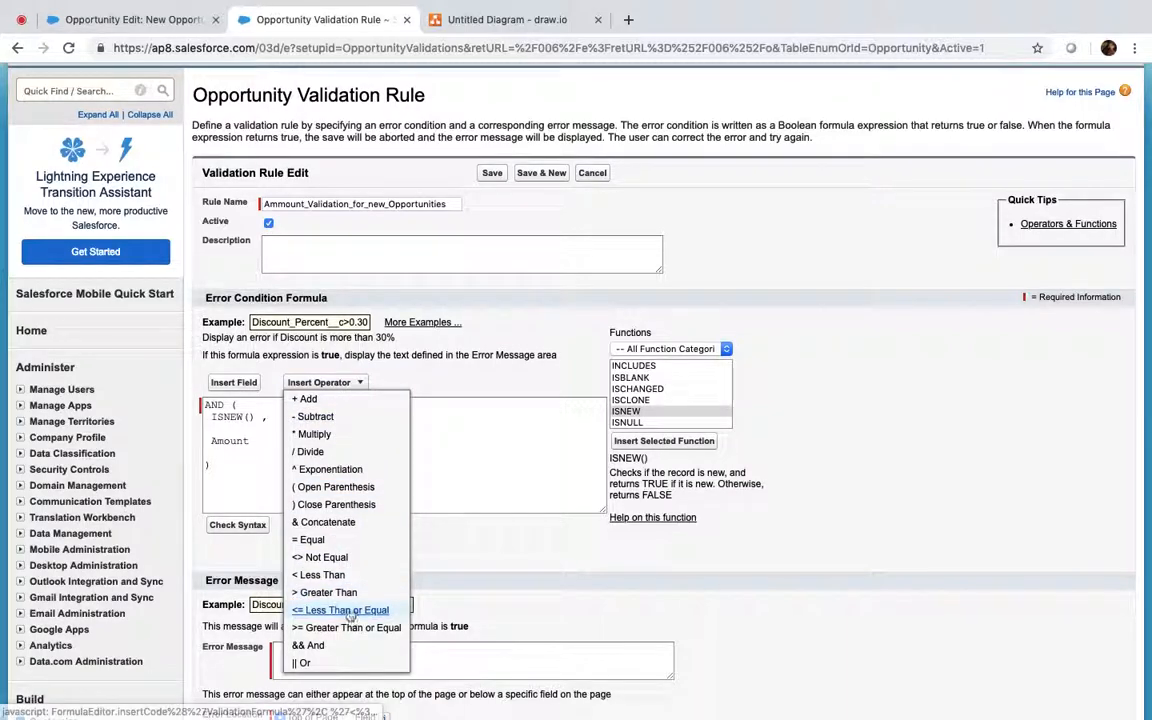
pyautogui.click(322, 575)
pyautogui.write('100')
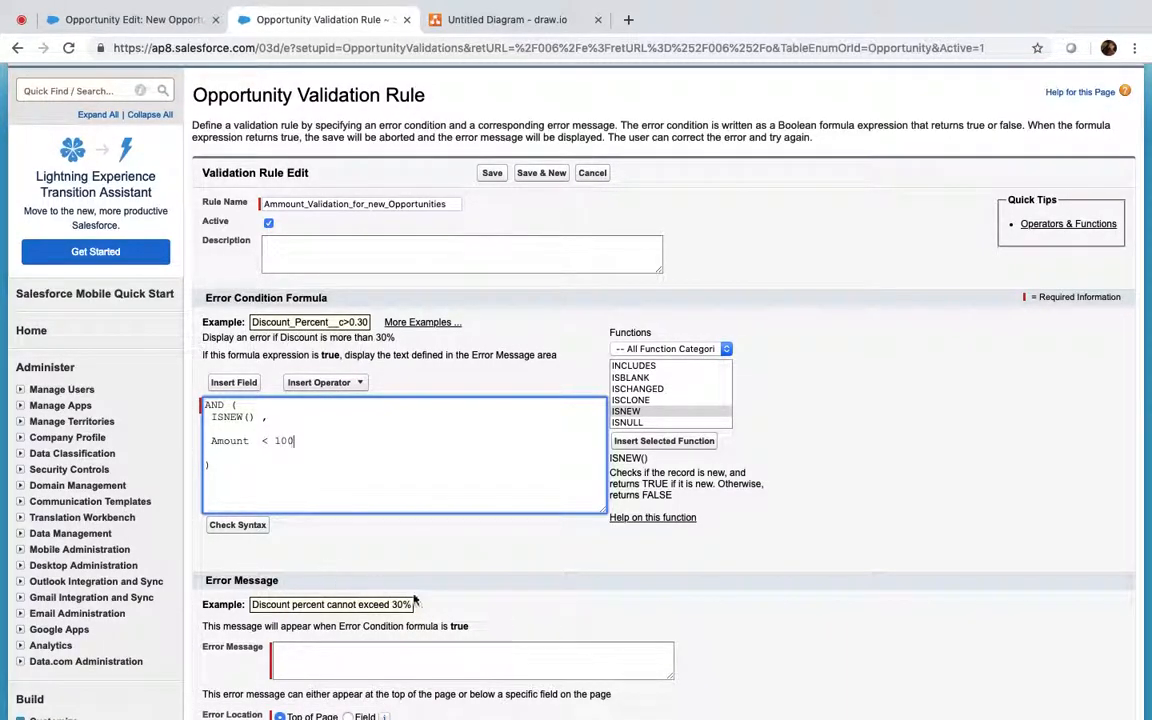
# Step: Enter the error message 'For any new opportunities Ammount should not be less than 100 USD'
pyautogui.scroll(-4, 420, 600)
pyautogui.click(321, 480)
pyautogui.write('For any new opportunities Amm')
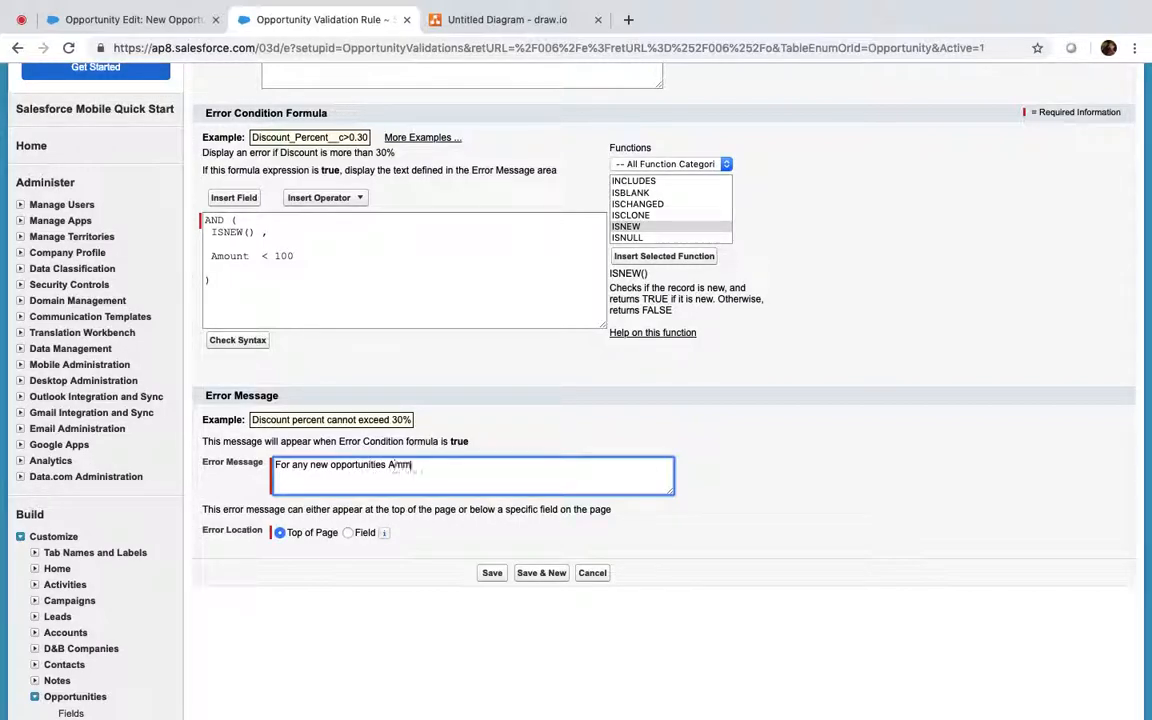
pyautogui.write('ount should not be ')
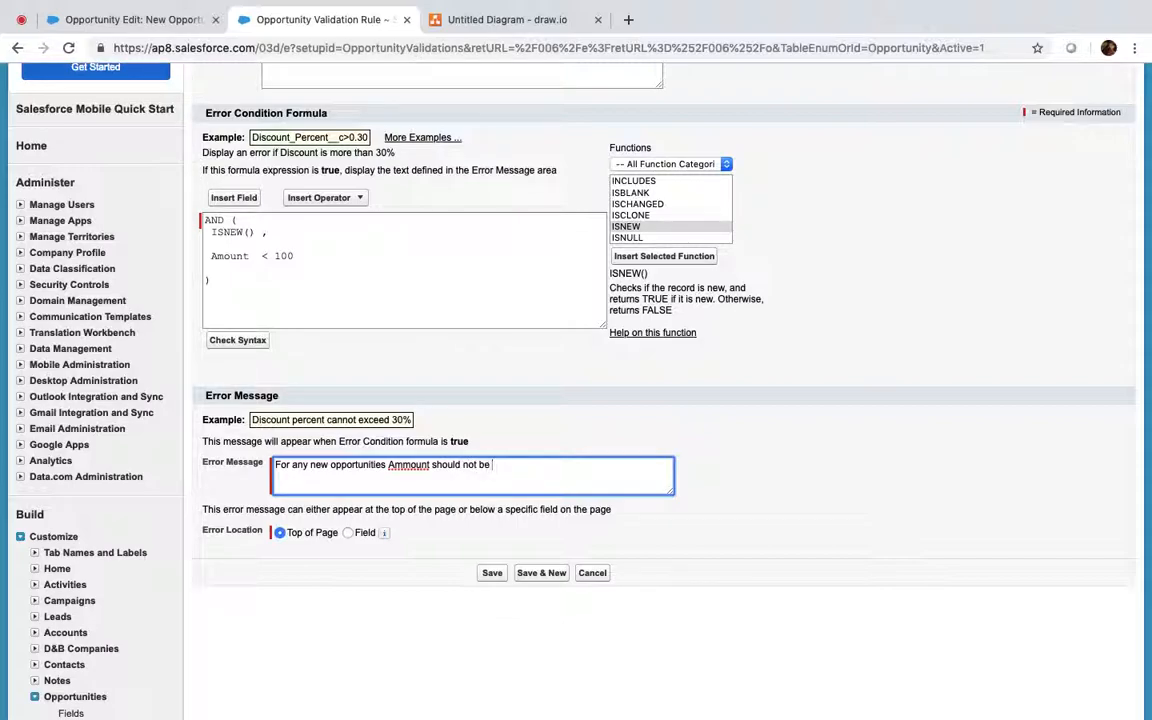
pyautogui.write('less than 100 USD')
# Step: Set the error location to the Account Name field
pyautogui.click(348, 533)
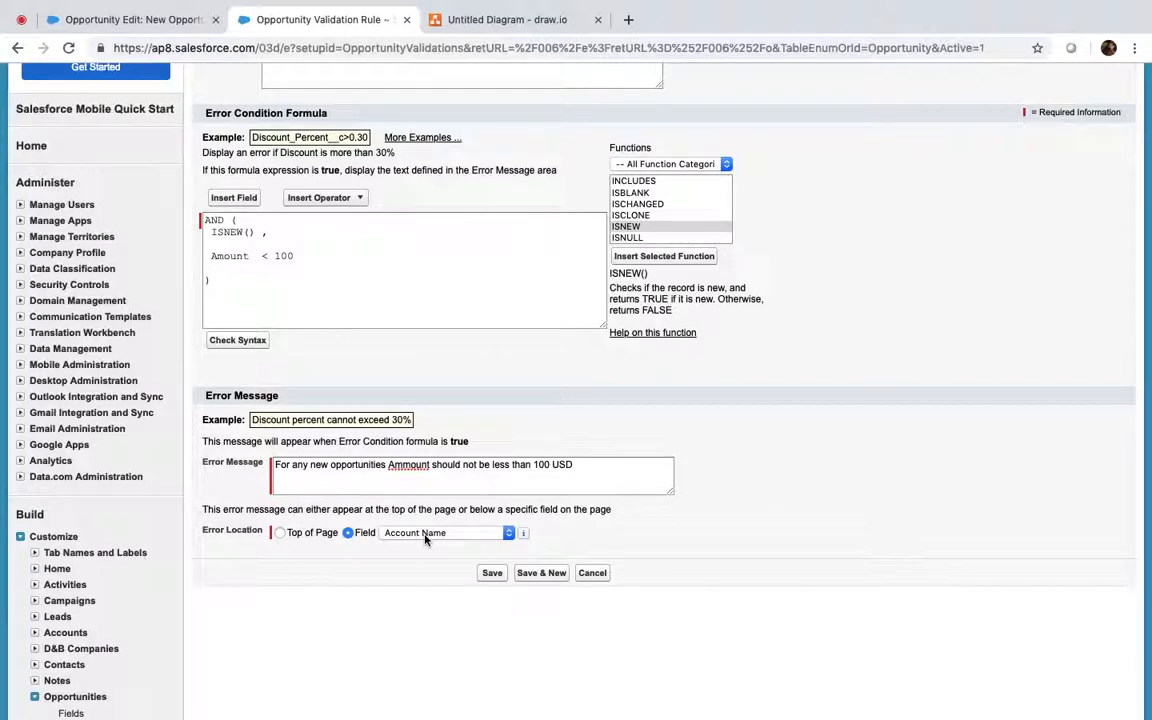
# Step: Try NOT( and > in the formula, restore Amount < 100, and save the rule
pyautogui.click(210, 257)
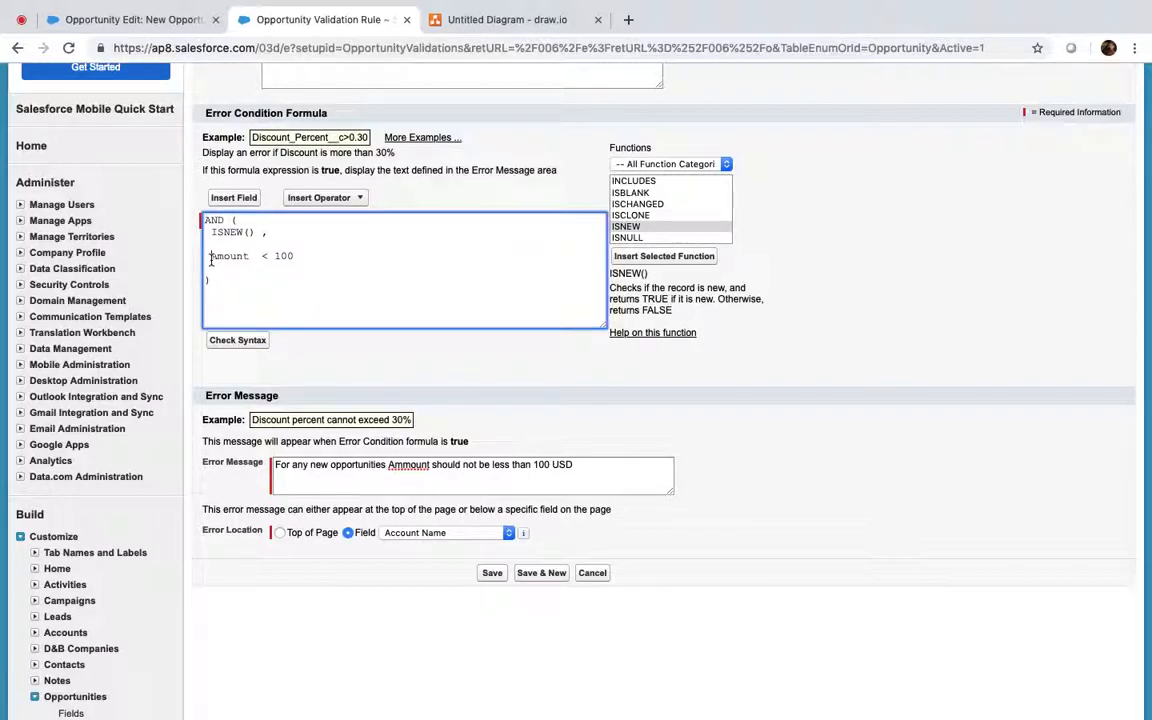
pyautogui.write('Not(')
pyautogui.press('Right')
pyautogui.click(296, 257)
pyautogui.press('BackSpace')
pyautogui.press('BackSpace')
pyautogui.write('>')
pyautogui.click(325, 256)
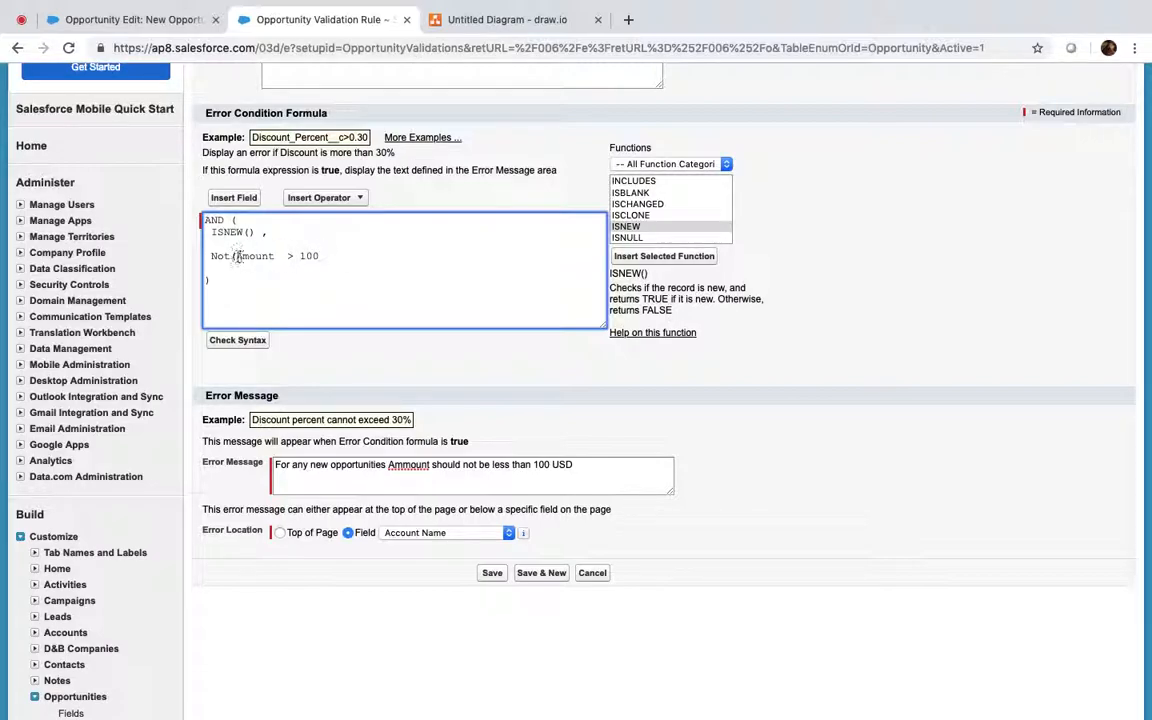
pyautogui.click(234, 256)
pyautogui.press('BackSpace')
pyautogui.press('BackSpace')
pyautogui.press('BackSpace')
pyautogui.press('BackSpace')
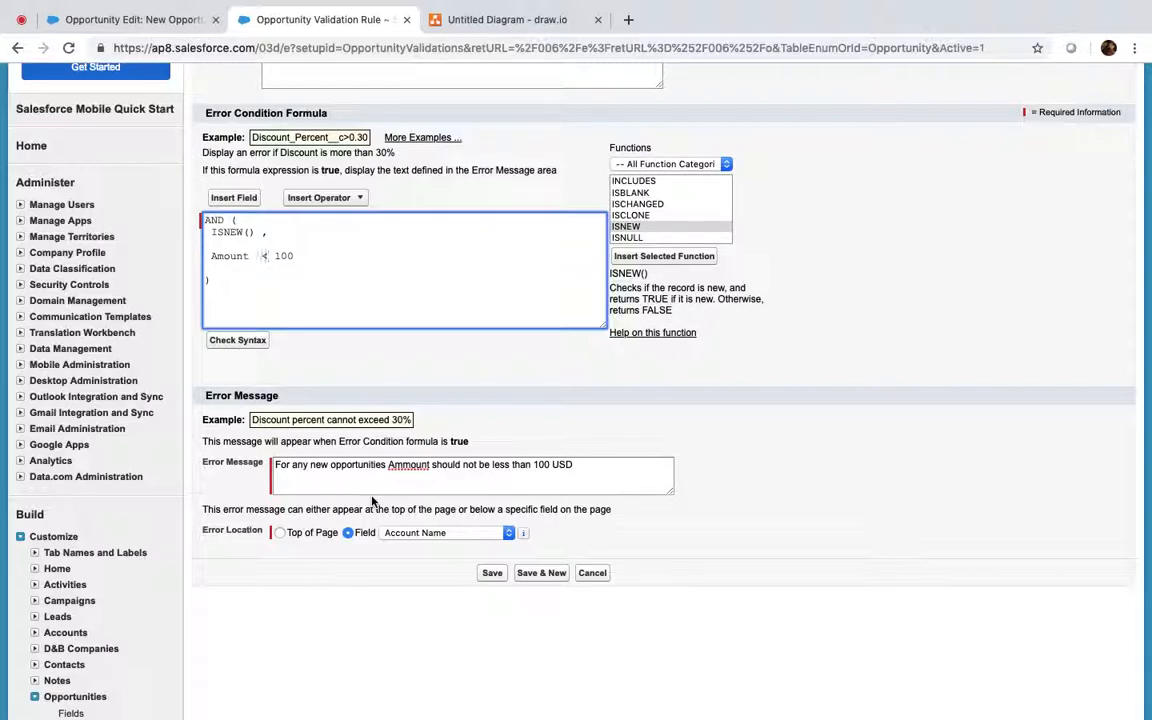
pyautogui.click(491, 573)
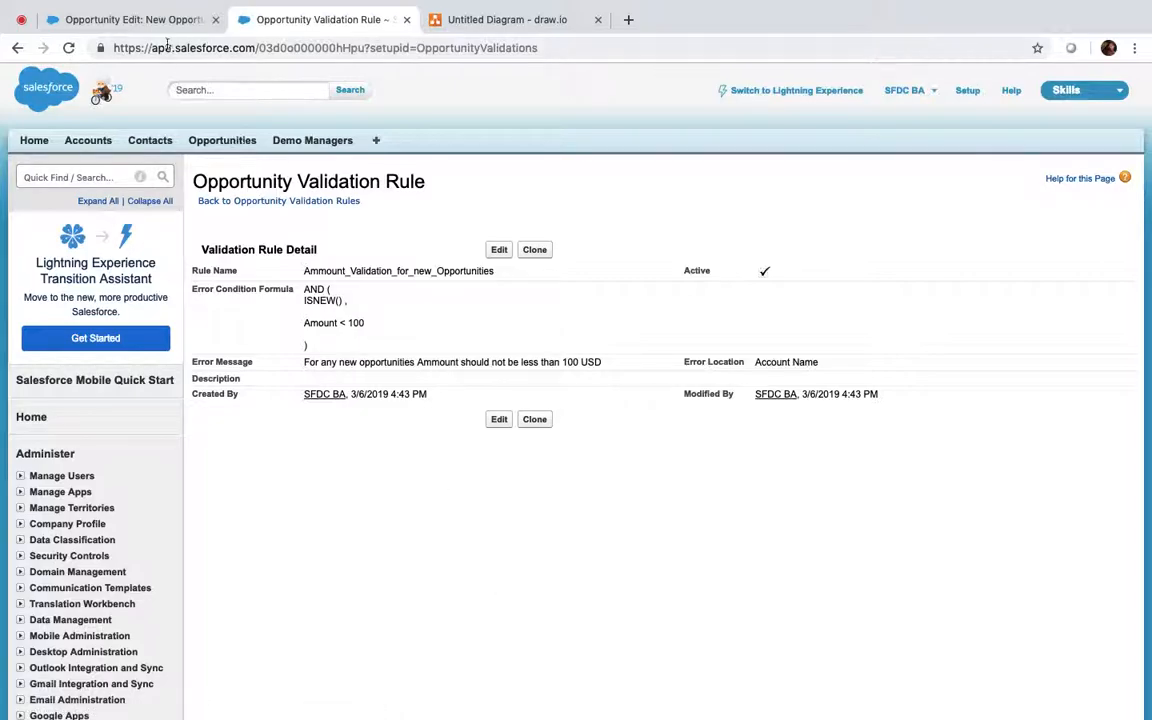
# Step: Fill in opportunity Macbook with close date 3/8/2019, stage Prospecting and Amount 80, then attempt to save
pyautogui.click(150, 20)
pyautogui.click(432, 320)
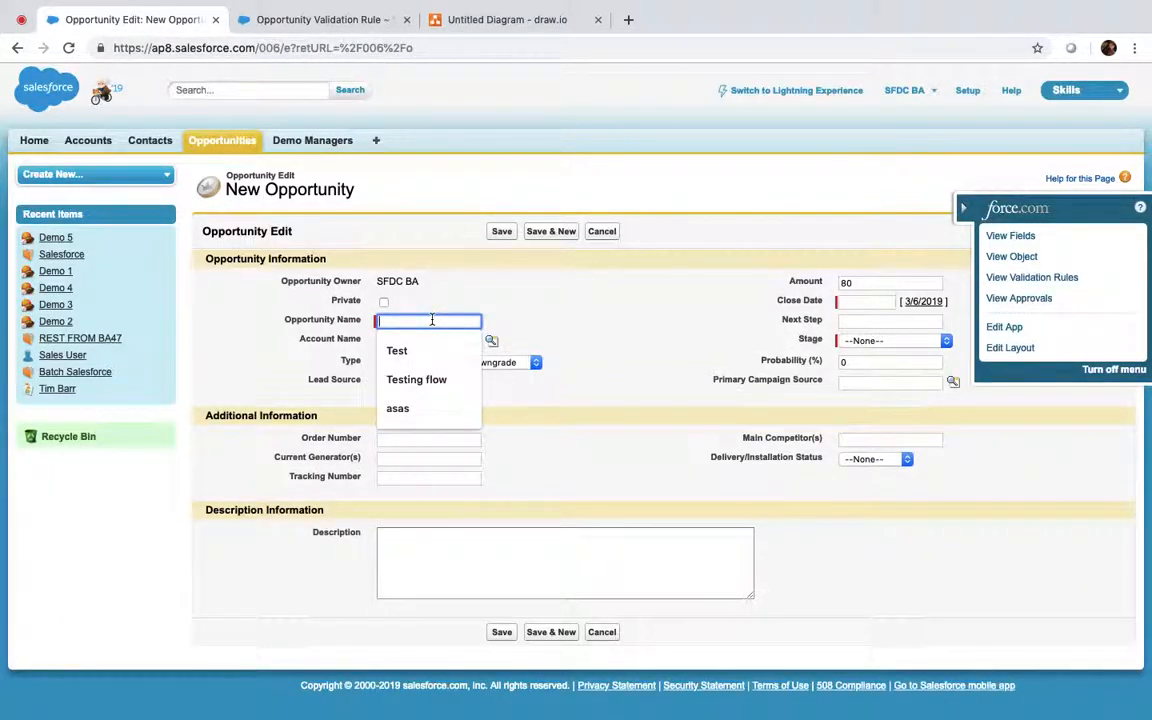
pyautogui.write('Oppo')
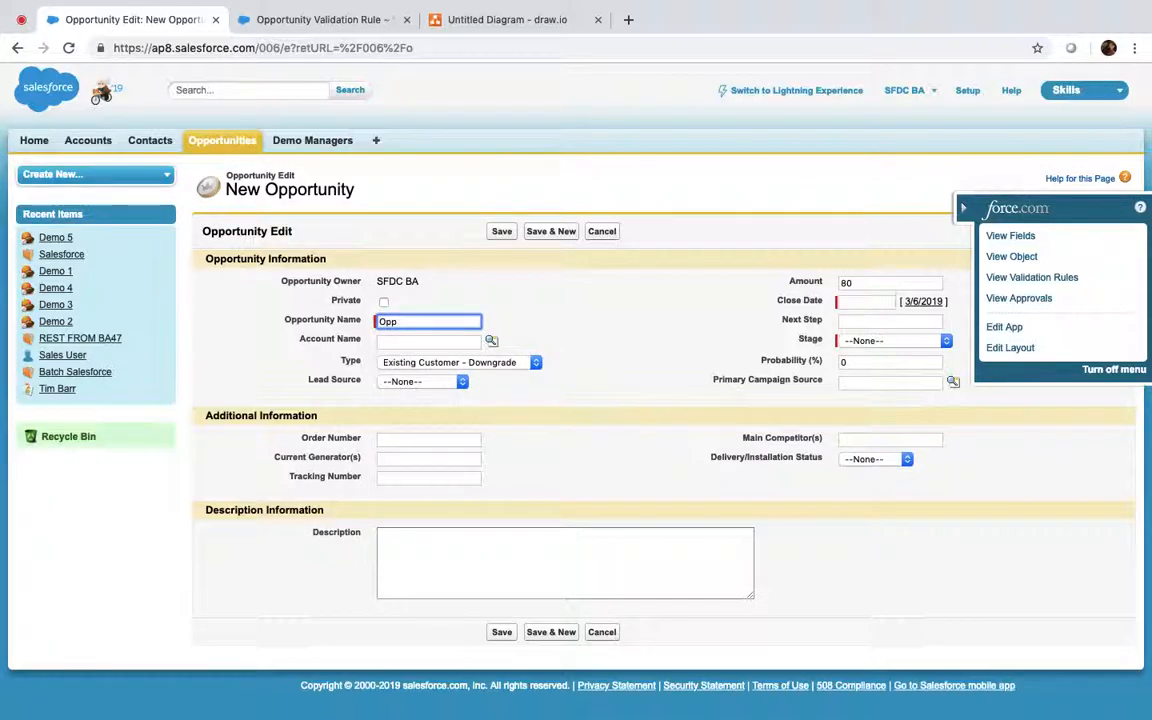
pyautogui.press('super+a')
pyautogui.write('Macbook')
pyautogui.click(882, 301)
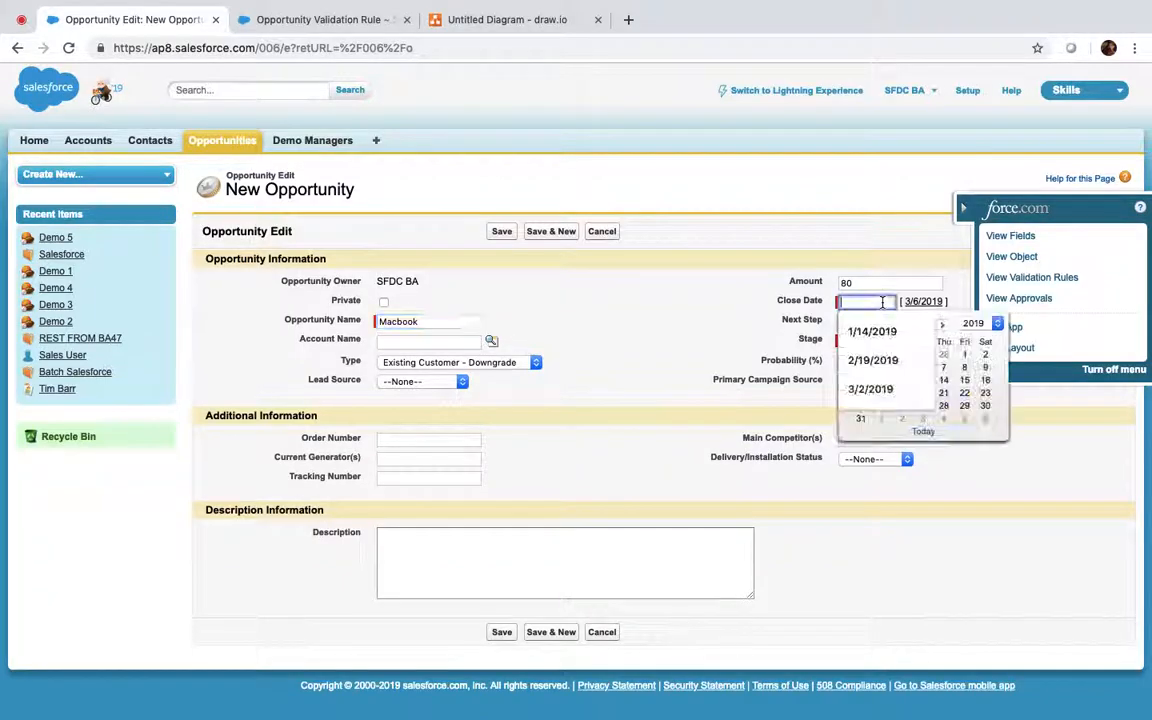
pyautogui.click(964, 368)
pyautogui.click(884, 341)
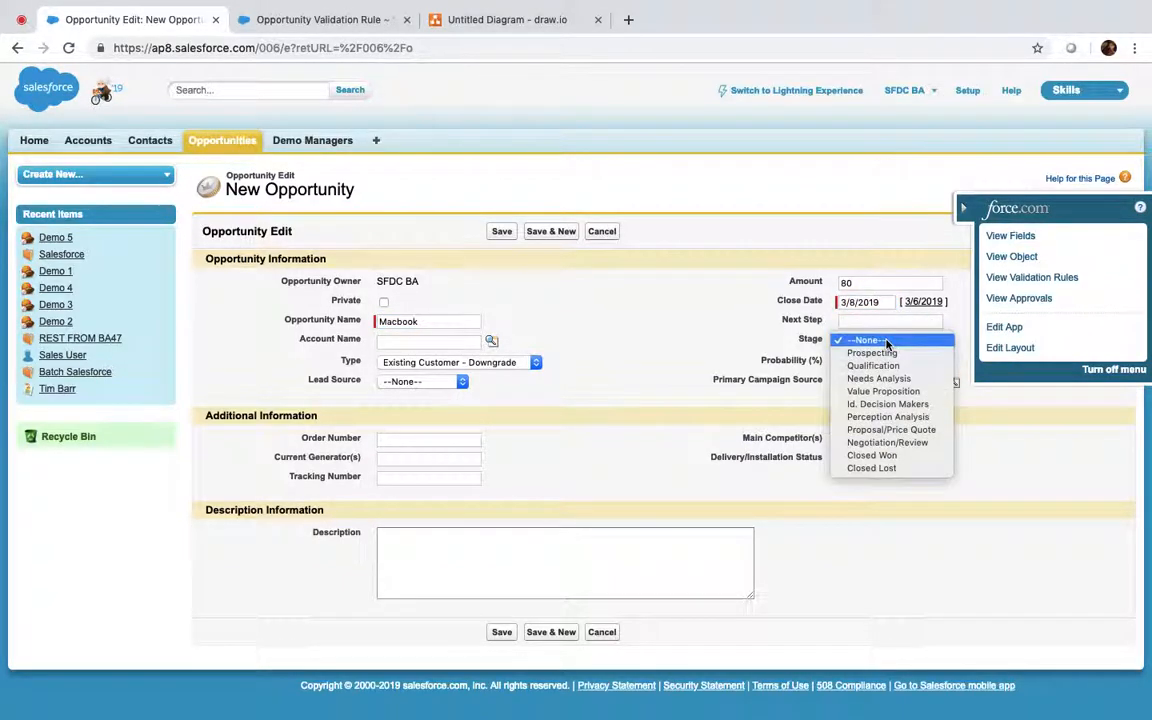
pyautogui.click(877, 355)
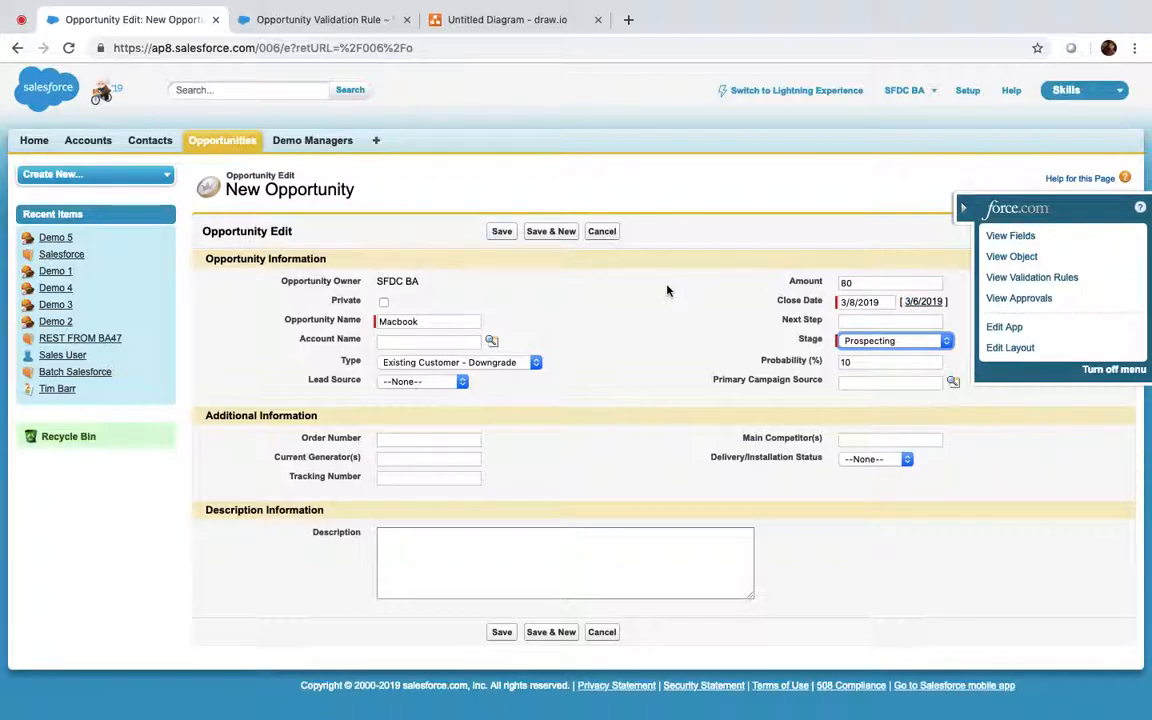
pyautogui.click(501, 231)
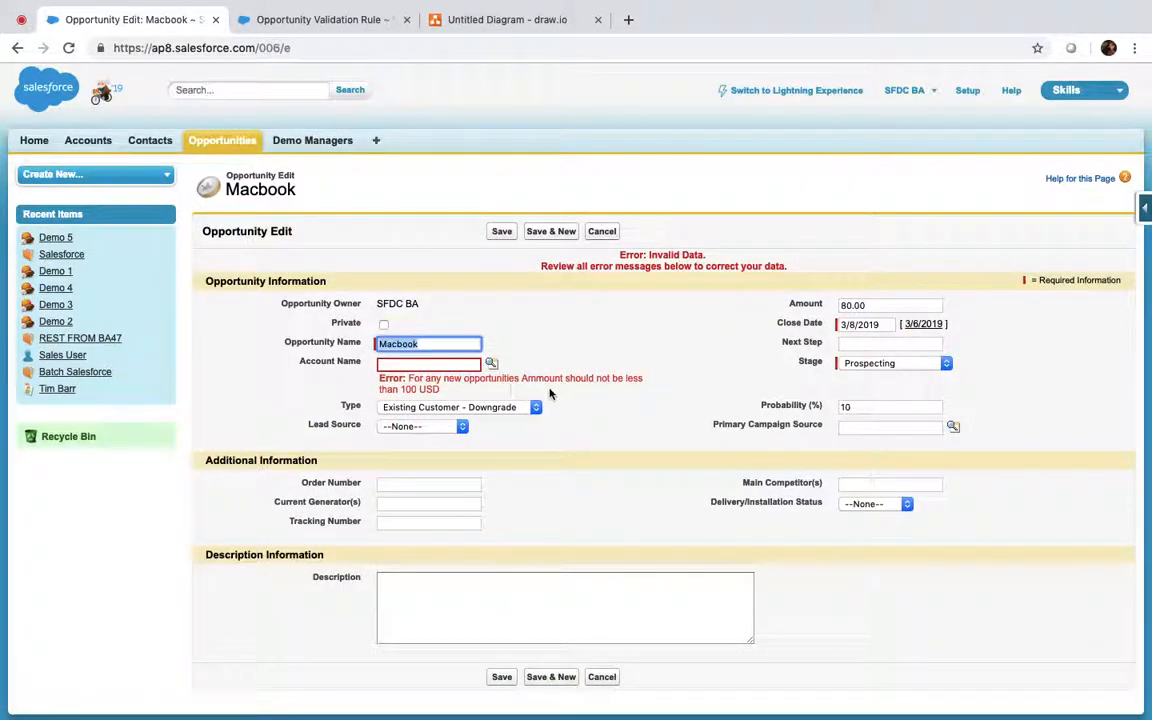
# Step: Switch the rule's error location to the Amount field, save it, and retry saving Macbook
pyautogui.click(499, 17)
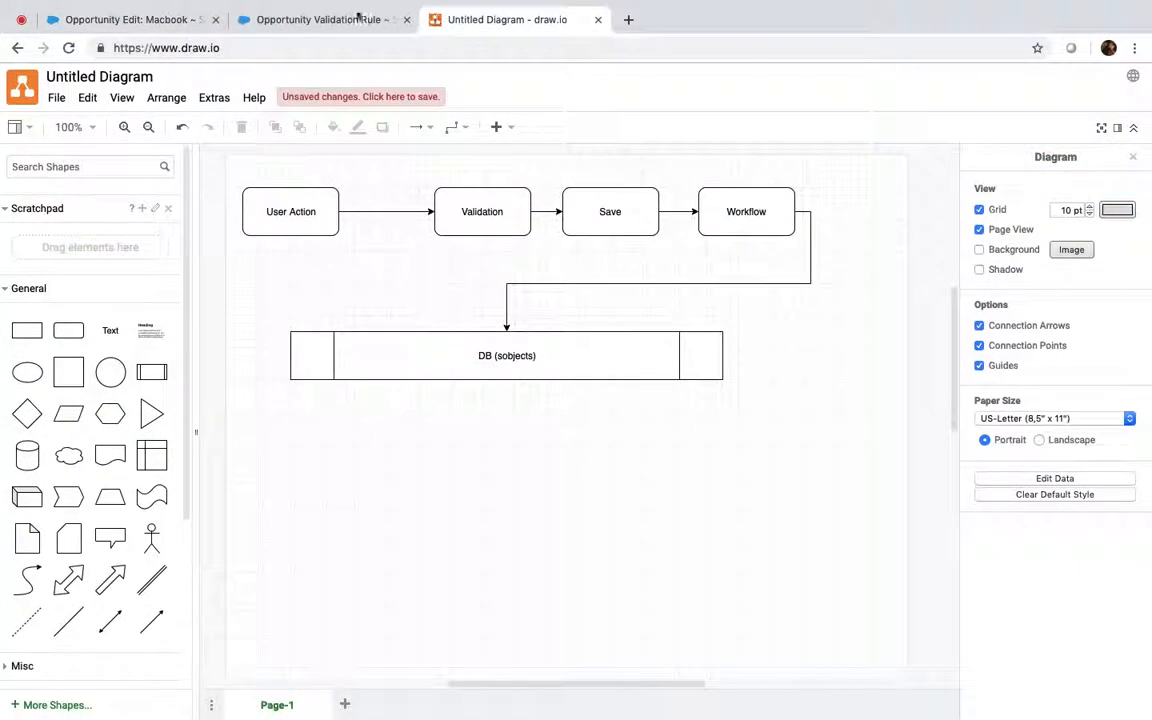
pyautogui.click(352, 17)
pyautogui.click(490, 252)
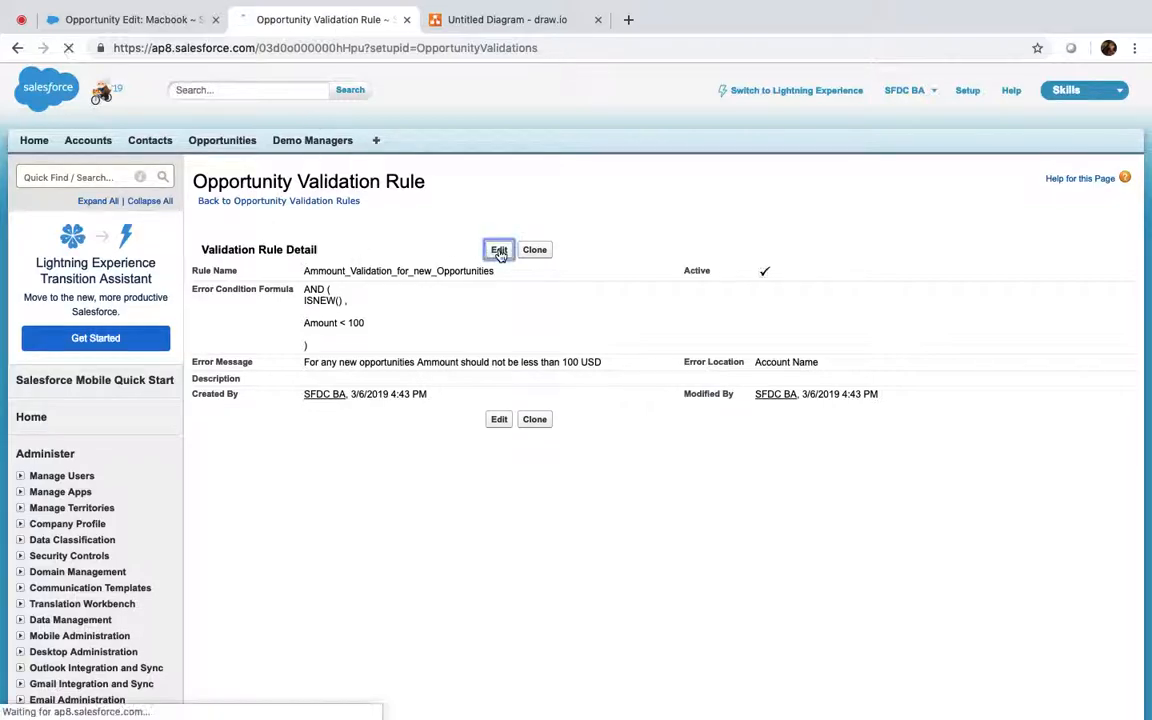
pyautogui.scroll(-5, 549, 485)
pyautogui.scroll(-1, 549, 485)
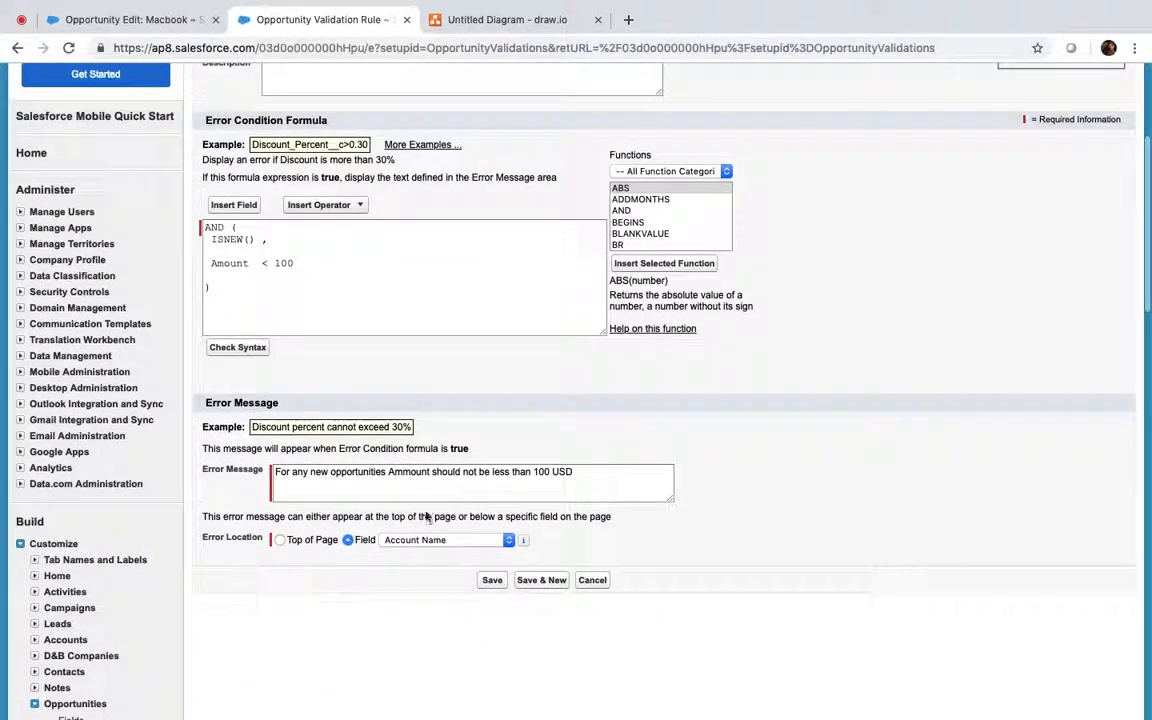
pyautogui.click(420, 540)
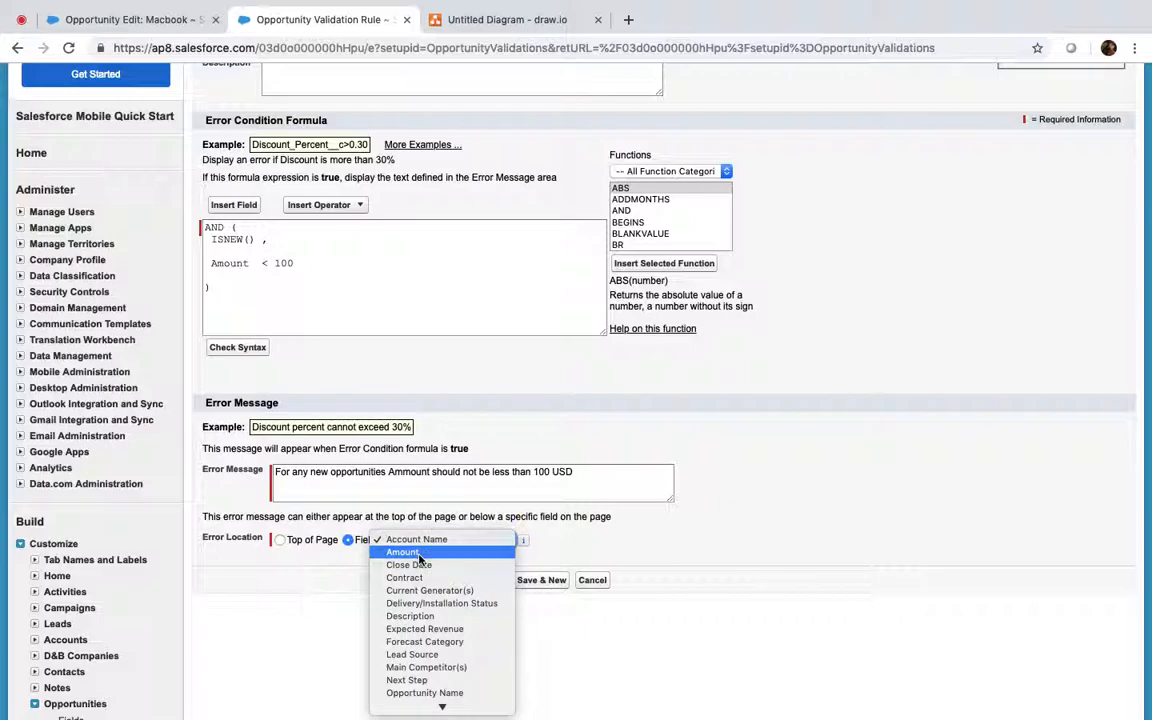
pyautogui.click(403, 552)
pyautogui.click(490, 580)
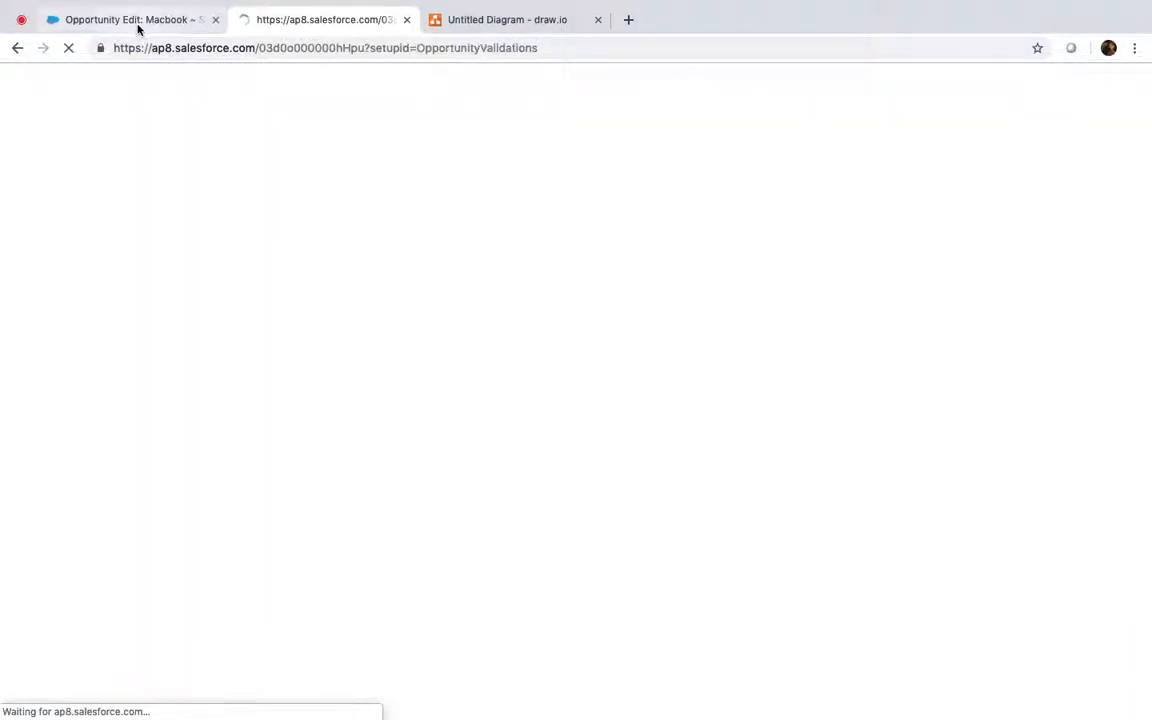
pyautogui.click(136, 24)
pyautogui.click(501, 233)
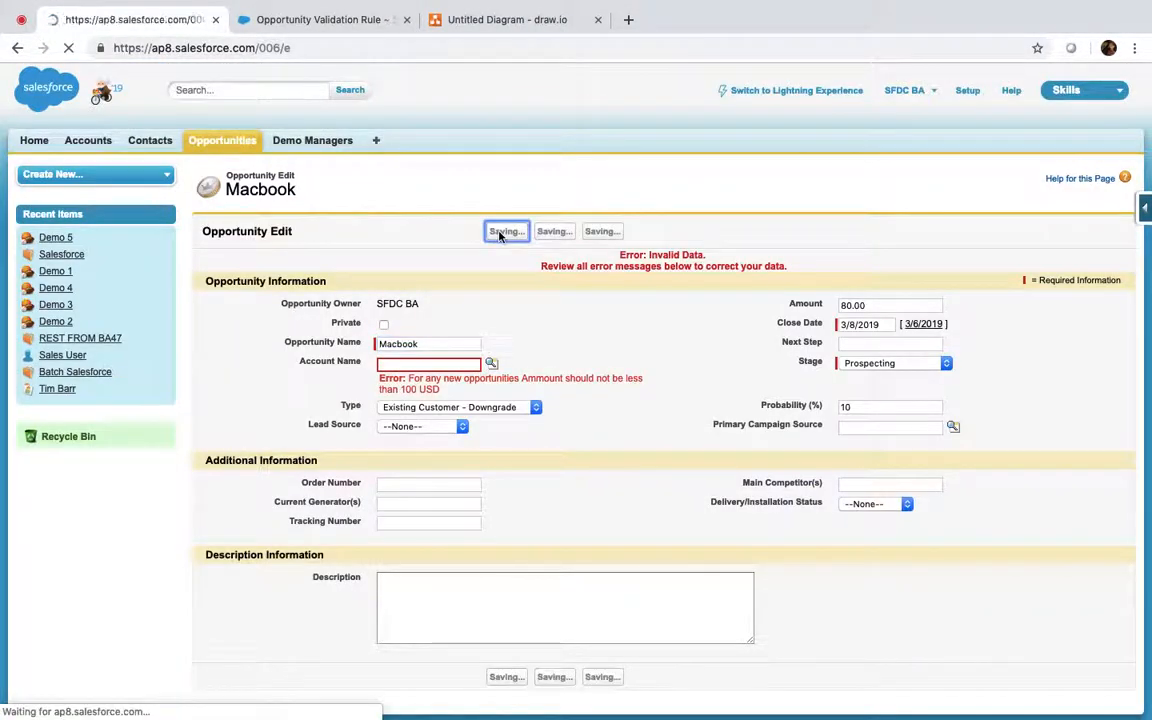
# Step: Open the existing Edge SLA opportunity and save it with Amount 10
pyautogui.keyDown('super'); pyautogui.click(229, 142); pyautogui.keyUp('super')
pyautogui.click(297, 22)
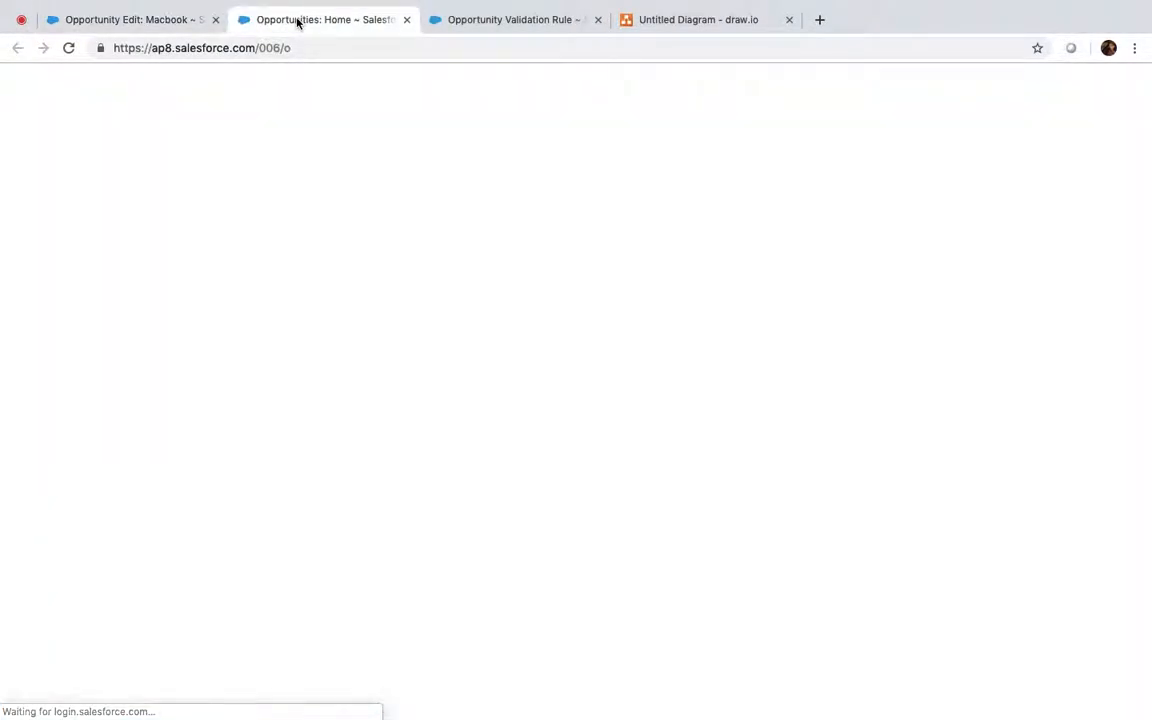
pyautogui.click(399, 221)
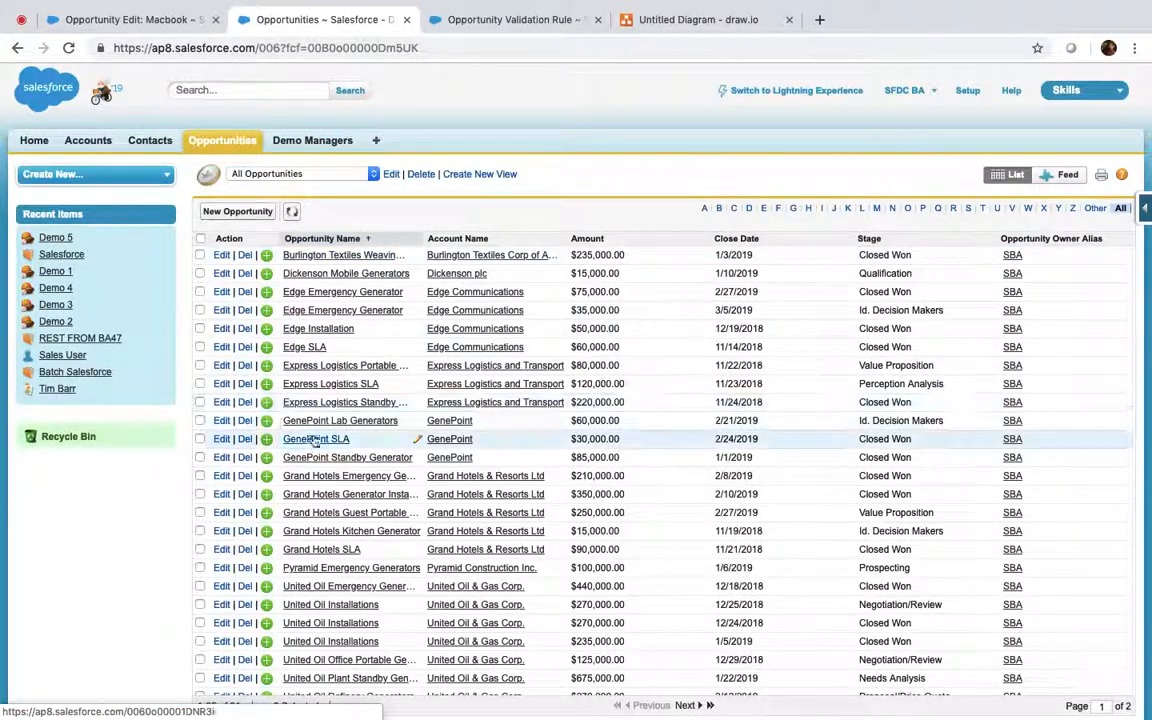
pyautogui.click(304, 347)
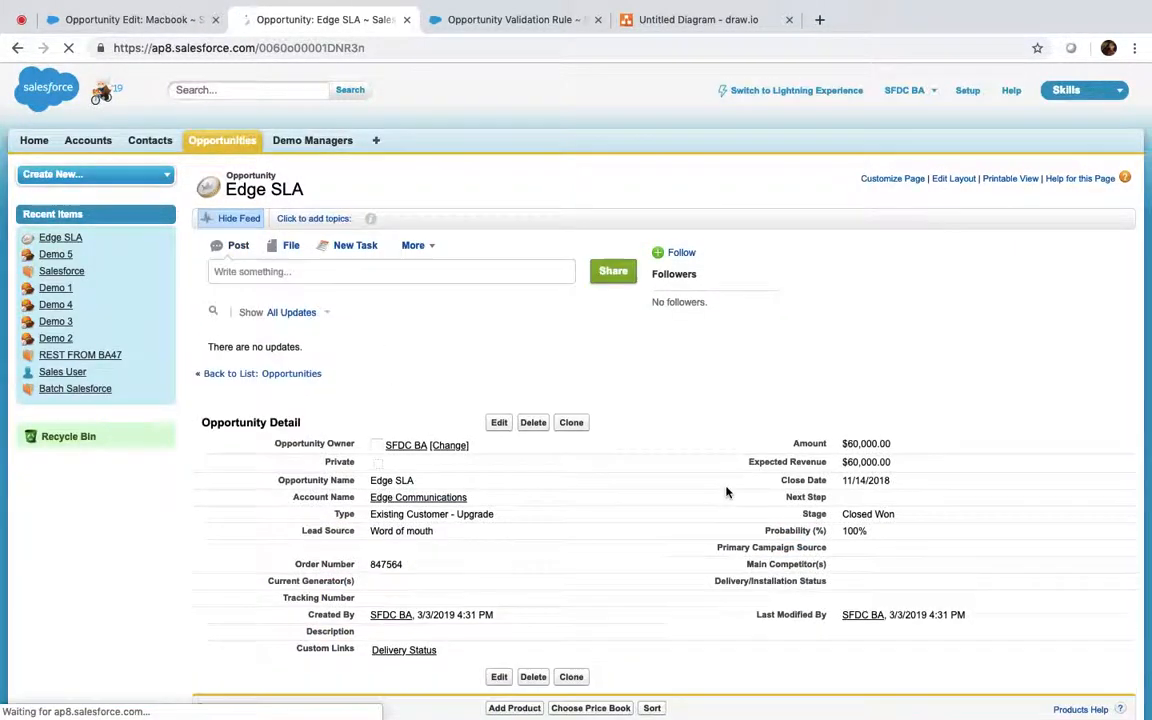
pyautogui.click(502, 423)
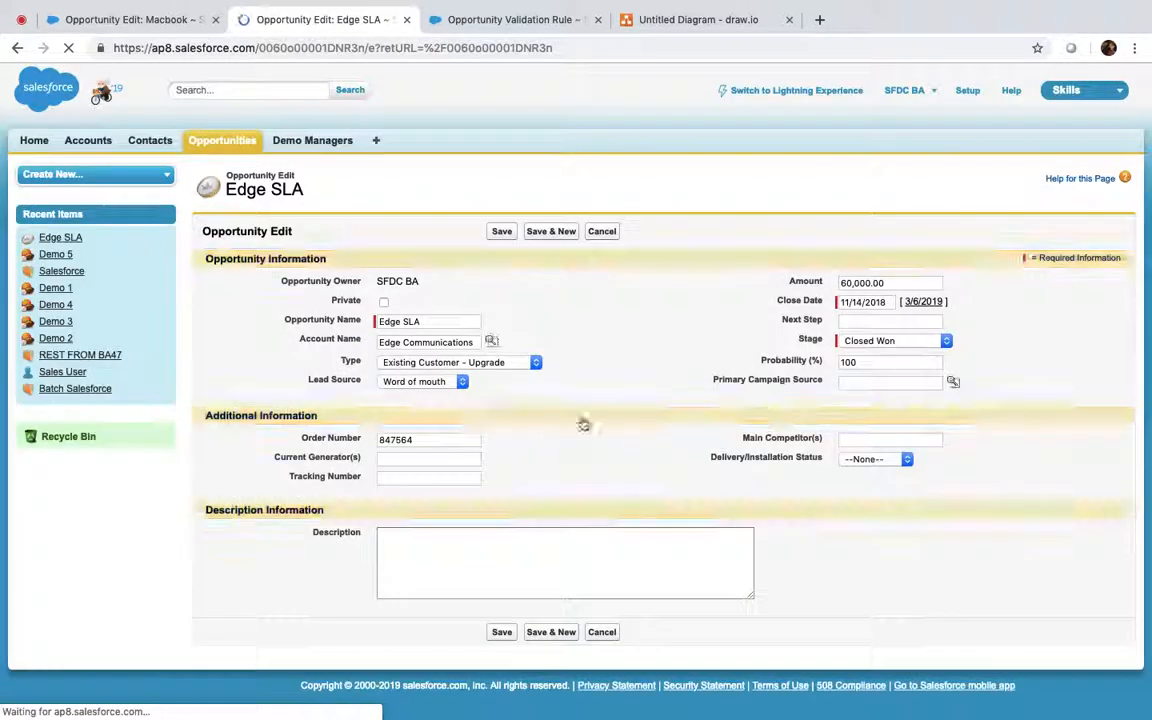
pyautogui.click(885, 282)
pyautogui.doubleClick(885, 282)
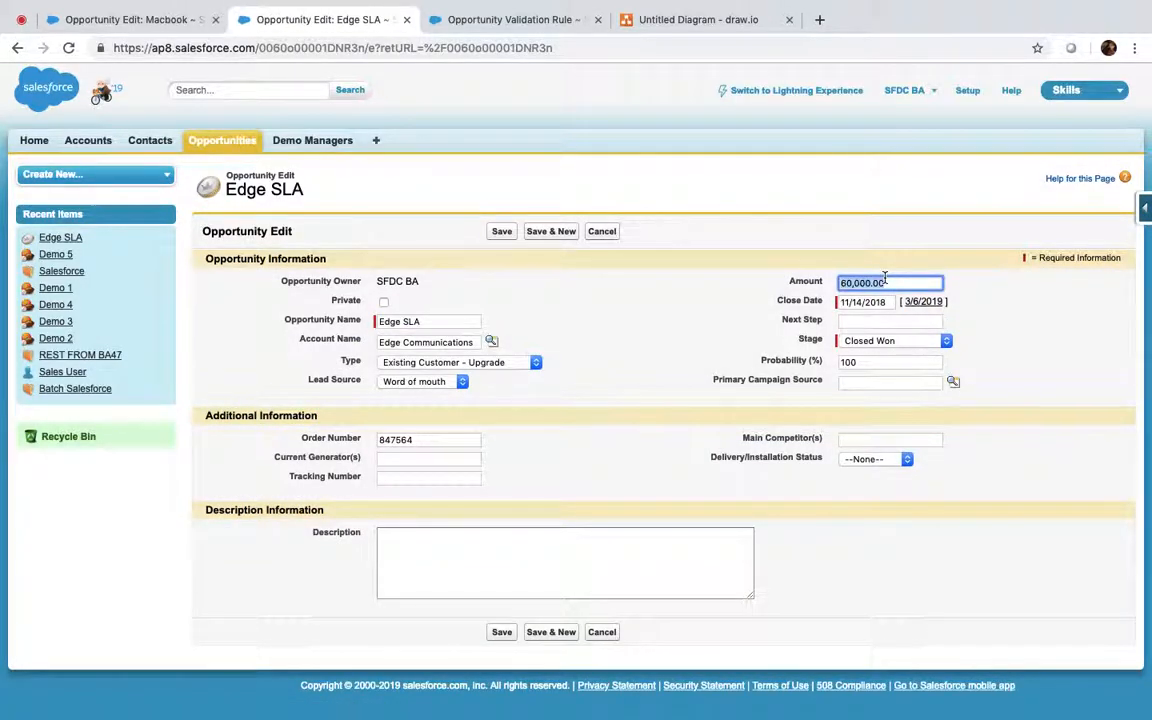
pyautogui.write('10')
pyautogui.click(499, 233)
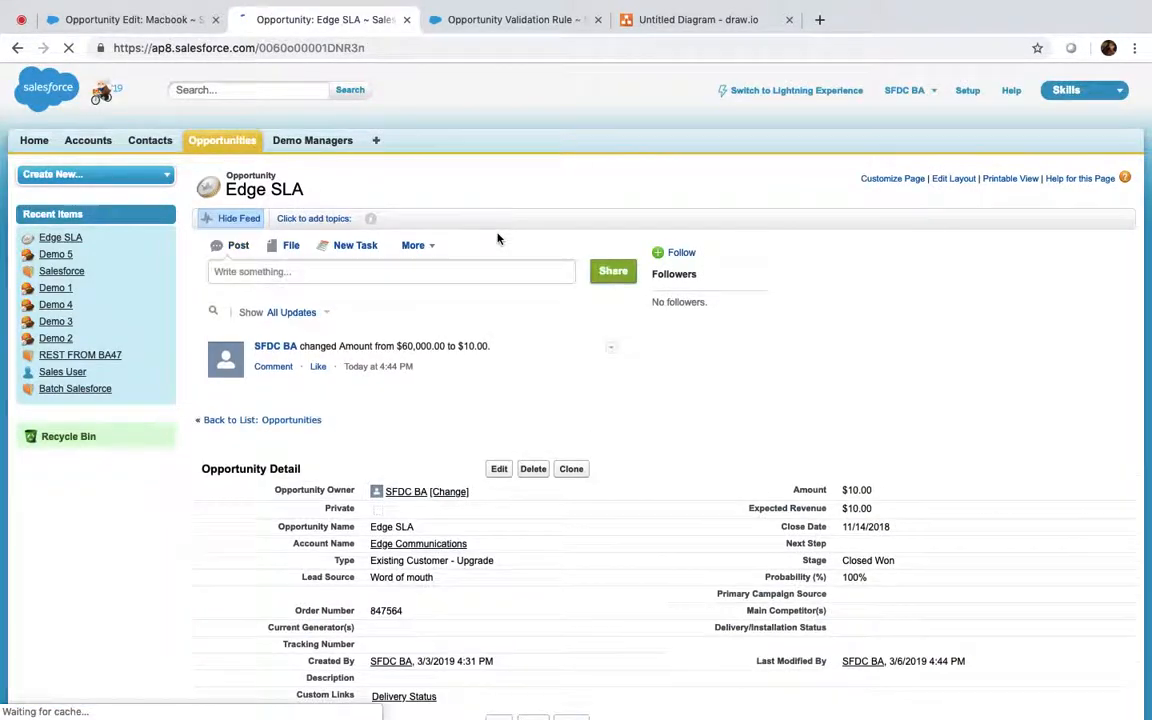
# Step: Edit Edge SLA again and save it with Amount 6000000
pyautogui.scroll(-2, 514, 330)
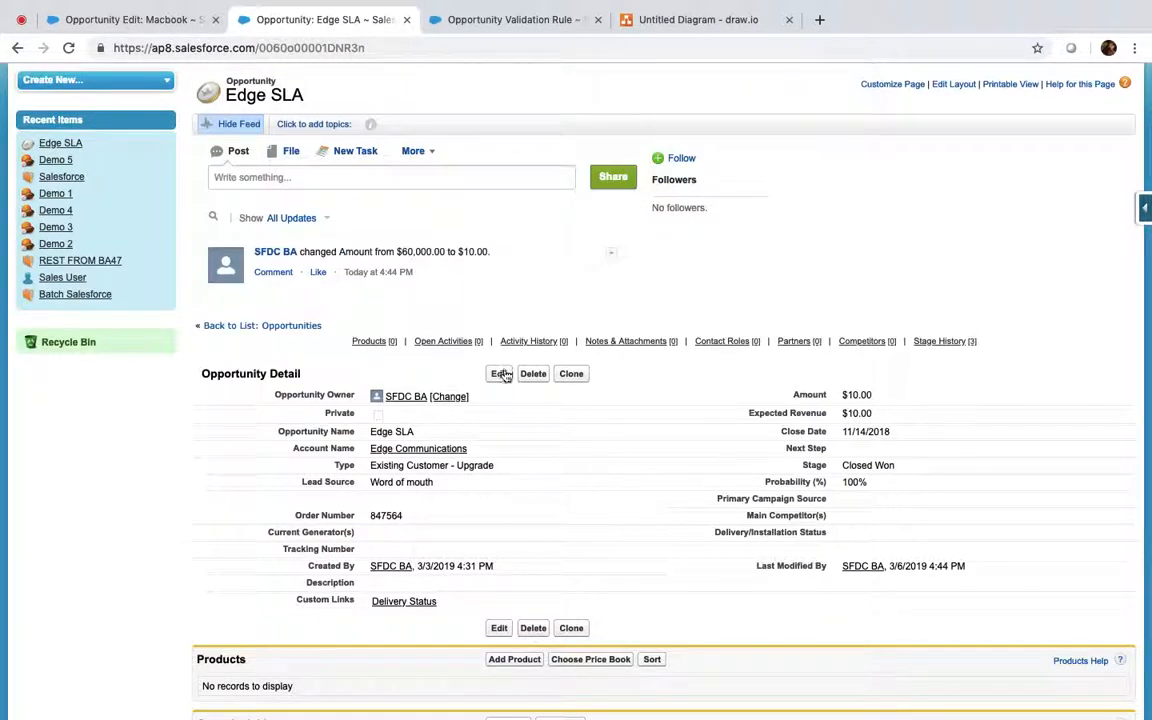
pyautogui.click(499, 373)
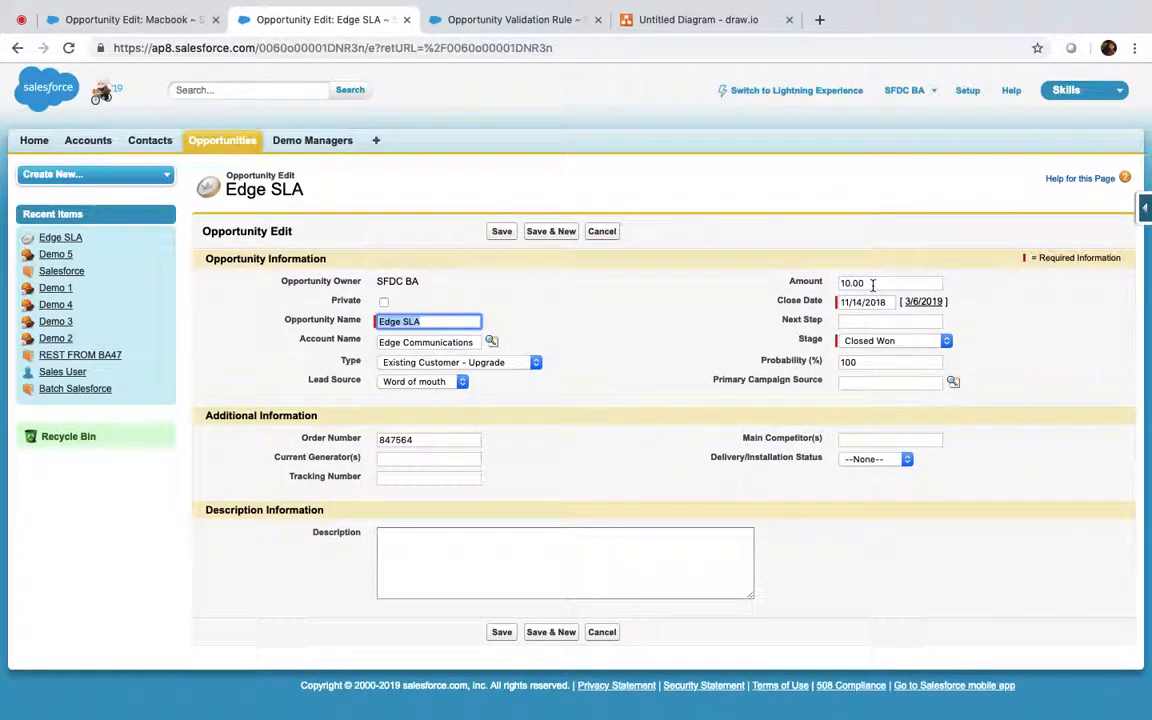
pyautogui.doubleClick(872, 285)
pyautogui.write('6')
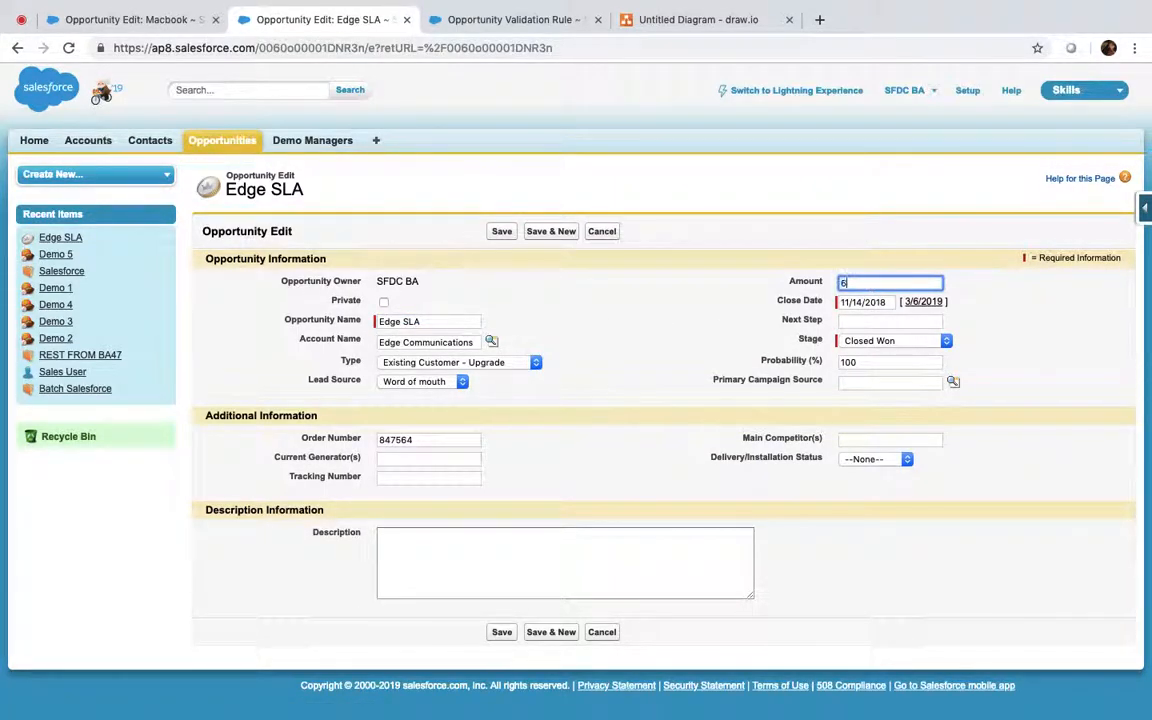
pyautogui.write('000000')
pyautogui.click(502, 231)
pyautogui.click(543, 17)
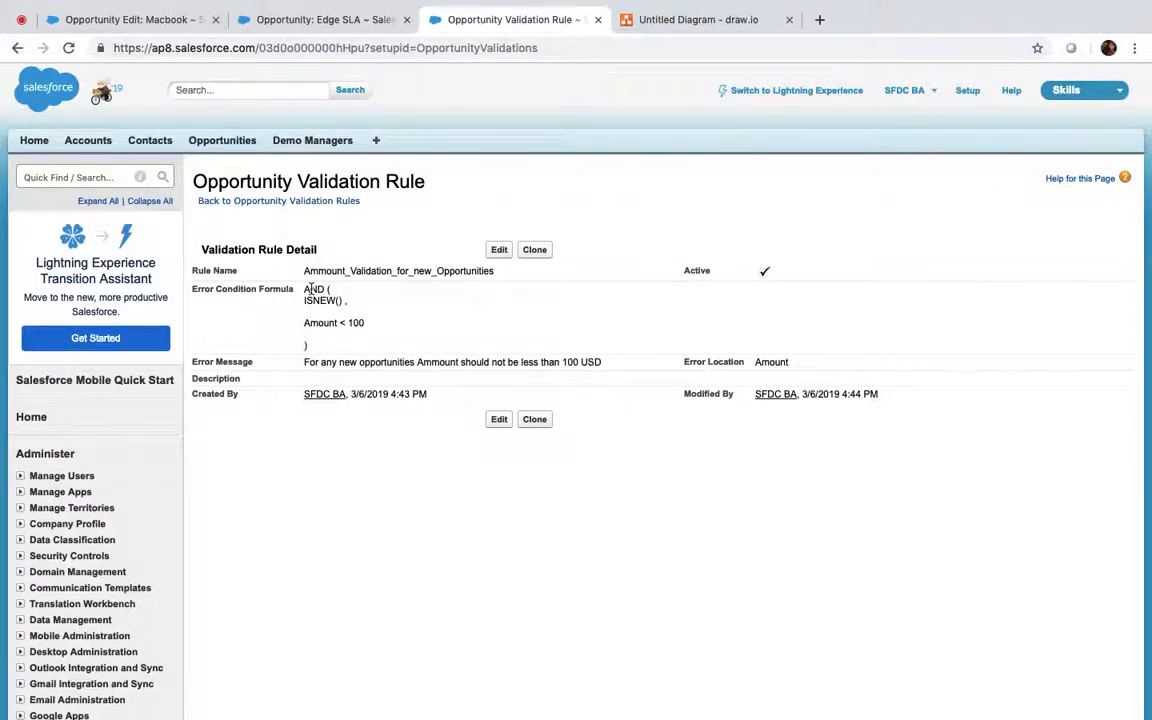
# Step: Go back to Opportunity Validation Rules, close the Edge SLA tab, and view the draw.io diagram
pyautogui.click(268, 201)
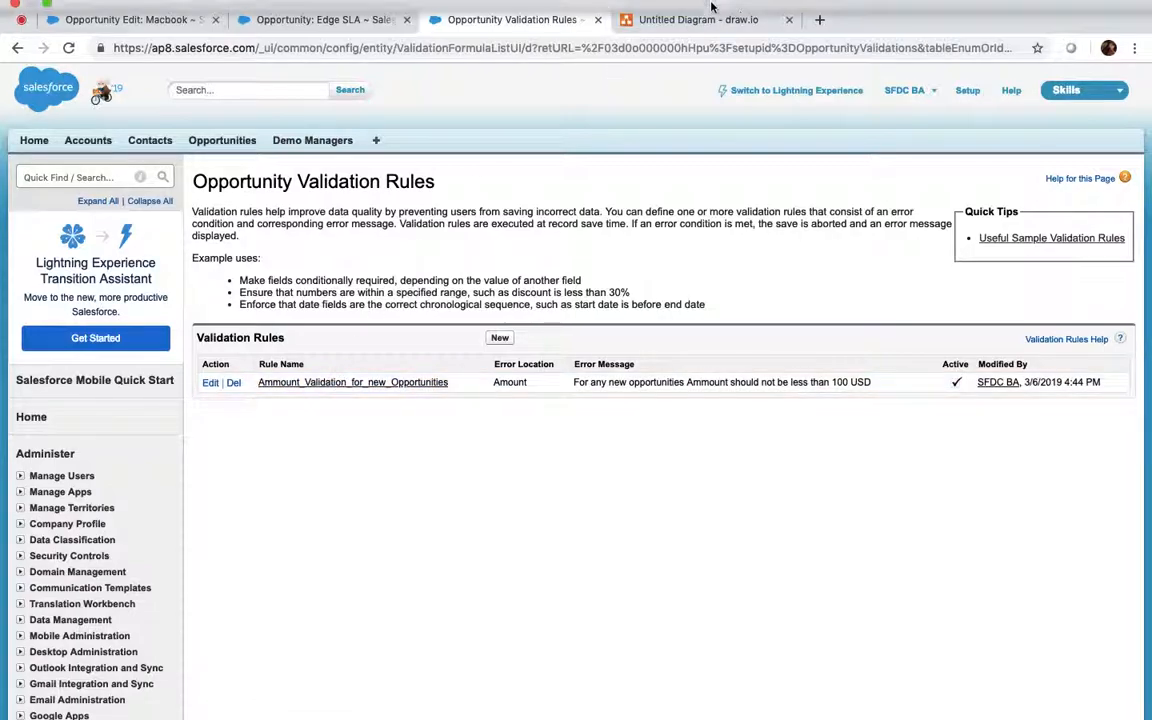
pyautogui.click(318, 27)
pyautogui.scroll(-3, 399, 368)
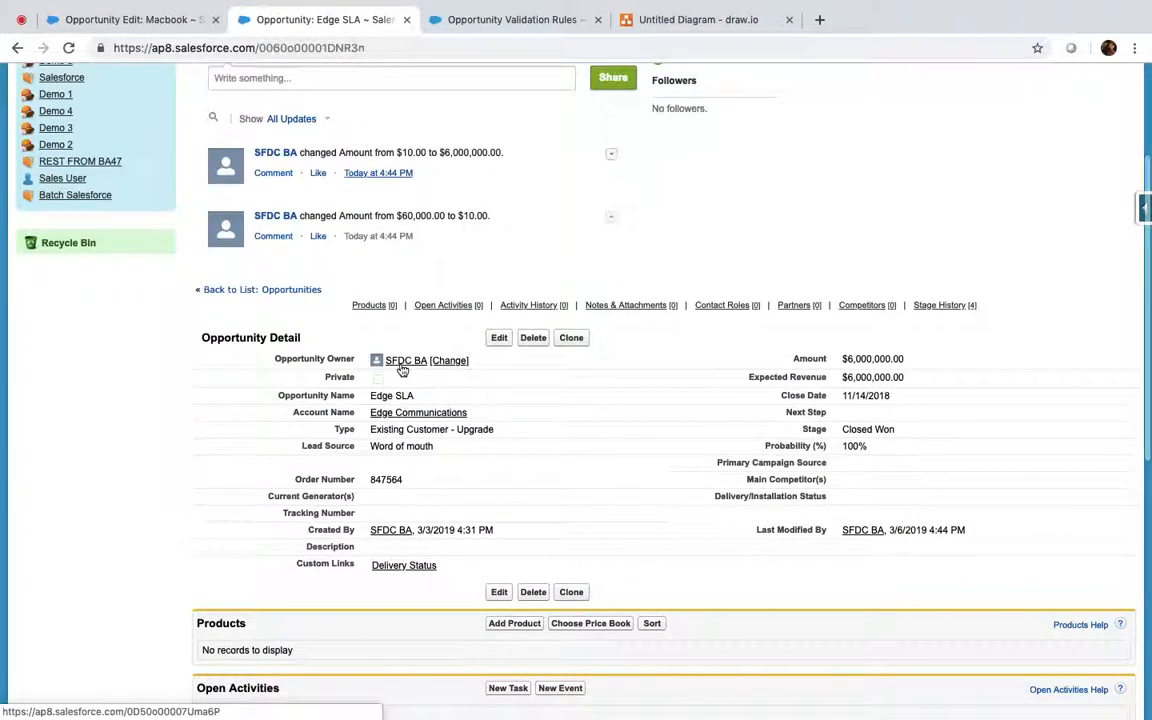
pyautogui.click(406, 19)
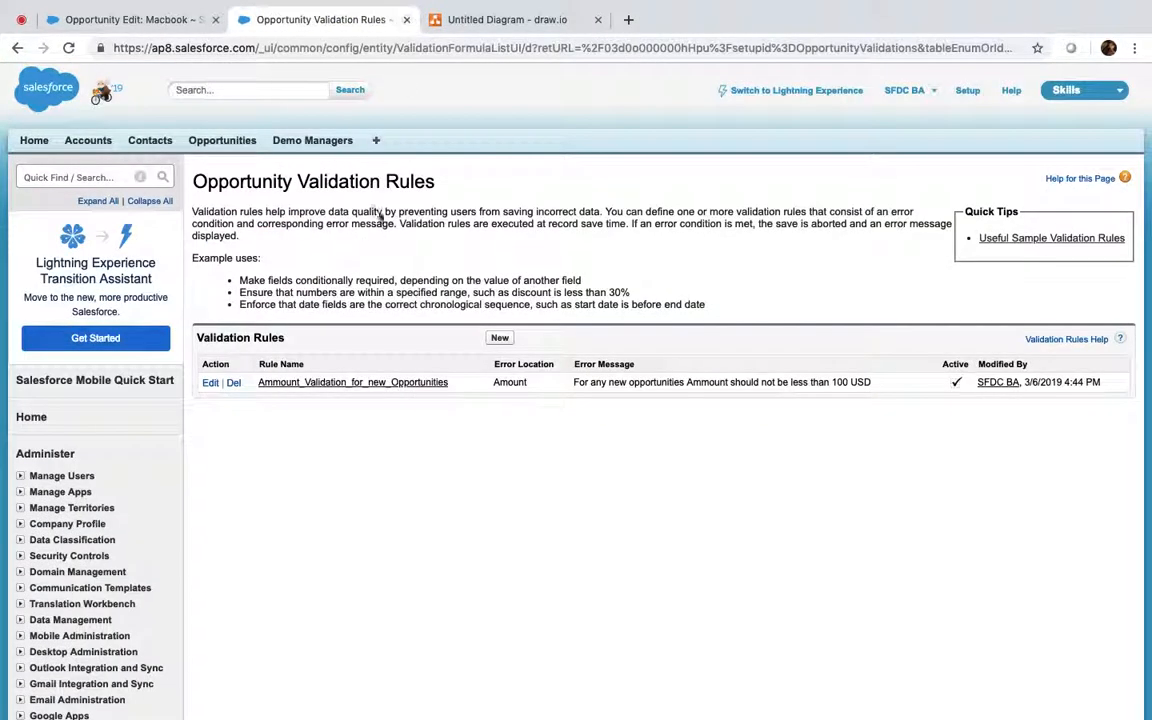
pyautogui.click(130, 19)
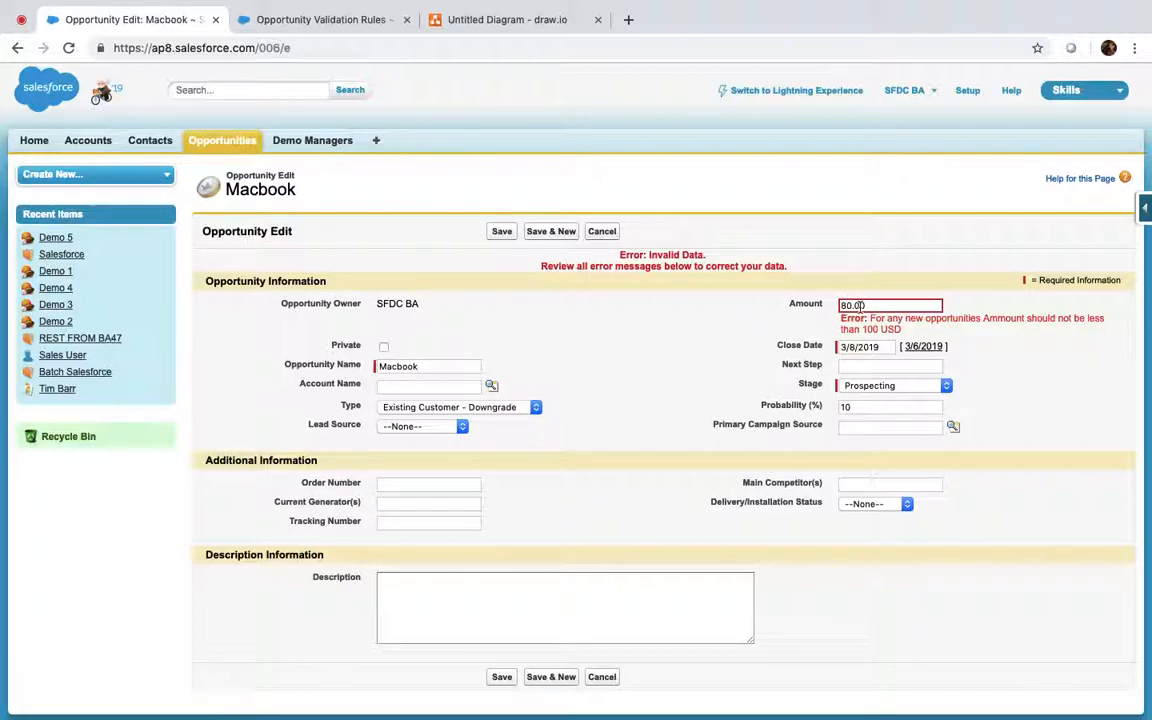
pyautogui.click(518, 21)
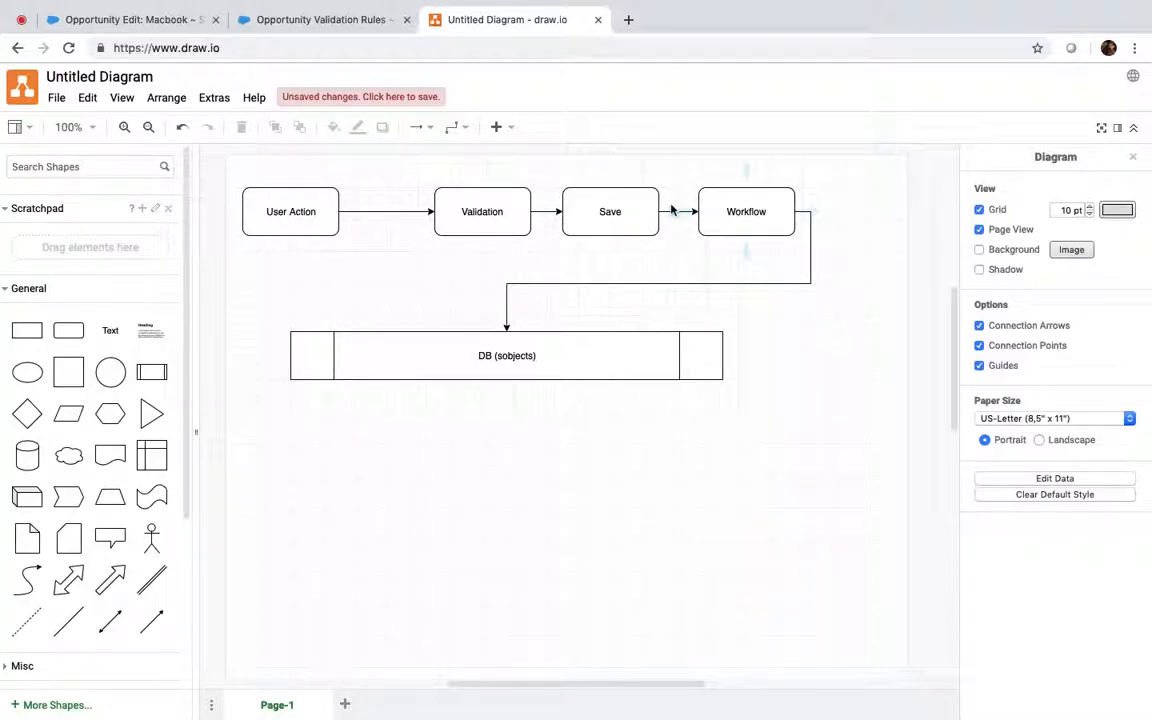
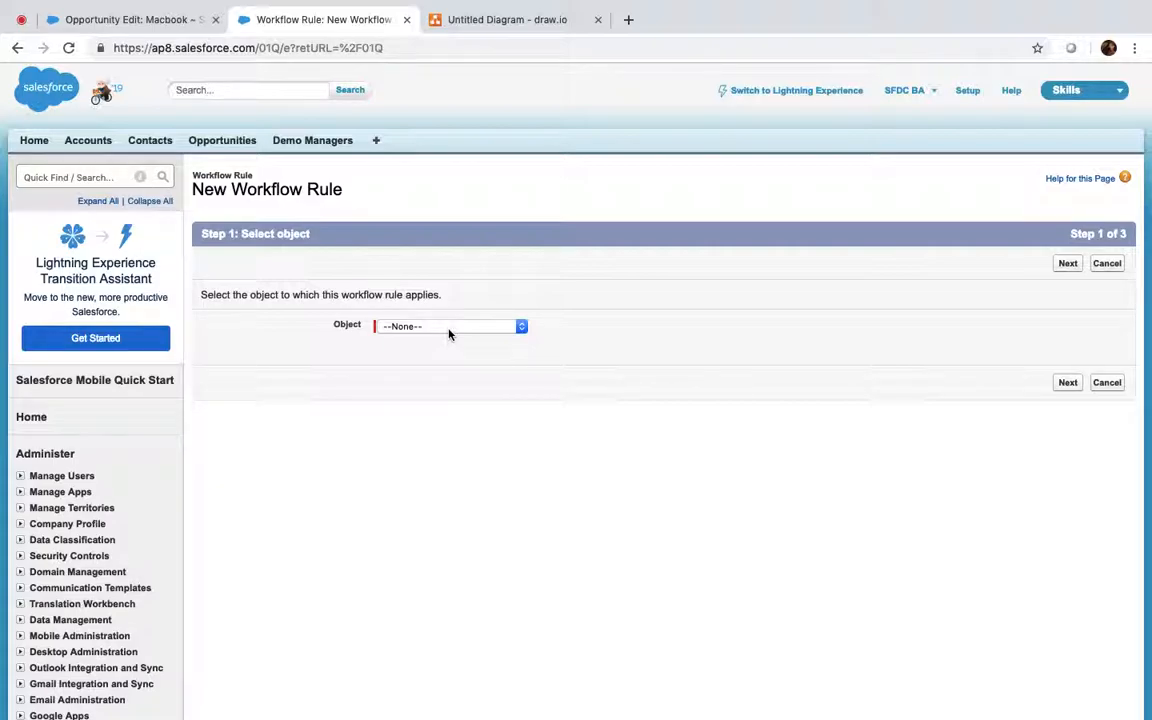
# Step: Choose Opportunity as the new workflow rule's object and continue to Step 2
pyautogui.click(449, 334)
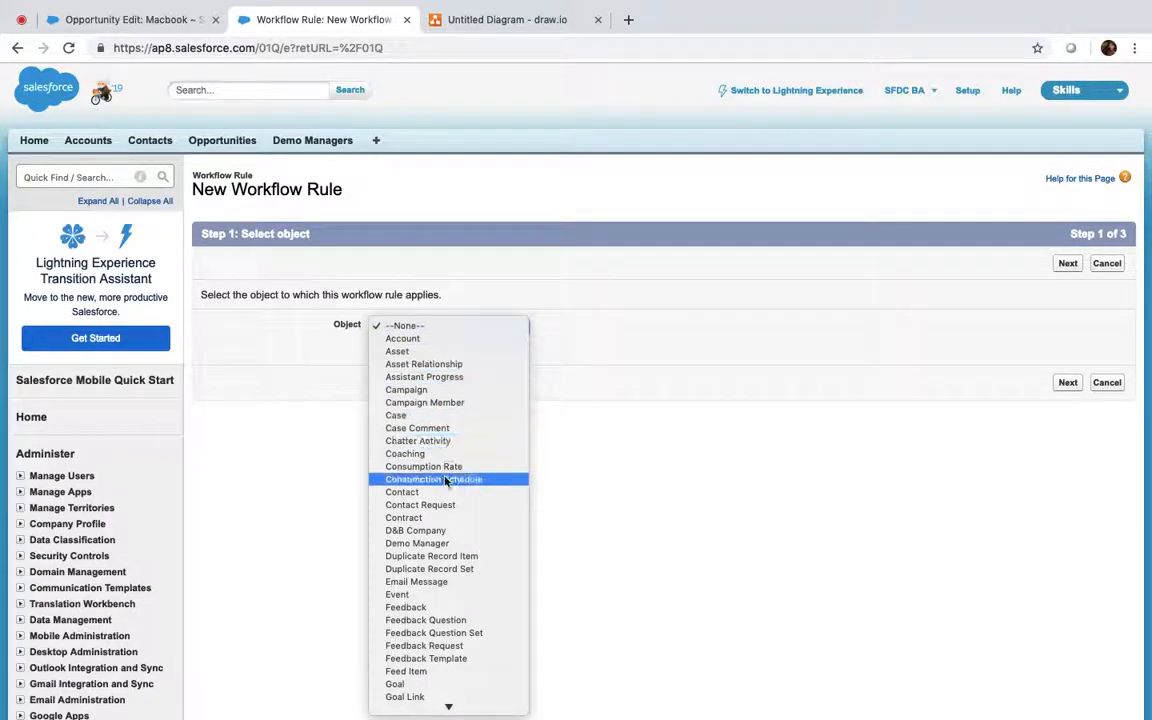
pyautogui.scroll(-5, 447, 478)
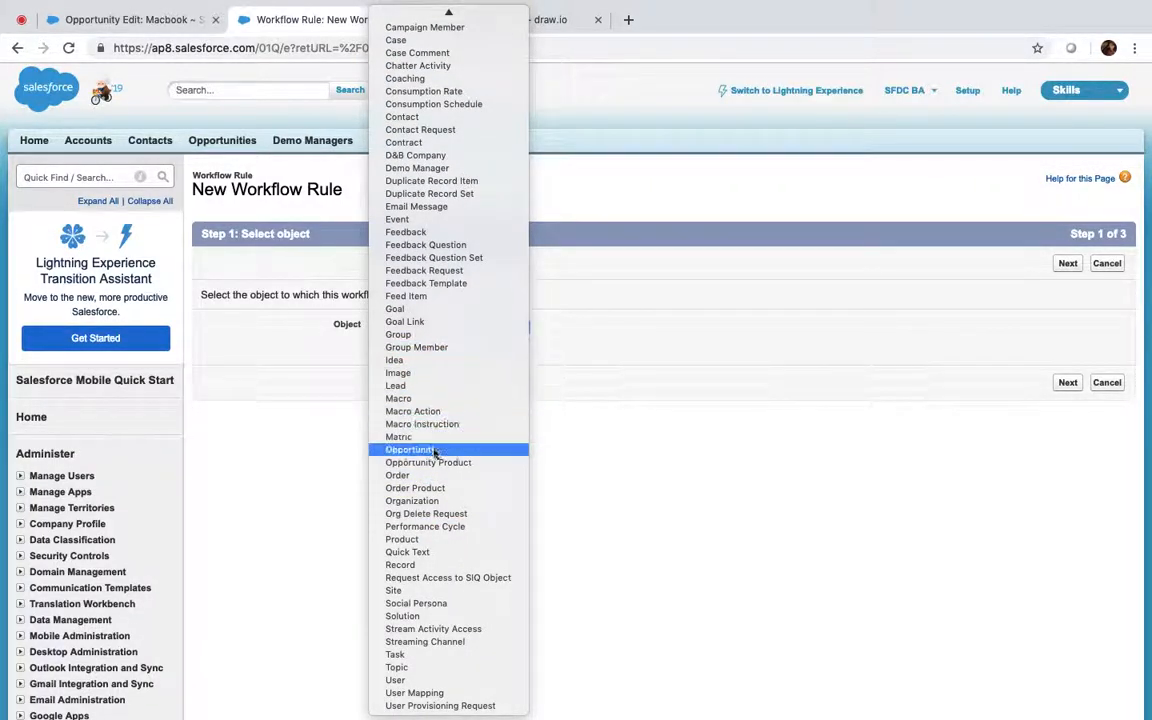
pyautogui.click(434, 451)
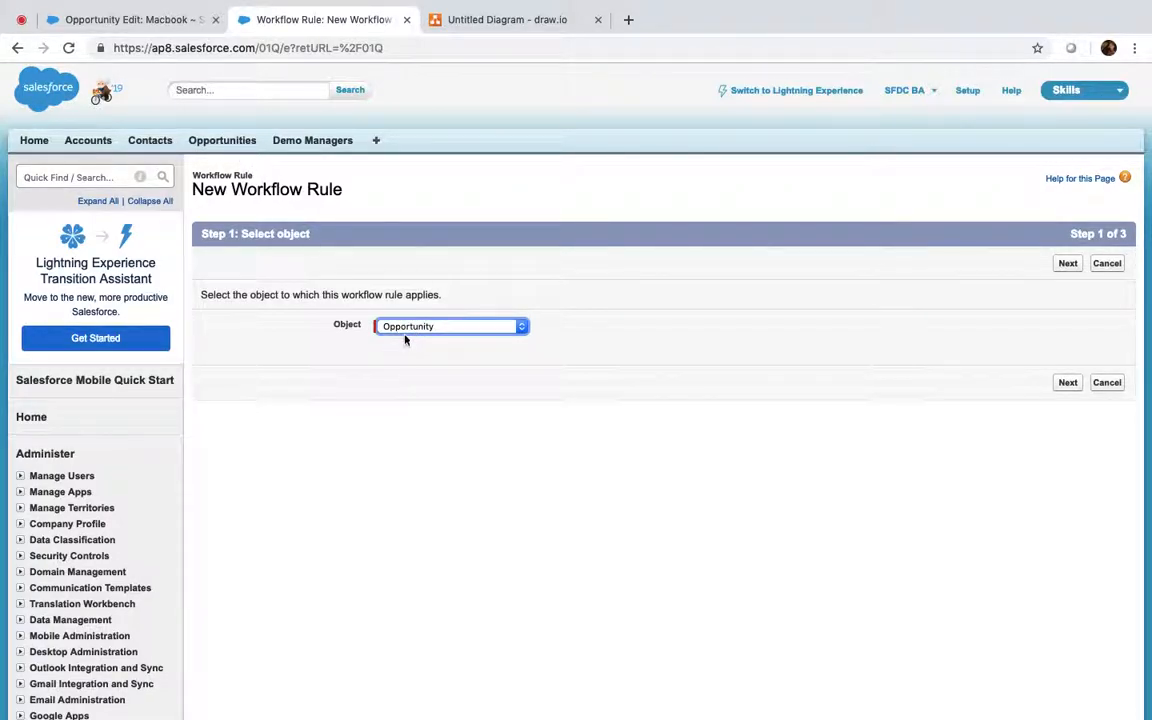
pyautogui.click(1077, 386)
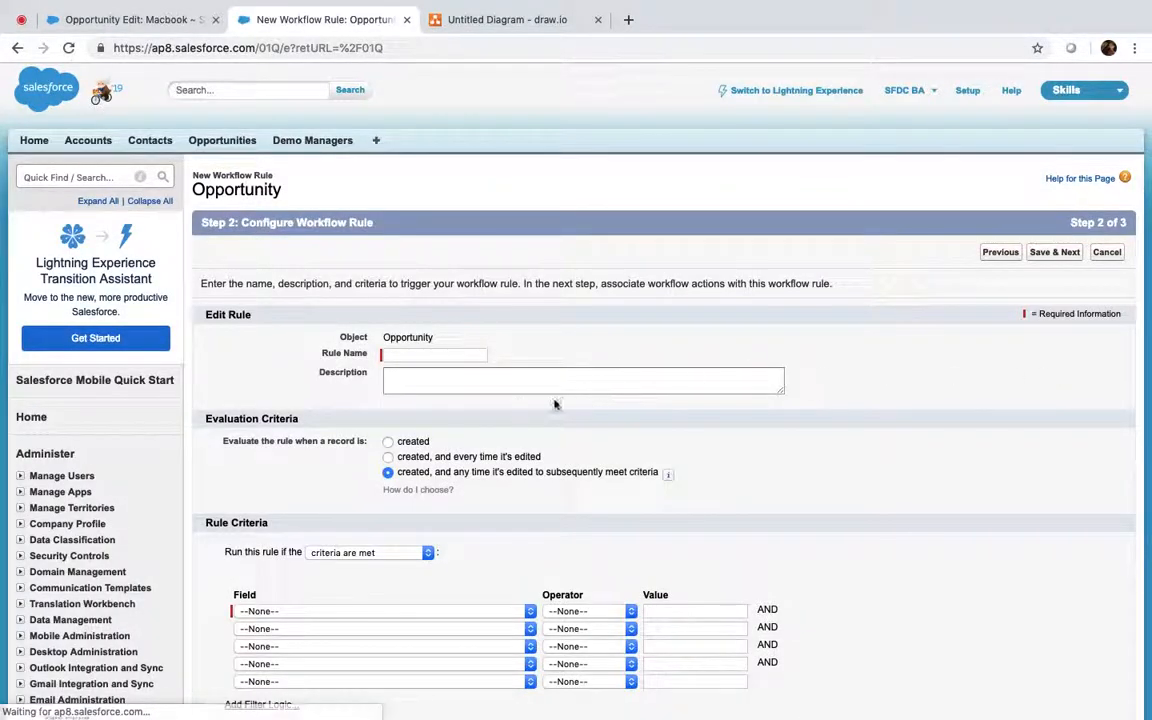
# Step: Name the workflow rule 'Ammount Downgrade'
pyautogui.click(434, 356)
pyautogui.write('A')
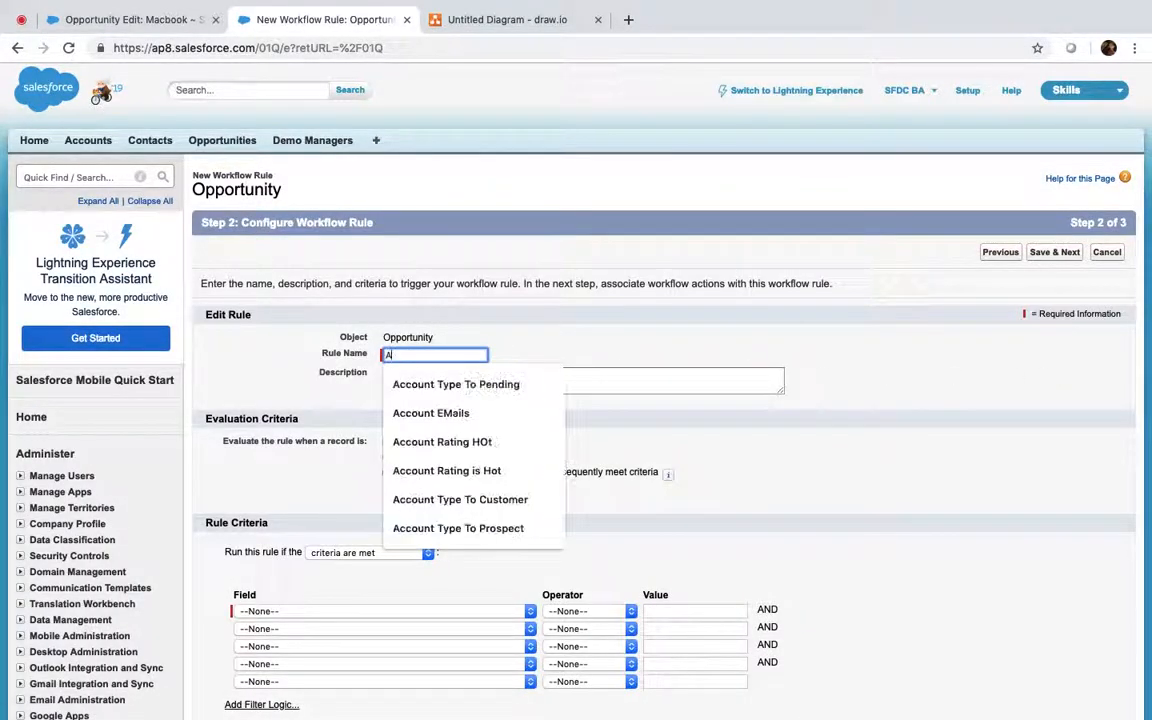
pyautogui.write('mmount Down')
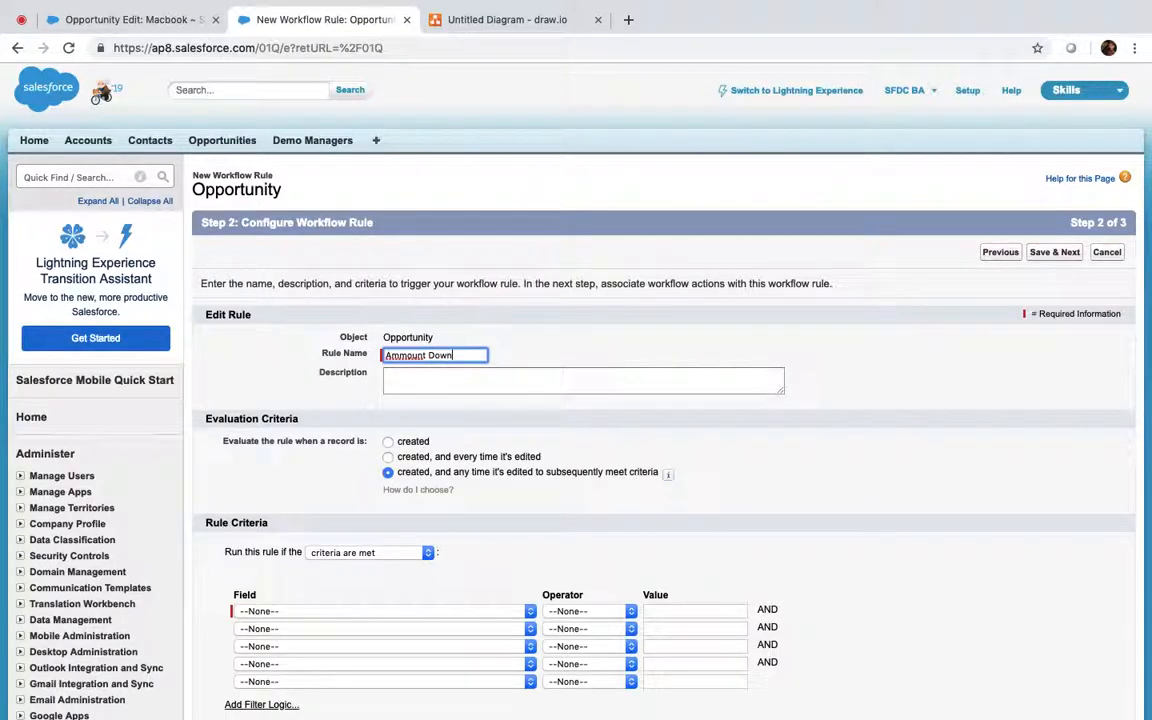
pyautogui.write('grade')
pyautogui.press('Tab')
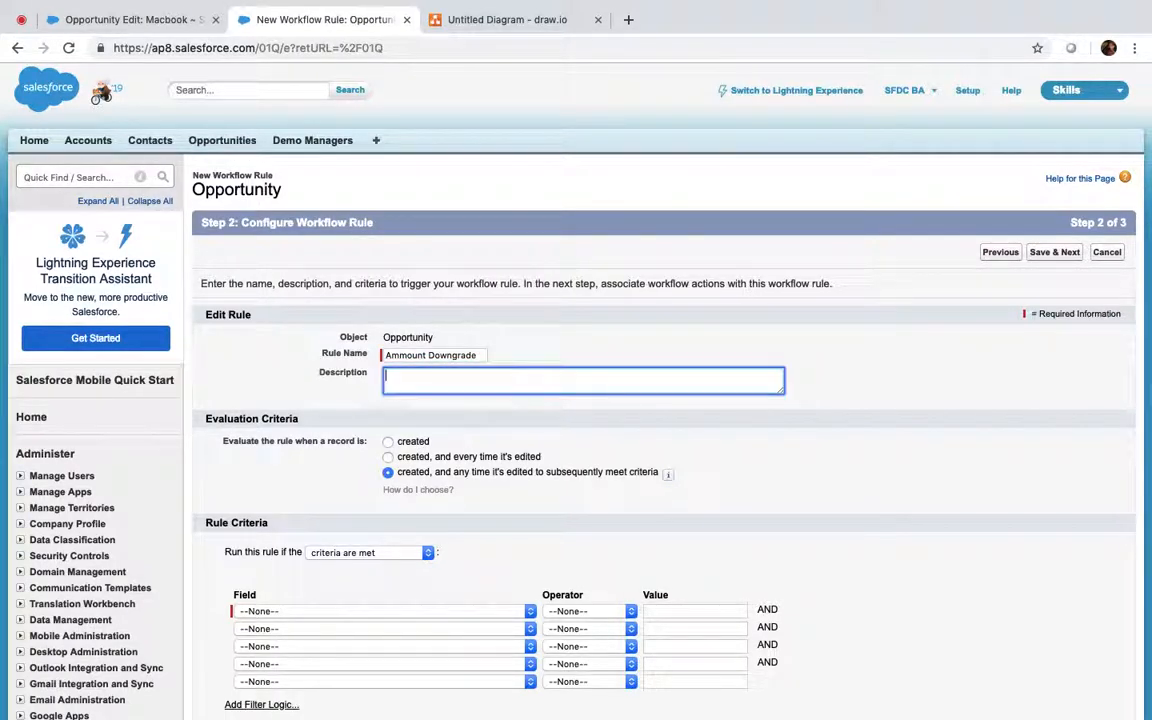
pyautogui.scroll(-4, 550, 380)
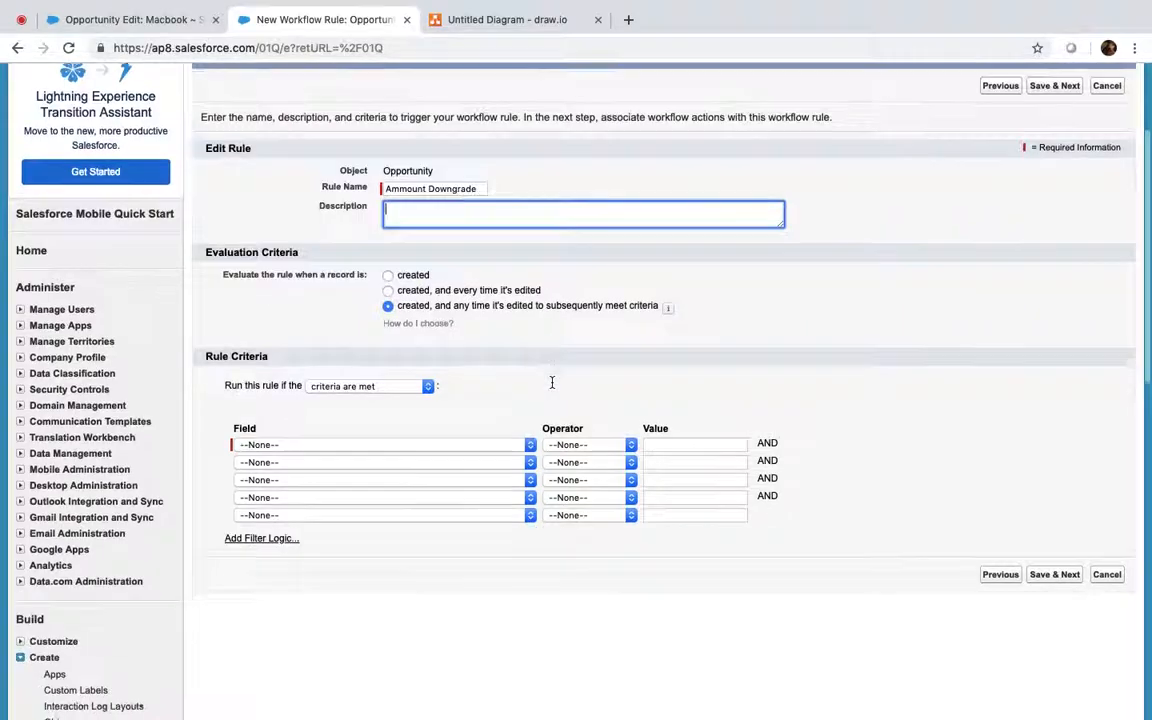
pyautogui.scroll(-2, 551, 387)
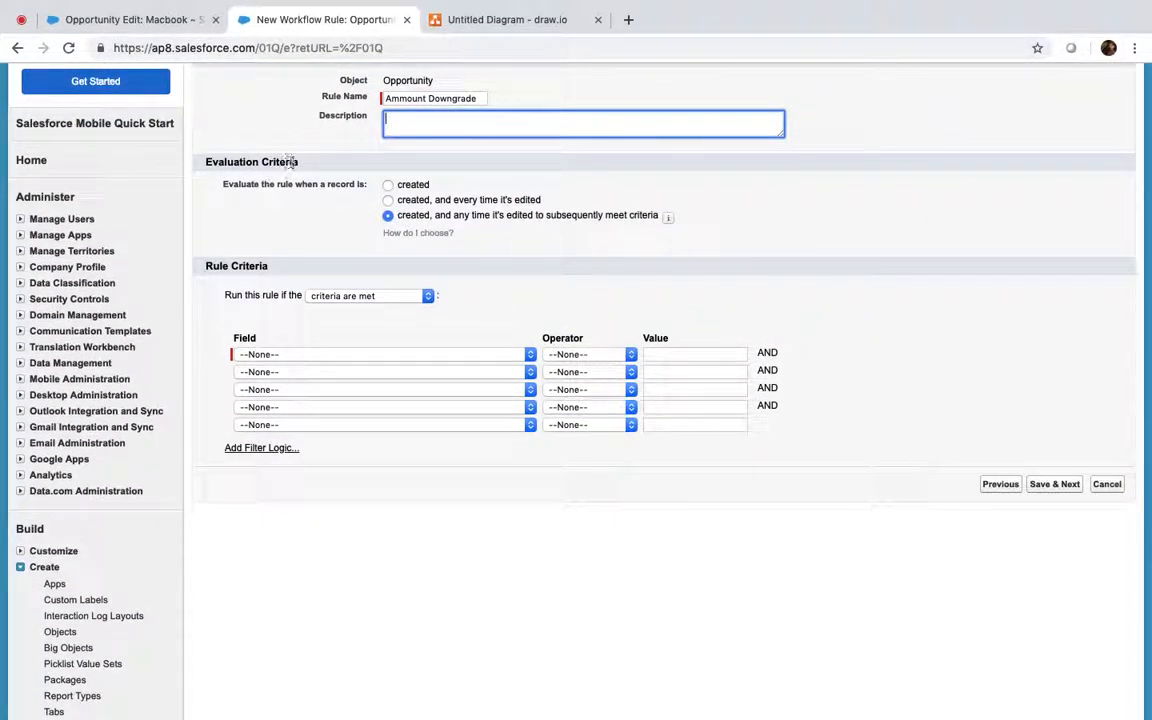
pyautogui.scroll(1, 295, 165)
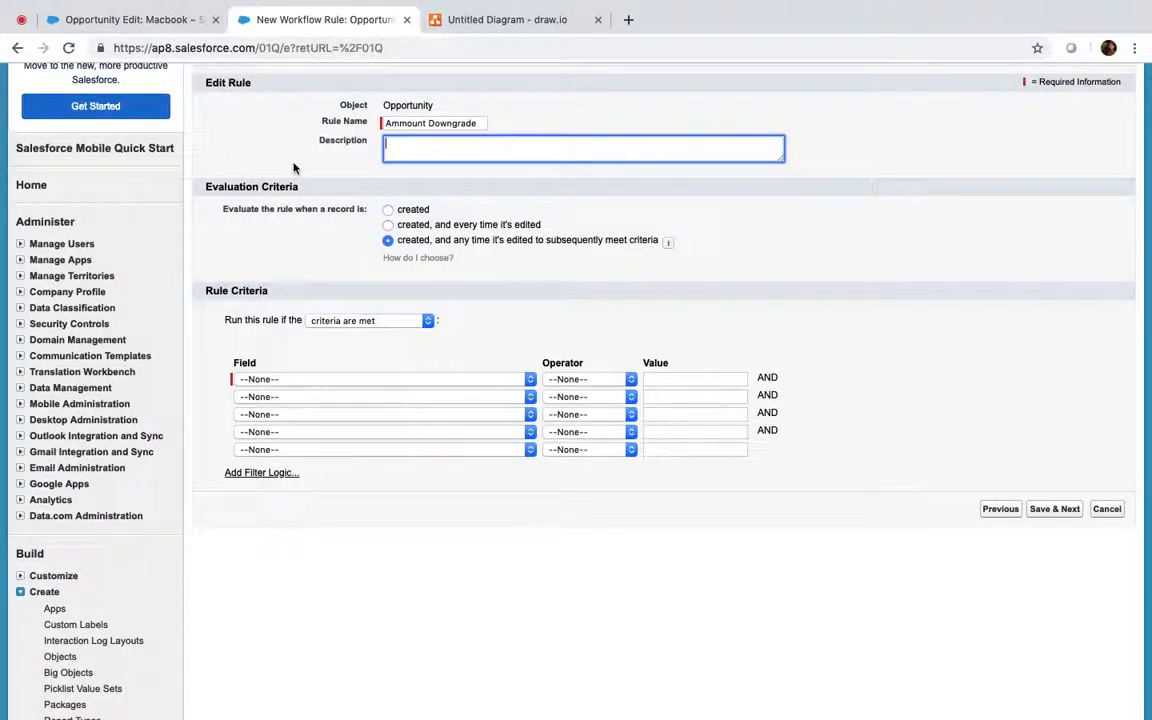
# Step: Set evaluation to 'created, and any time it's edited to subsequently meet criteria'
pyautogui.click(388, 210)
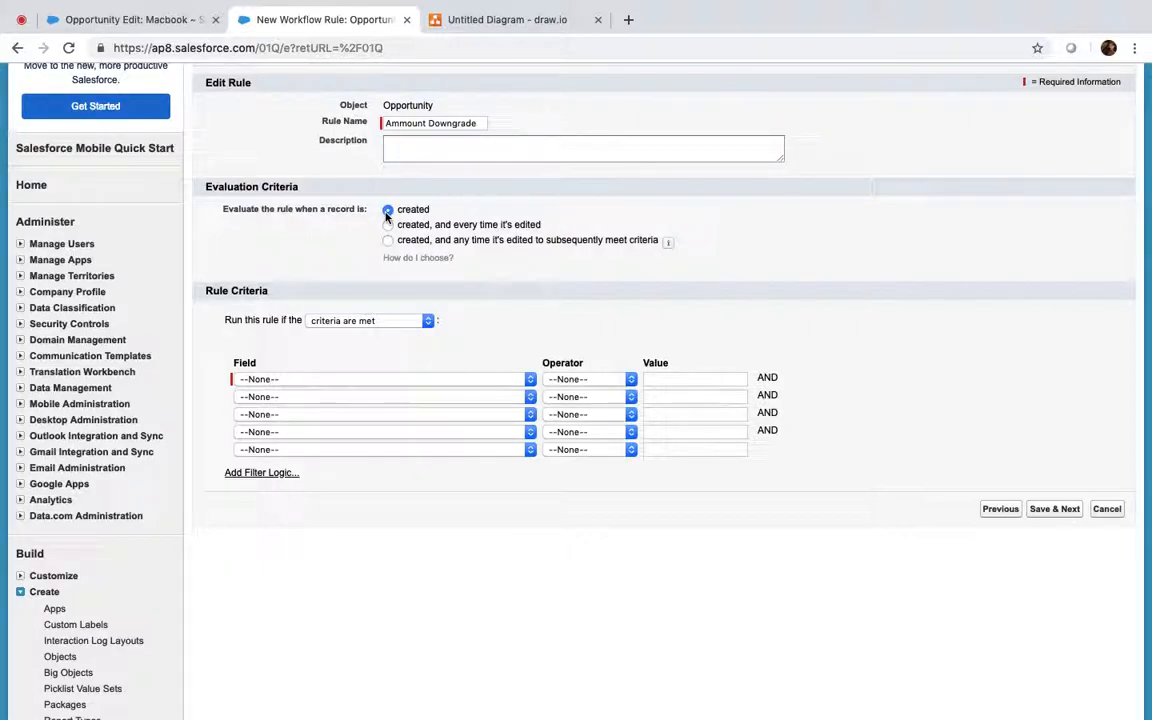
pyautogui.click(388, 226)
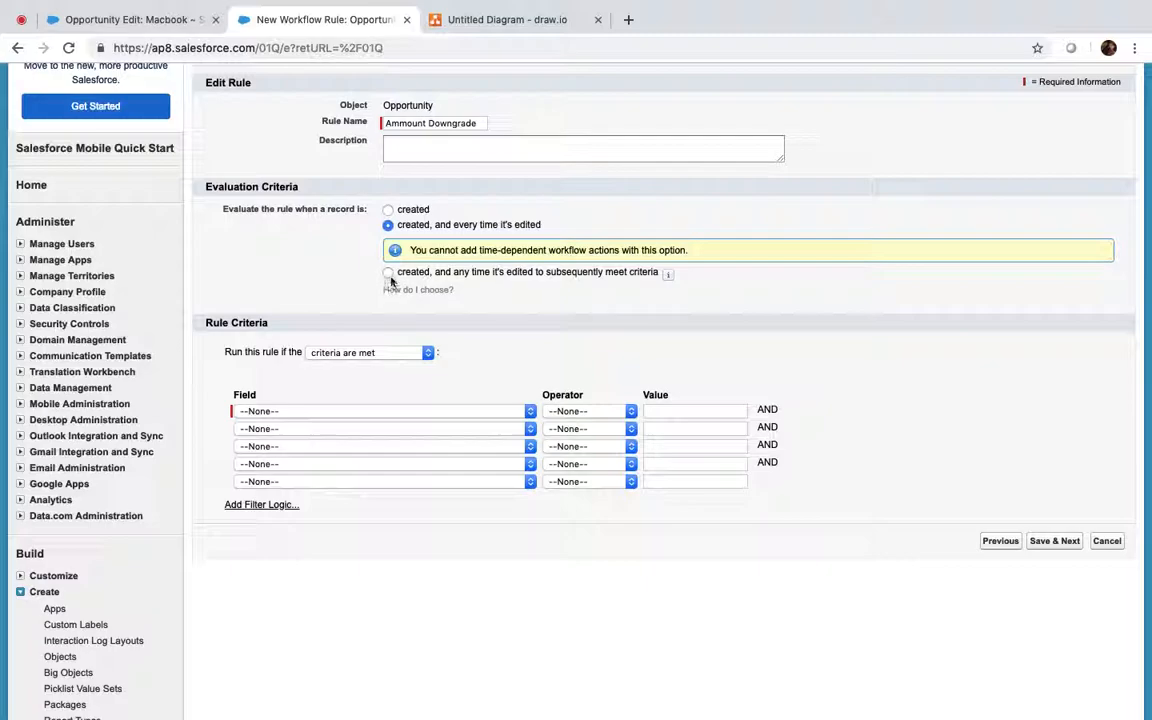
pyautogui.click(388, 210)
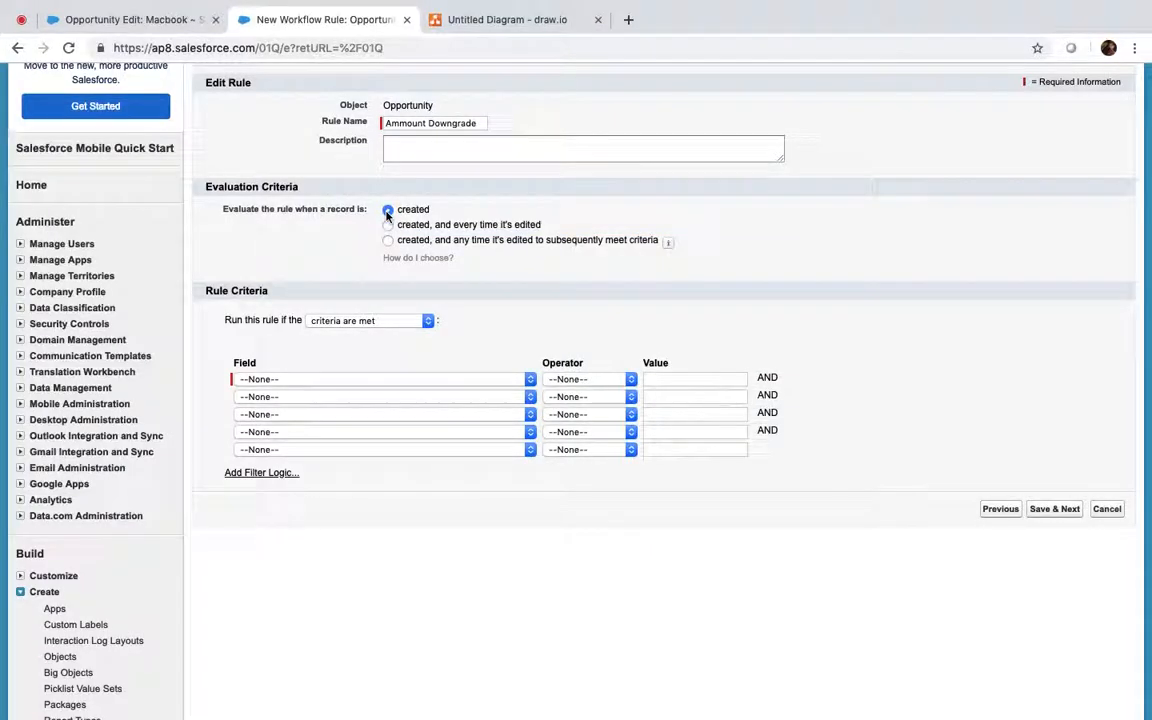
pyautogui.click(388, 225)
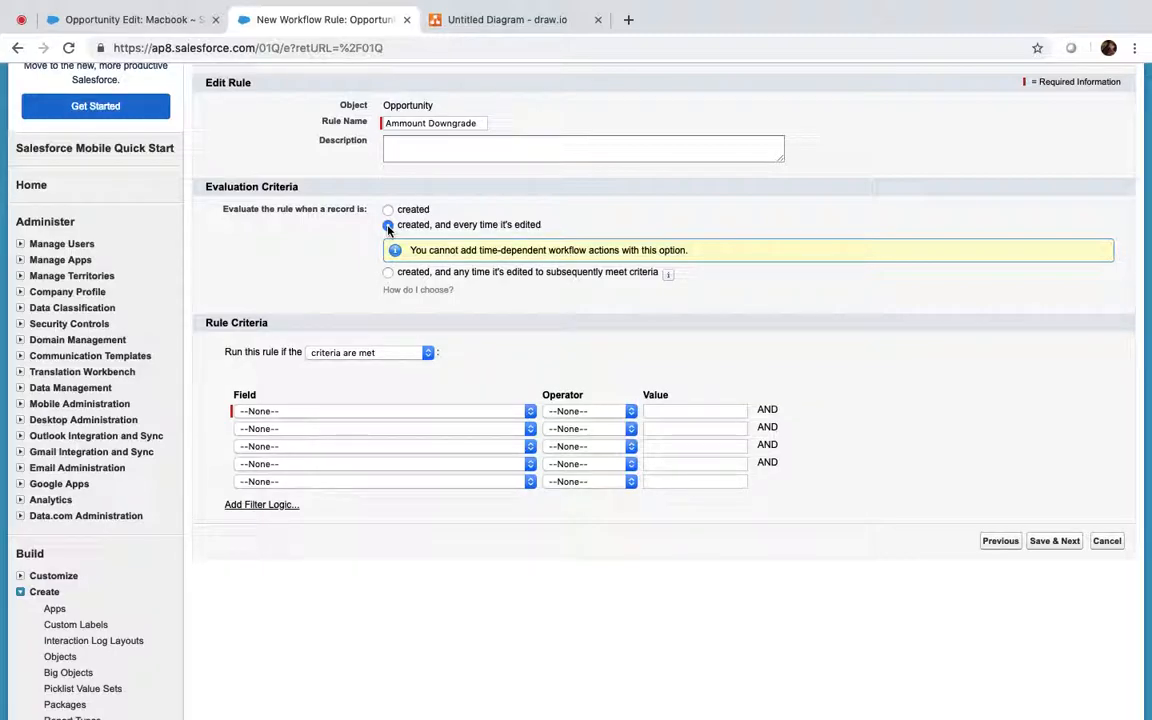
pyautogui.click(388, 272)
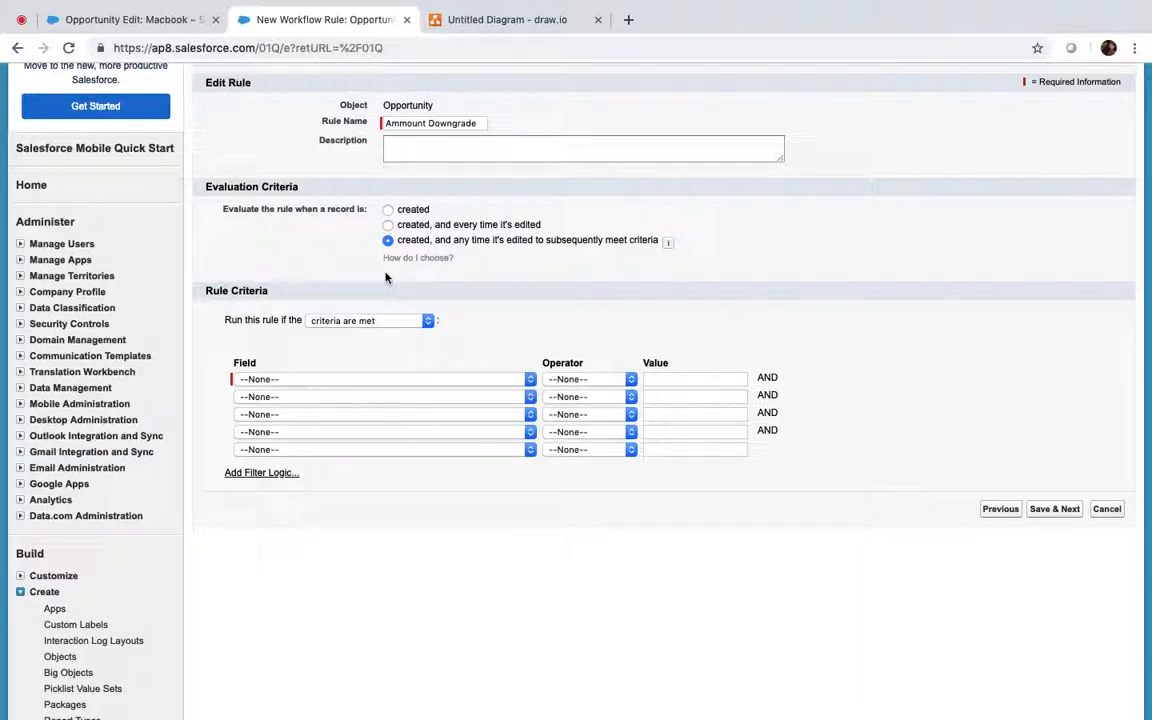
pyautogui.click(100, 19)
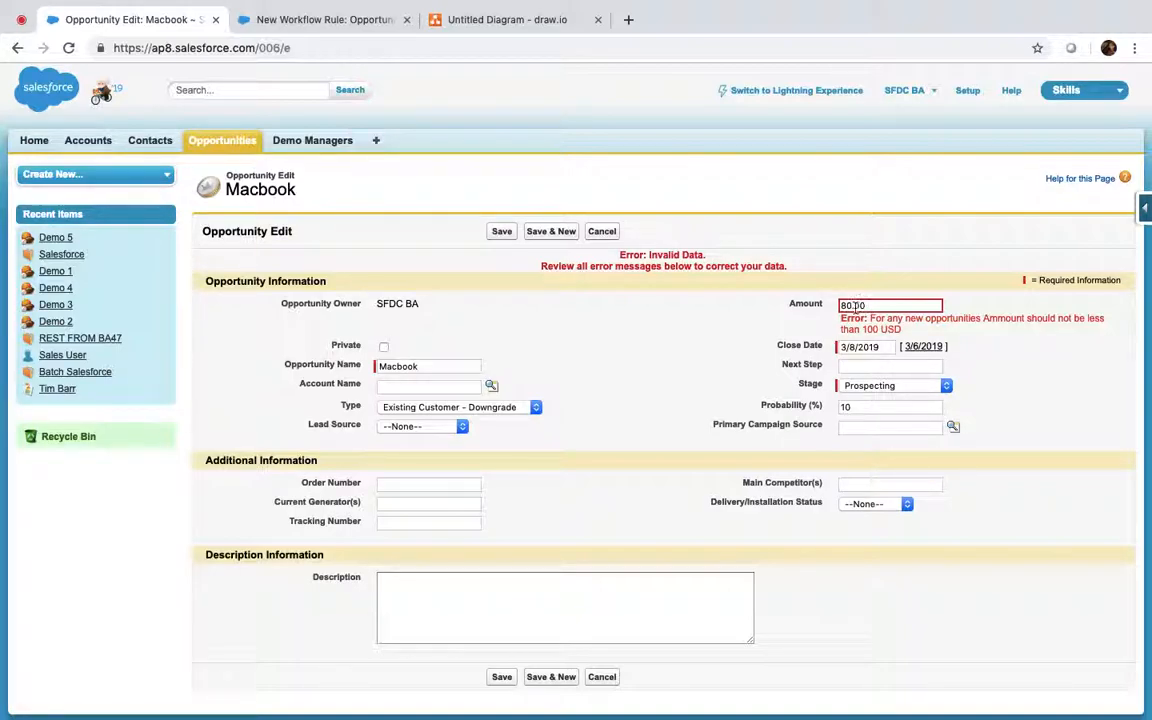
# Step: Change the Macbook opportunity's Amount from 80.00 to 99.00
pyautogui.click(843, 305)
pyautogui.doubleClick(843, 305)
pyautogui.write('100')
pyautogui.write('99')
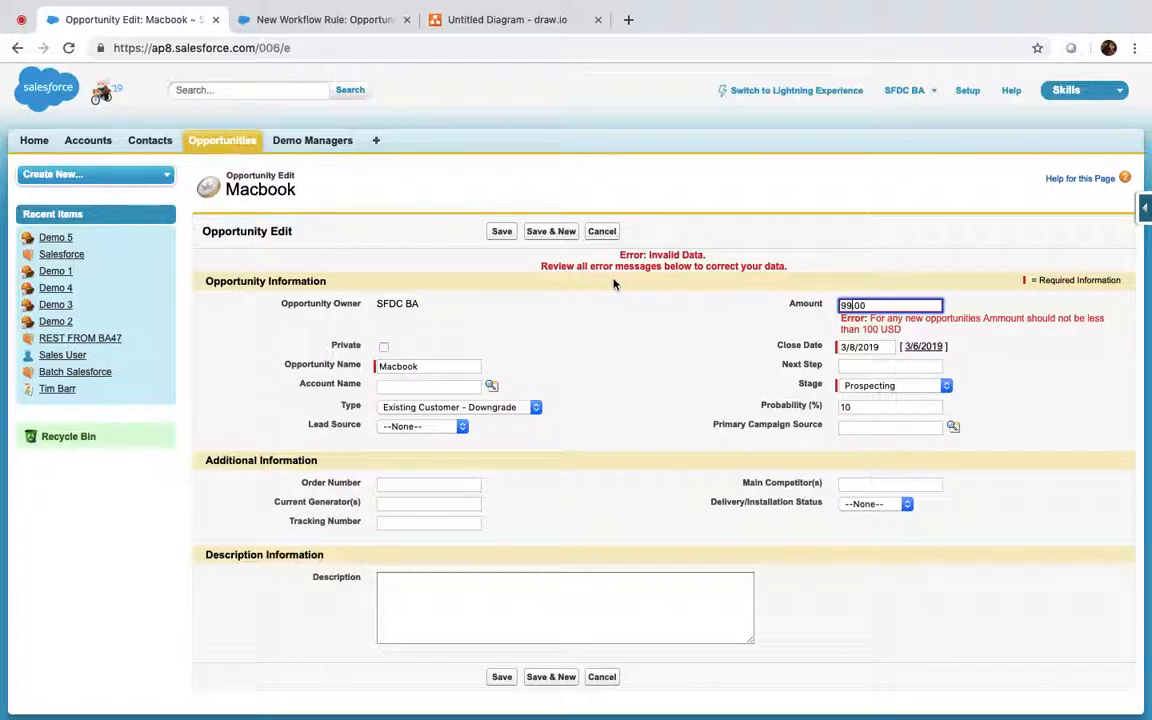
pyautogui.click(300, 19)
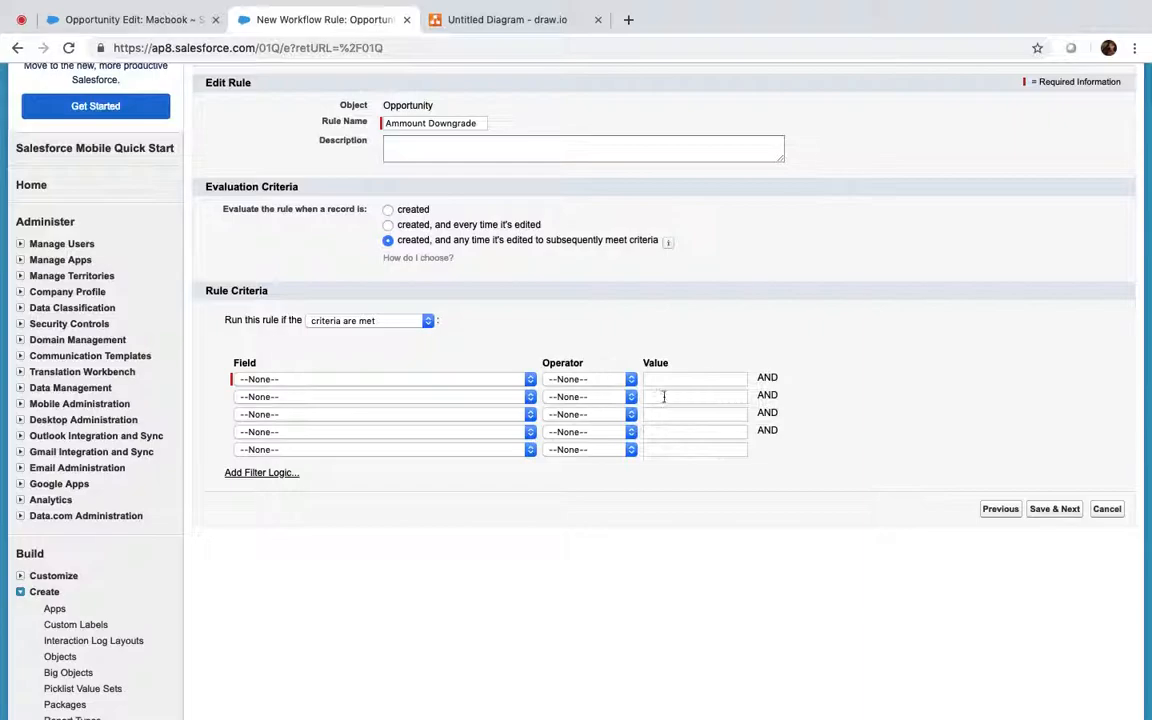
pyautogui.click(144, 20)
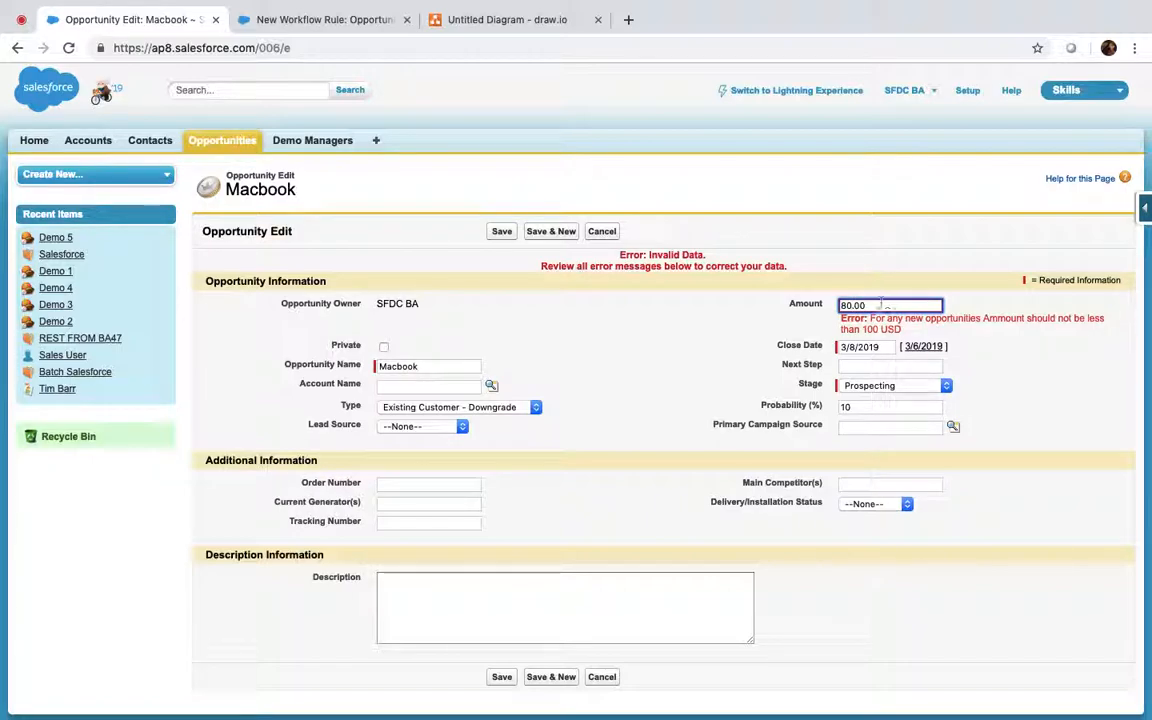
pyautogui.press('BackSpace')
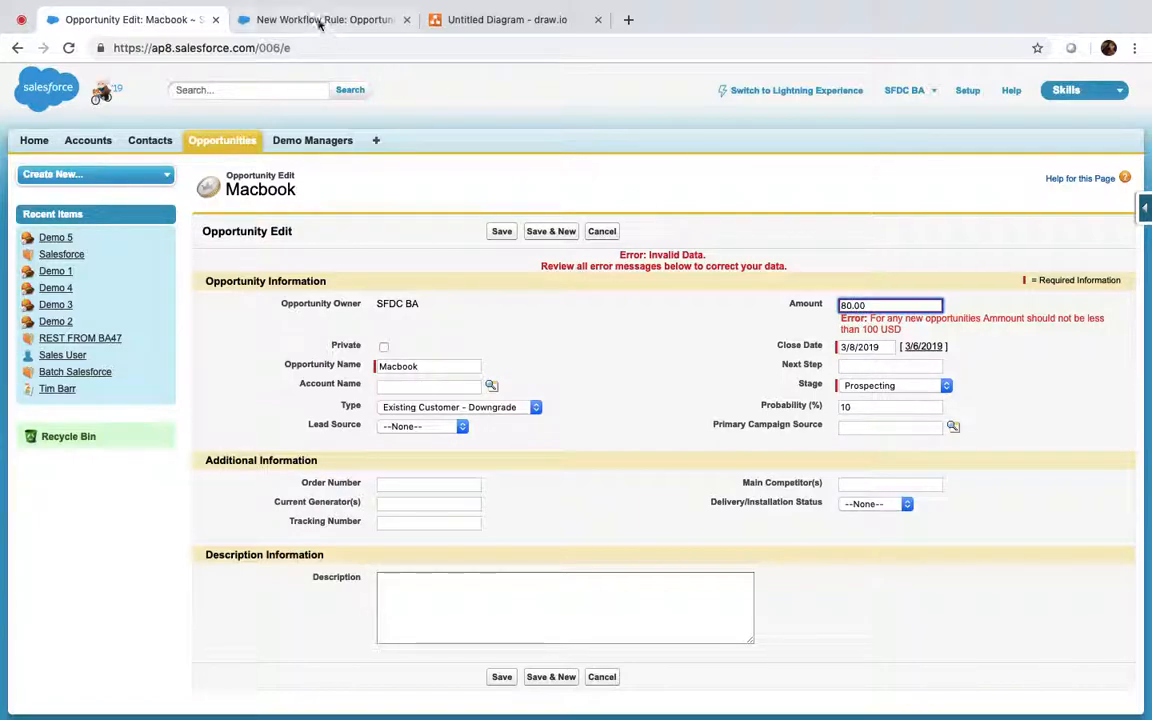
pyautogui.click(318, 20)
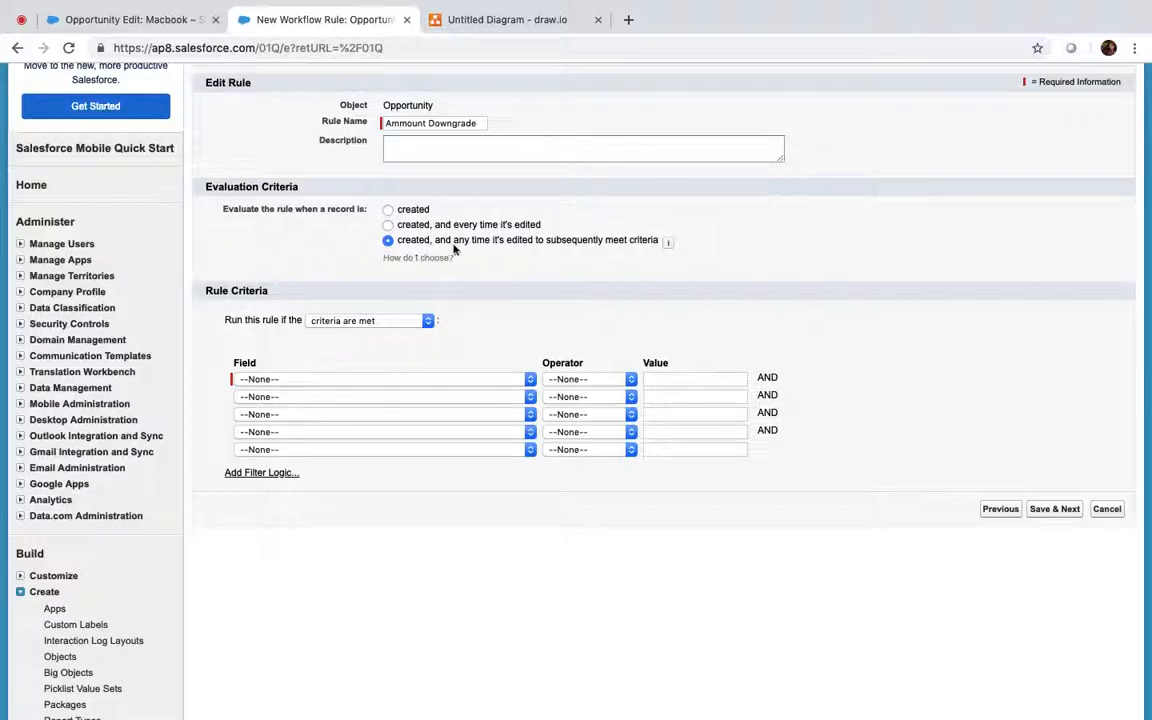
pyautogui.click(164, 26)
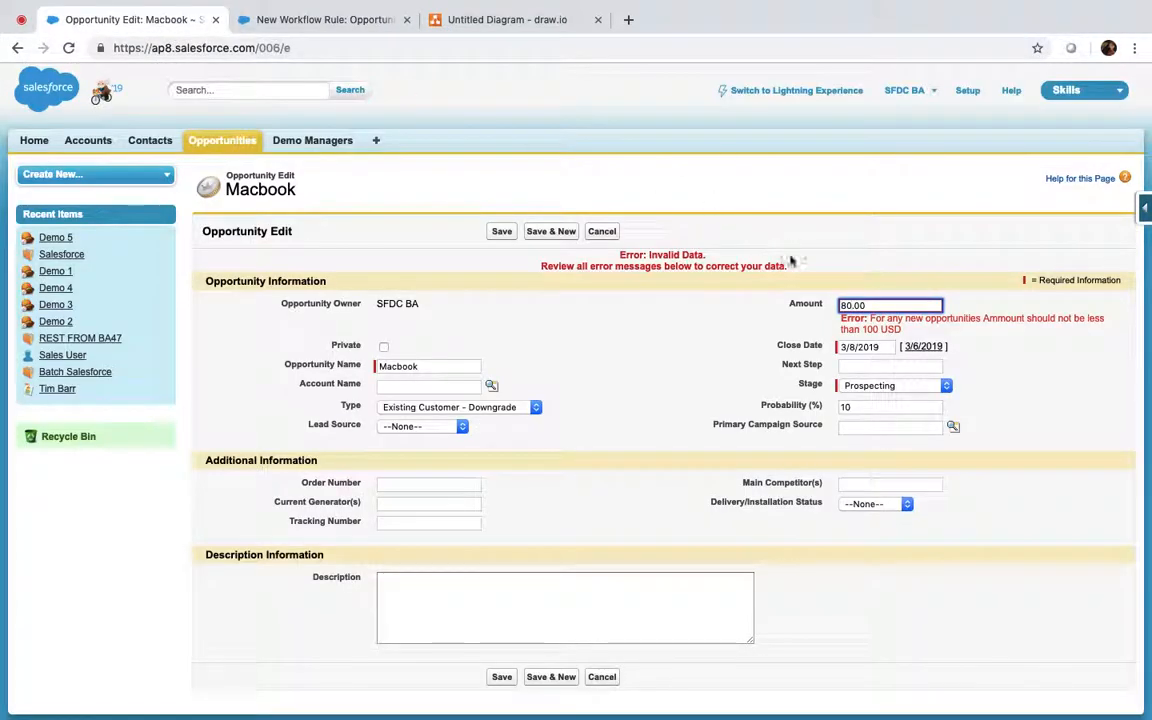
pyautogui.press('BackSpace')
pyautogui.write('99')
pyautogui.click(714, 335)
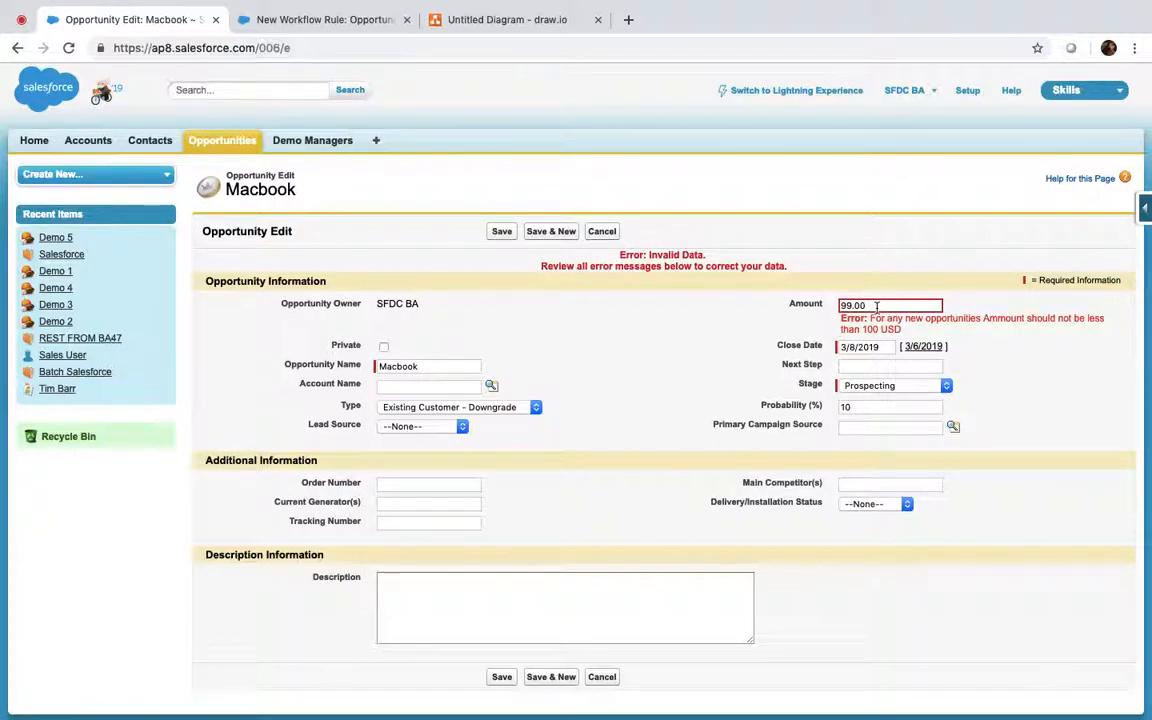
# Step: Set the Macbook opportunity's Type to Existing Customer - Downgrade
pyautogui.click(490, 409)
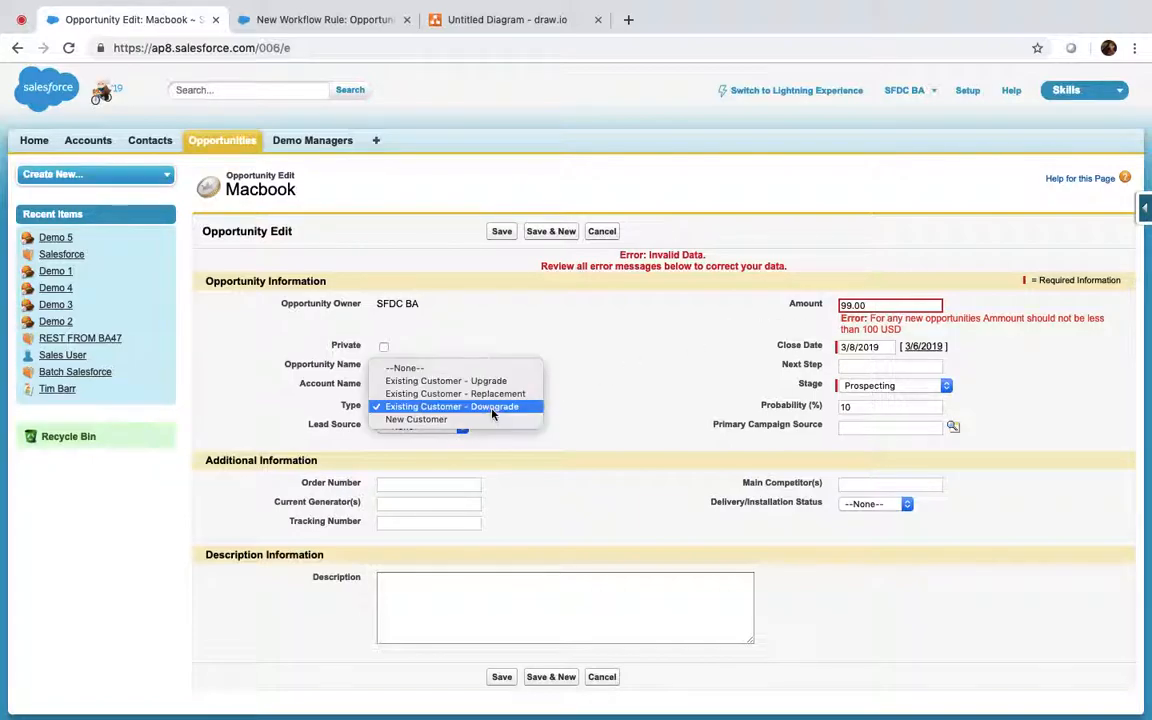
pyautogui.click(455, 381)
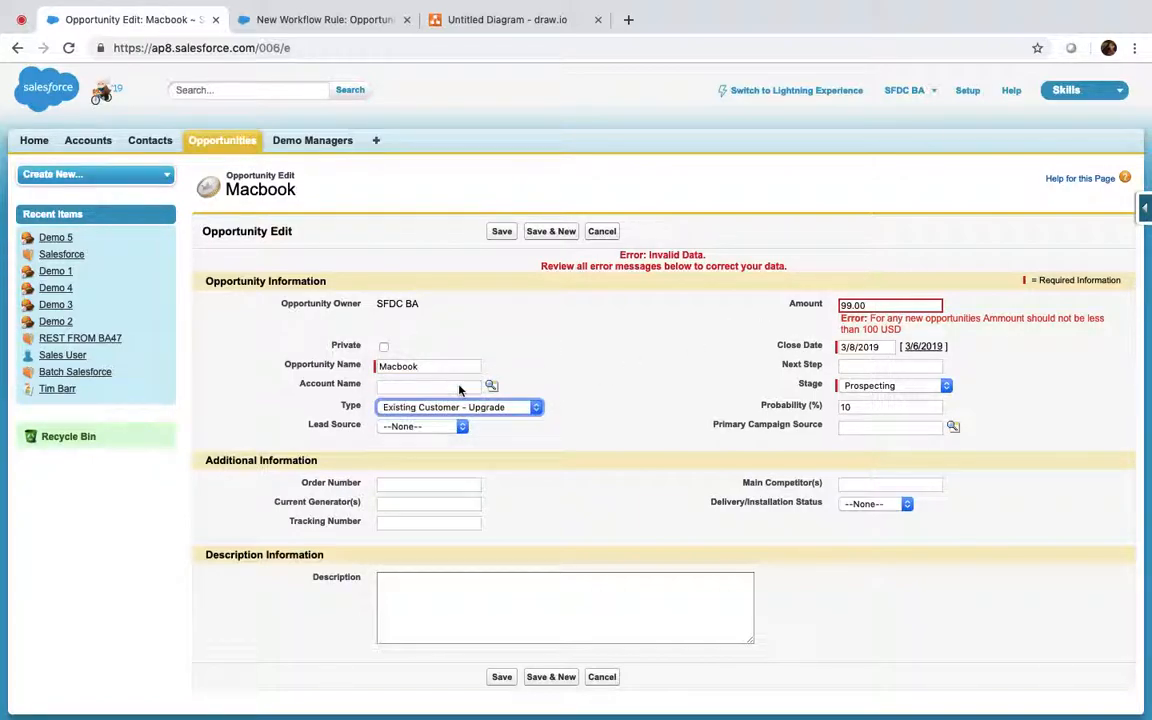
pyautogui.click(518, 408)
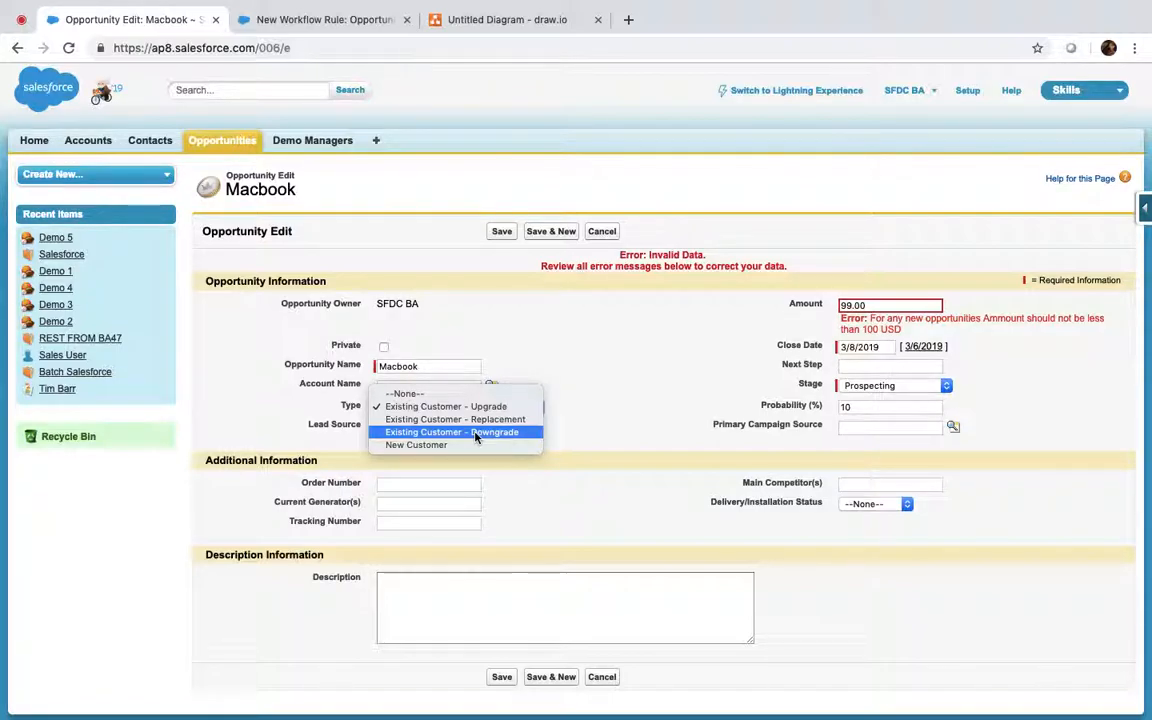
pyautogui.click(475, 434)
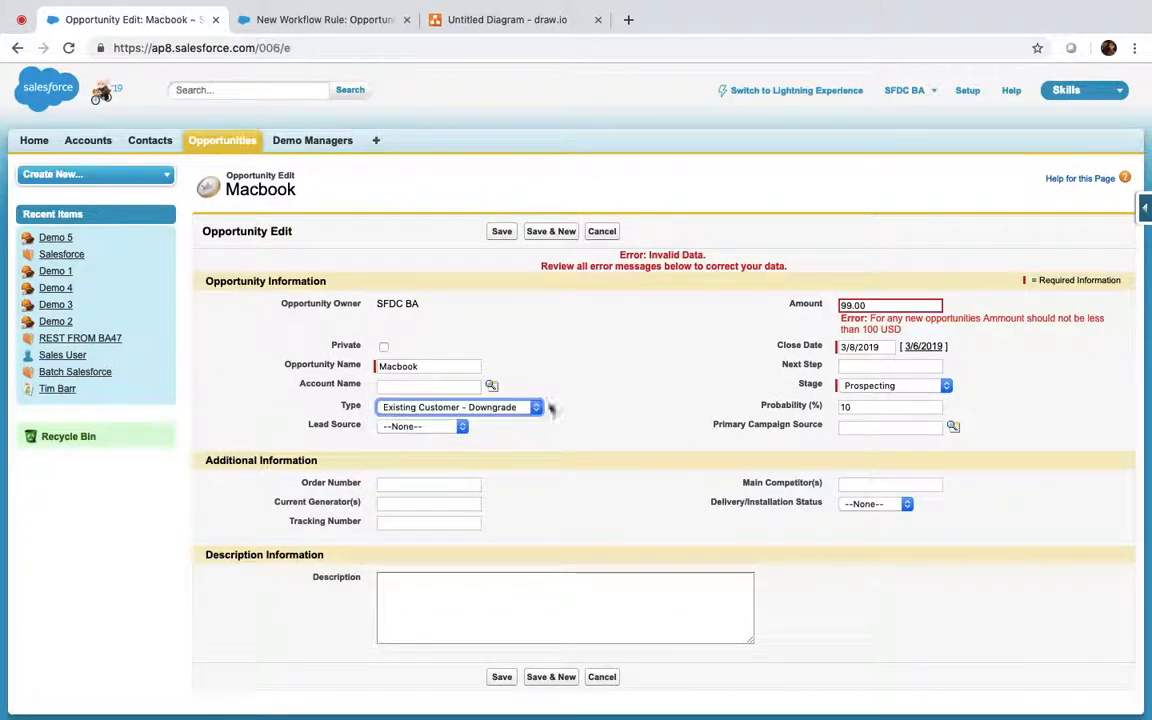
pyautogui.click(566, 398)
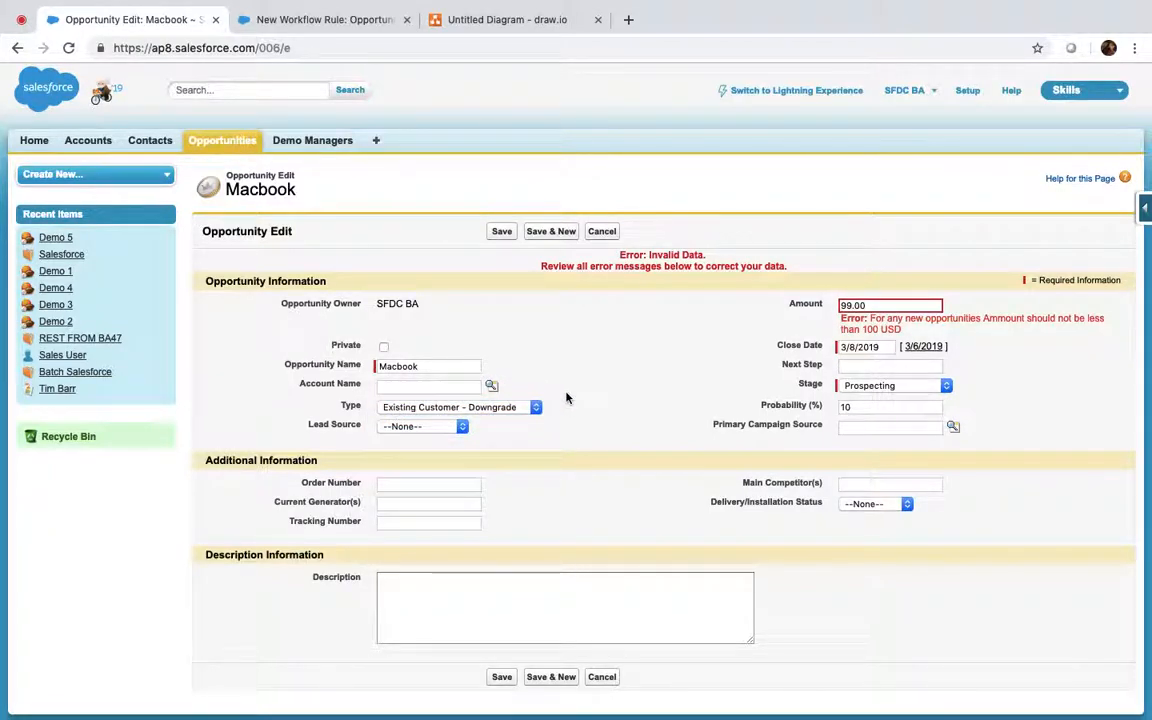
# Step: Return to the Ammount Downgrade rule's Rule Criteria section
pyautogui.click(318, 14)
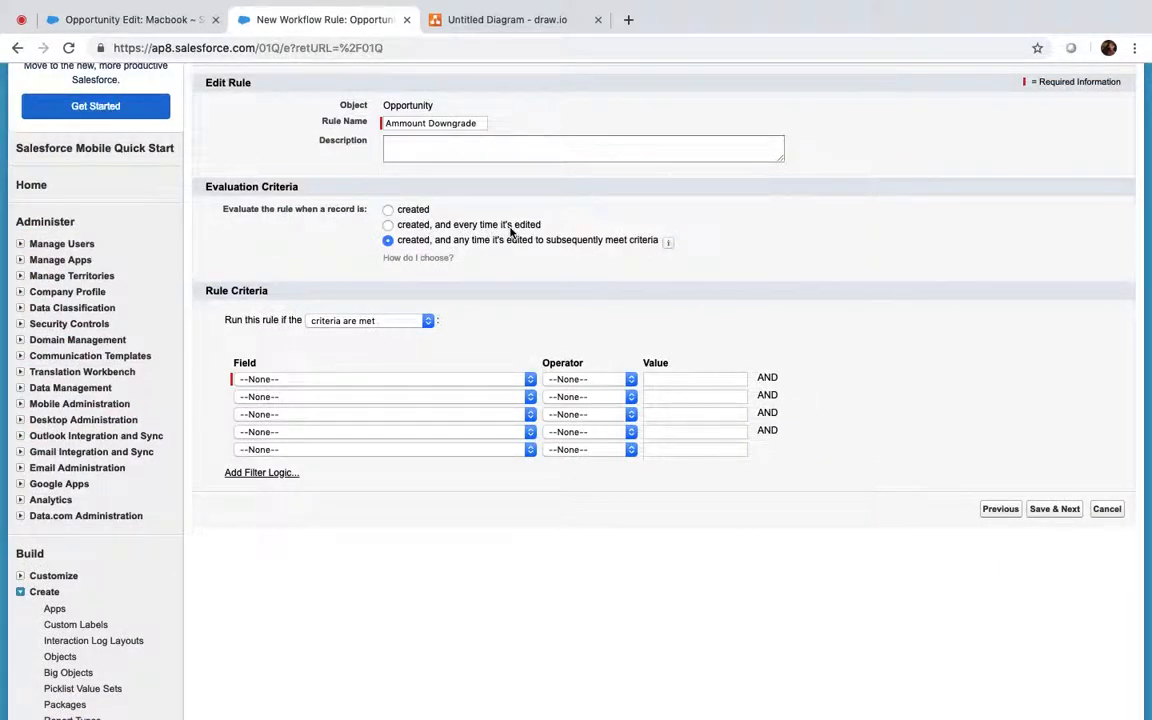
pyautogui.click(150, 17)
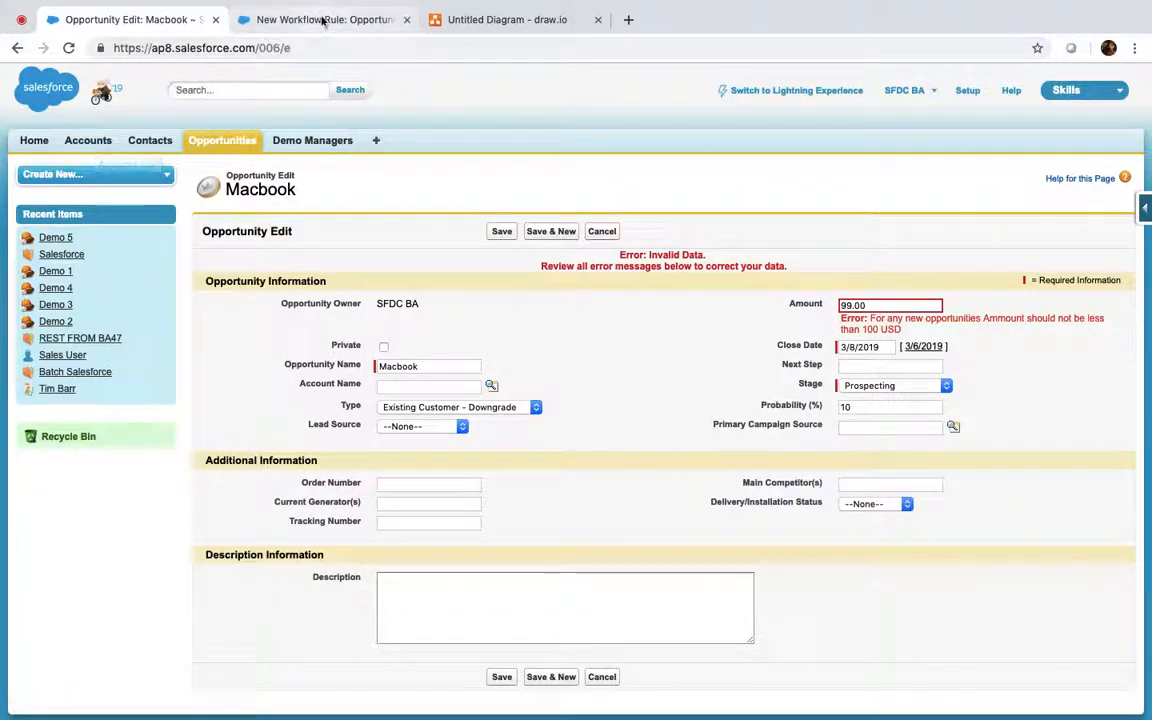
pyautogui.click(323, 20)
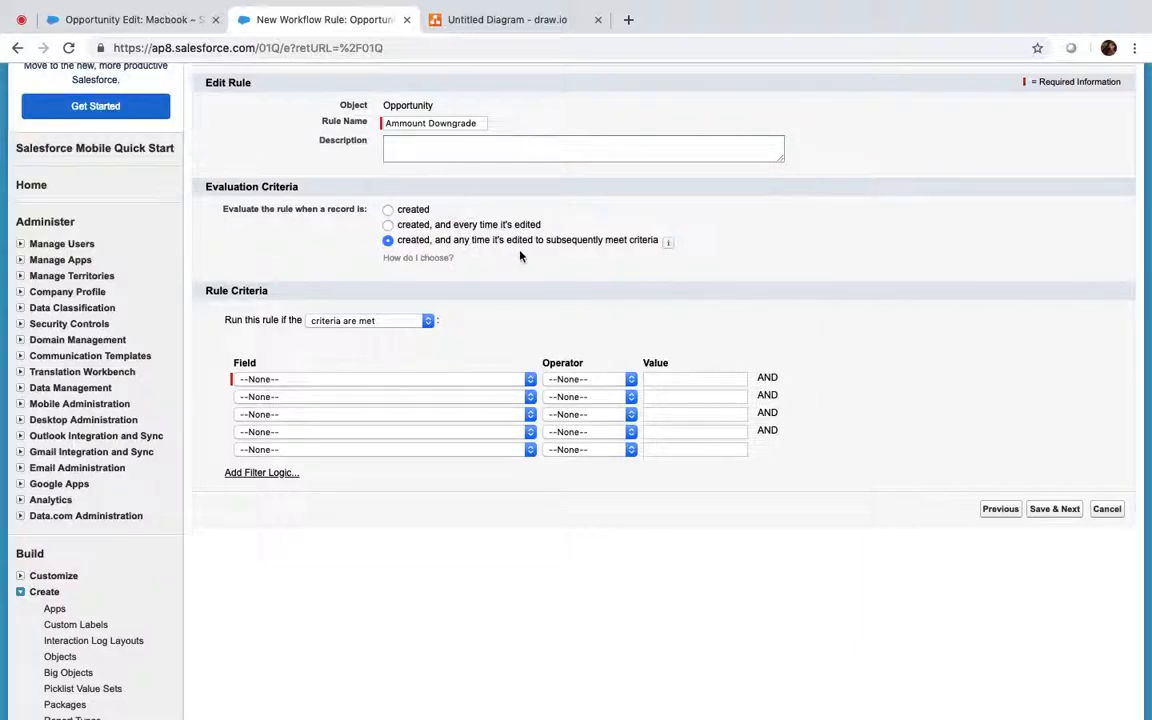
pyautogui.click(128, 20)
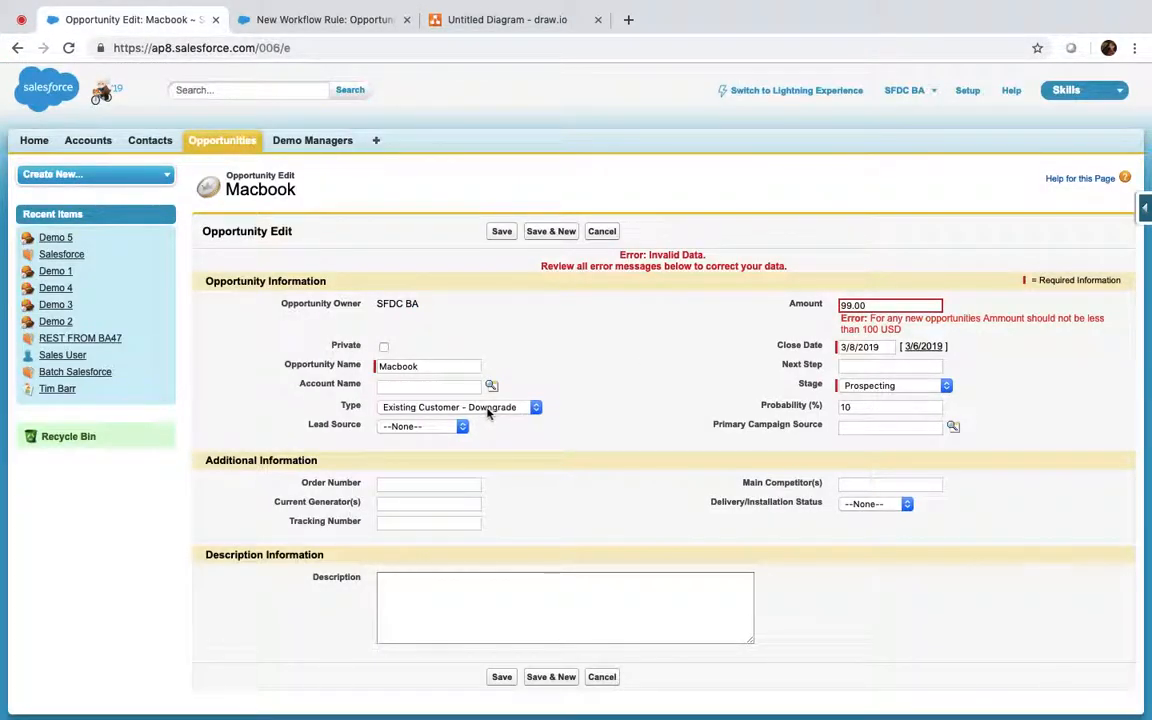
pyautogui.click(311, 19)
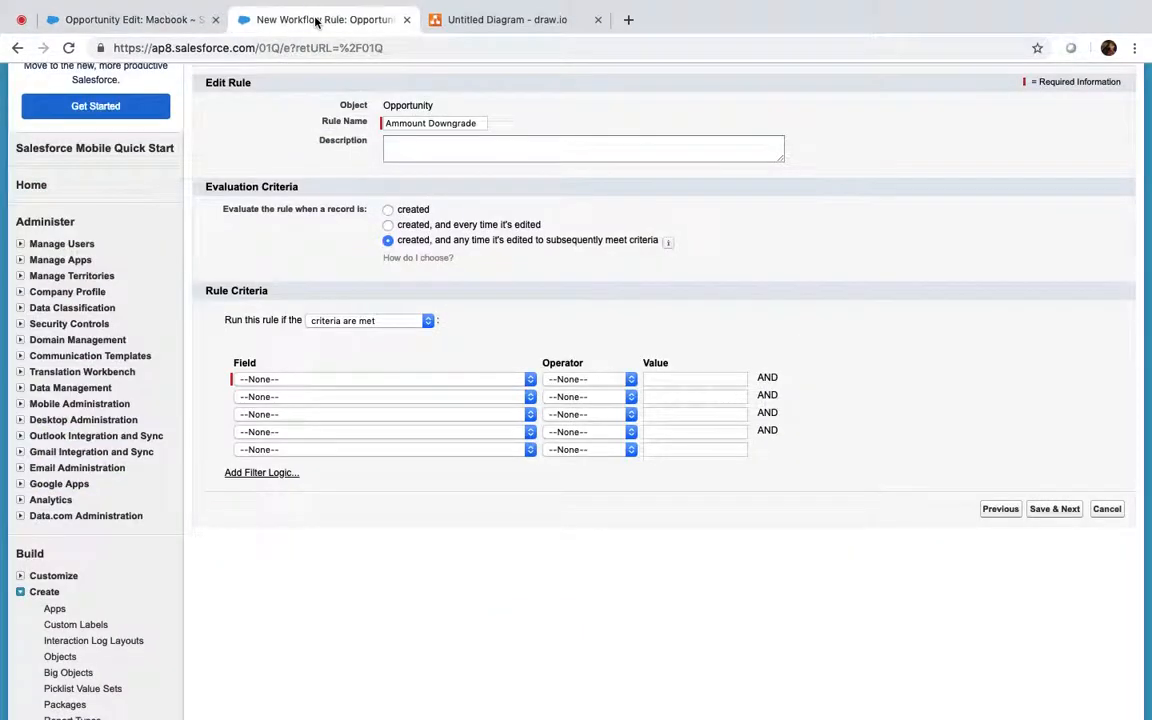
pyautogui.click(345, 380)
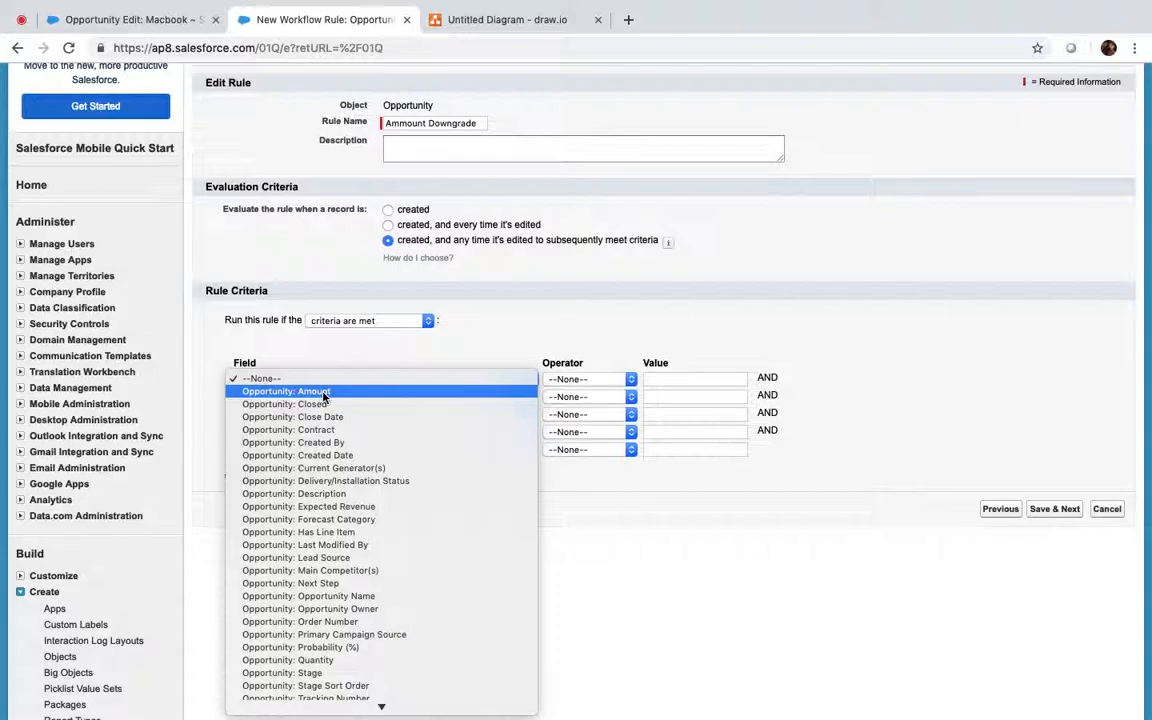
# Step: Set the rule criterion to Opportunity: Type equals Existing Customer - Downgrade and save
pyautogui.click(323, 393)
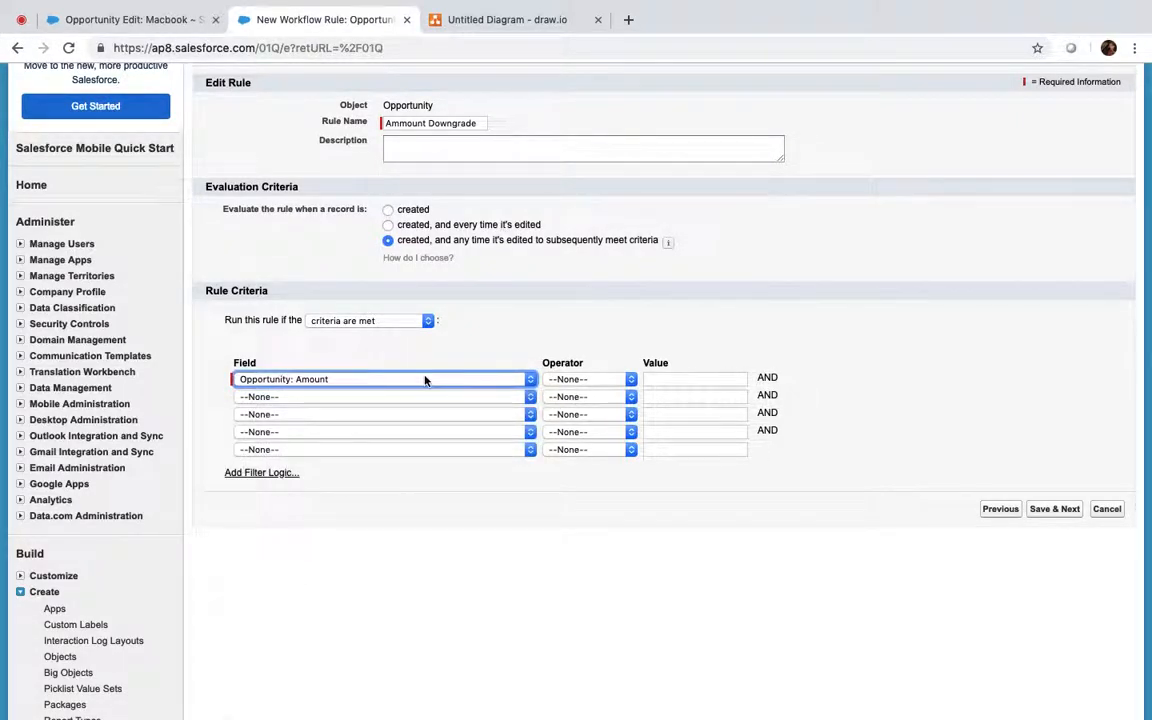
pyautogui.click(424, 380)
pyautogui.scroll(-5, 372, 580)
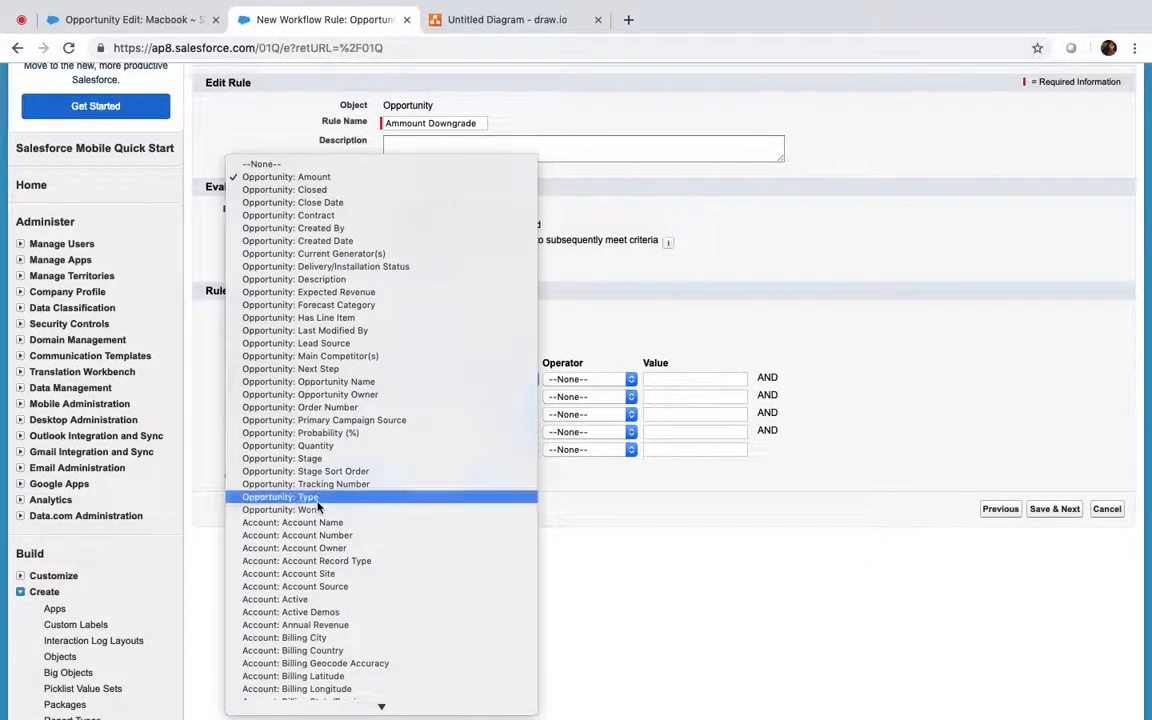
pyautogui.click(316, 500)
pyautogui.click(597, 380)
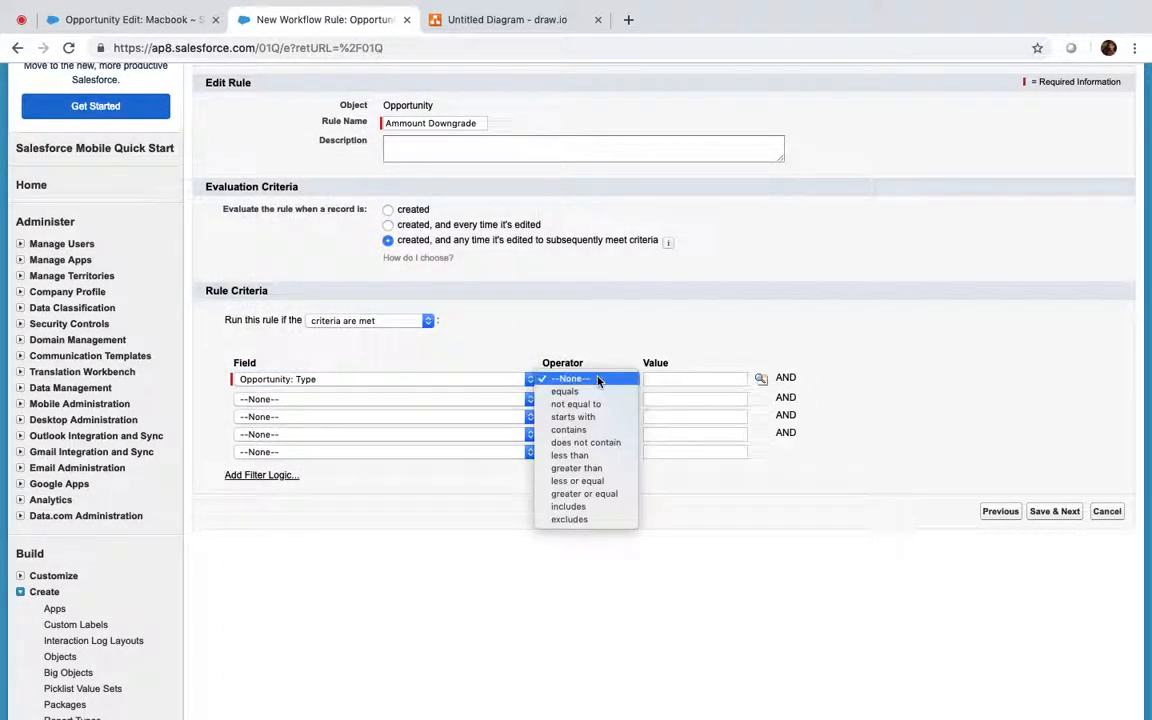
pyautogui.click(576, 392)
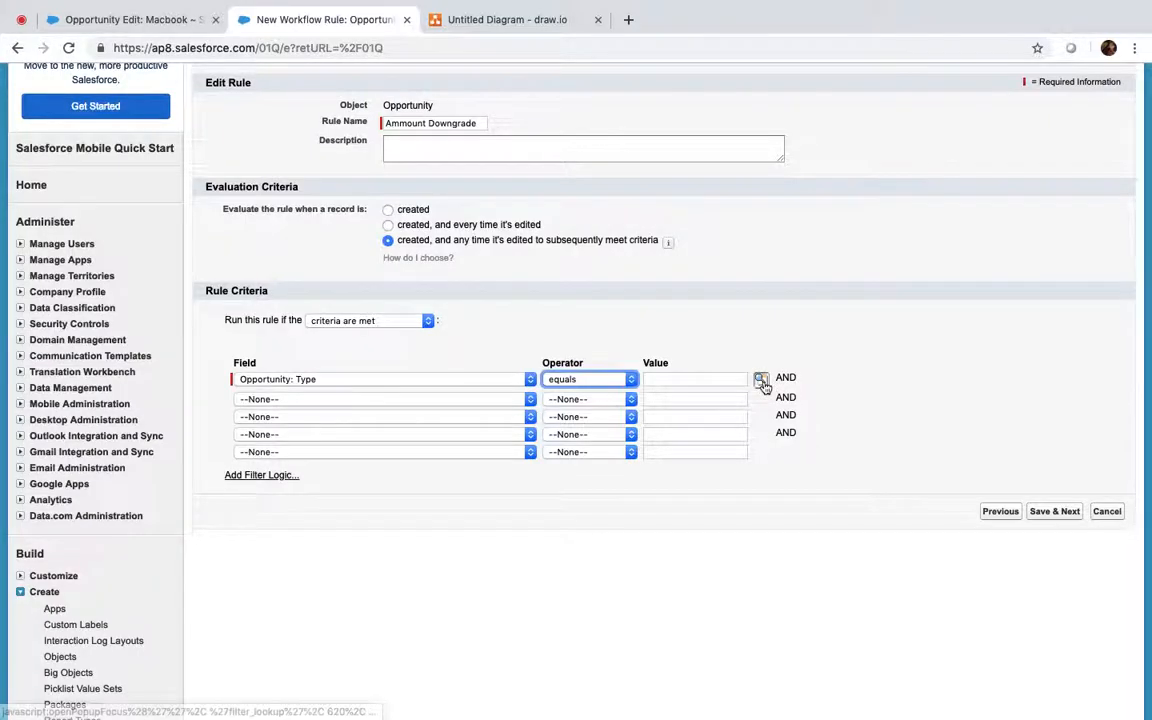
pyautogui.click(760, 379)
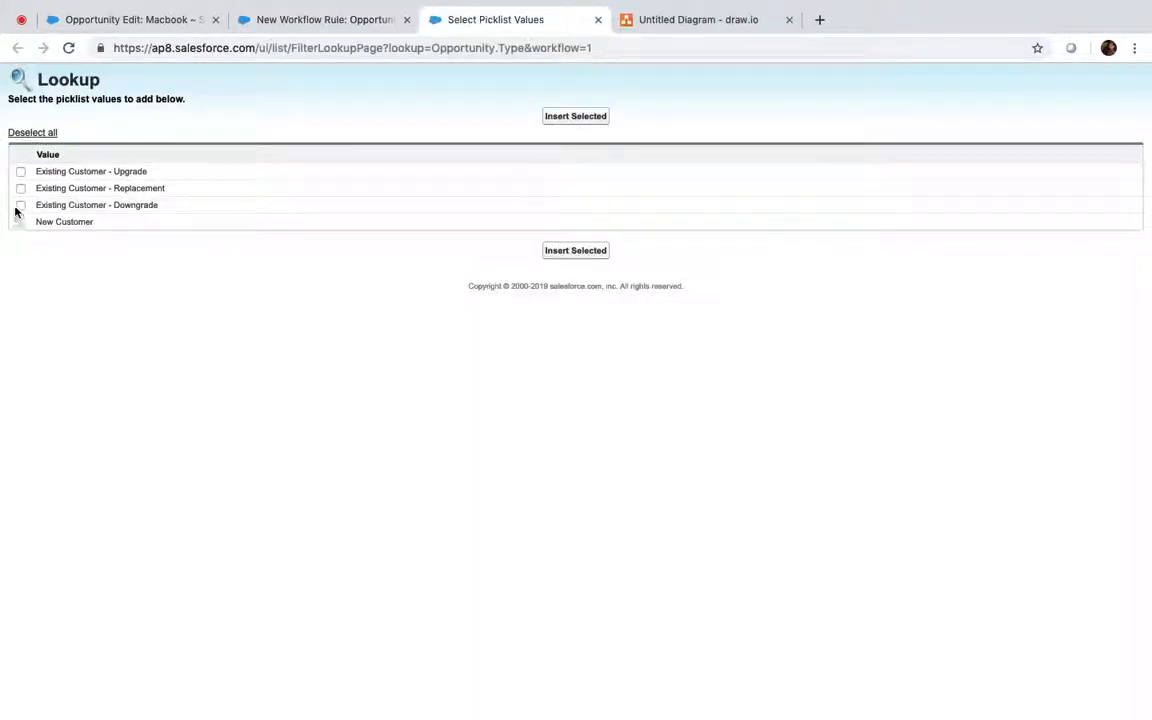
pyautogui.click(546, 119)
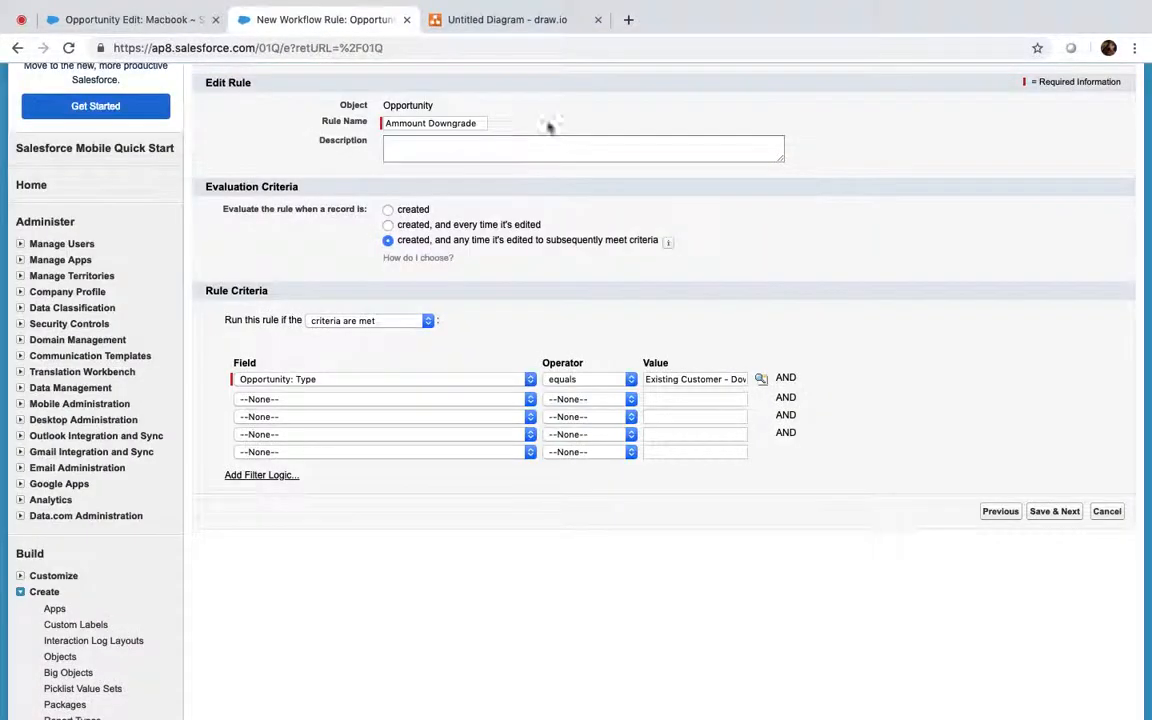
pyautogui.click(1055, 512)
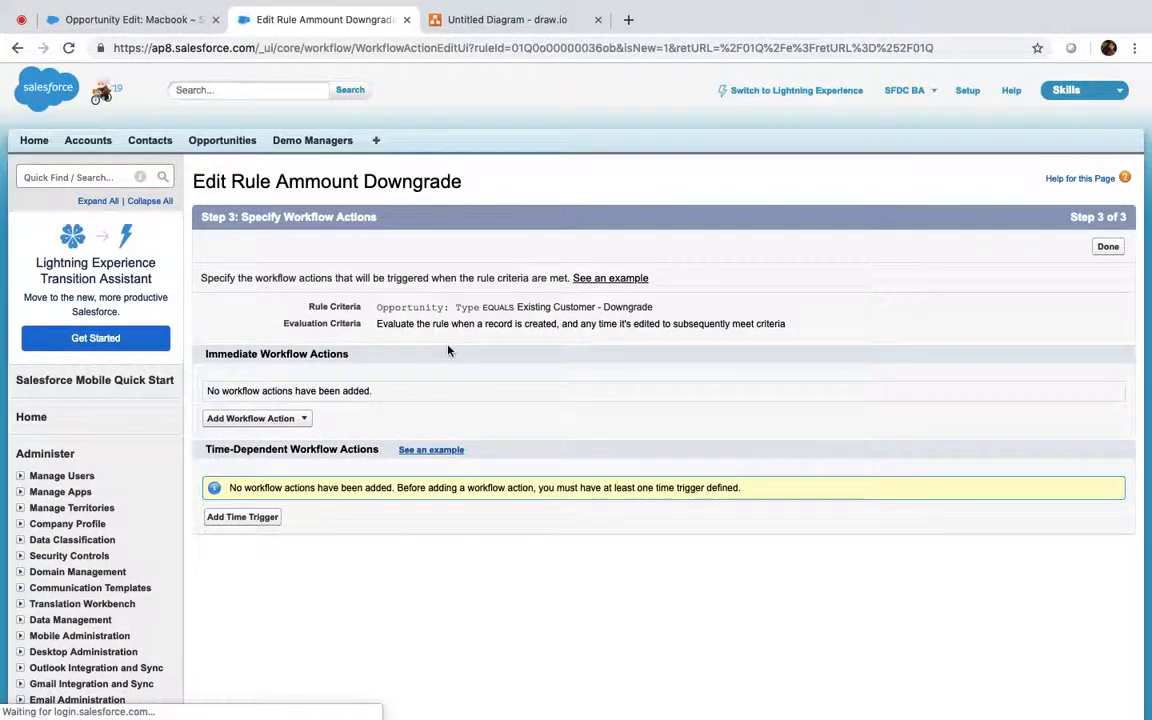
# Step: Add a field update 'Amount Update' setting Opportunity Amount to formula value 80
pyautogui.click(305, 419)
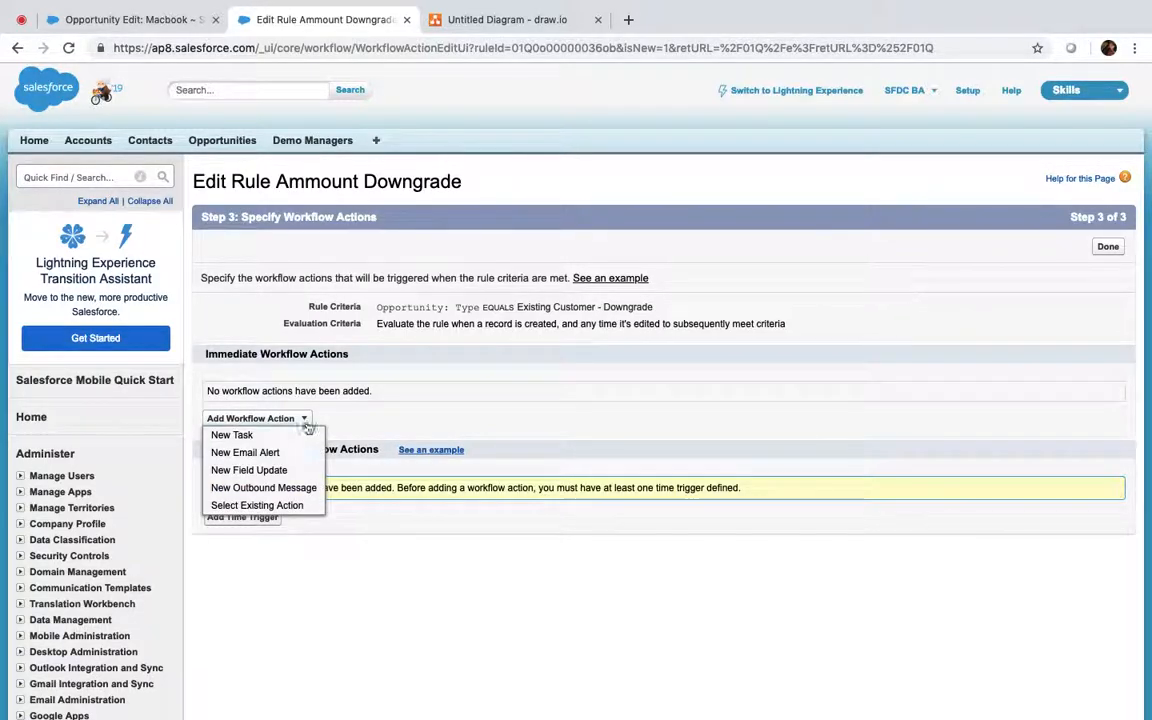
pyautogui.click(279, 470)
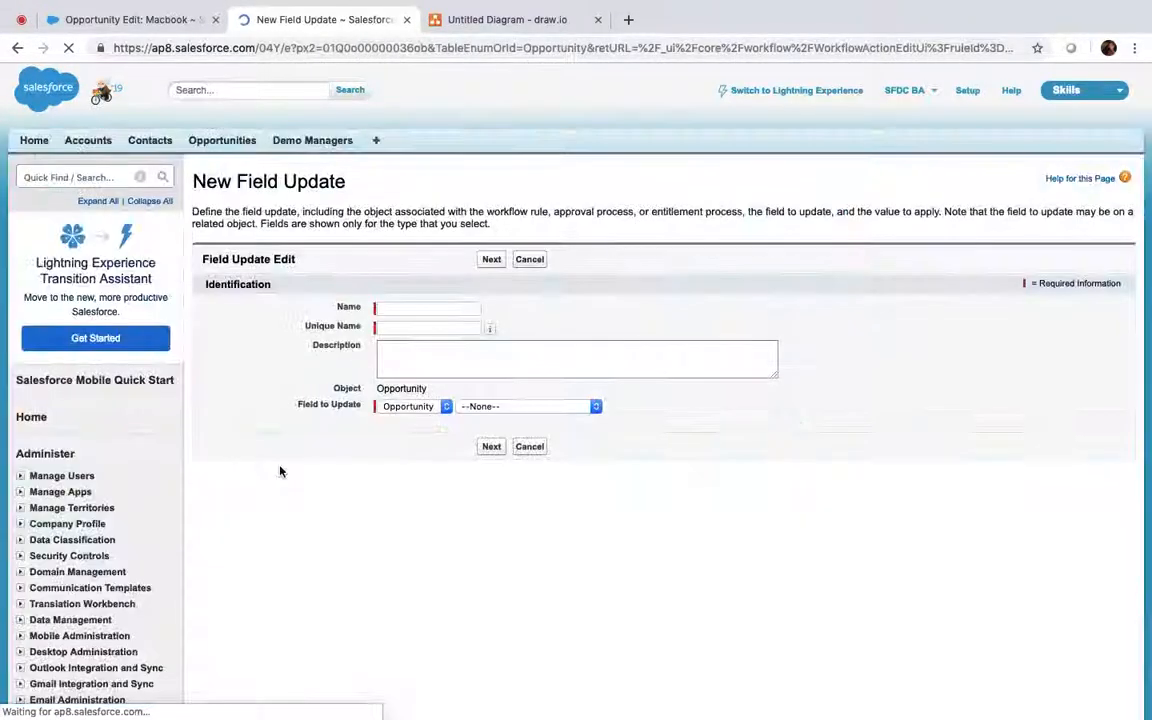
pyautogui.click(400, 309)
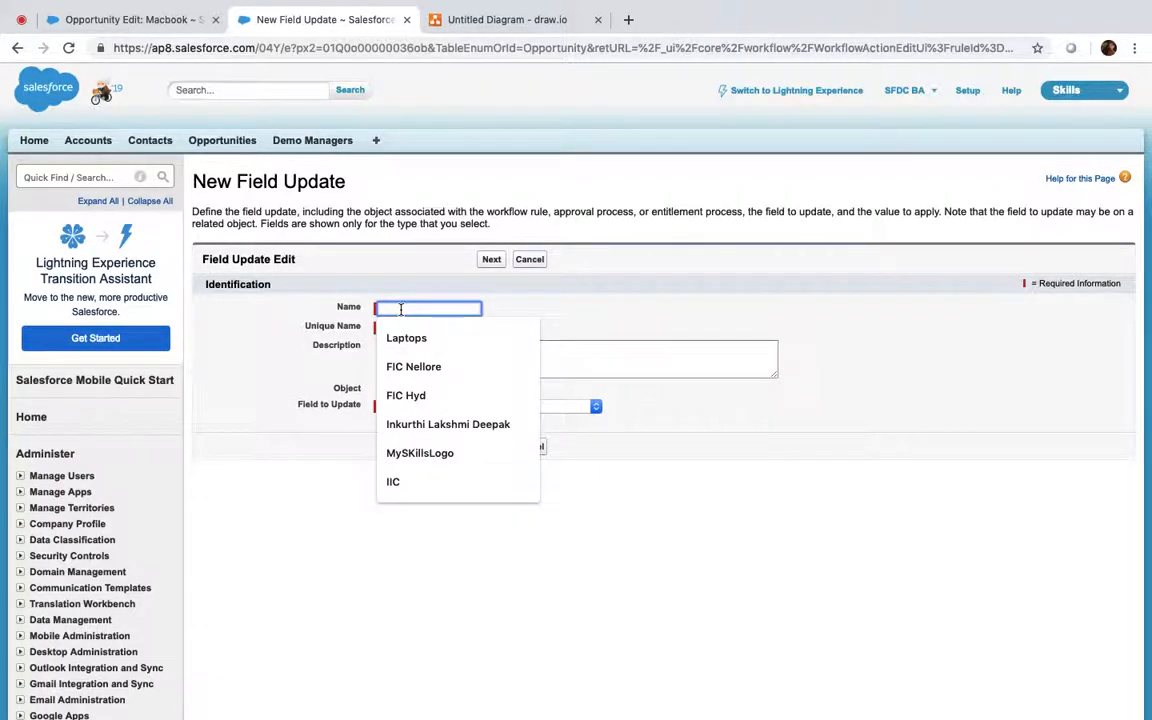
pyautogui.write('Ammount Update')
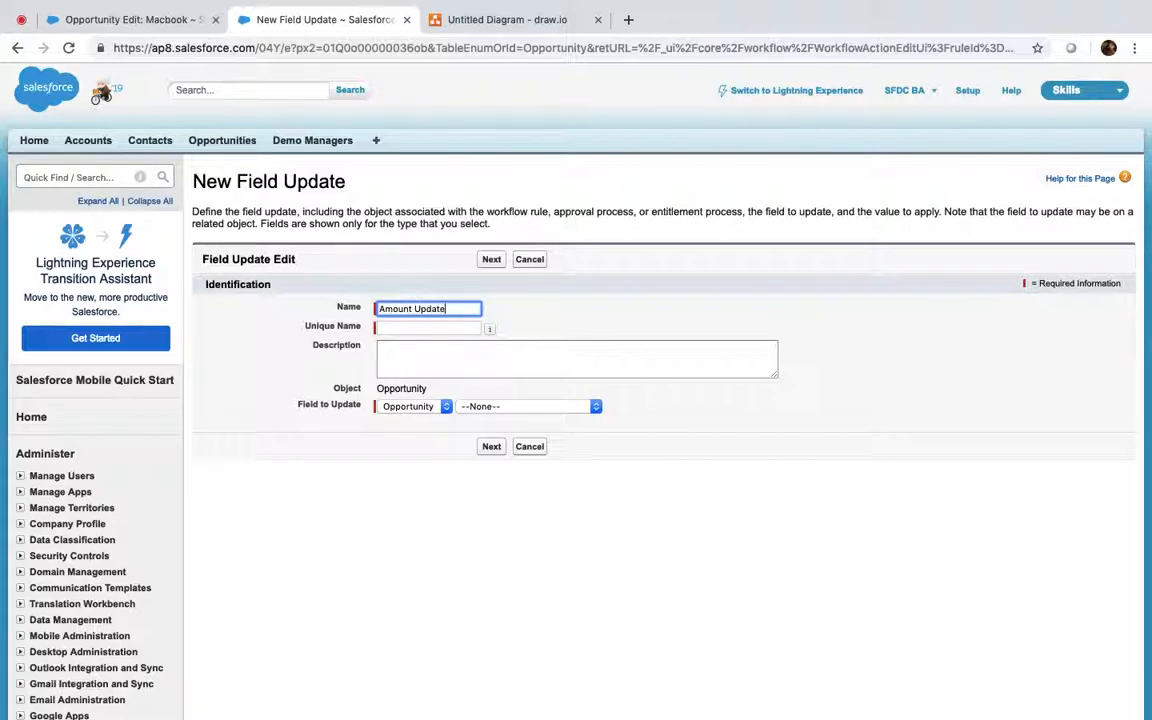
pyautogui.press('Tab')
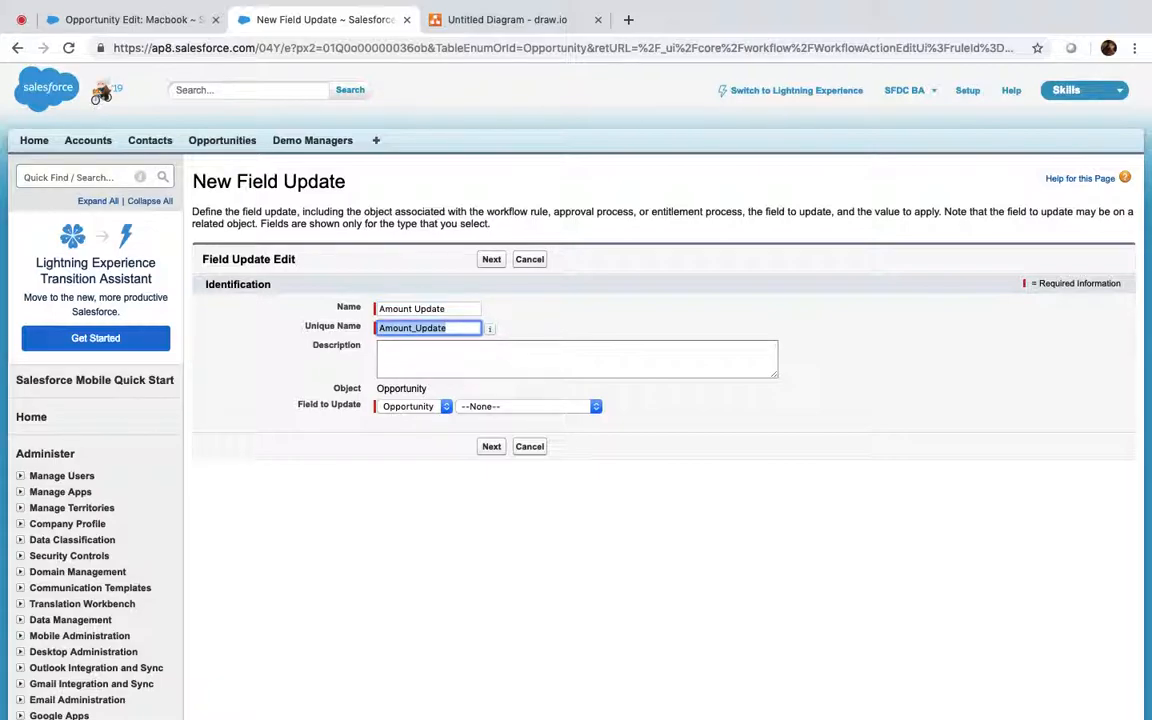
pyautogui.click(494, 409)
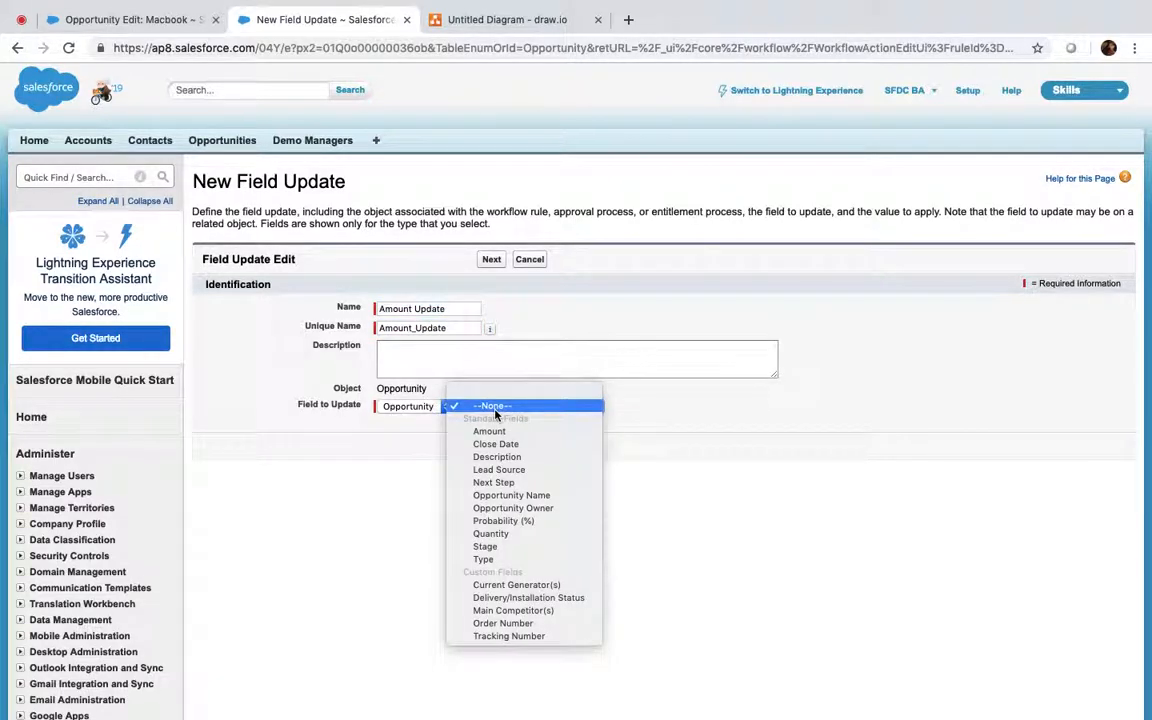
pyautogui.click(494, 431)
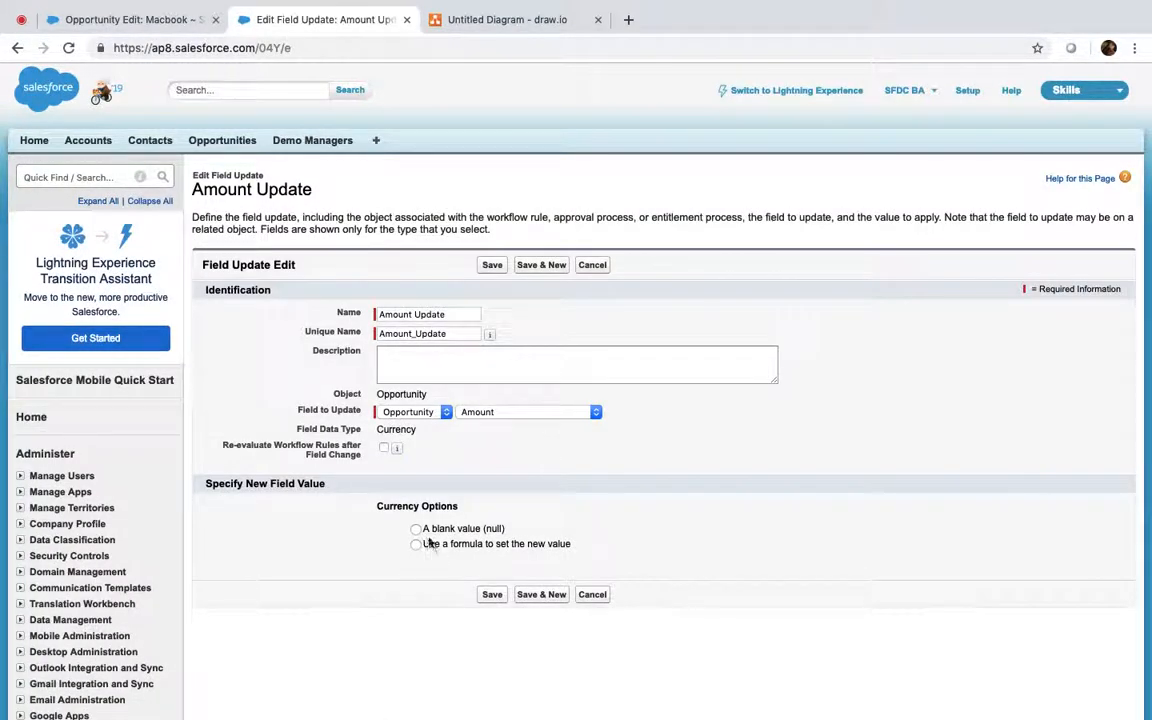
pyautogui.click(416, 544)
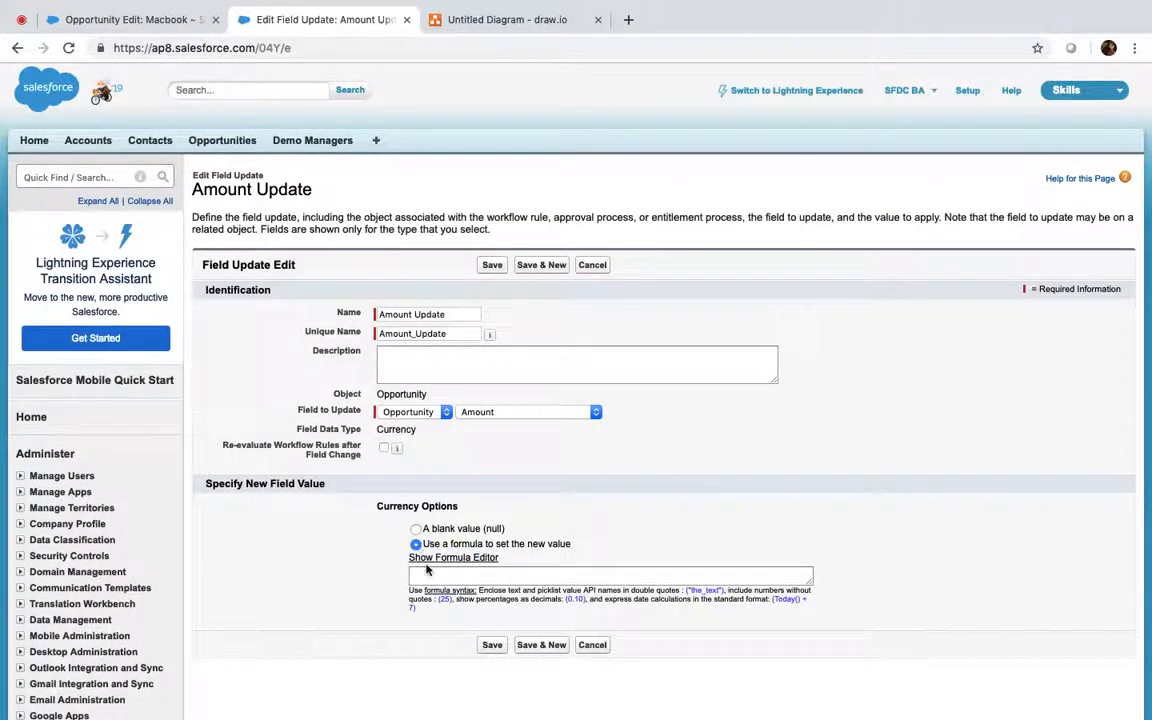
pyautogui.click(427, 572)
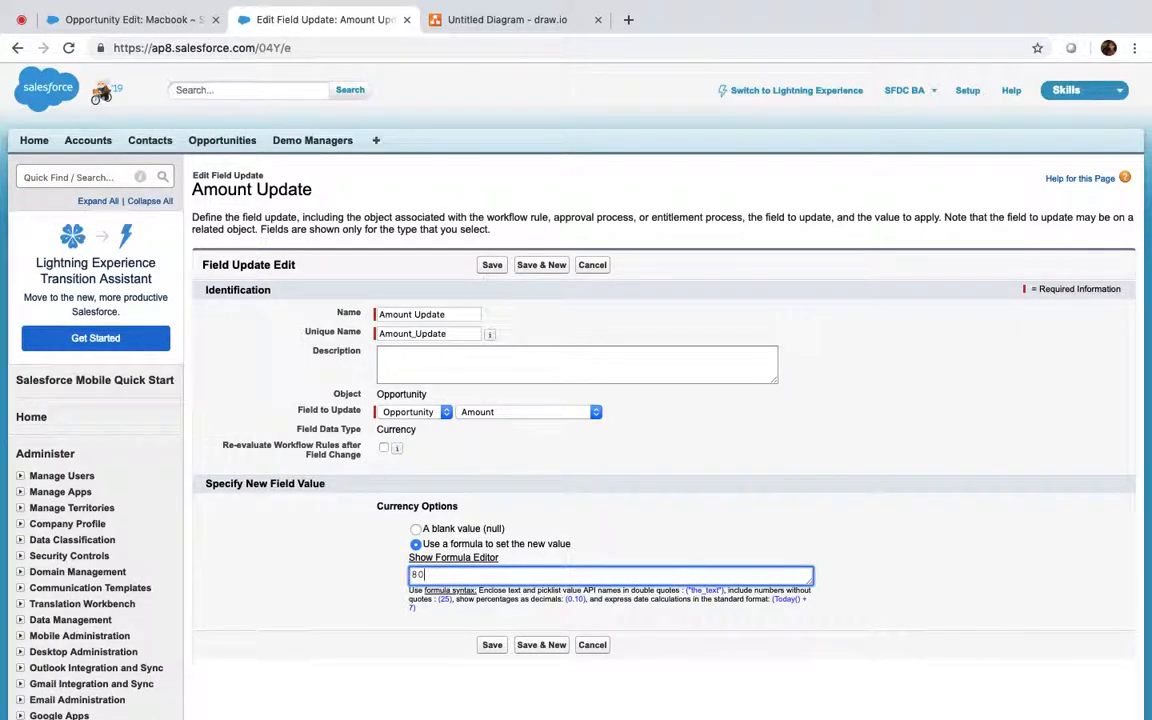
pyautogui.click(494, 646)
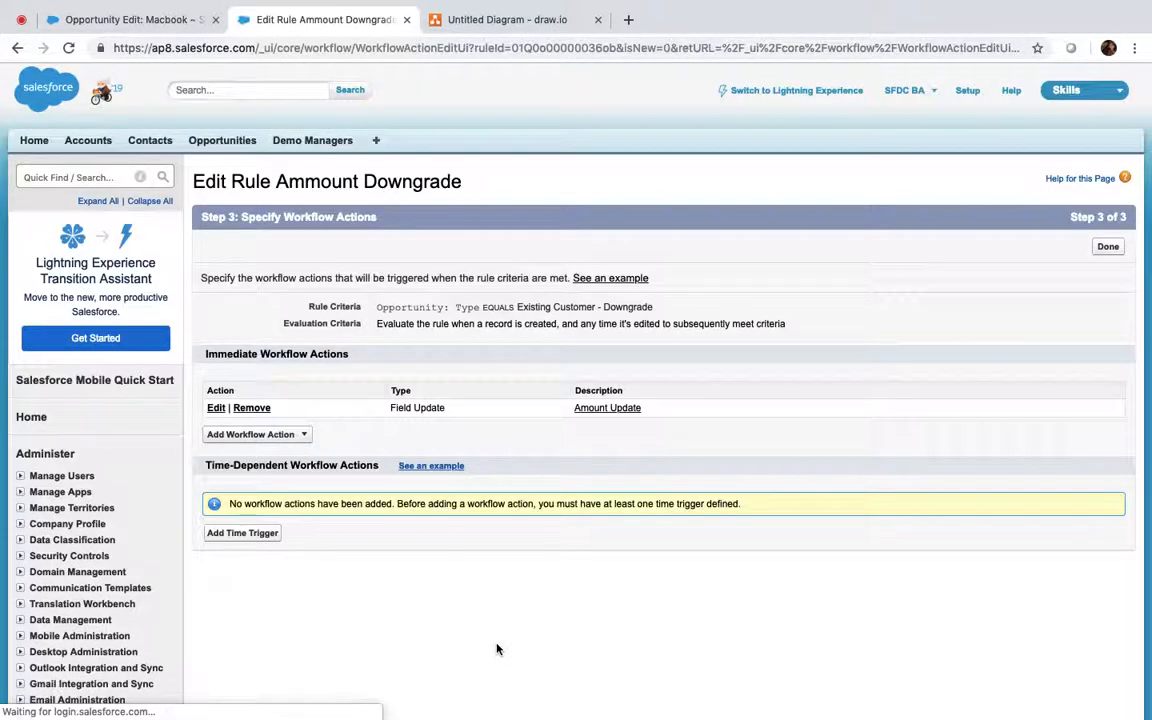
# Step: Activate the rule and add a second criterion, Opportunity: Amount equals 100
pyautogui.click(1108, 248)
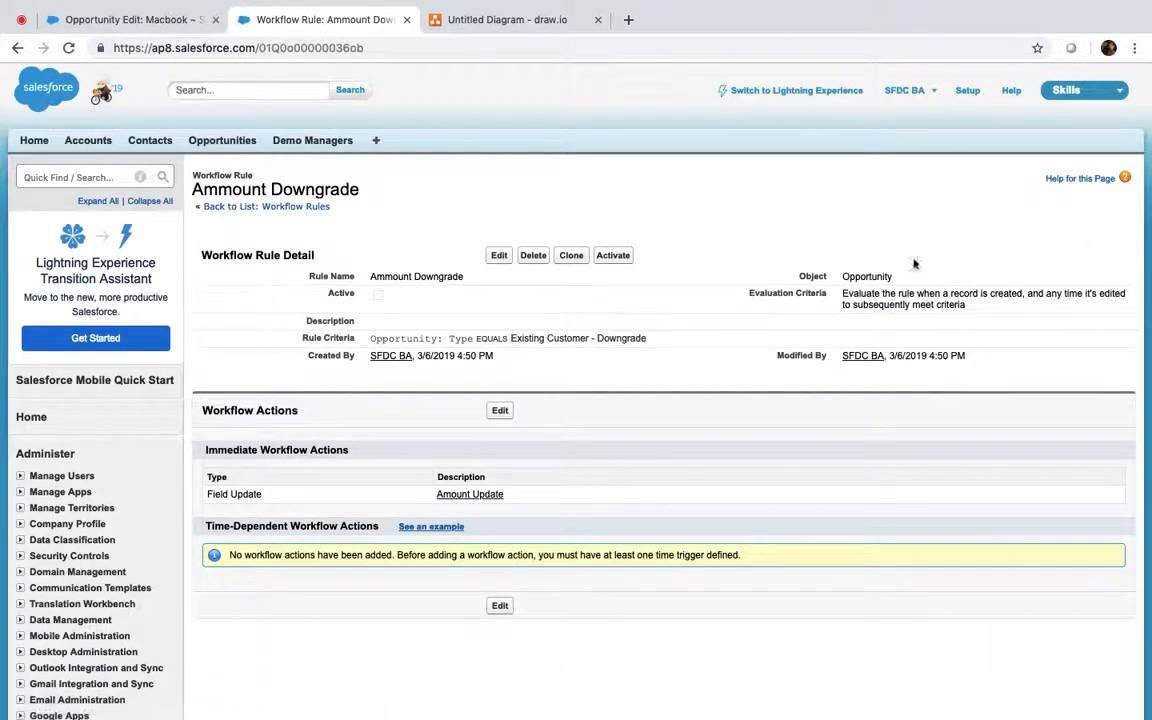
pyautogui.click(614, 256)
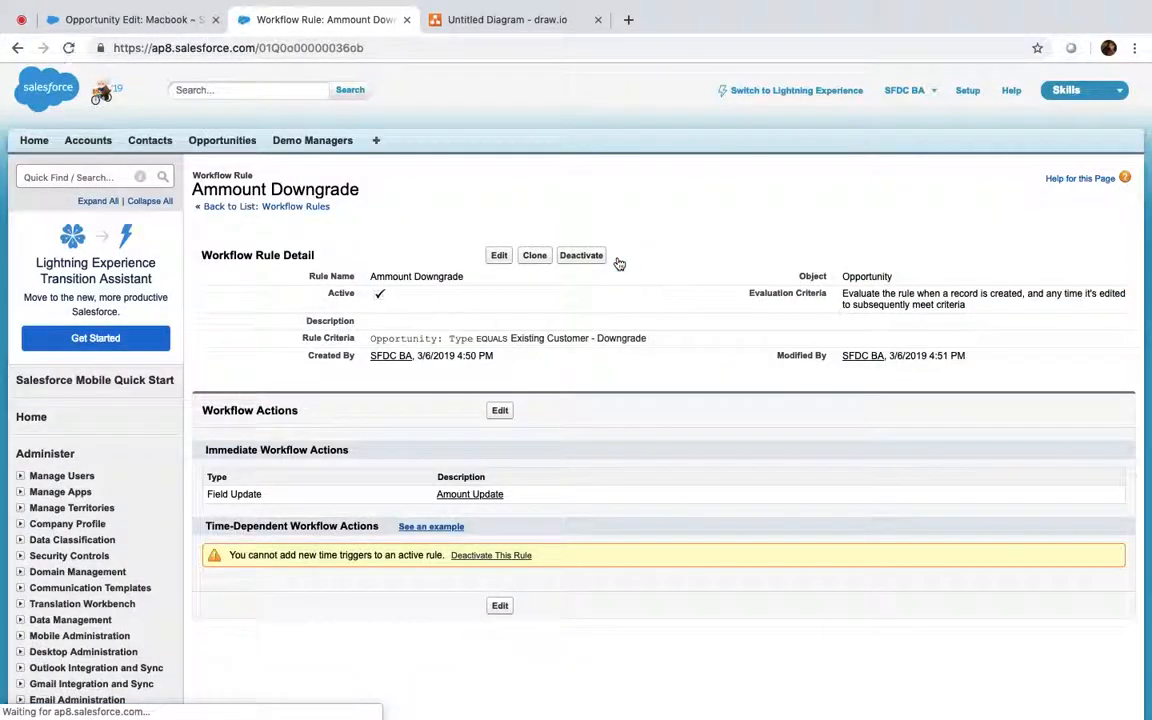
pyautogui.click(499, 255)
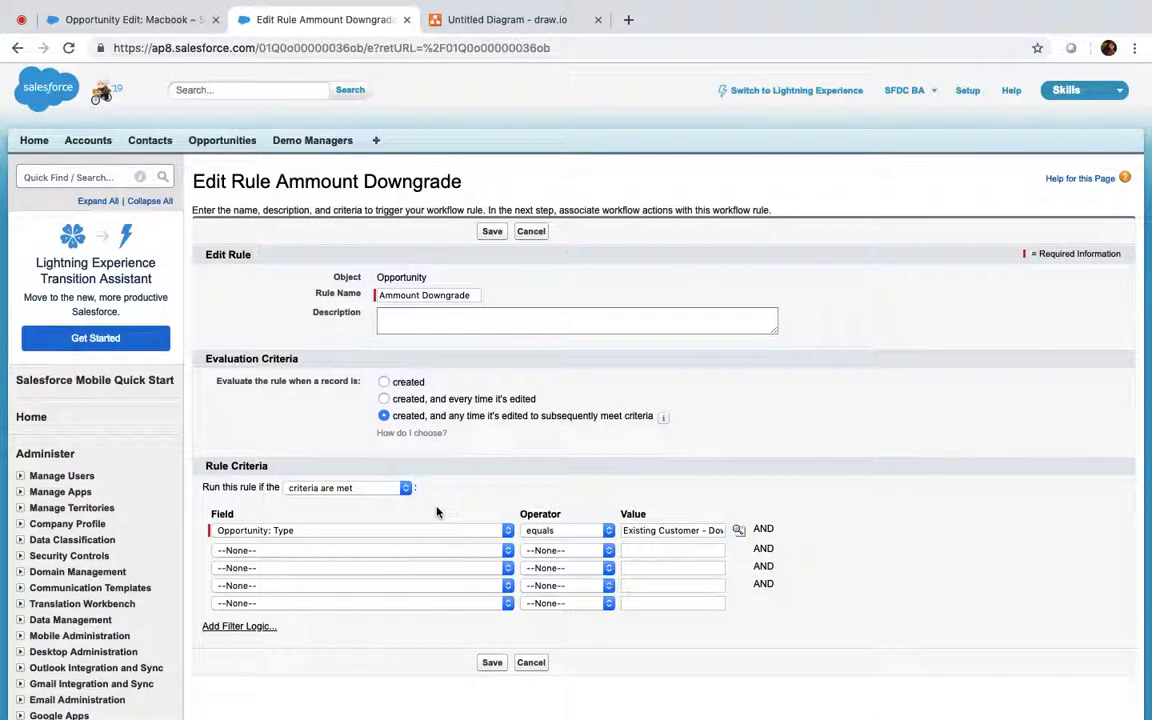
pyautogui.scroll(-2, 400, 480)
pyautogui.click(406, 474)
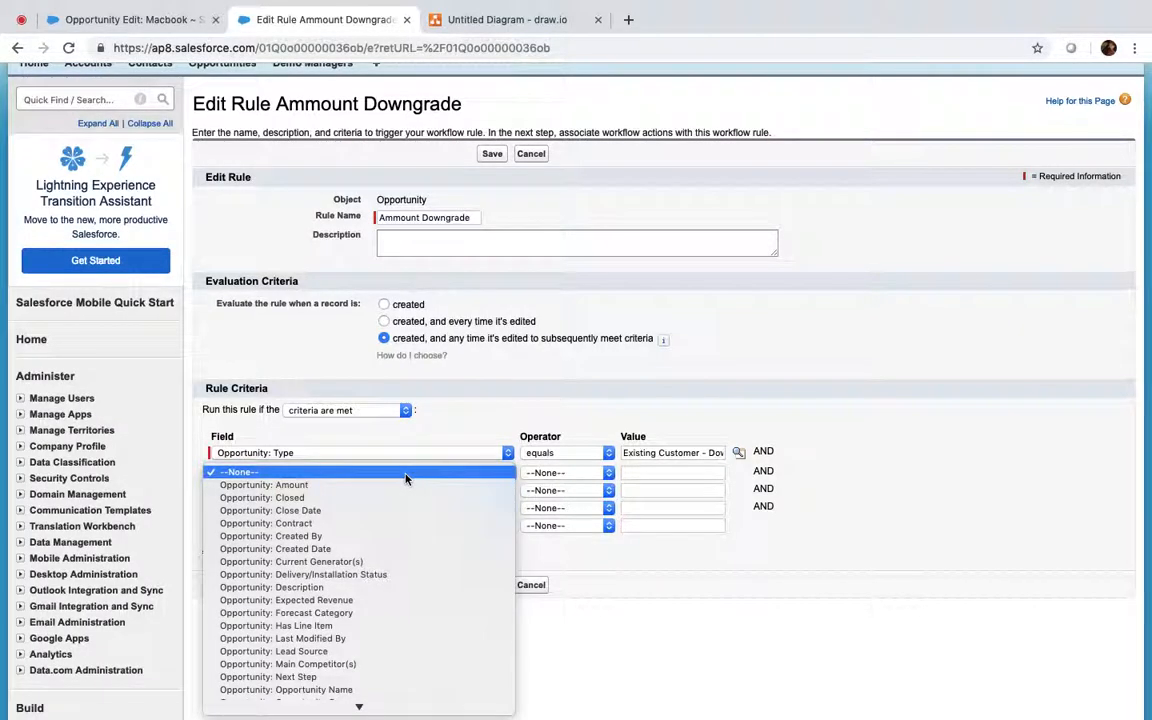
pyautogui.click(380, 485)
pyautogui.click(558, 474)
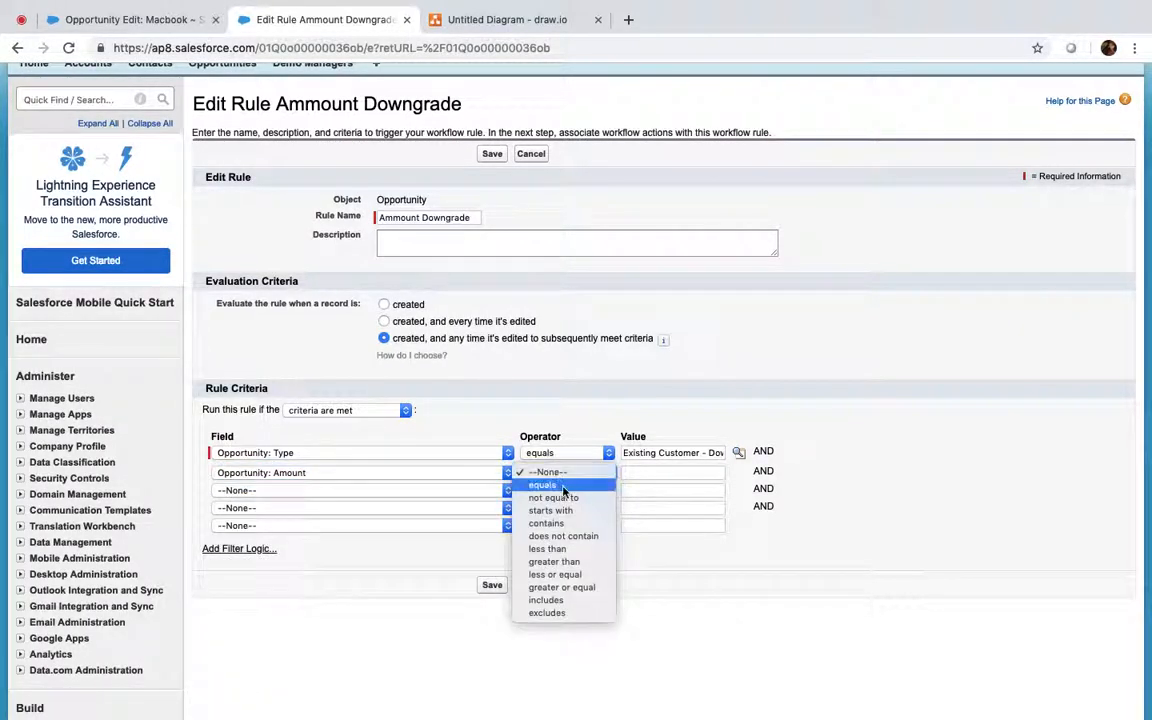
pyautogui.click(563, 486)
pyautogui.click(663, 474)
pyautogui.write('100')
pyautogui.click(492, 155)
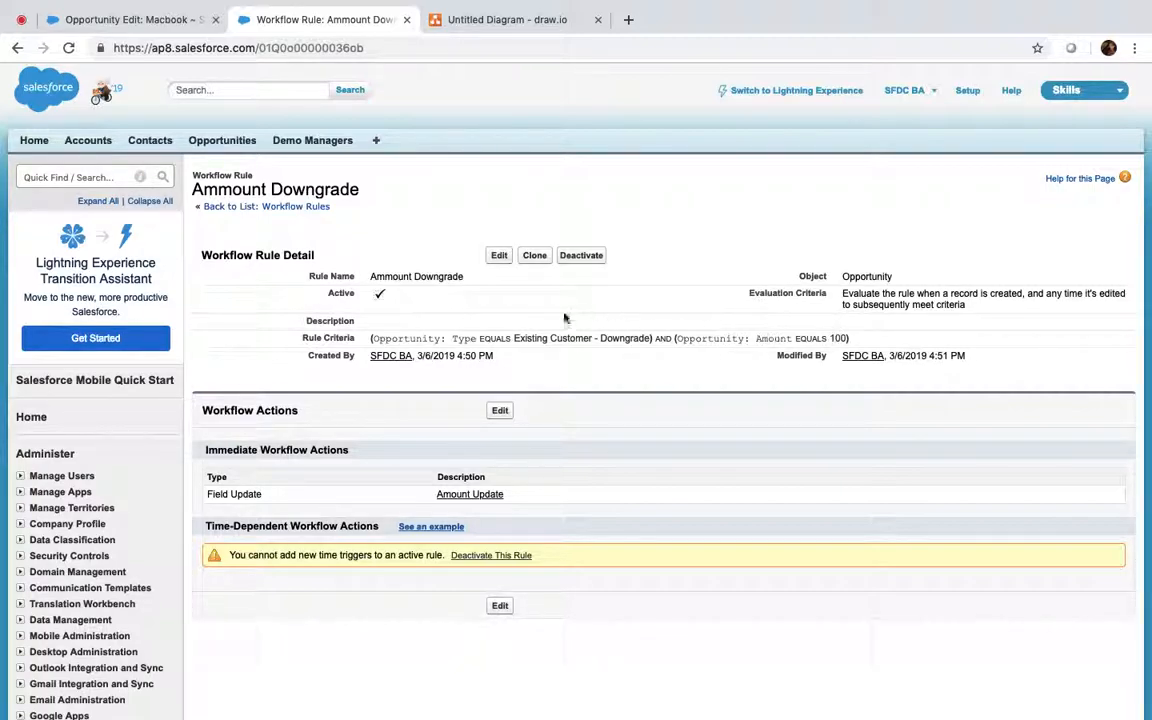
# Step: Save the Macbook opportunity with Amount 100
pyautogui.click(158, 25)
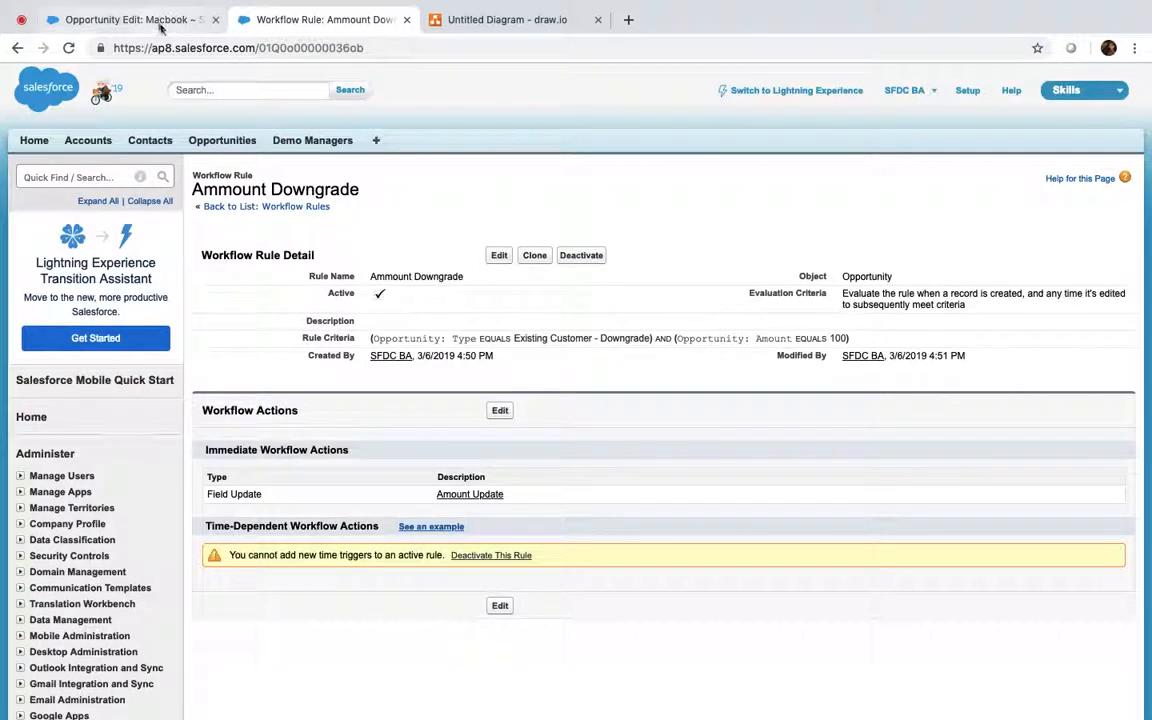
pyautogui.doubleClick(866, 305)
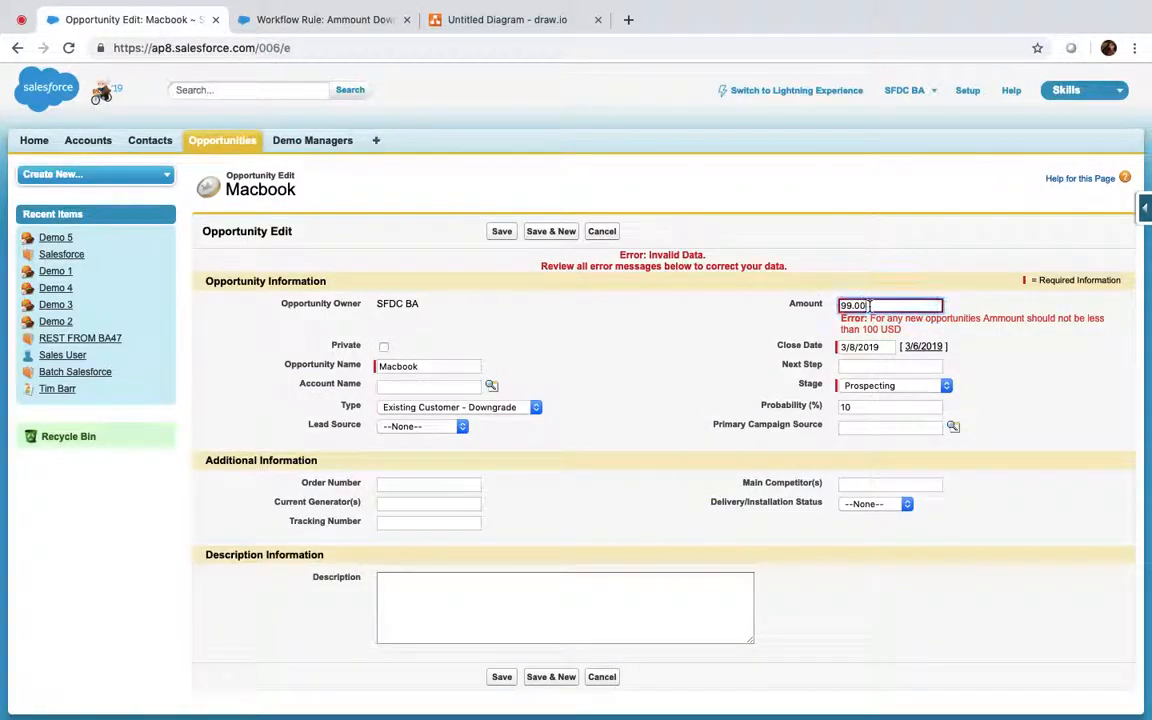
pyautogui.write('100')
pyautogui.click(502, 232)
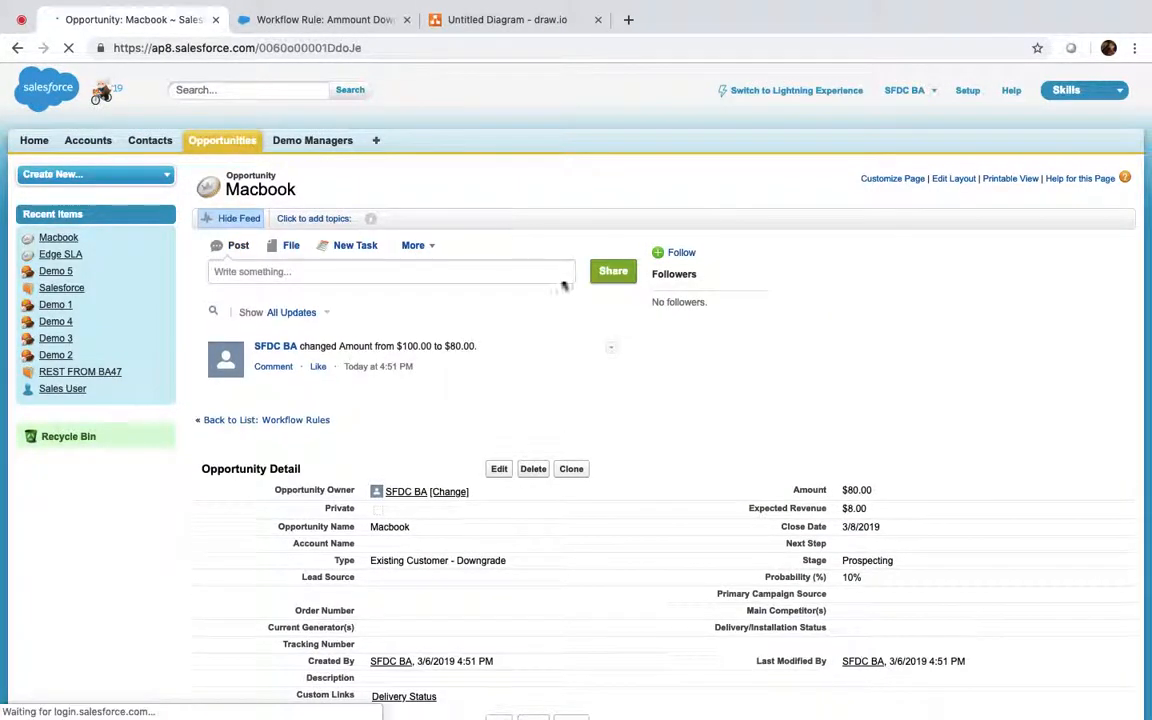
# Step: Lower the Macbook Amount from 80.00 to 40 and save it
pyautogui.scroll(-3, 852, 488)
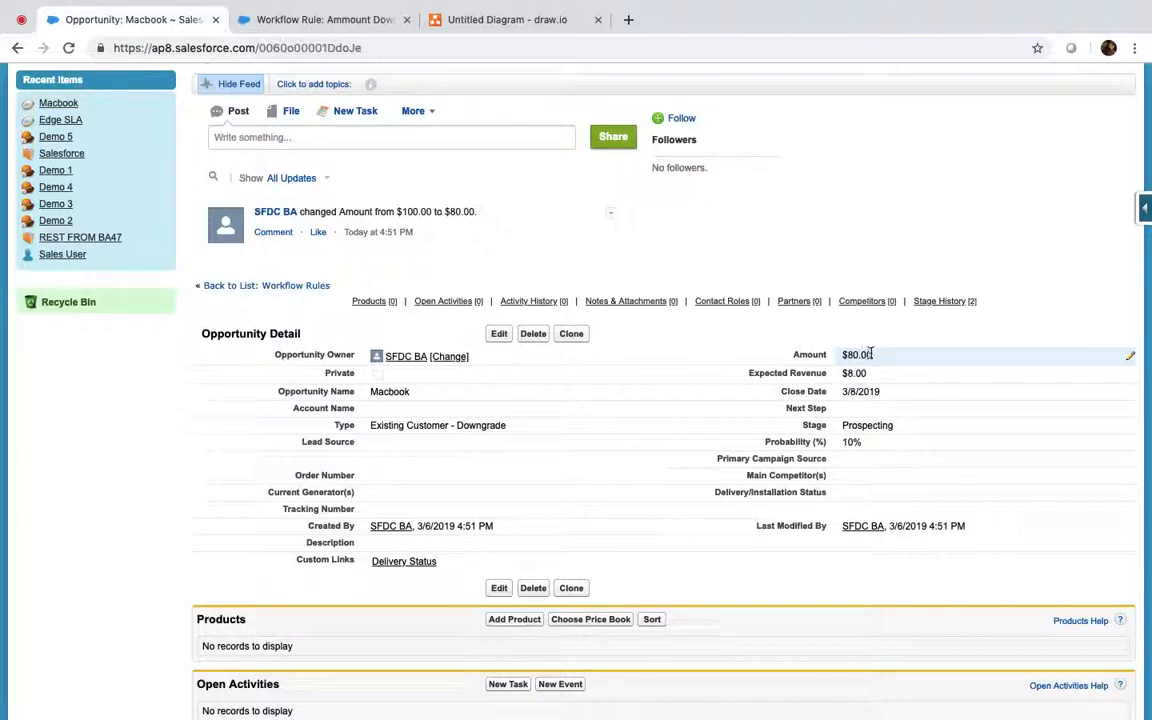
pyautogui.click(499, 333)
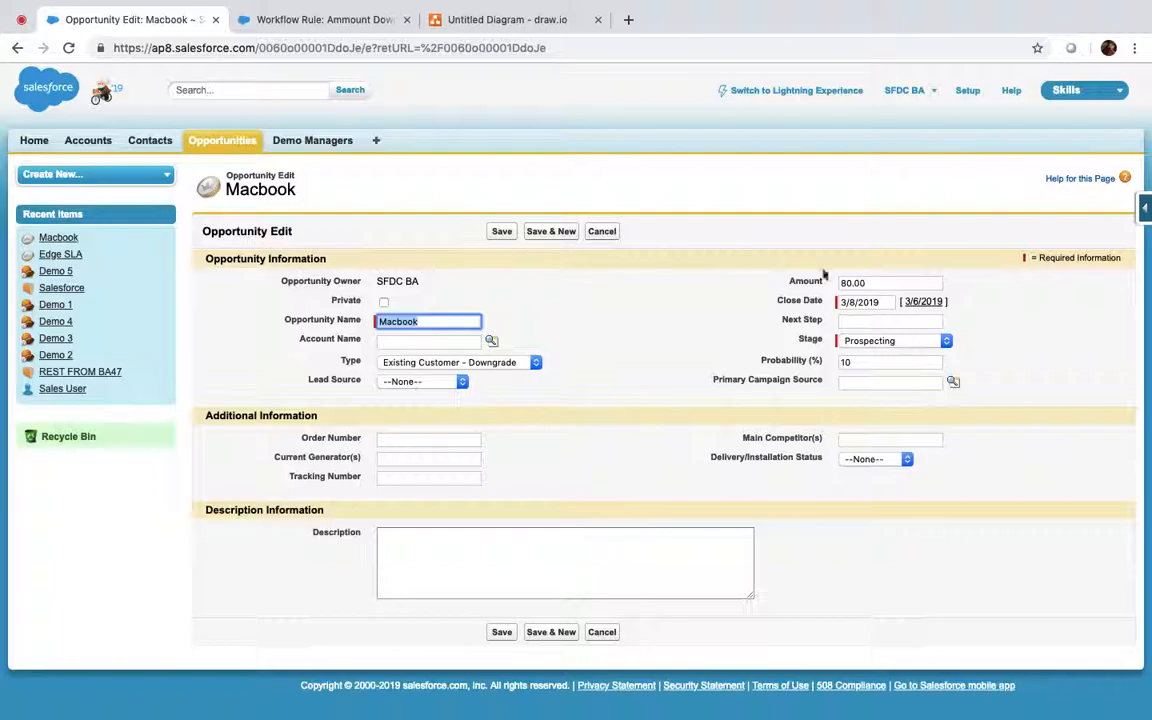
pyautogui.click(869, 283)
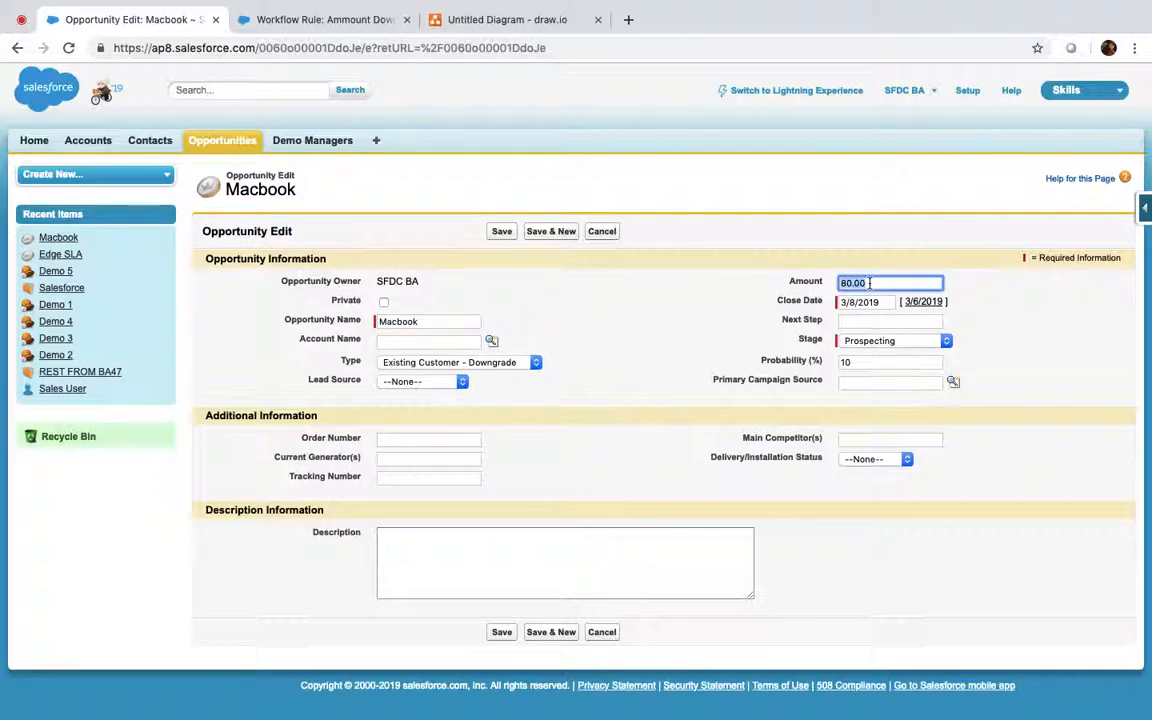
pyautogui.write('40')
pyautogui.click(501, 231)
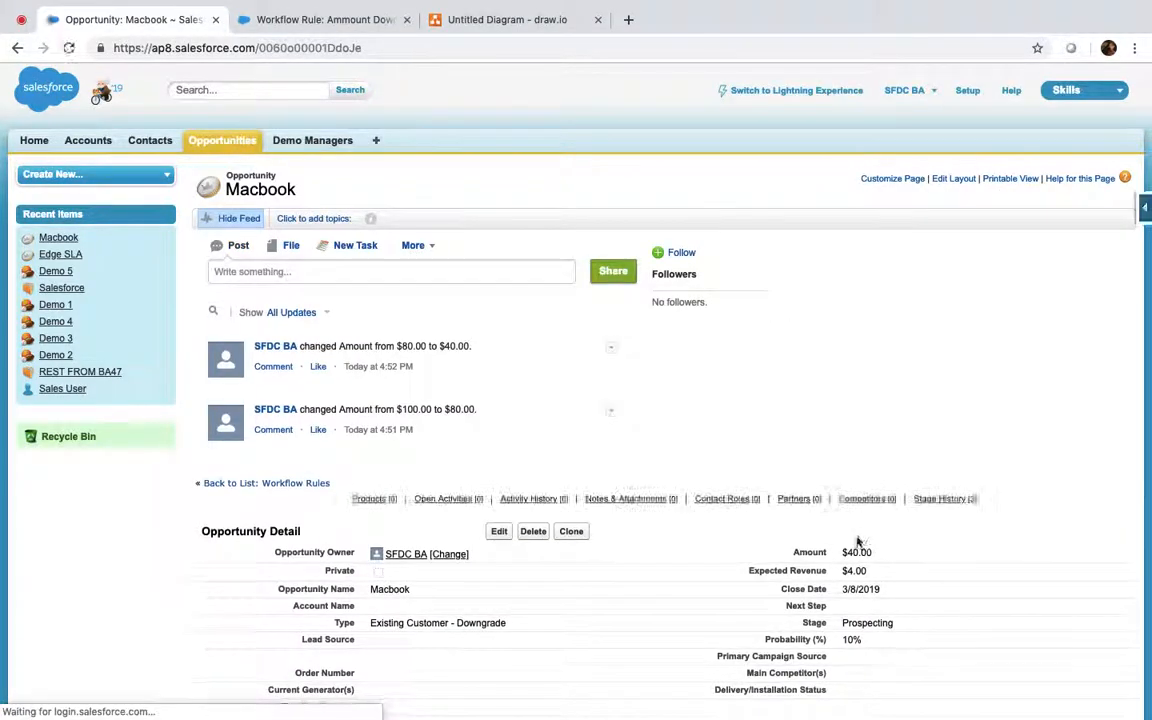
pyautogui.scroll(-3, 857, 545)
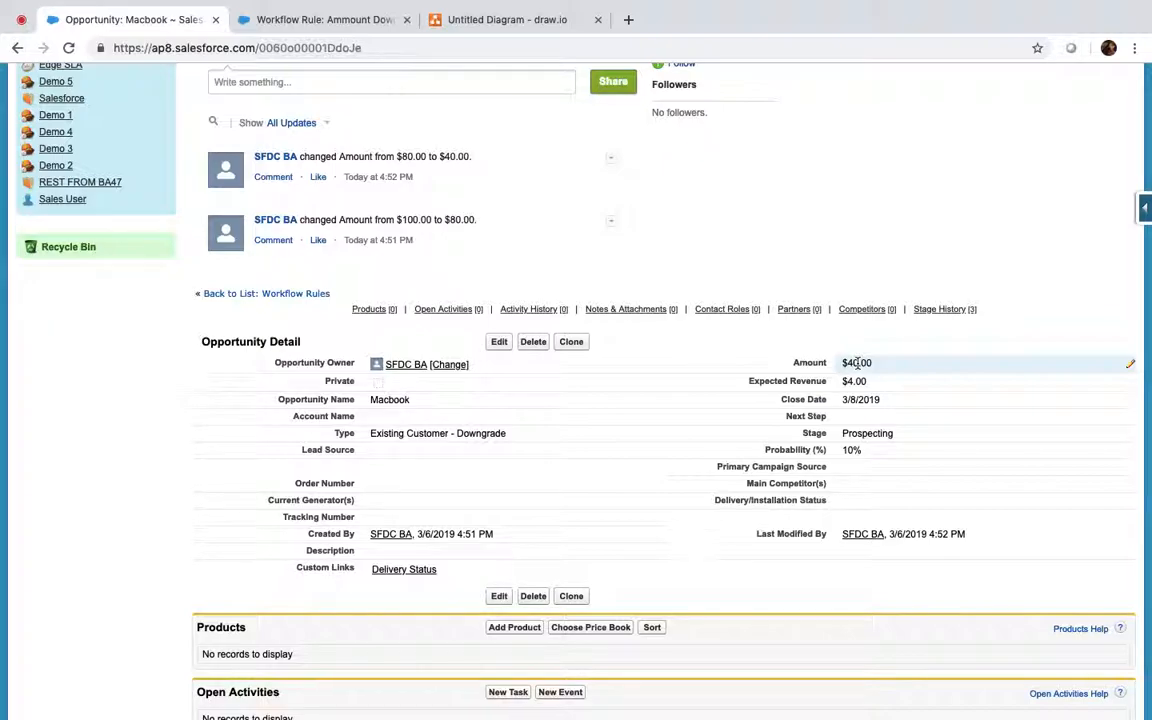
pyautogui.click(497, 343)
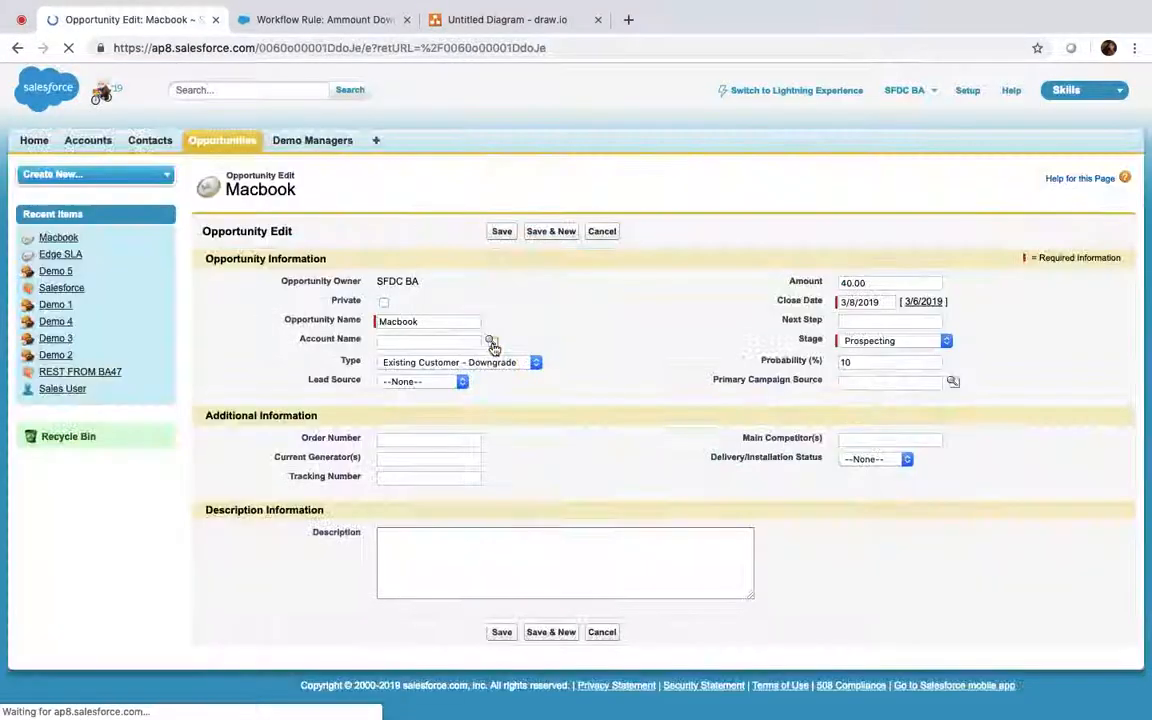
# Step: Save the opportunity with Amount 100
pyautogui.click(884, 283)
pyautogui.write('1000')
pyautogui.press('BackSpace')
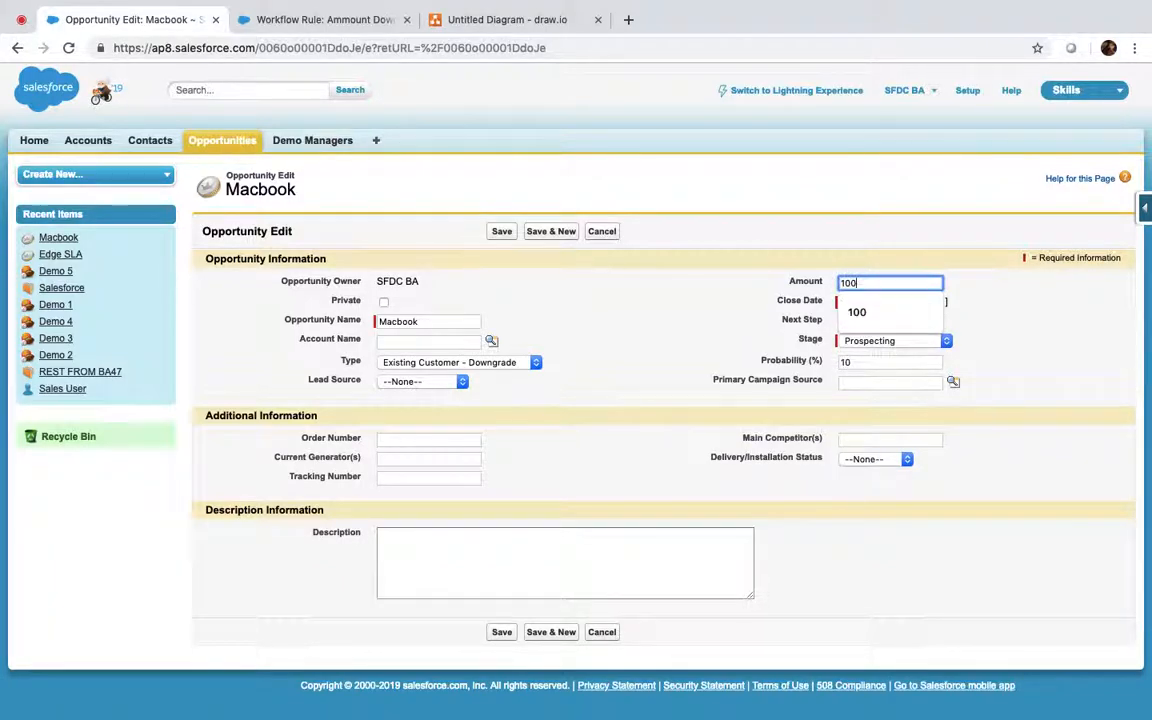
pyautogui.click(613, 301)
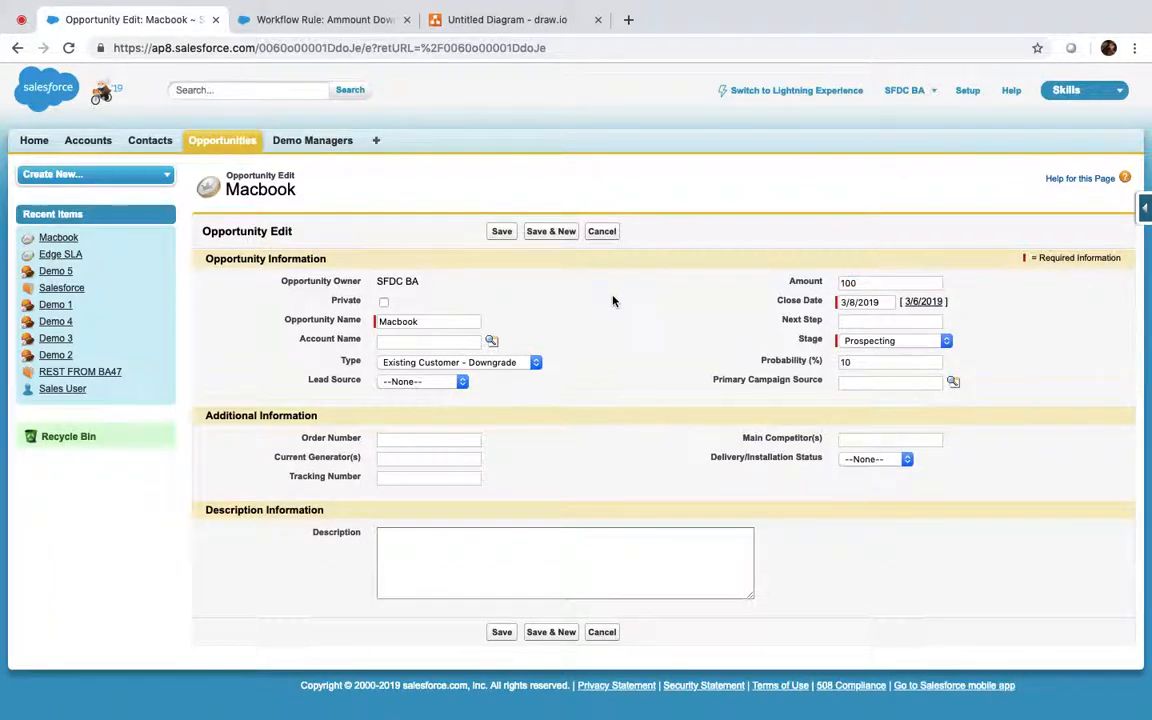
pyautogui.click(504, 236)
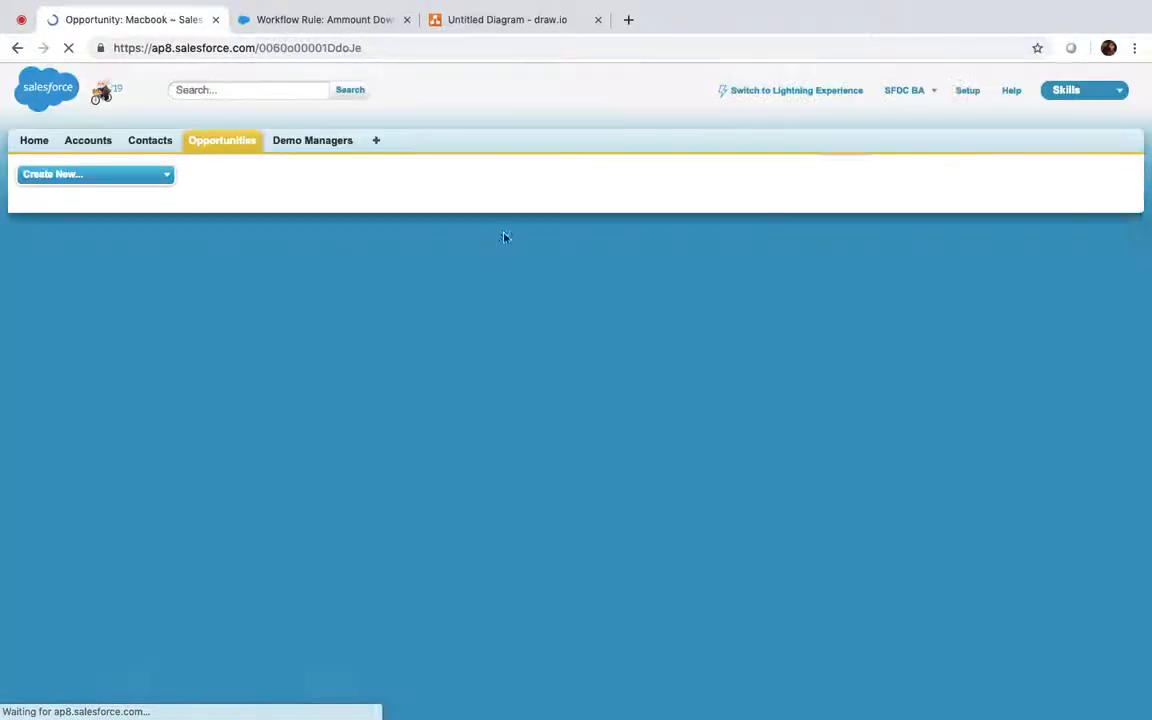
pyautogui.scroll(-5, 700, 370)
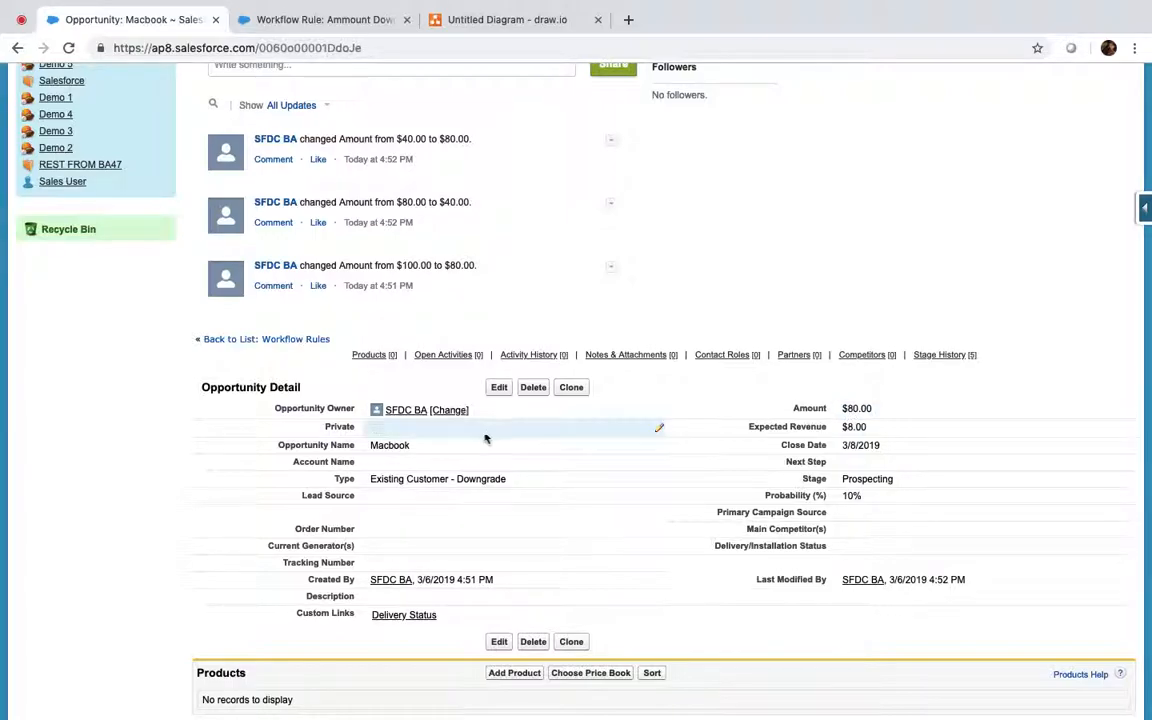
pyautogui.click(498, 390)
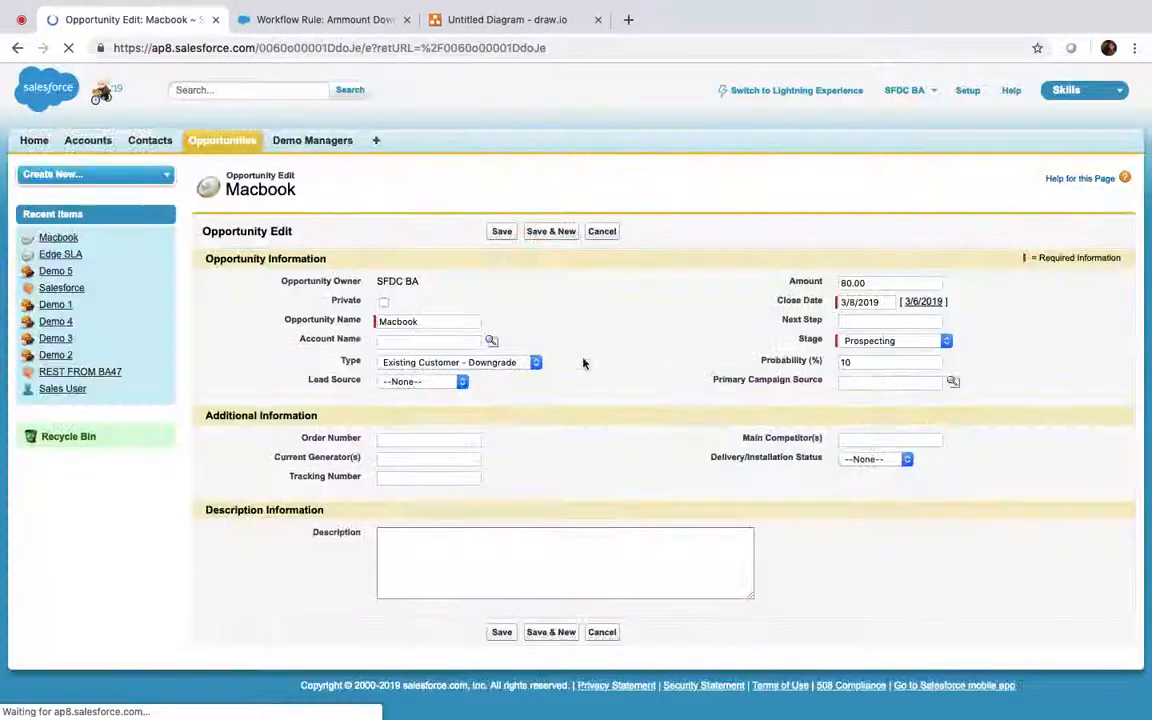
# Step: Replace the downgraded 80.00 Amount with 100 and save again
pyautogui.click(879, 282)
pyautogui.doubleClick(879, 282)
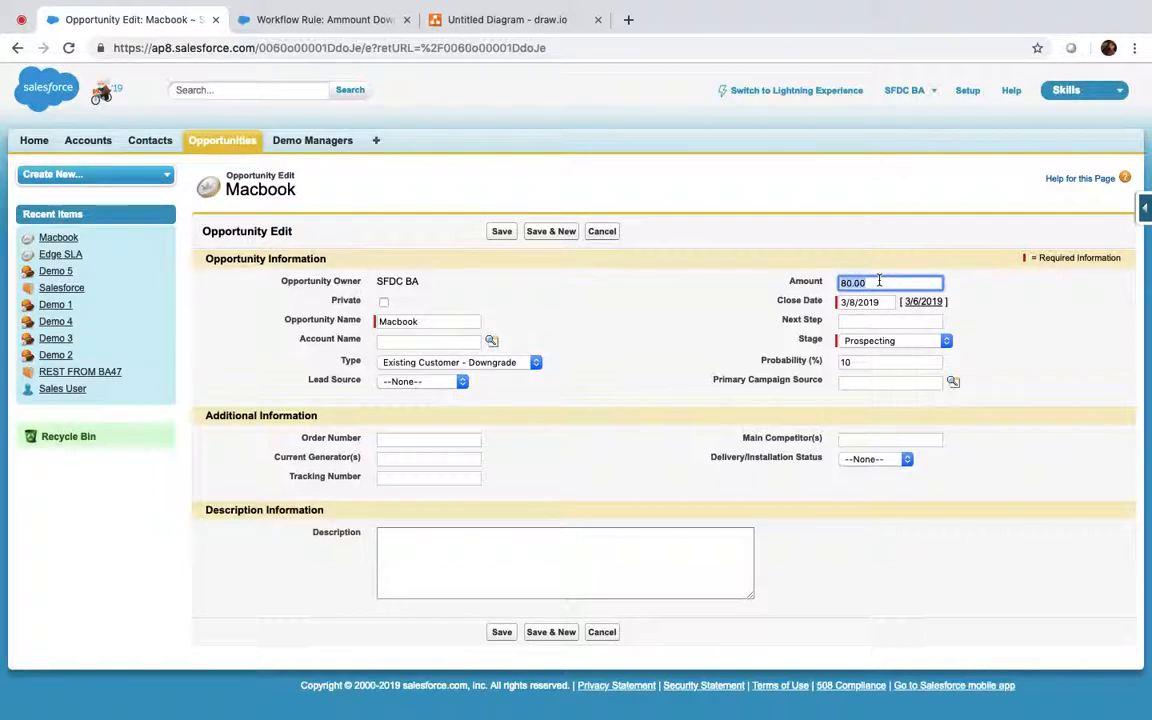
pyautogui.press('BackSpace')
pyautogui.write('100')
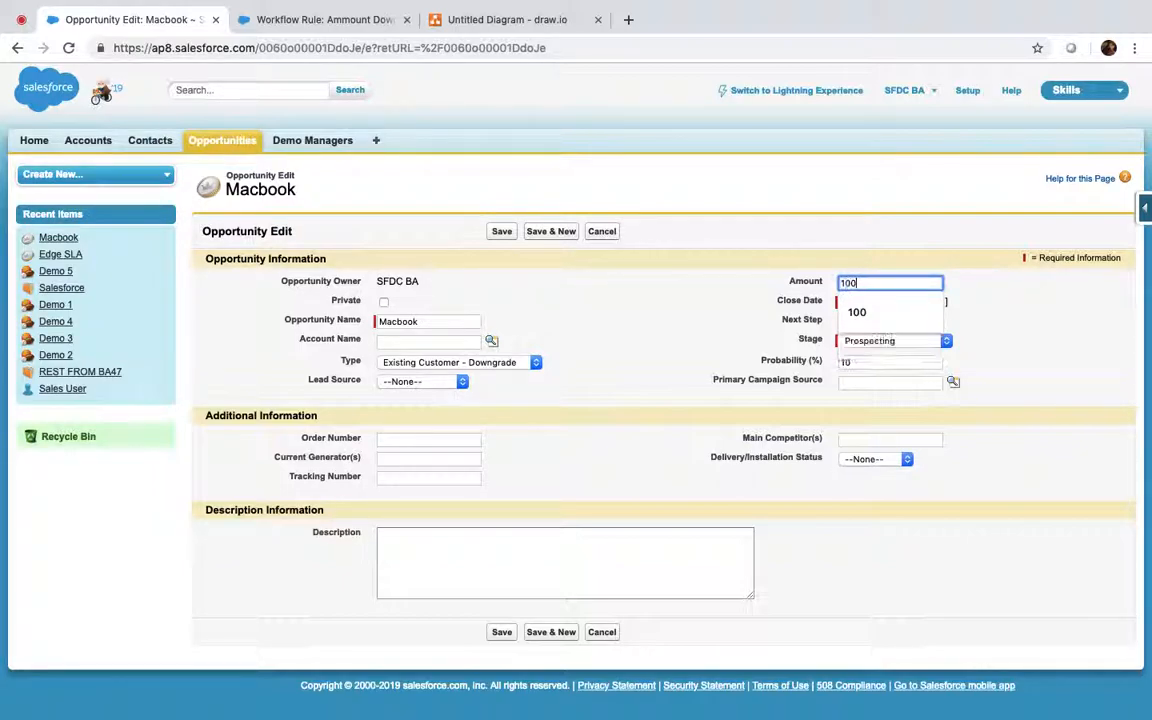
pyautogui.click(685, 300)
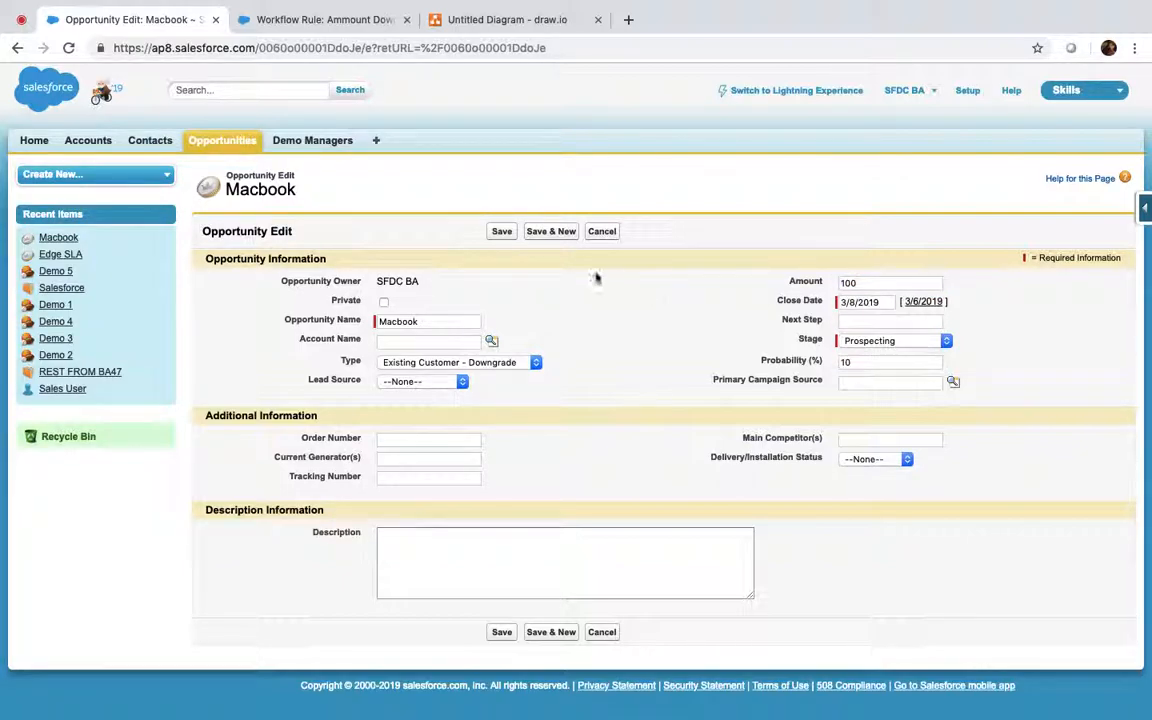
pyautogui.click(502, 233)
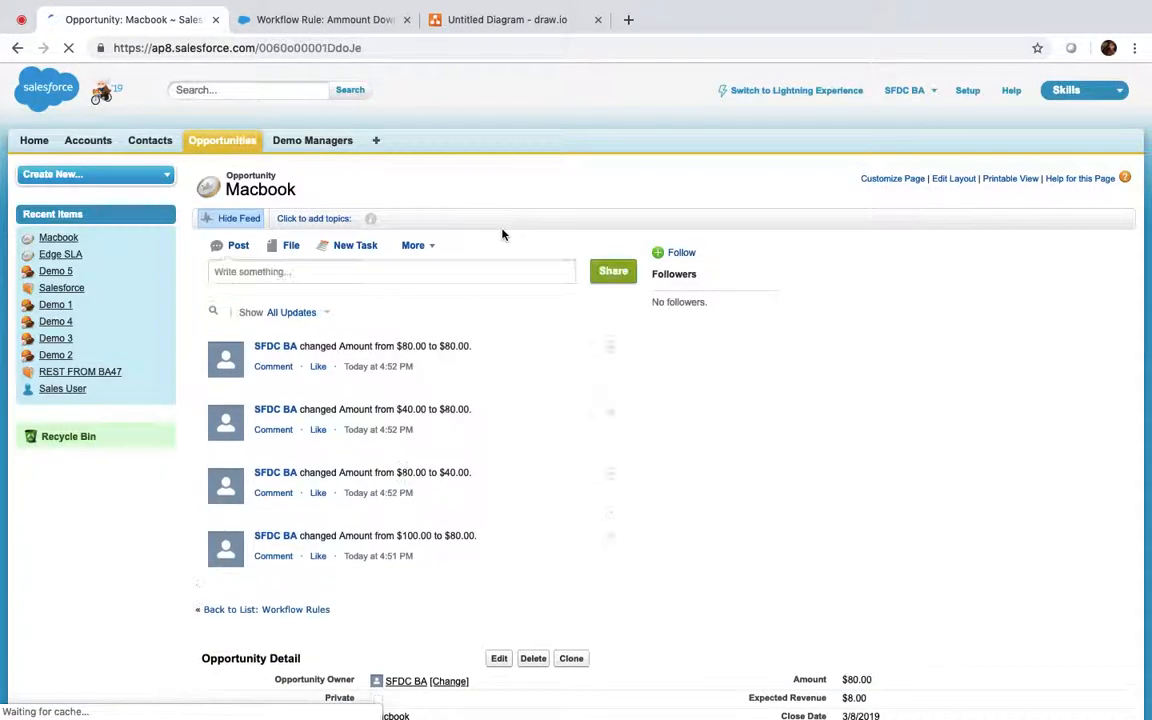
pyautogui.scroll(-3, 503, 235)
pyautogui.scroll(-2, 502, 233)
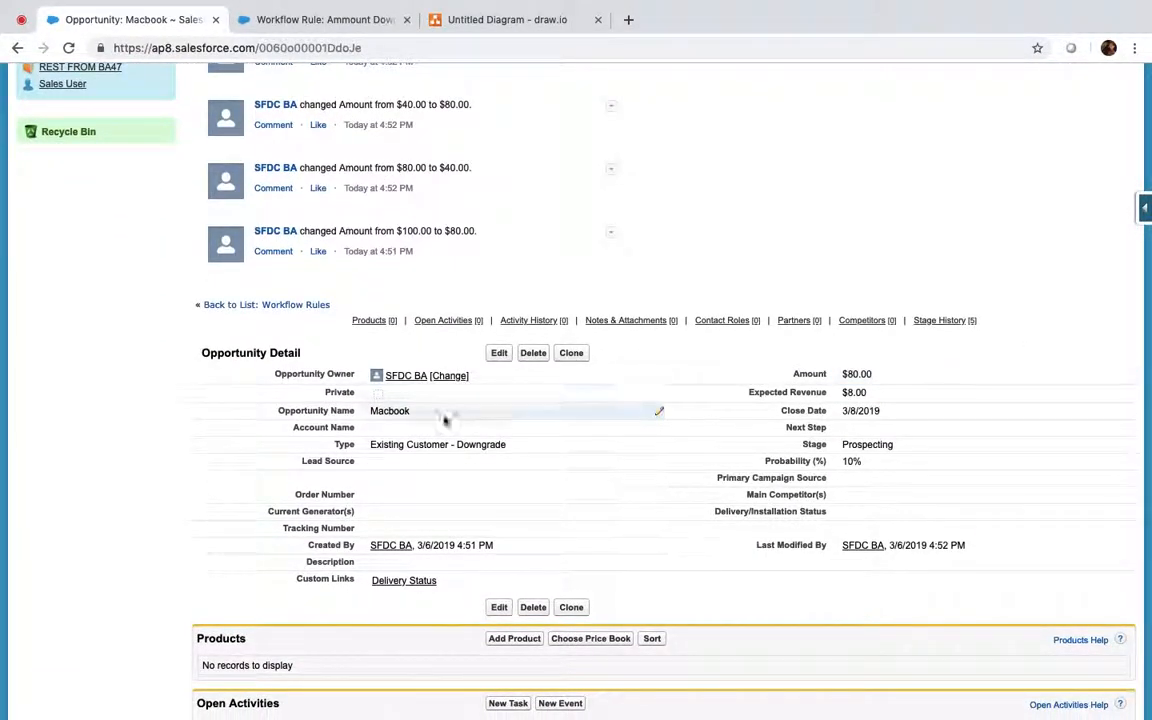
# Step: Rename the opportunity to Macbook 2 and set its Amount to 60 inline
pyautogui.doubleClick(400, 428)
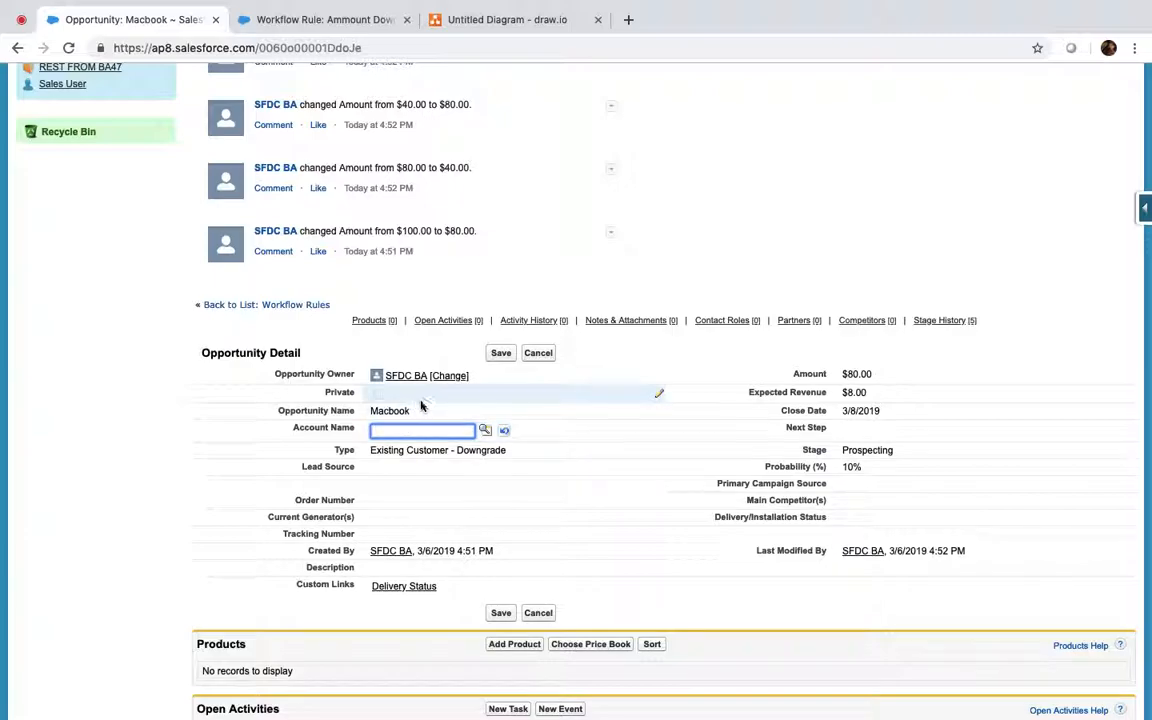
pyautogui.doubleClick(422, 413)
pyautogui.press('Right')
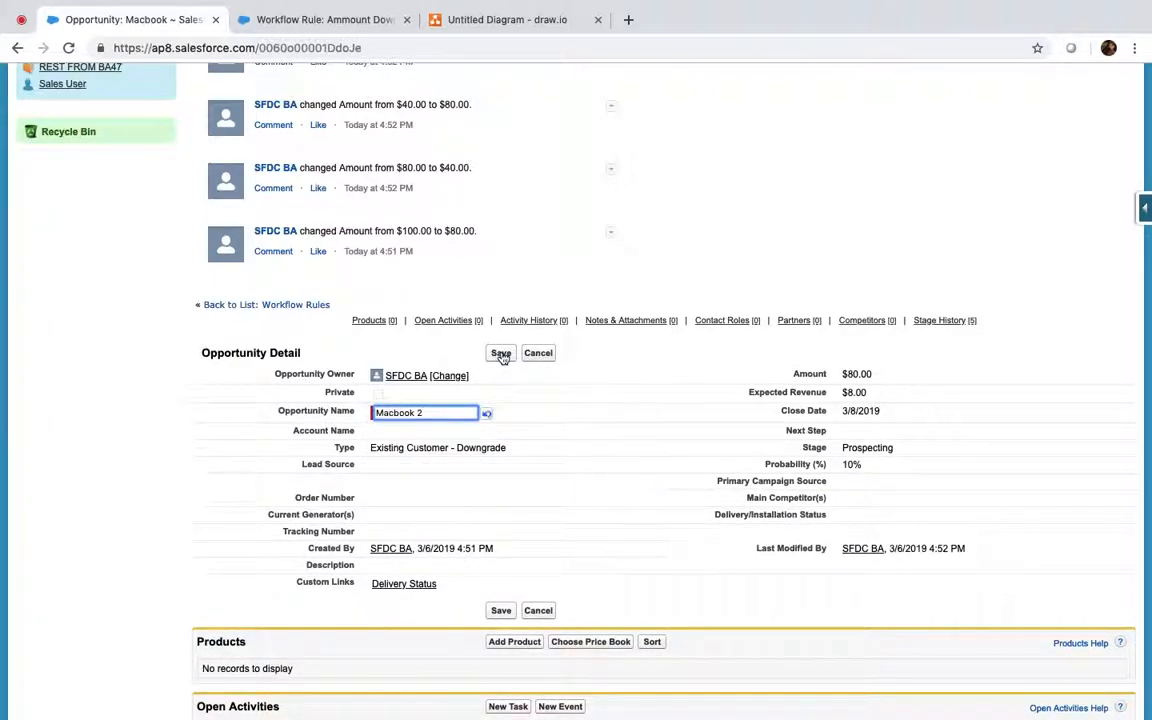
pyautogui.doubleClick(876, 374)
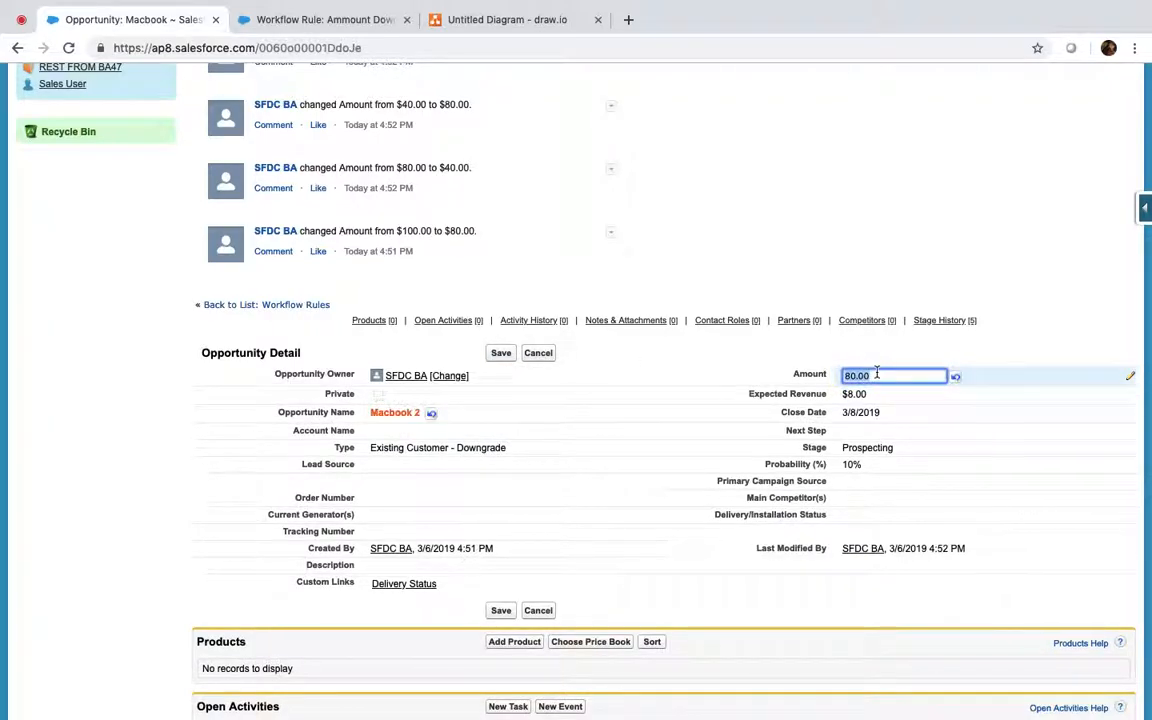
pyautogui.write('60')
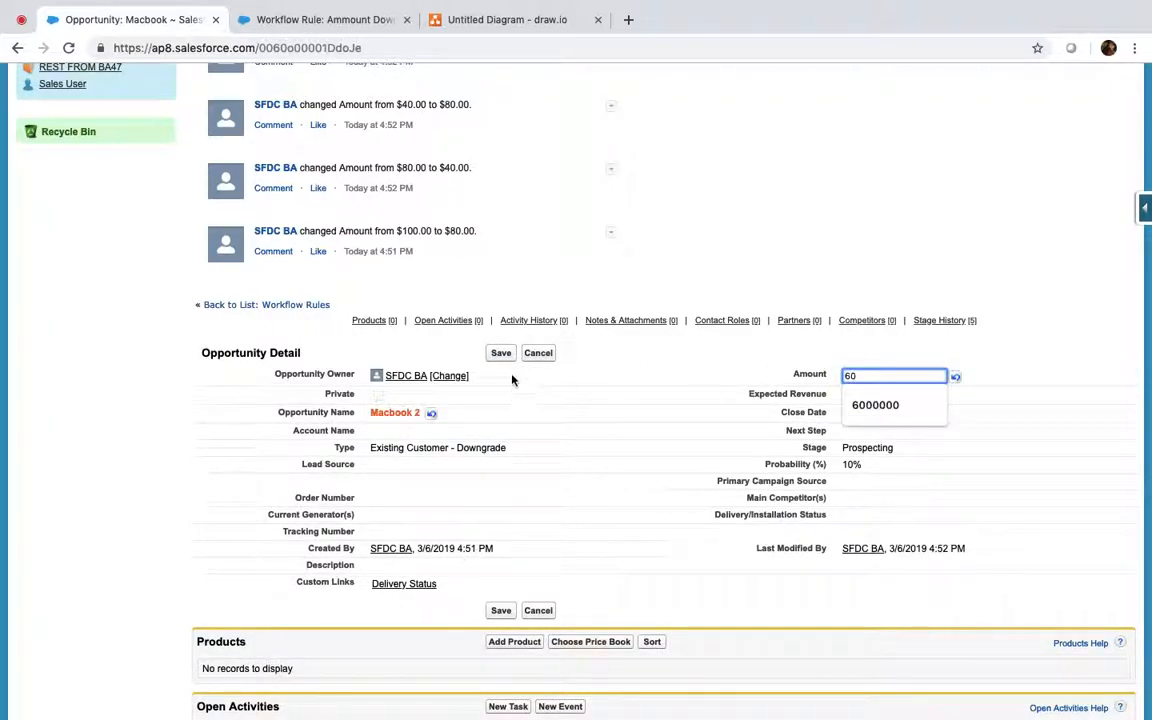
pyautogui.click(502, 354)
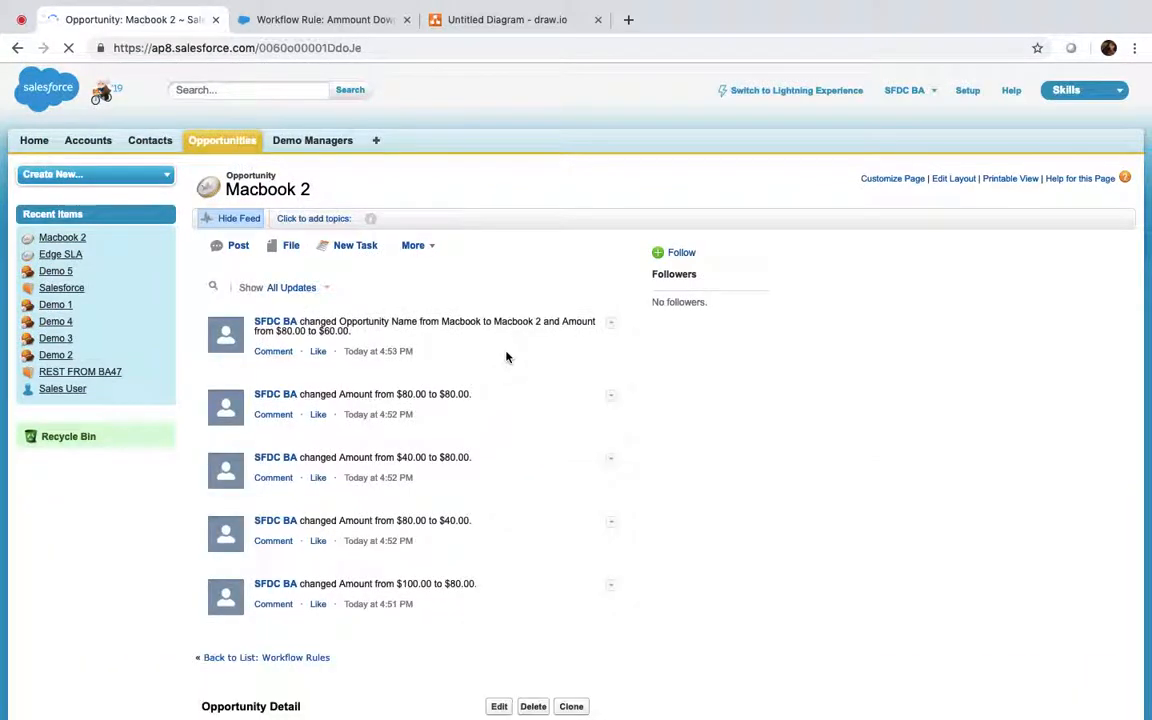
pyautogui.scroll(-5, 506, 357)
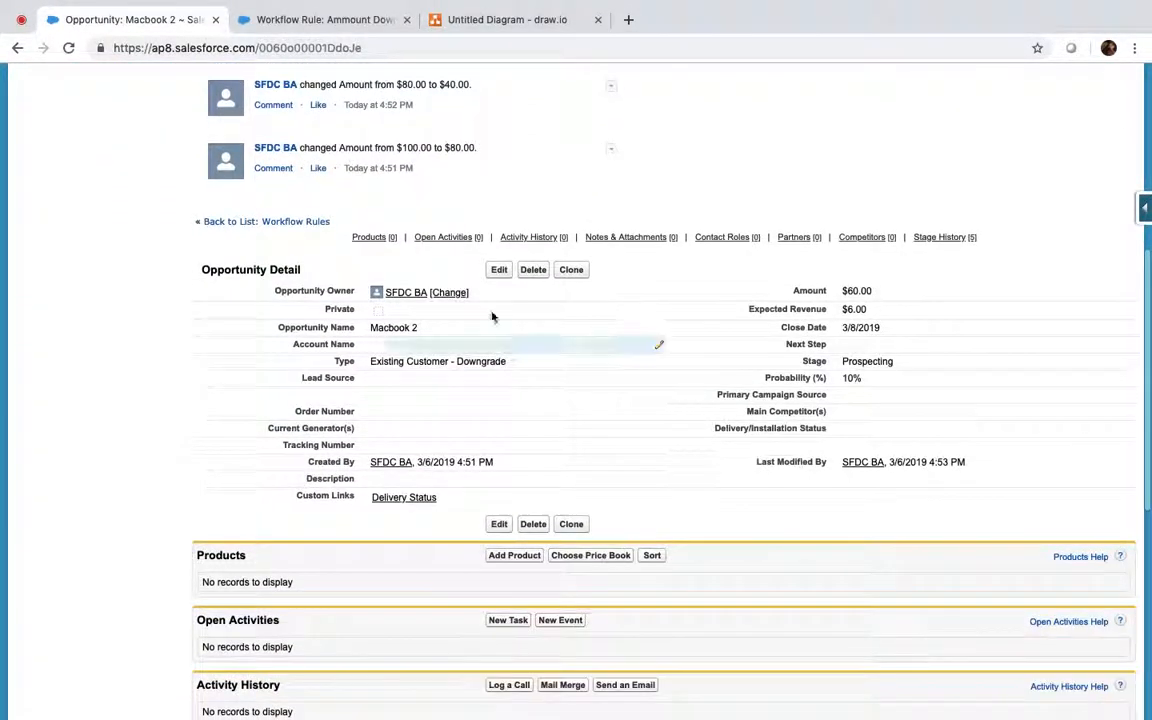
pyautogui.click(357, 12)
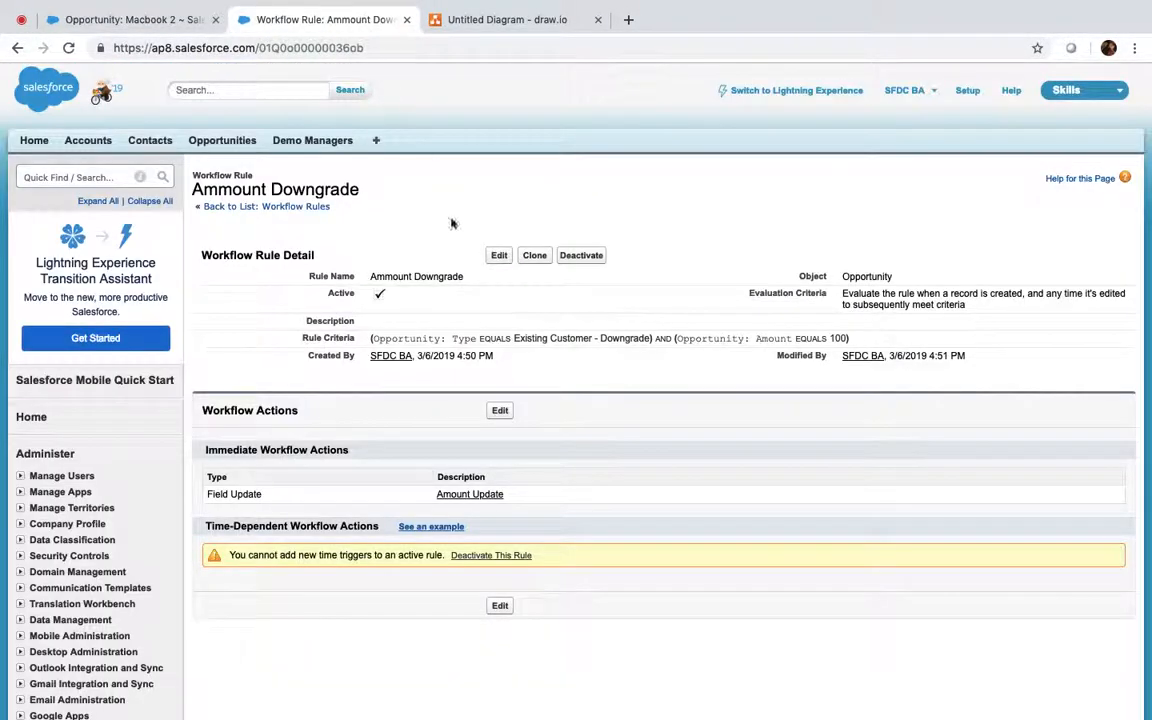
# Step: Clear the Amount equals 100 criterion, keeping only Type equals Existing Customer - Downgrade
pyautogui.click(504, 257)
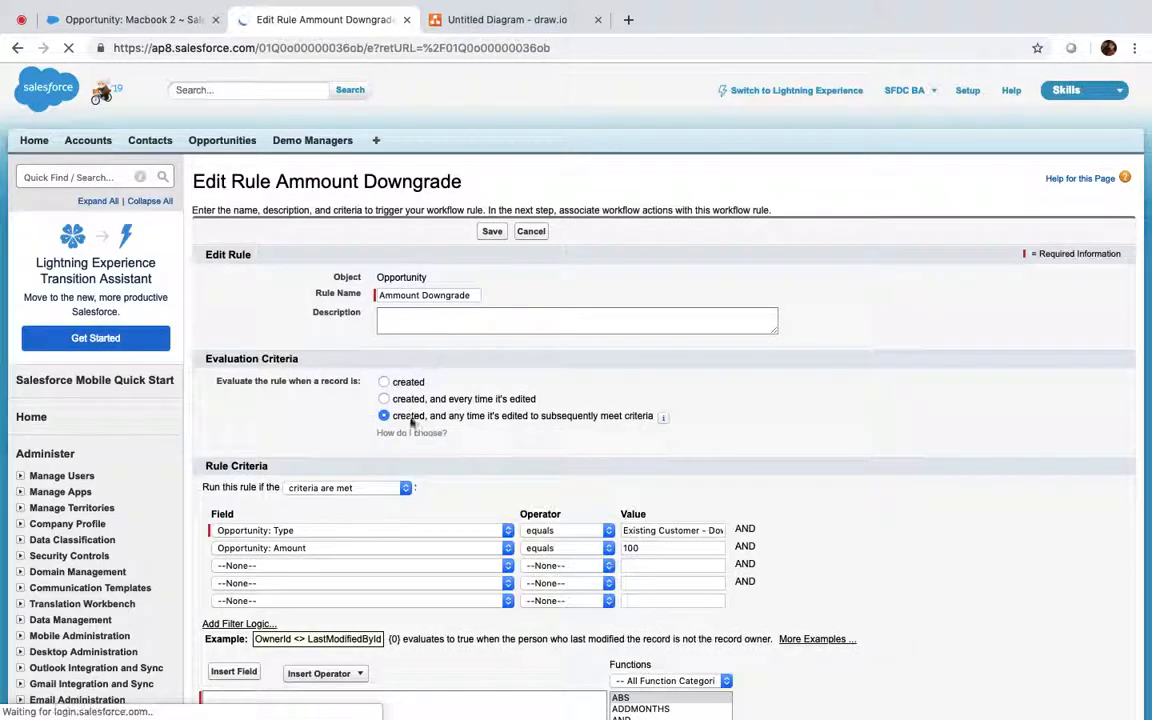
pyautogui.click(397, 551)
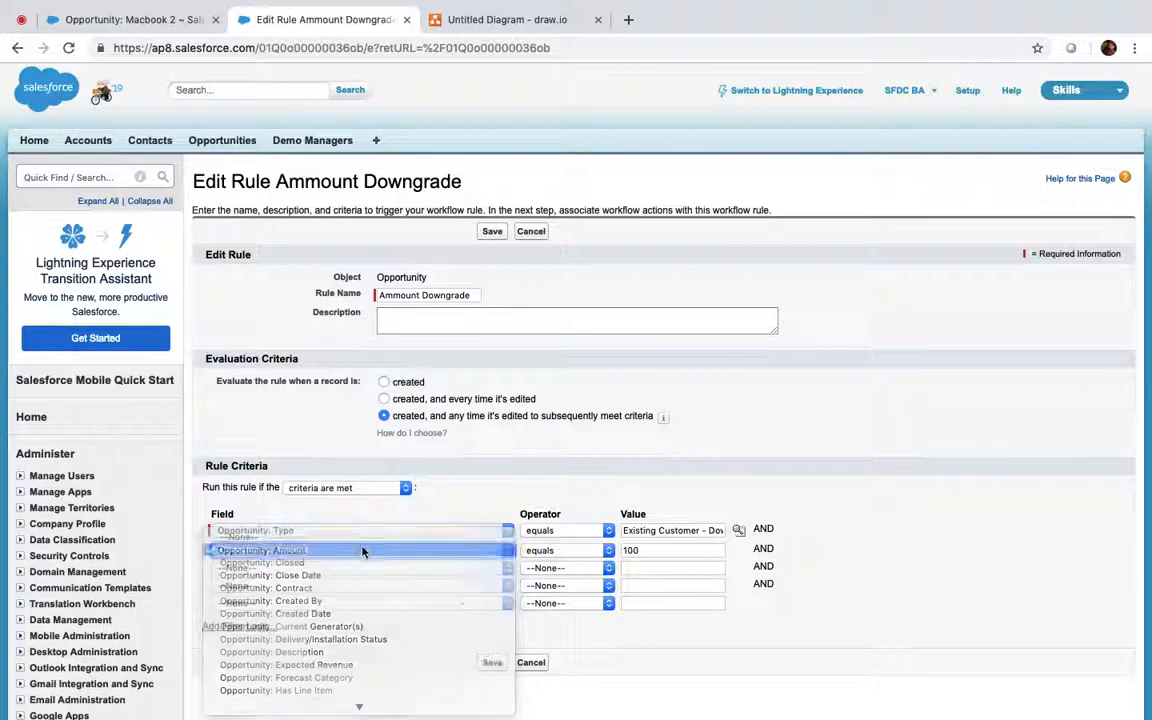
pyautogui.click(362, 550)
pyautogui.click(440, 549)
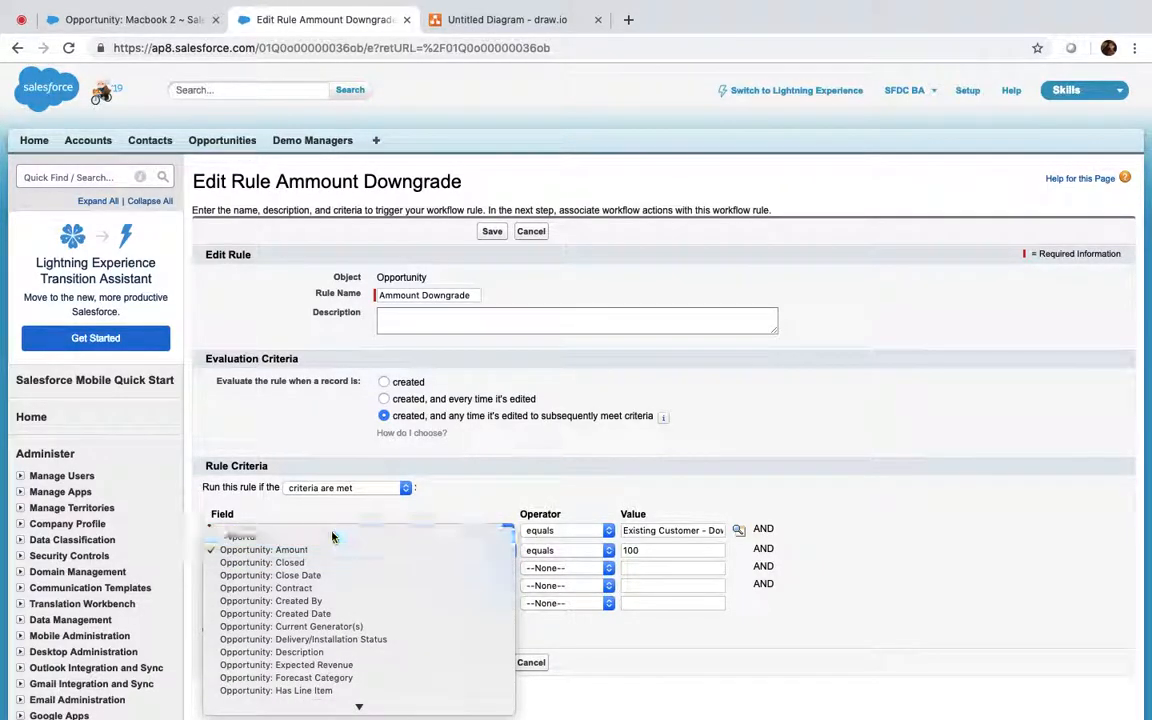
pyautogui.click(342, 540)
pyautogui.click(555, 550)
pyautogui.click(543, 539)
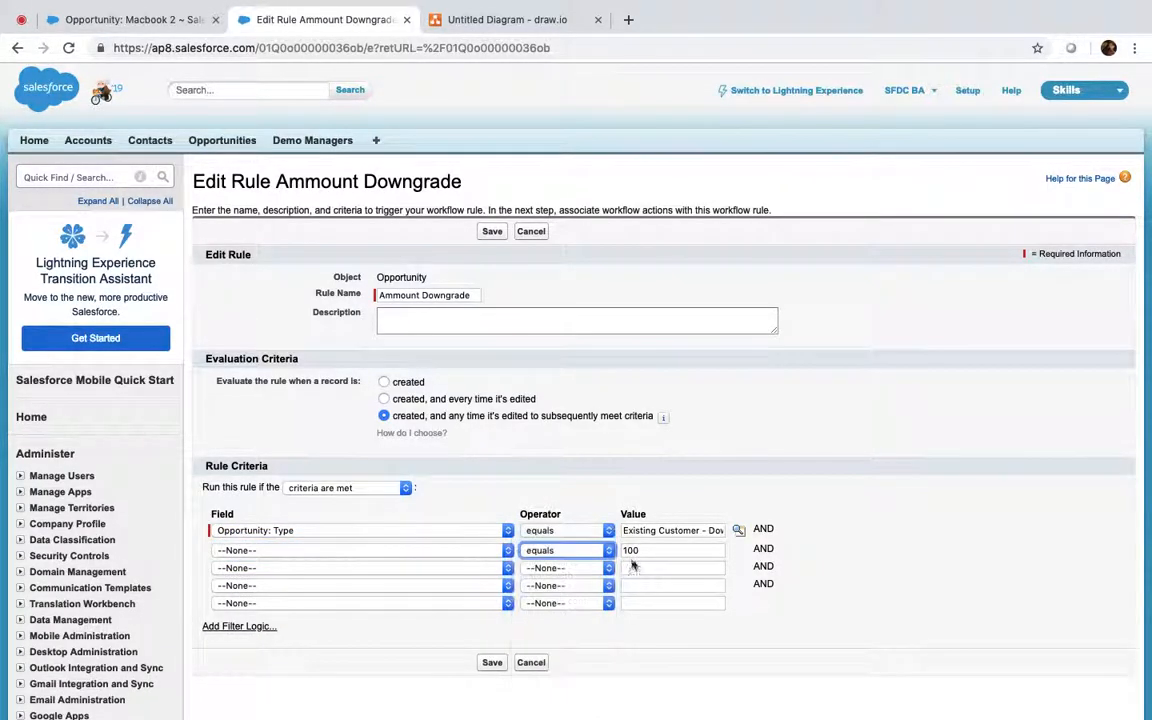
pyautogui.doubleClick(637, 552)
pyautogui.press('BackSpace')
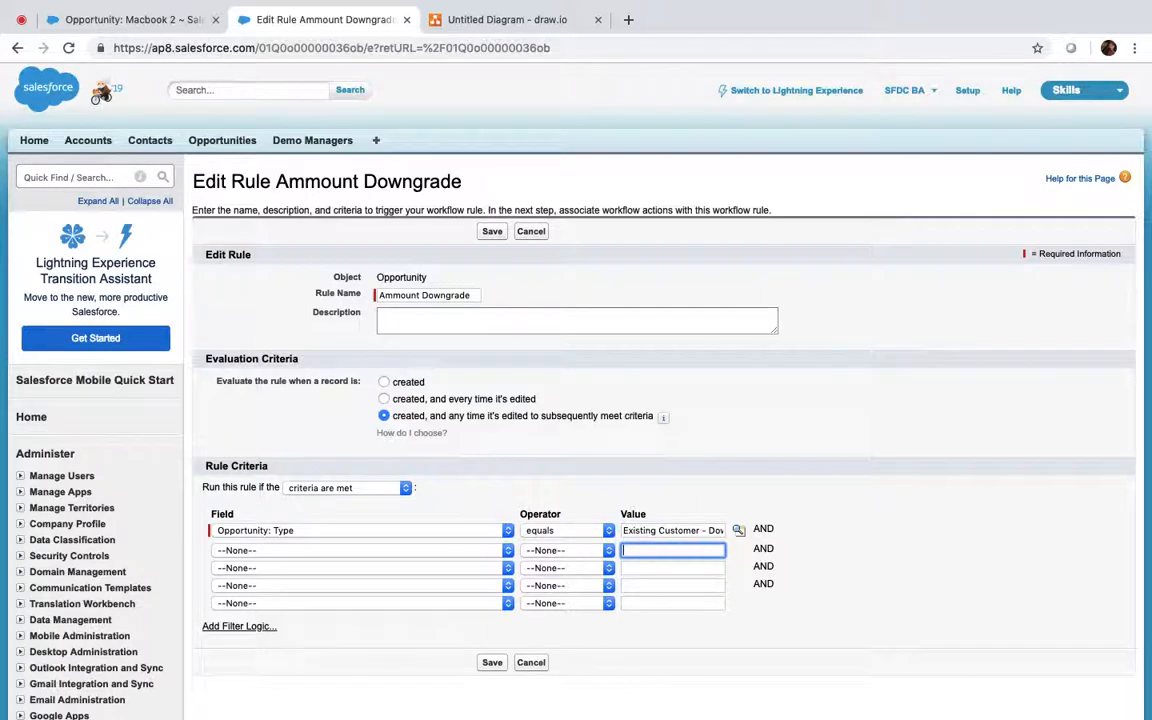
pyautogui.click(490, 232)
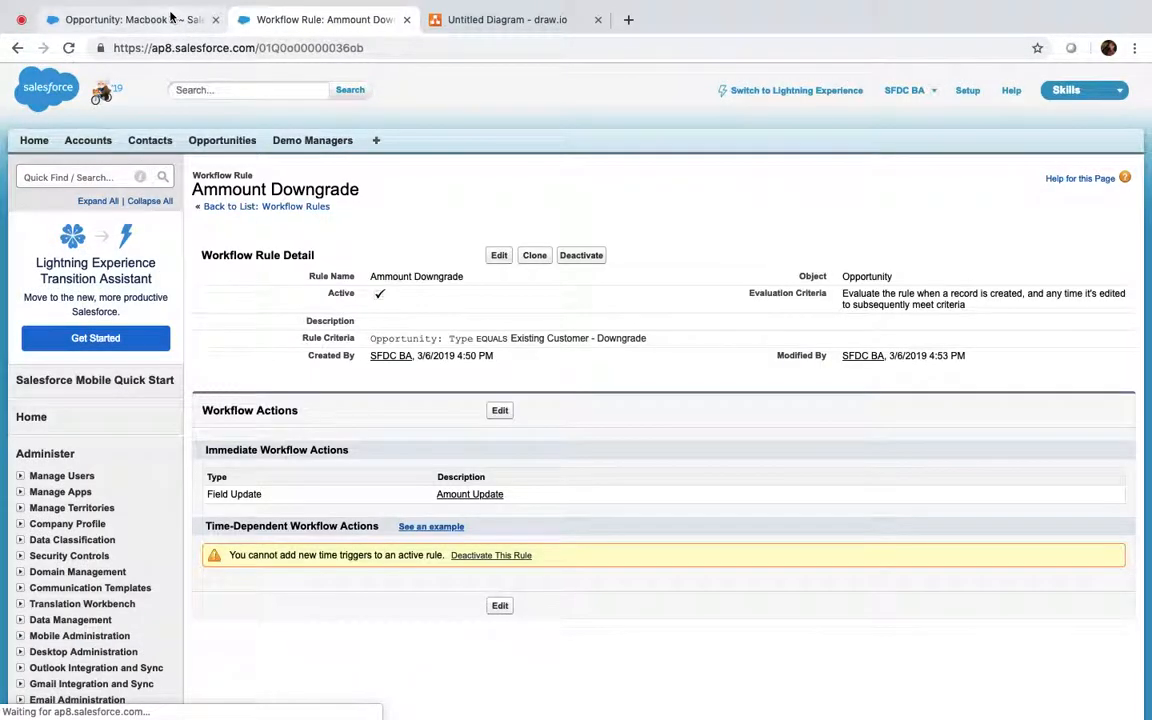
pyautogui.click(170, 19)
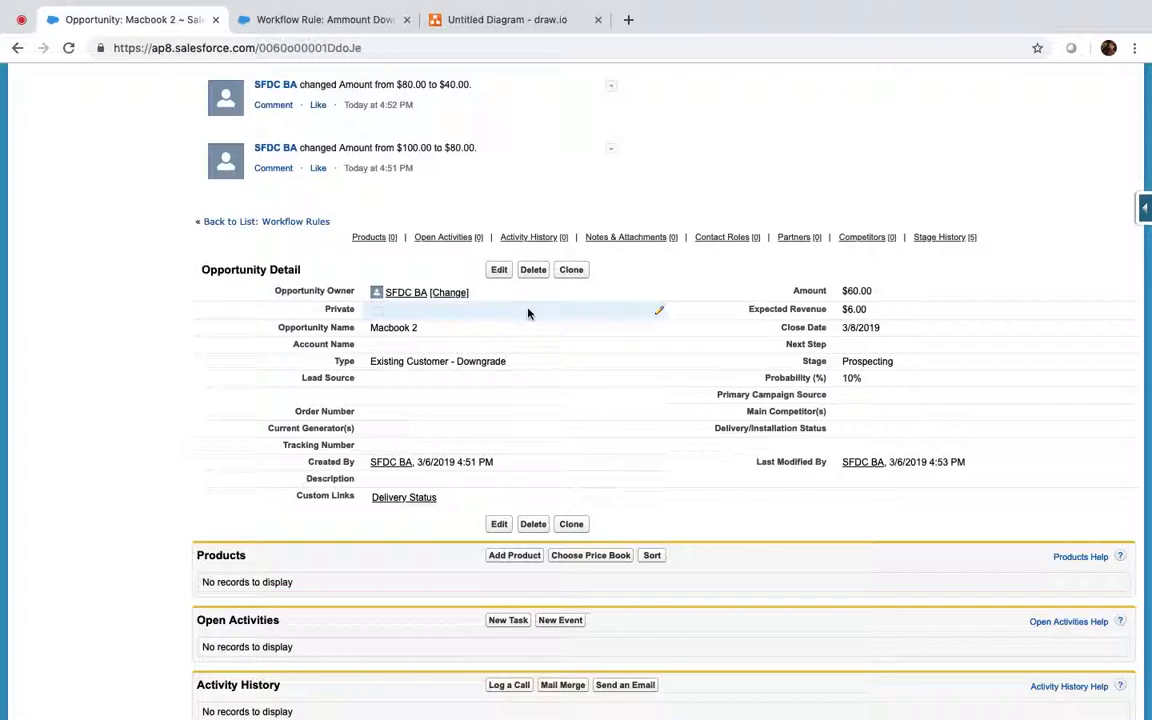
# Step: Re-save Macbook 2 unchanged and check the workflow rule's current criteria
pyautogui.click(497, 271)
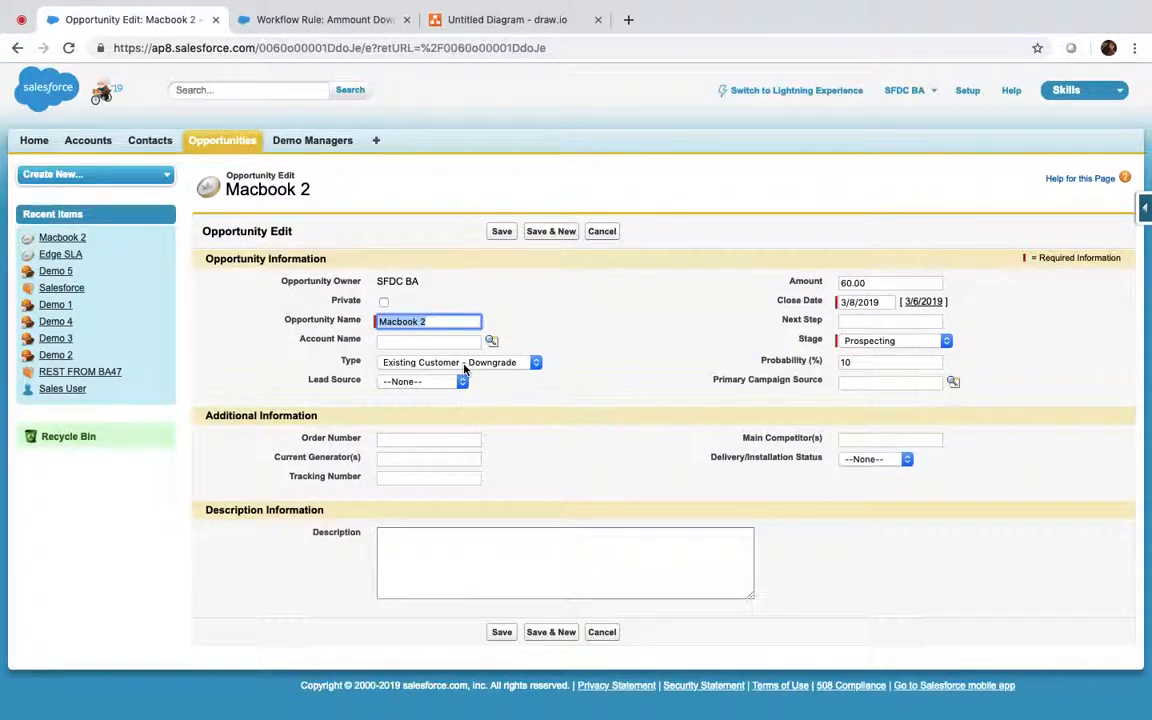
pyautogui.click(501, 231)
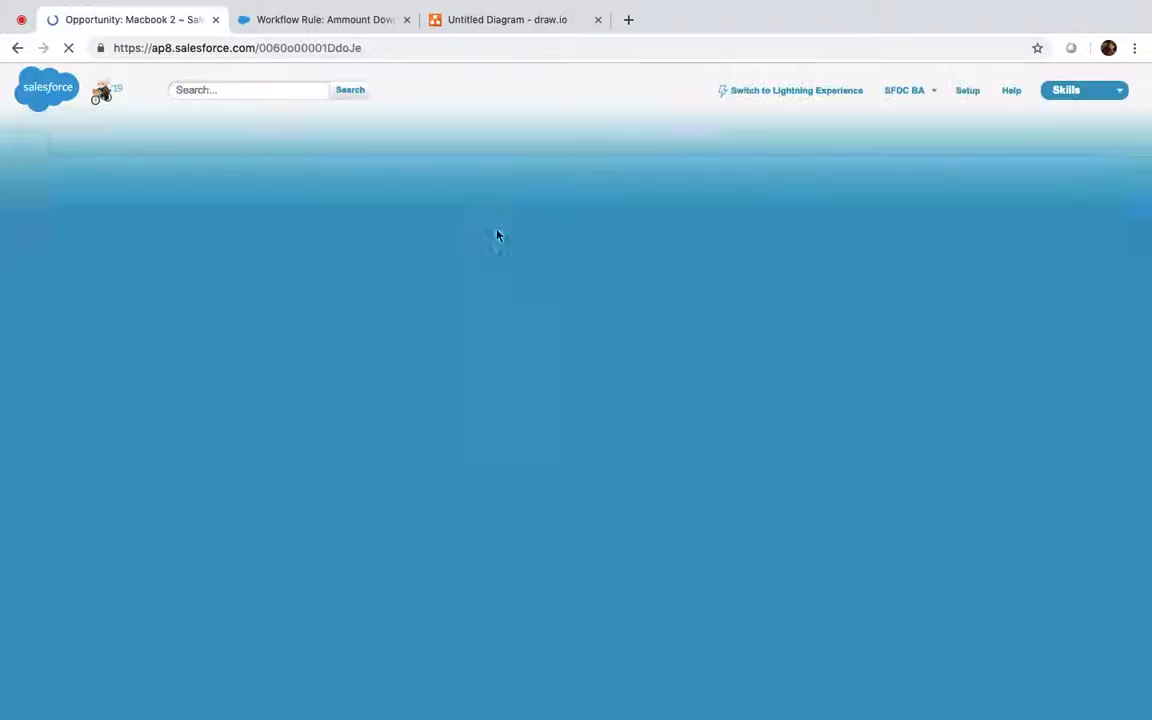
pyautogui.scroll(-5, 818, 432)
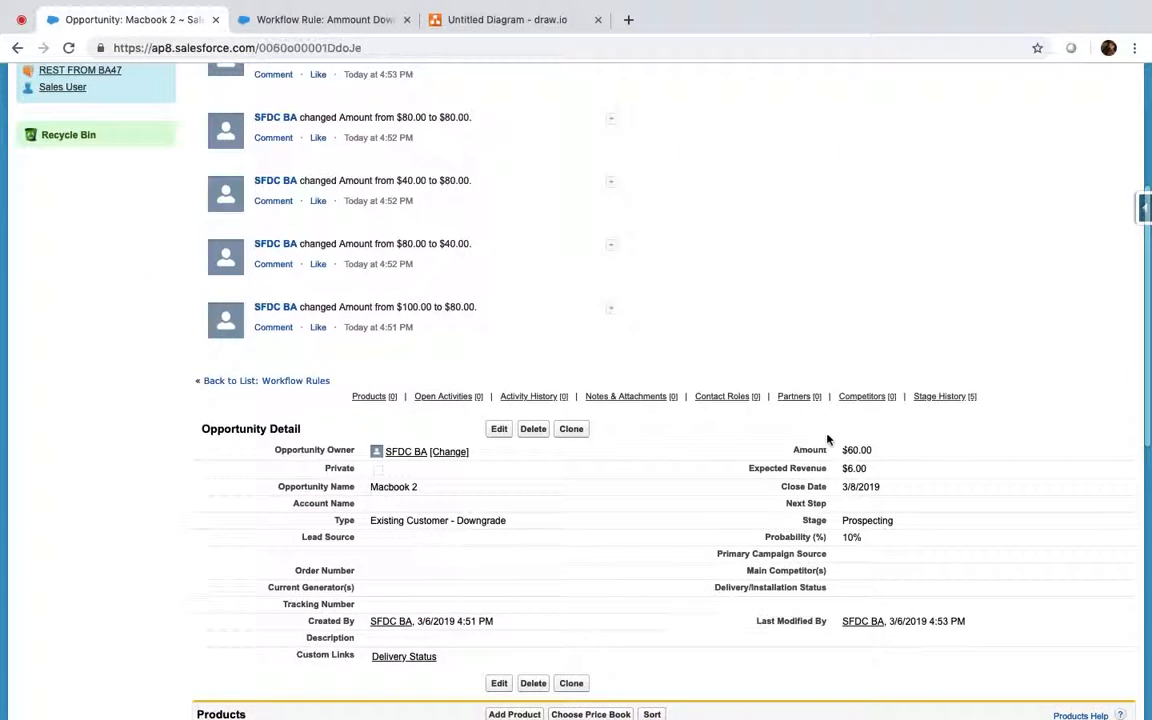
pyautogui.scroll(-1, 861, 454)
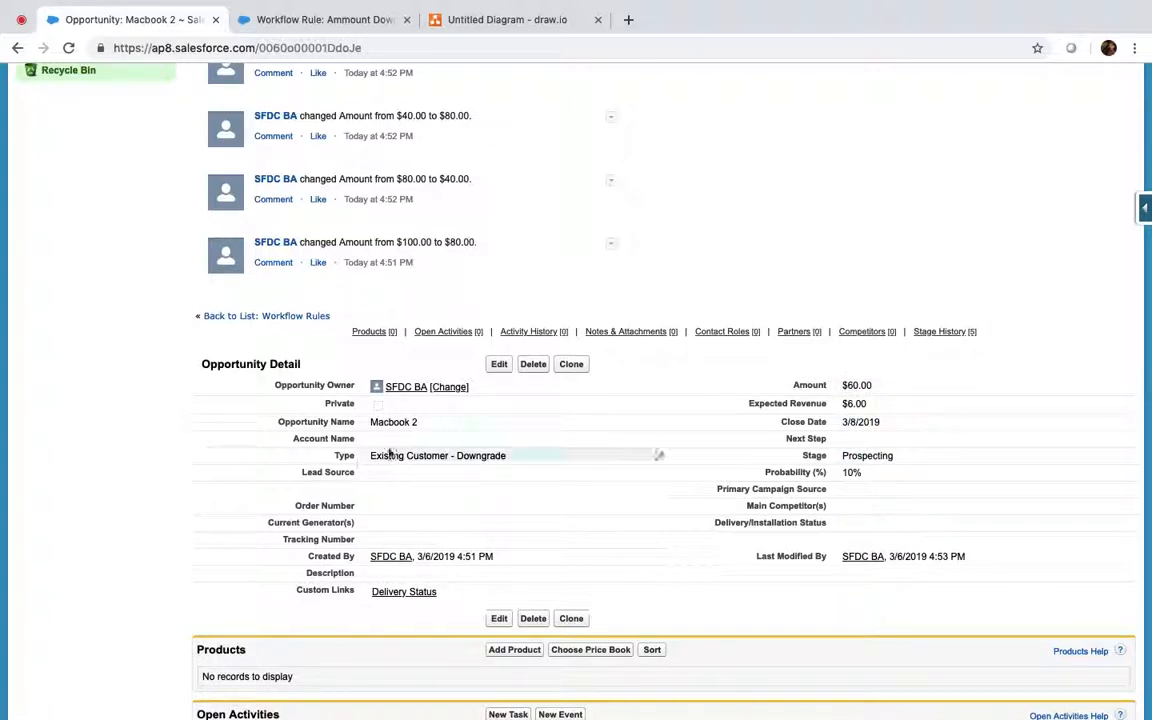
pyautogui.click(307, 29)
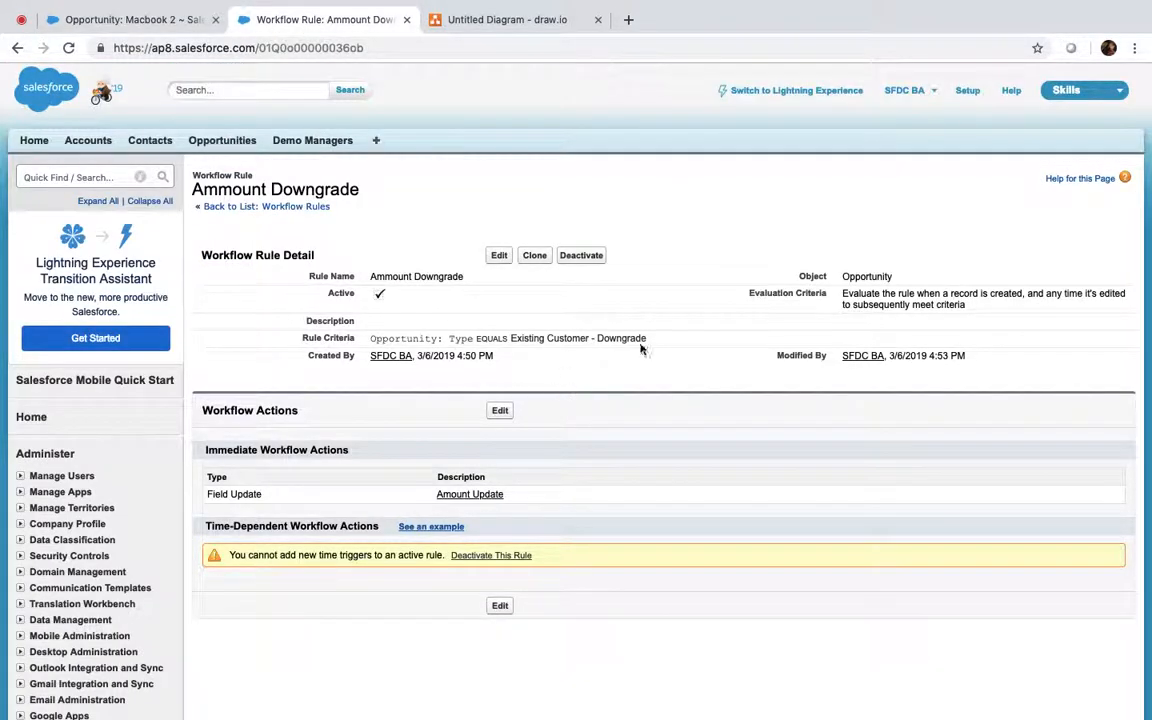
pyautogui.click(131, 19)
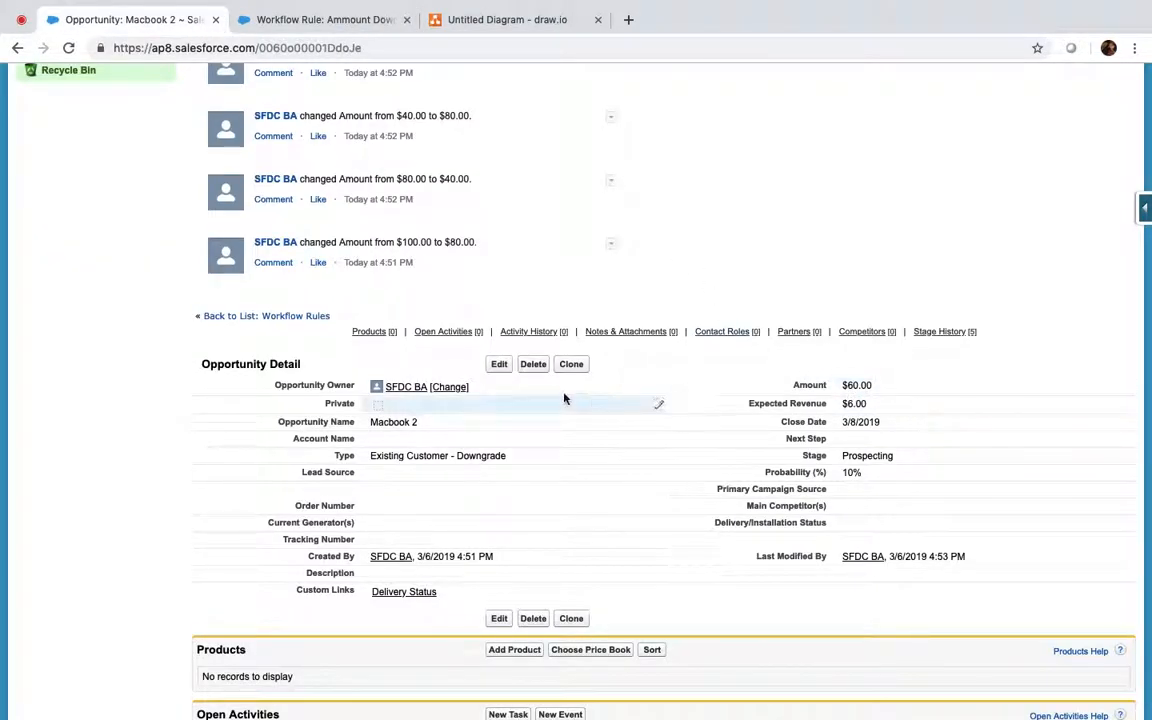
# Step: Change Macbook 2's Amount to 20 and Type to Existing Customer - Upgrade, and save
pyautogui.click(500, 367)
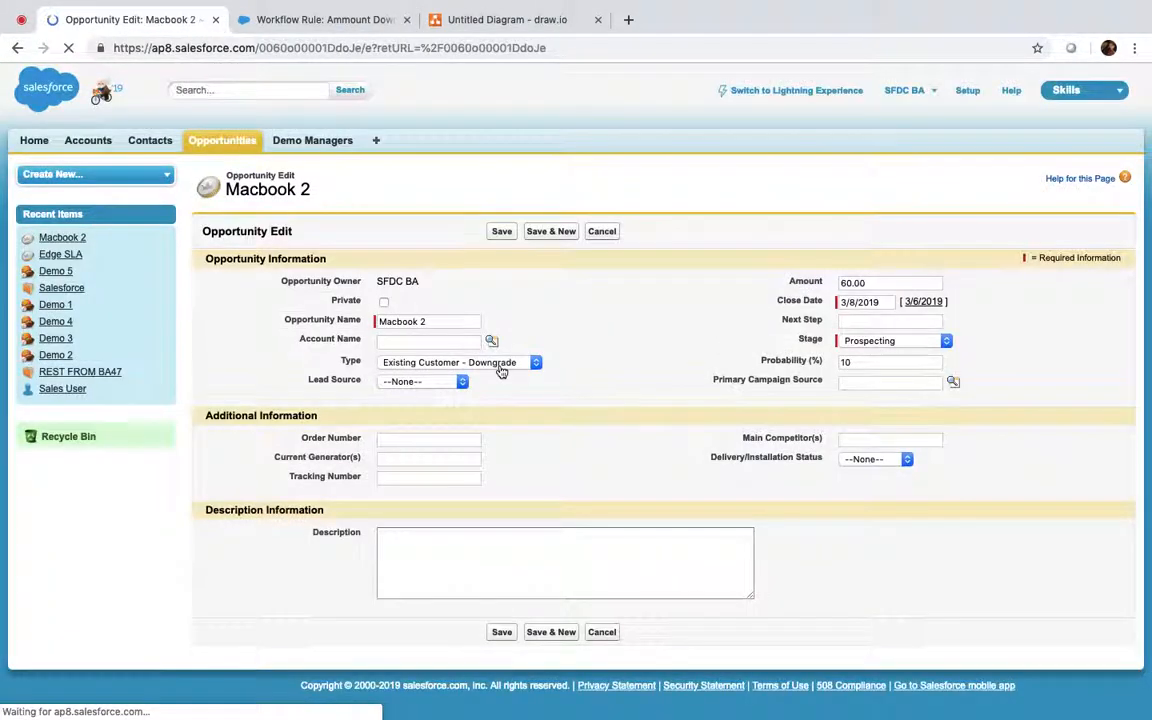
pyautogui.click(870, 283)
pyautogui.press('BackSpace')
pyautogui.press('BackSpace')
pyautogui.press('BackSpace')
pyautogui.press('BackSpace')
pyautogui.press('BackSpace')
pyautogui.write('20')
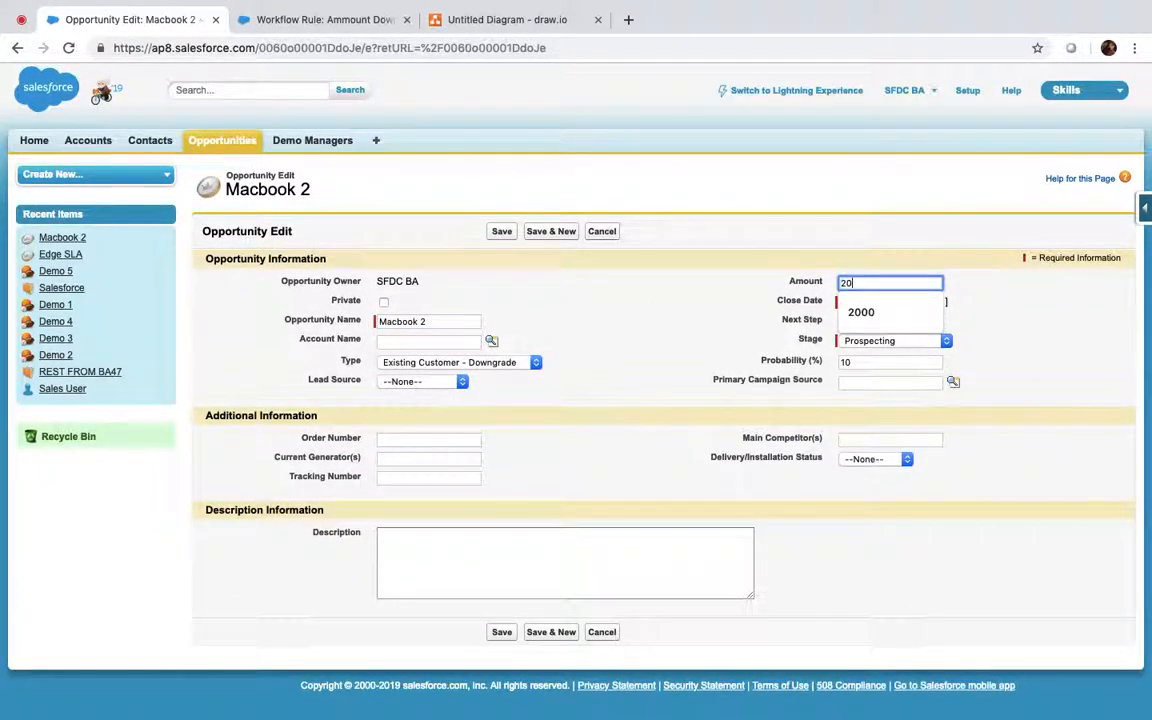
pyautogui.click(492, 352)
pyautogui.click(450, 362)
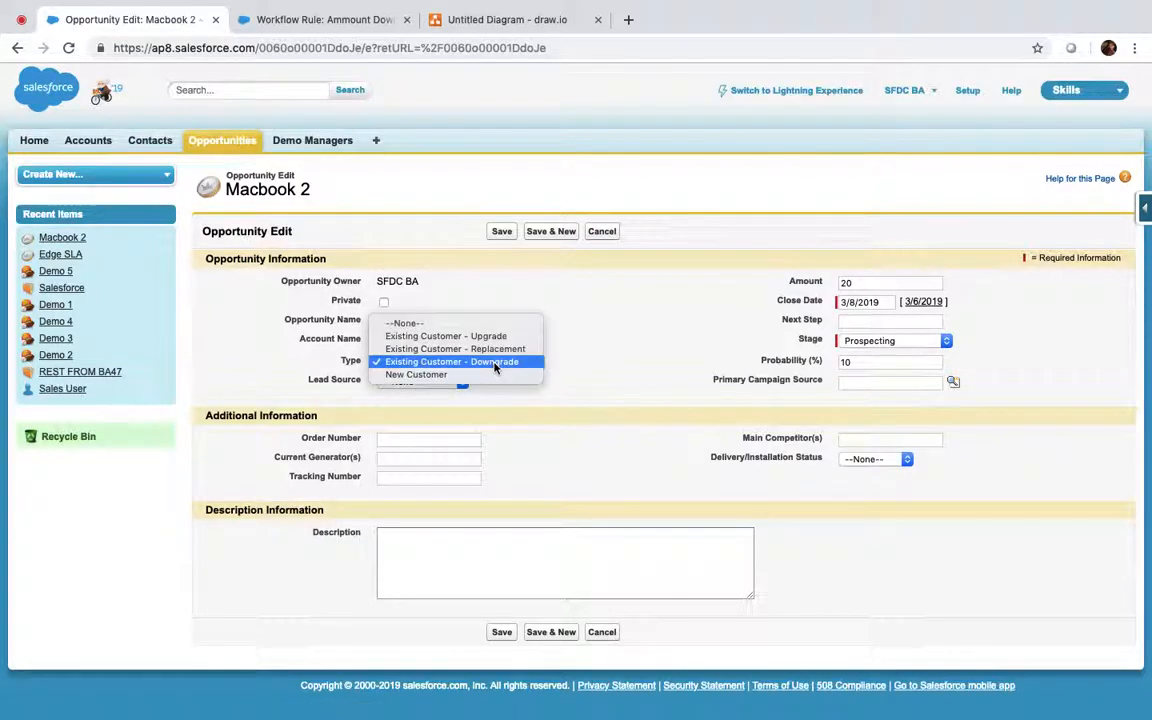
pyautogui.click(460, 337)
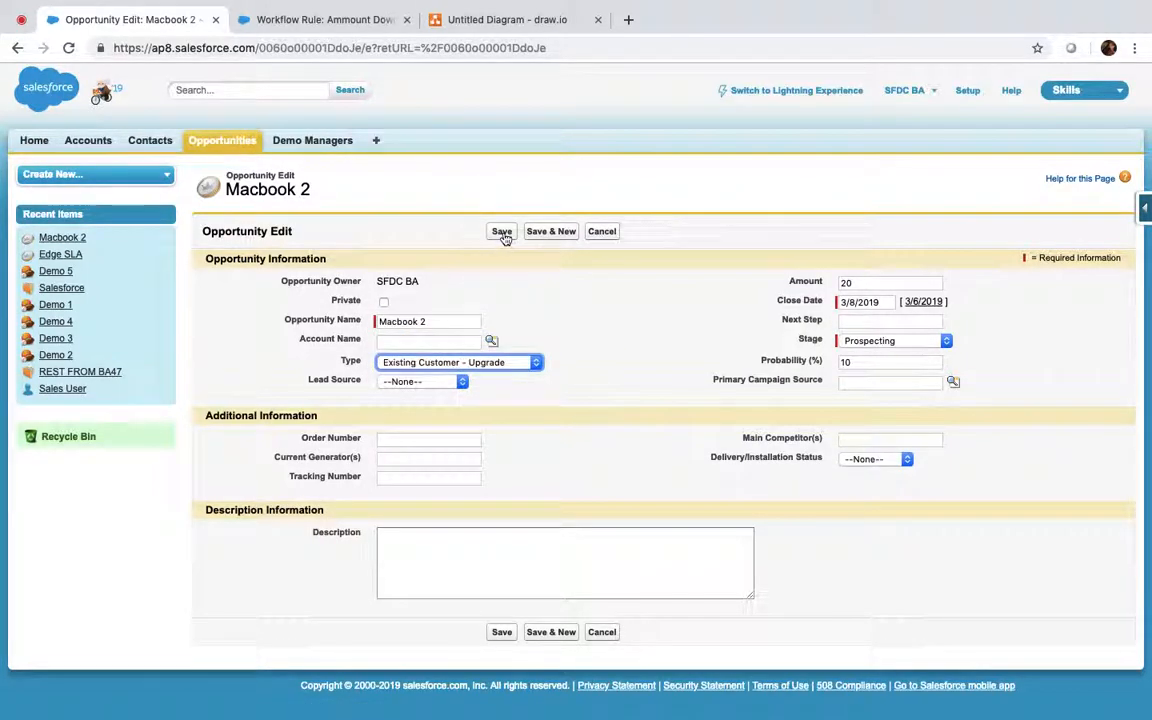
pyautogui.click(502, 233)
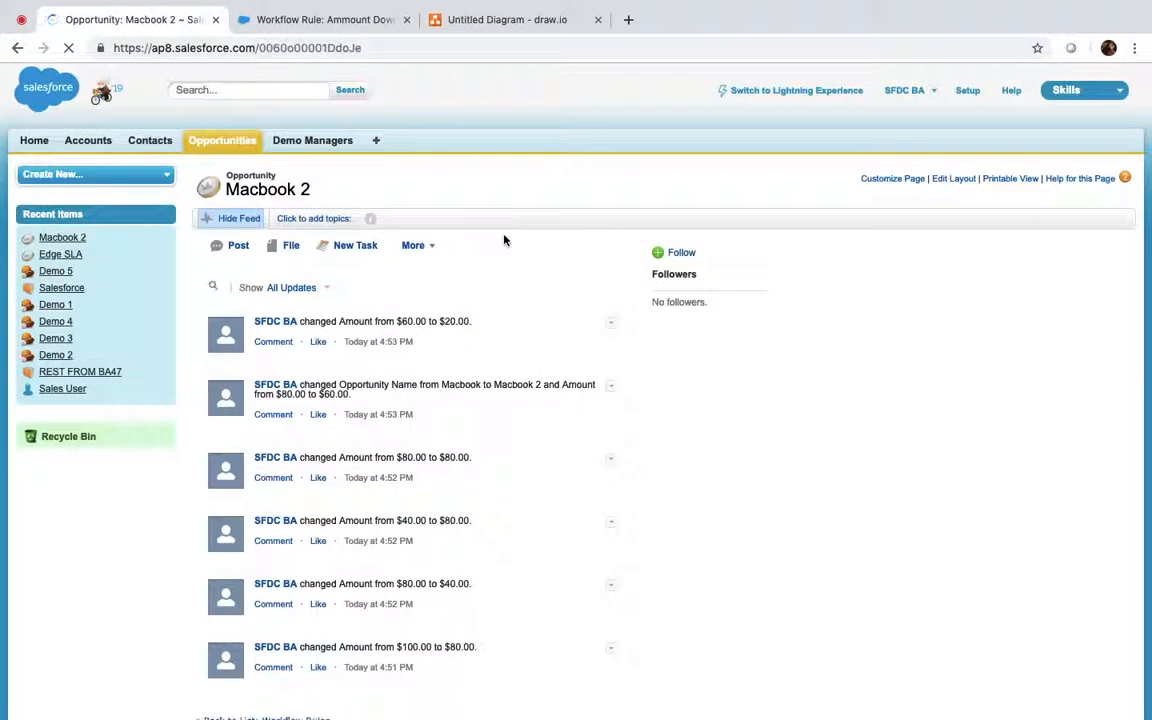
# Step: Hide the feed and set Type back to Existing Customer - Downgrade, then save
pyautogui.scroll(-3, 504, 240)
pyautogui.scroll(3, 504, 240)
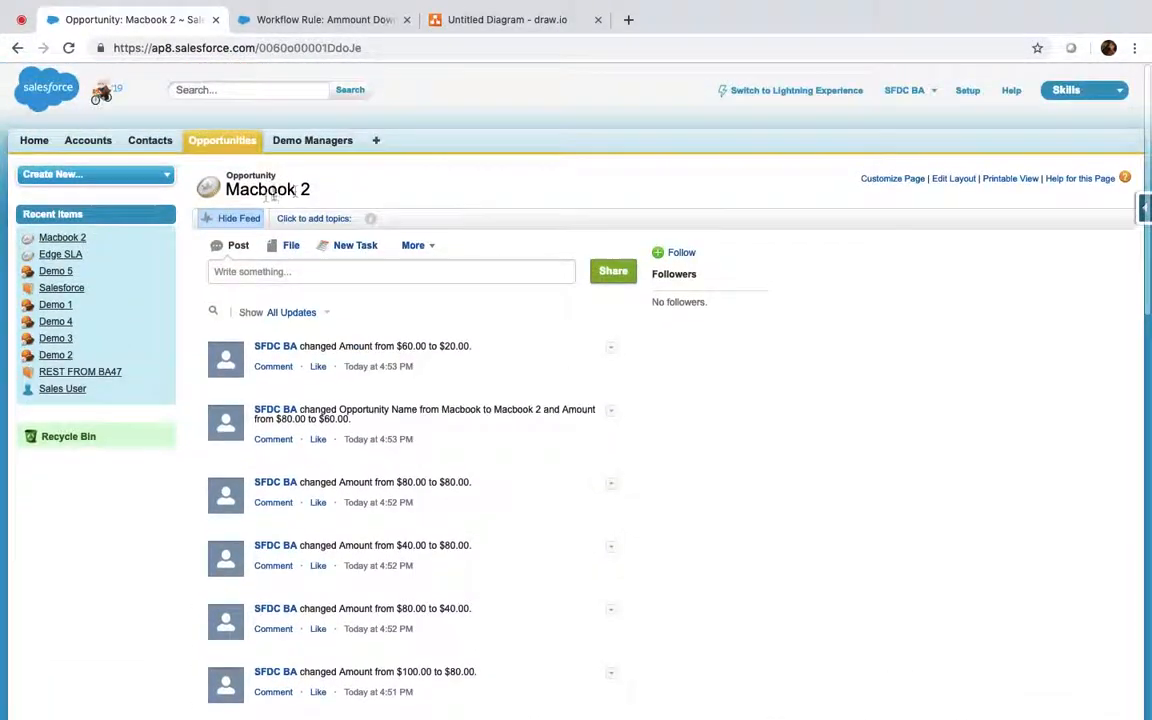
pyautogui.click(240, 219)
pyautogui.scroll(-1, 630, 316)
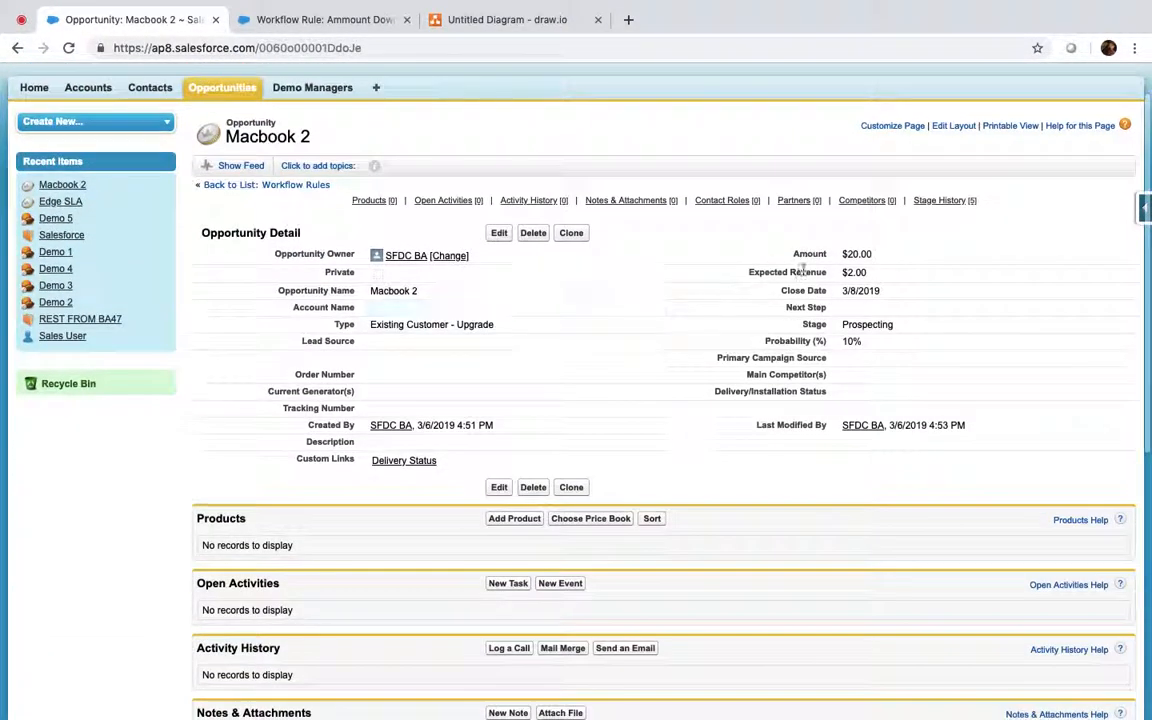
pyautogui.click(496, 236)
pyautogui.click(443, 364)
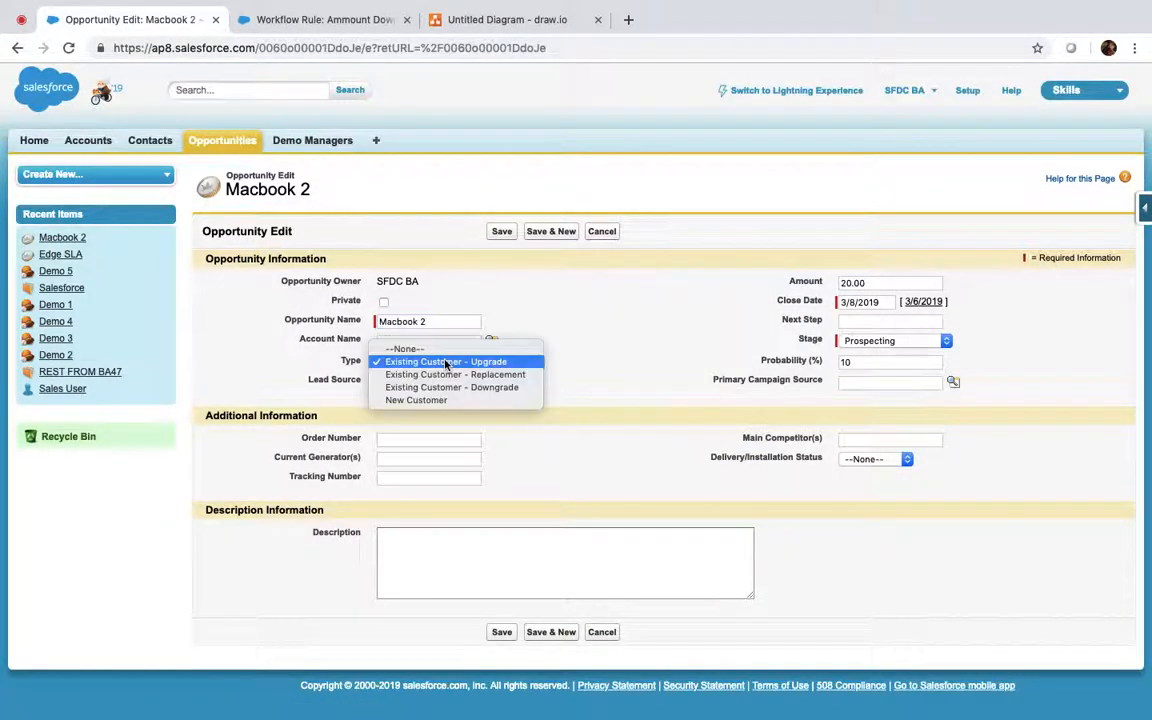
pyautogui.click(452, 387)
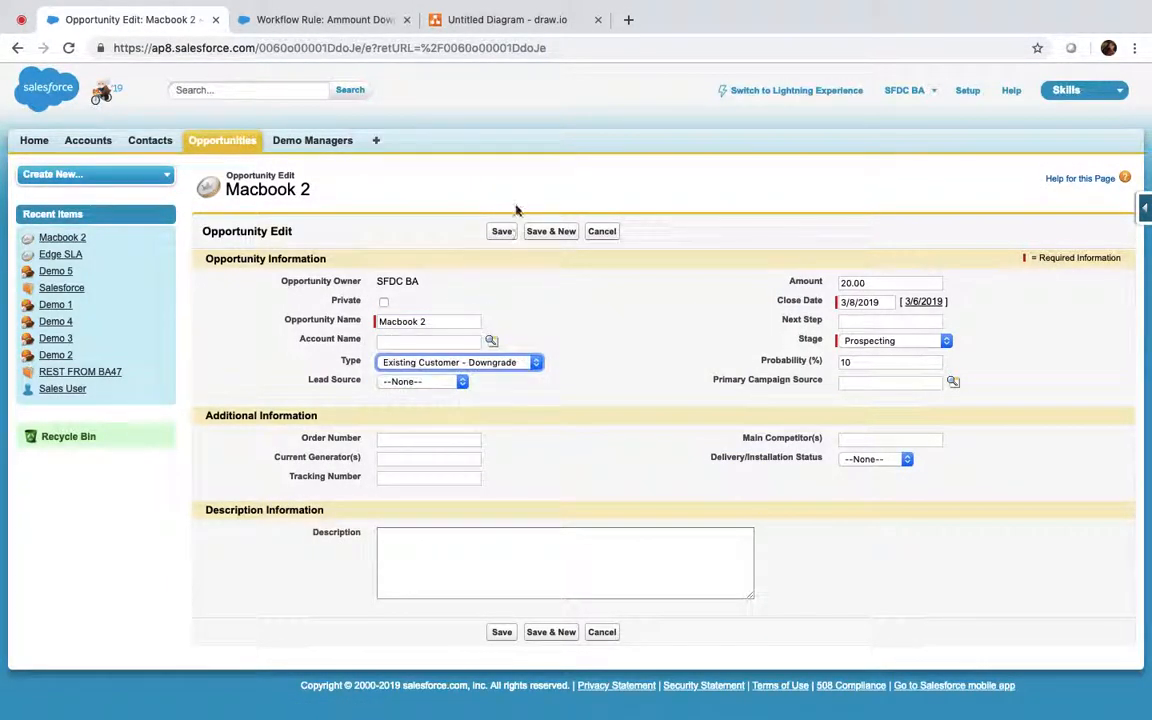
pyautogui.click(503, 233)
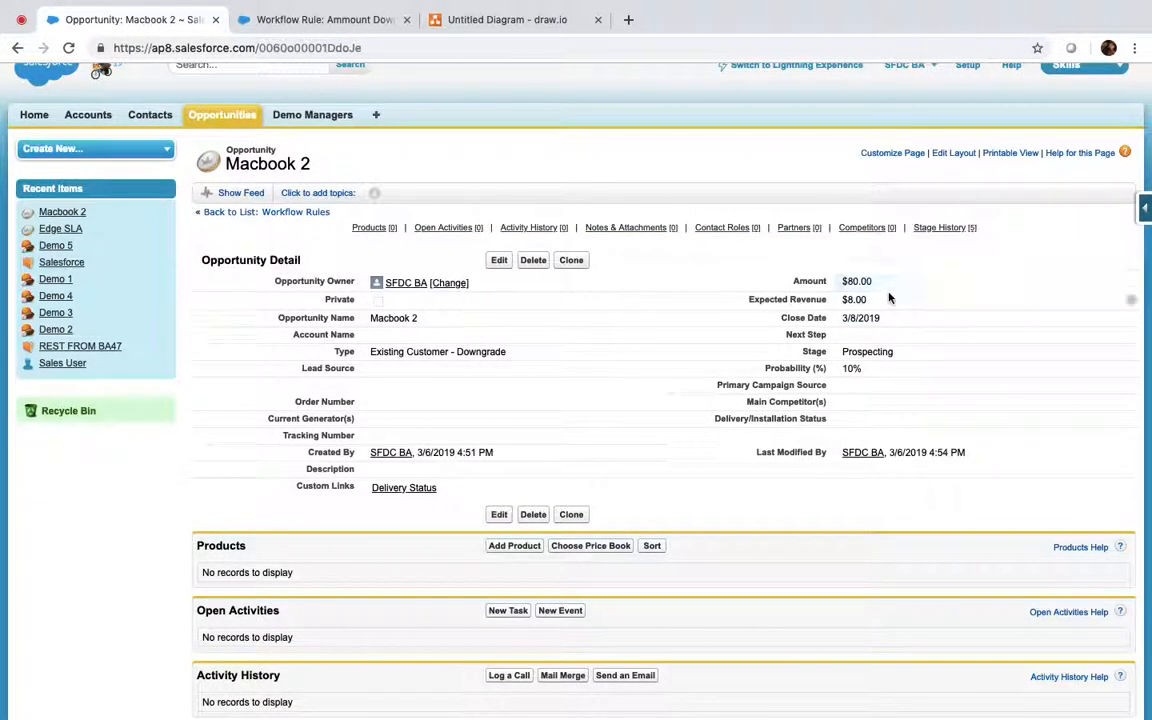
# Step: Rename the opportunity inline from 'Macbook 2' to 'Macbook' and save
pyautogui.doubleClick(419, 319)
pyautogui.click(421, 320)
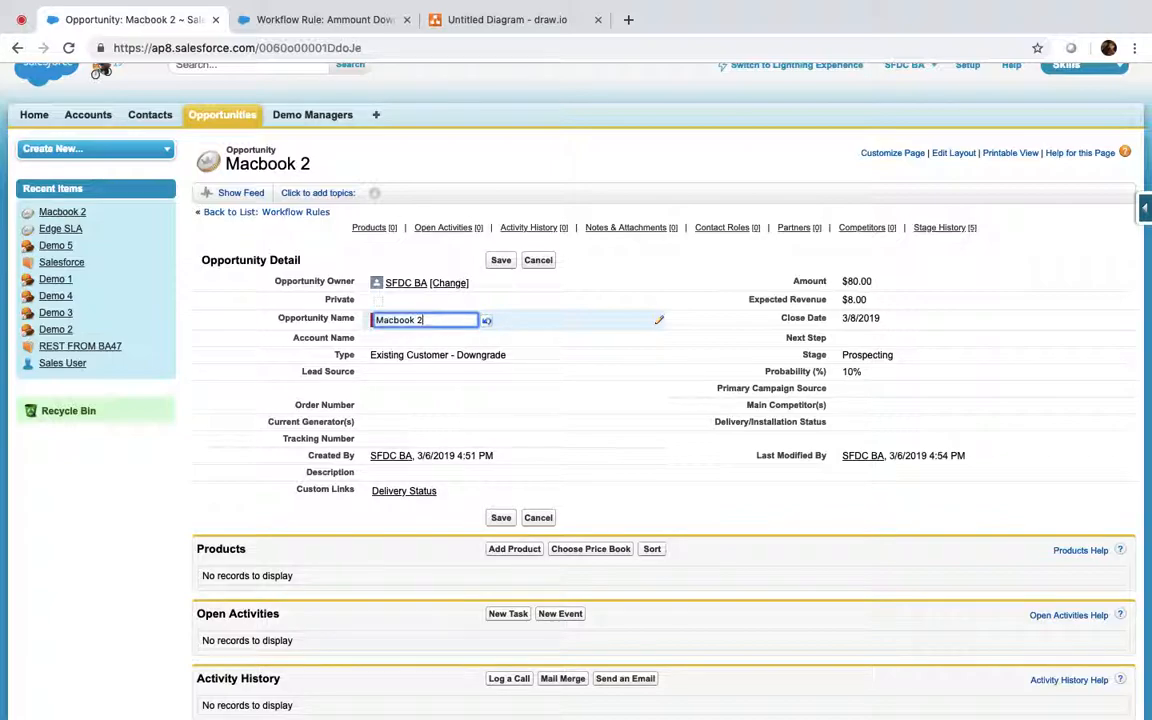
pyautogui.press('BackSpace')
pyautogui.press('BackSpace')
pyautogui.click(501, 261)
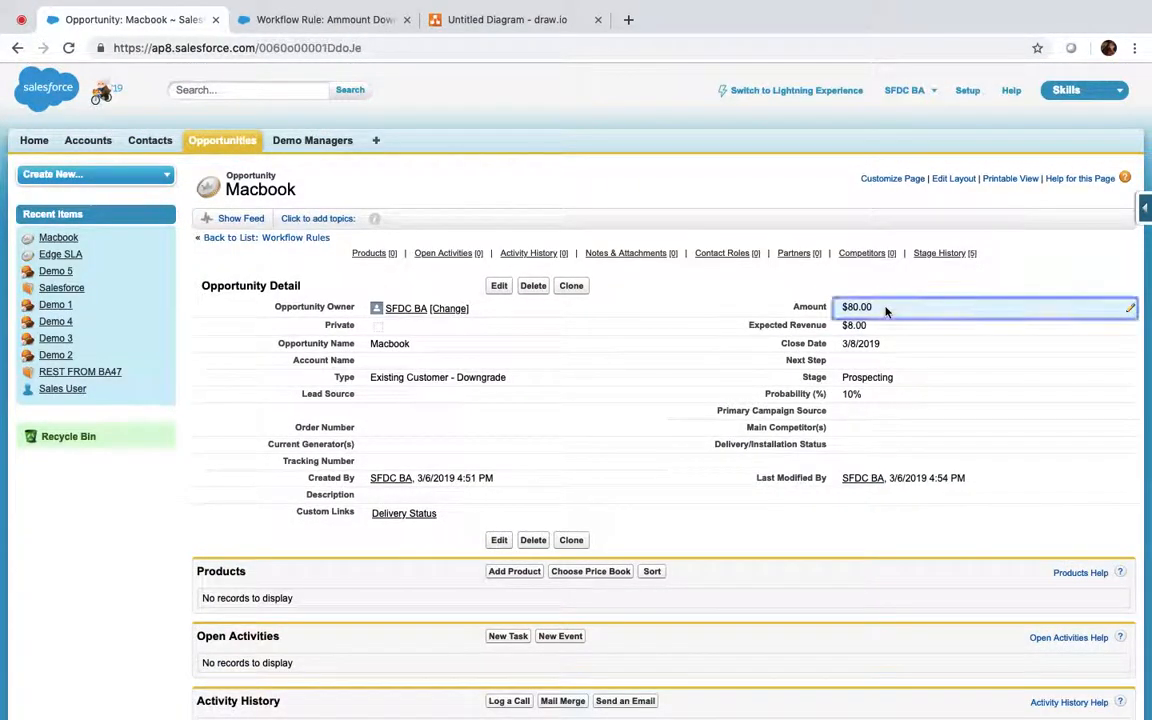
# Step: Change the Amount inline to 10 and save it as $10.00
pyautogui.doubleClick(887, 307)
pyautogui.write('10')
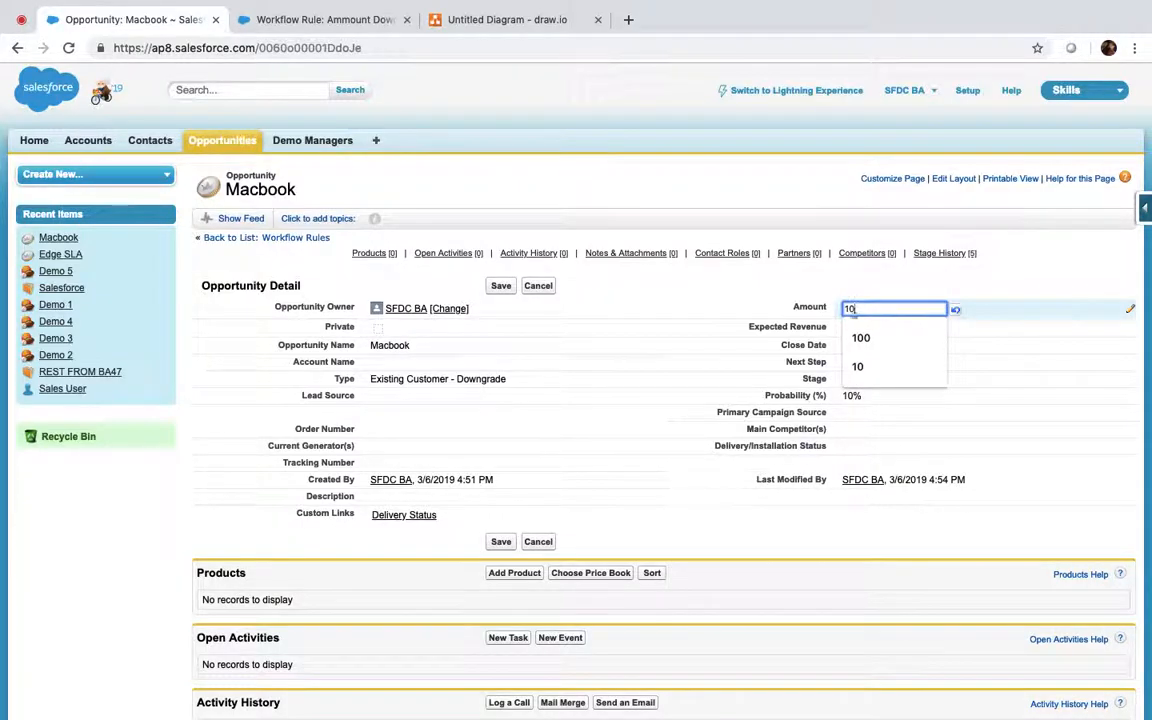
pyautogui.doubleClick(638, 362)
pyautogui.click(504, 289)
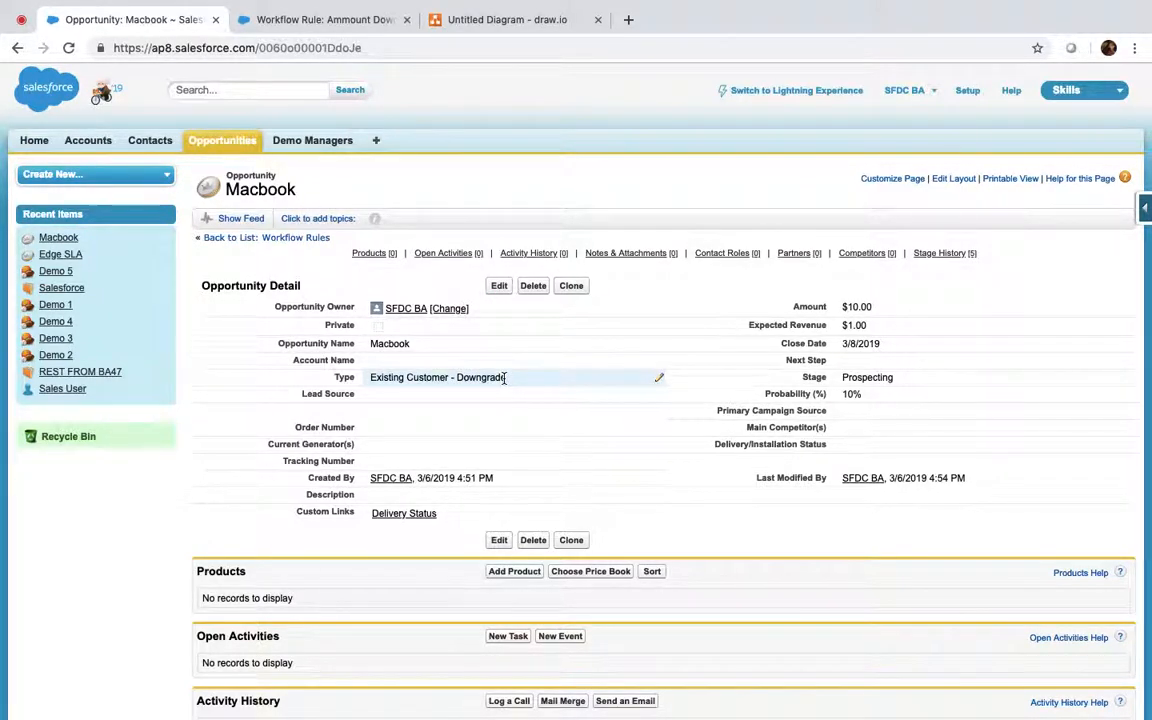
# Step: Set Macbook's Type to Existing Customer - Replacement and save
pyautogui.click(499, 285)
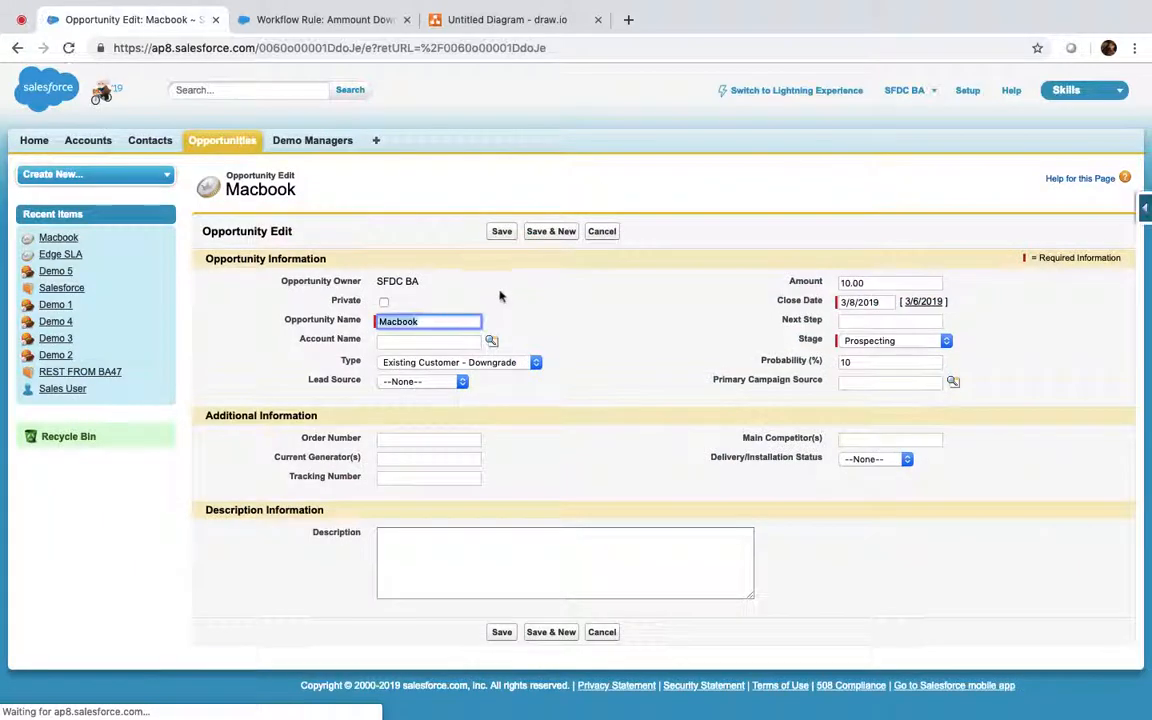
pyautogui.click(495, 362)
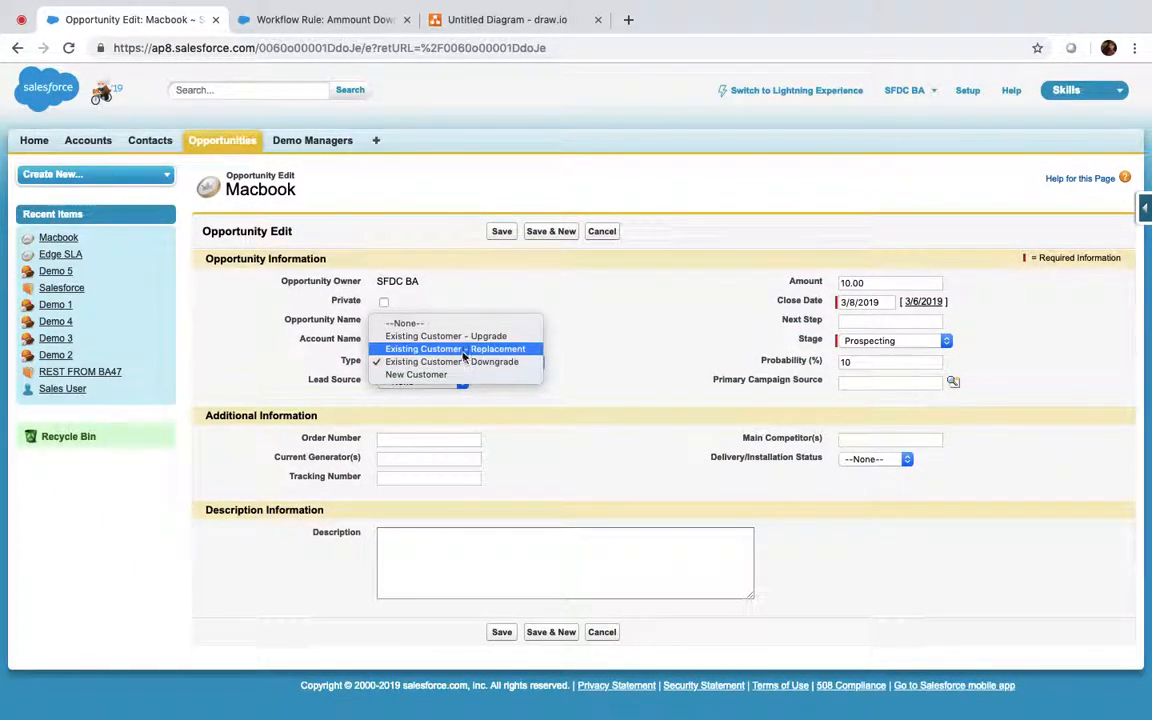
pyautogui.click(465, 349)
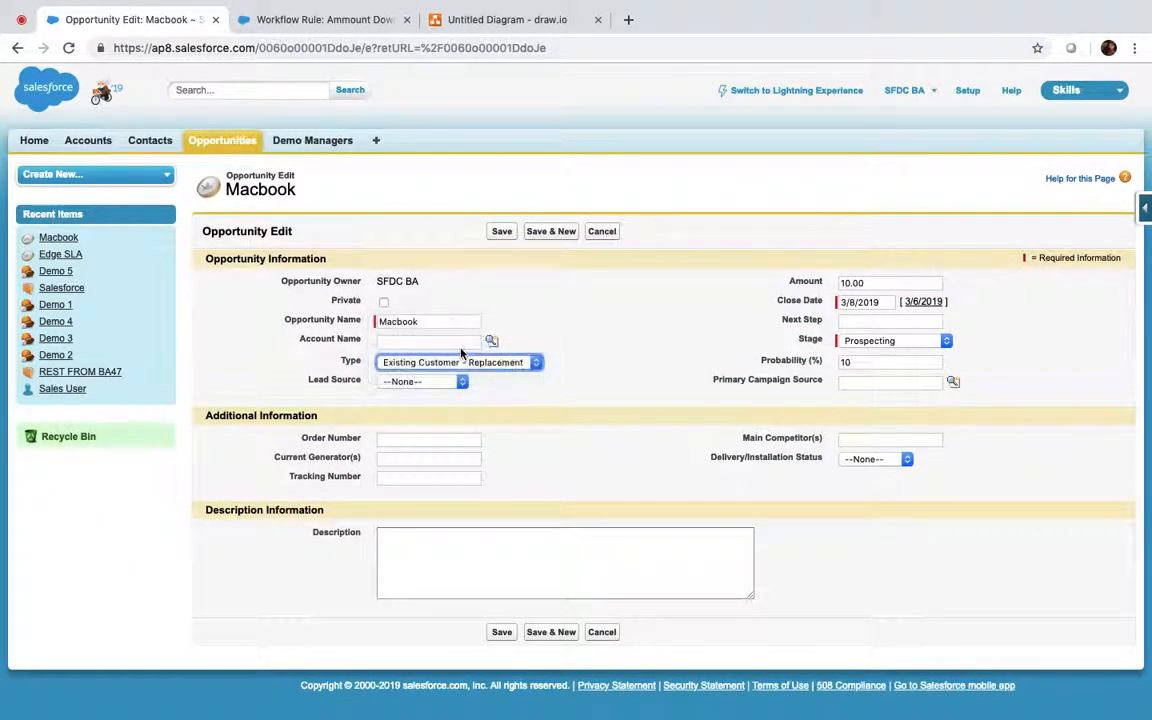
pyautogui.click(501, 231)
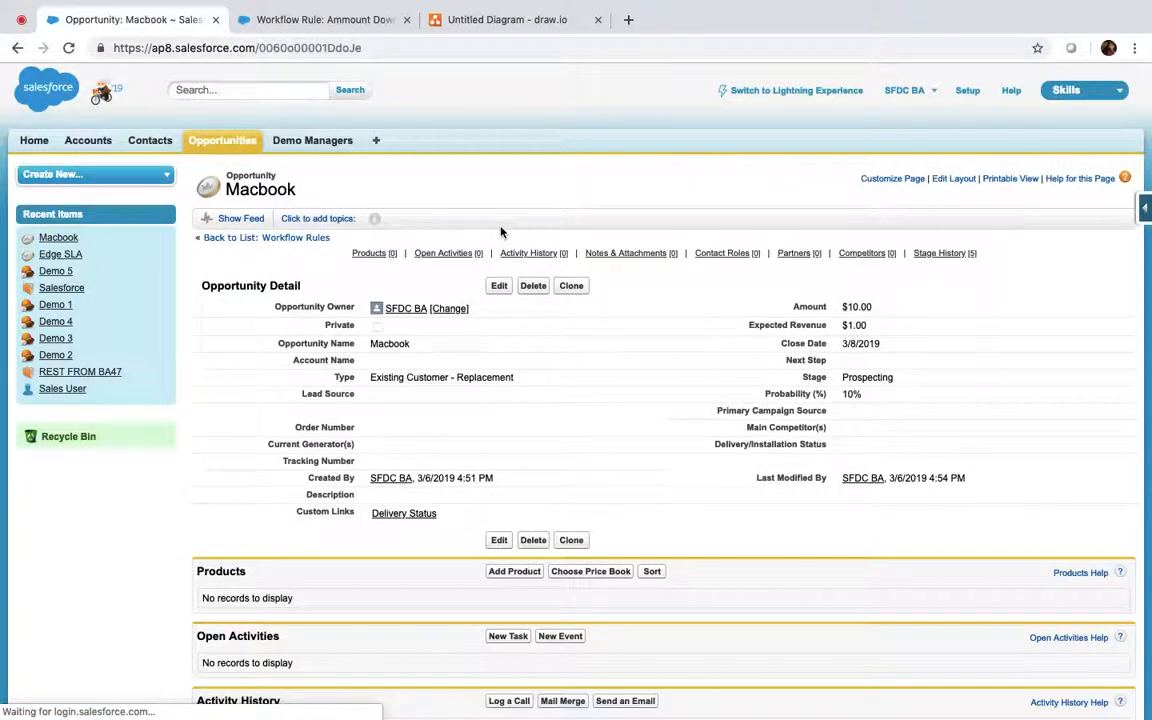
# Step: Set the Type back to Existing Customer - Downgrade and save to fire the workflow
pyautogui.click(499, 286)
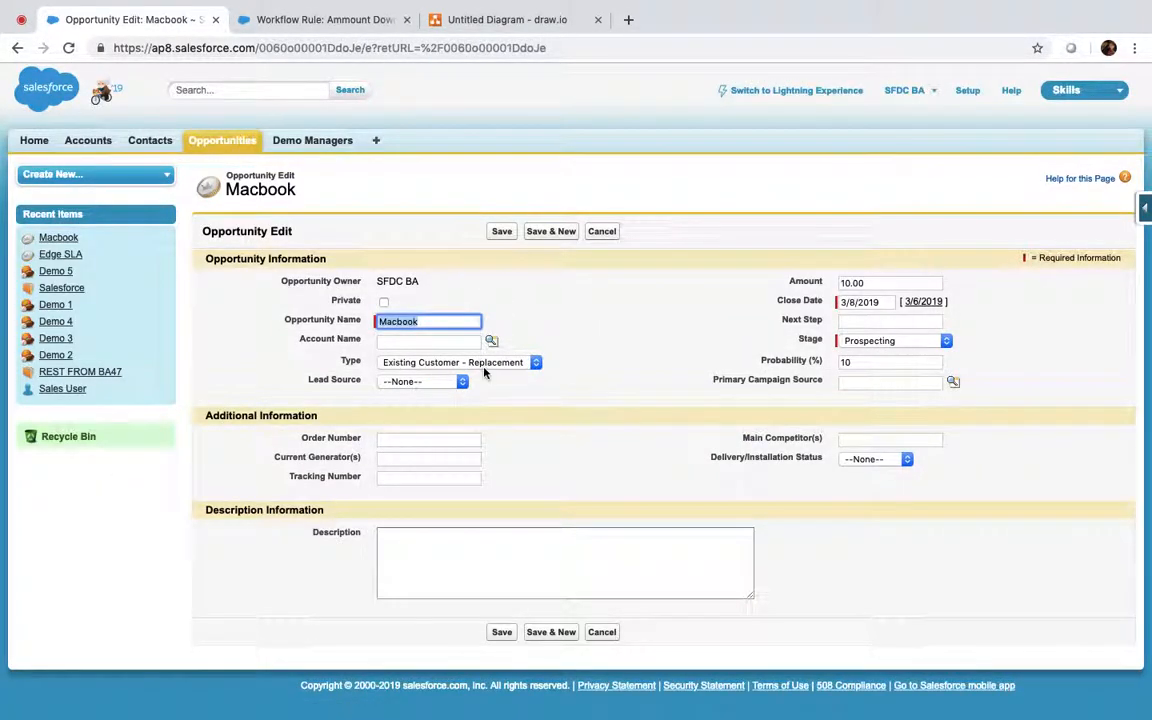
pyautogui.click(482, 362)
pyautogui.click(471, 375)
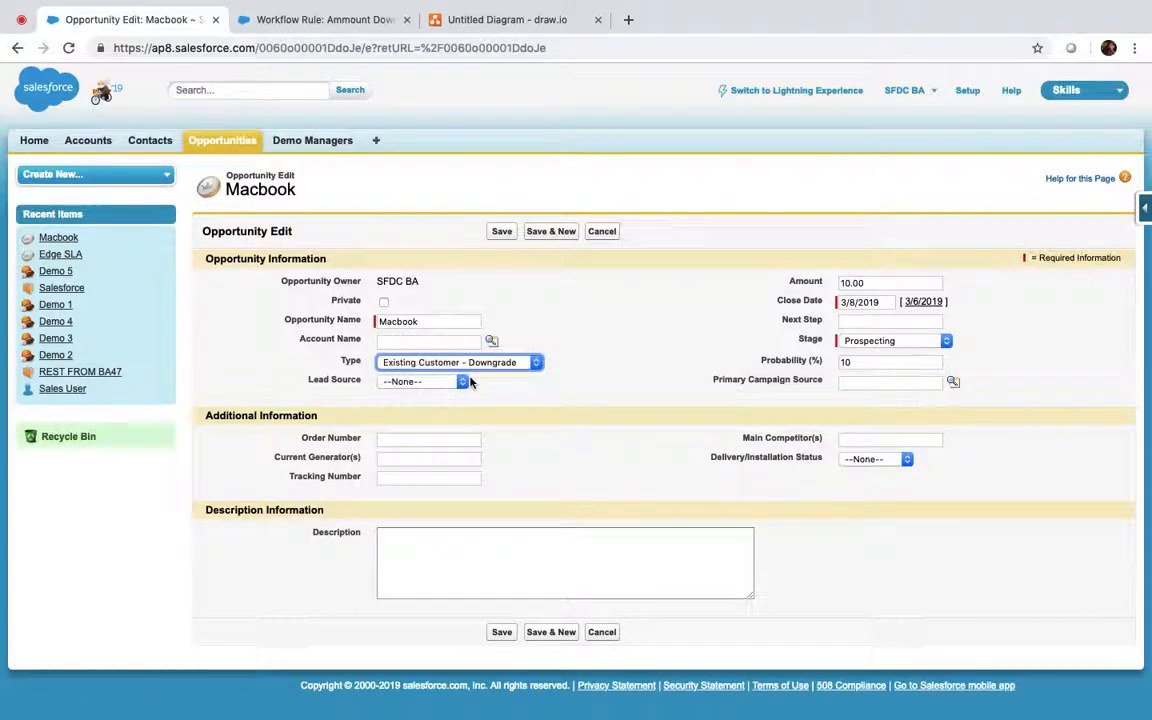
pyautogui.click(501, 233)
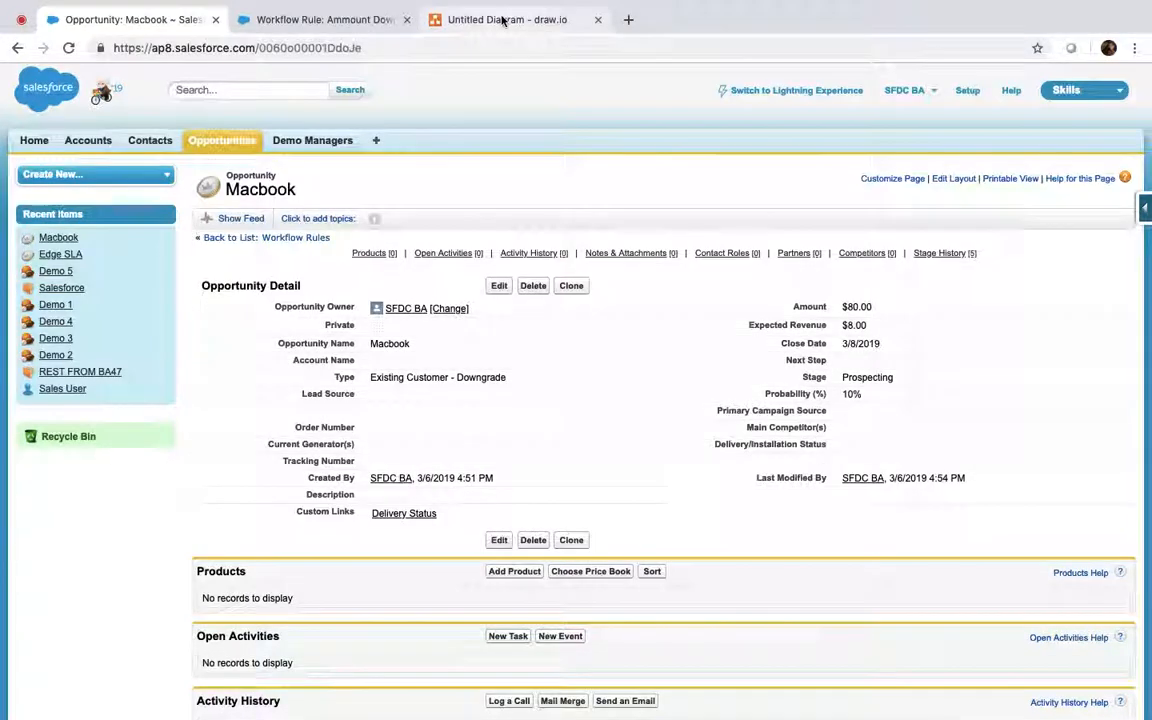
# Step: Review the draw.io User Action to DB flowchart, then return to the Ammount Downgrade workflow rule
pyautogui.click(455, 20)
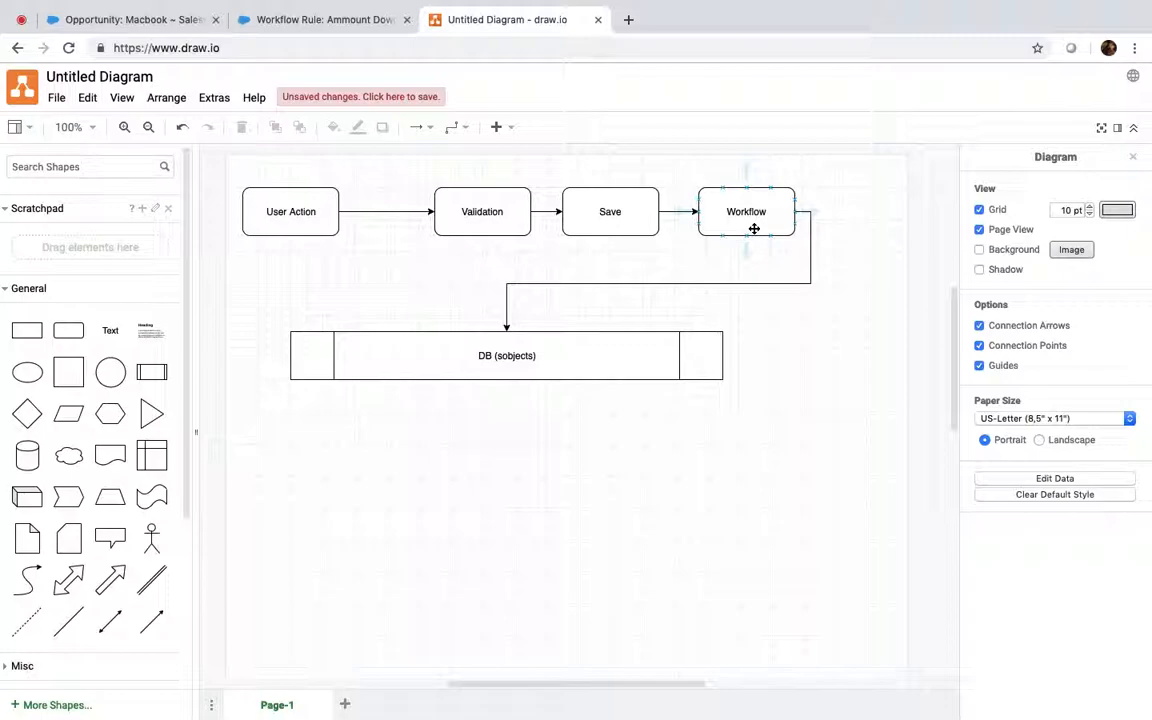
pyautogui.click(142, 20)
pyautogui.click(285, 19)
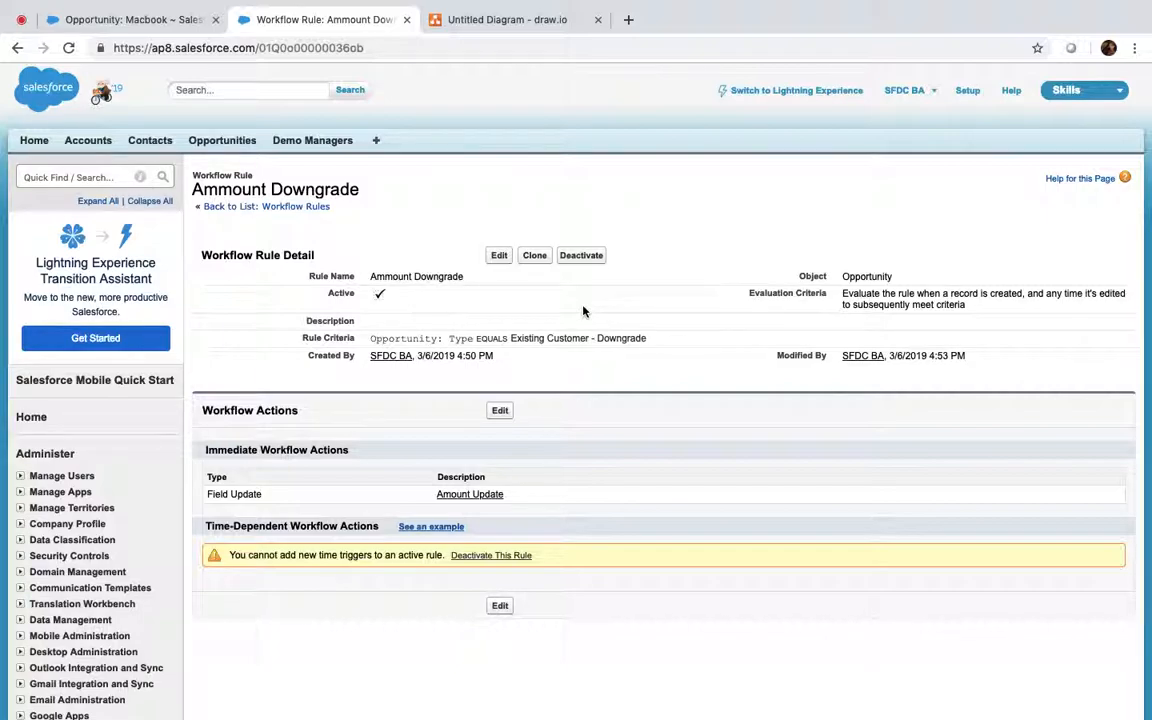
# Step: Compare the Ammount Downgrade rule with the Macbook record, ending on the opportunity's Type field
pyautogui.click(140, 20)
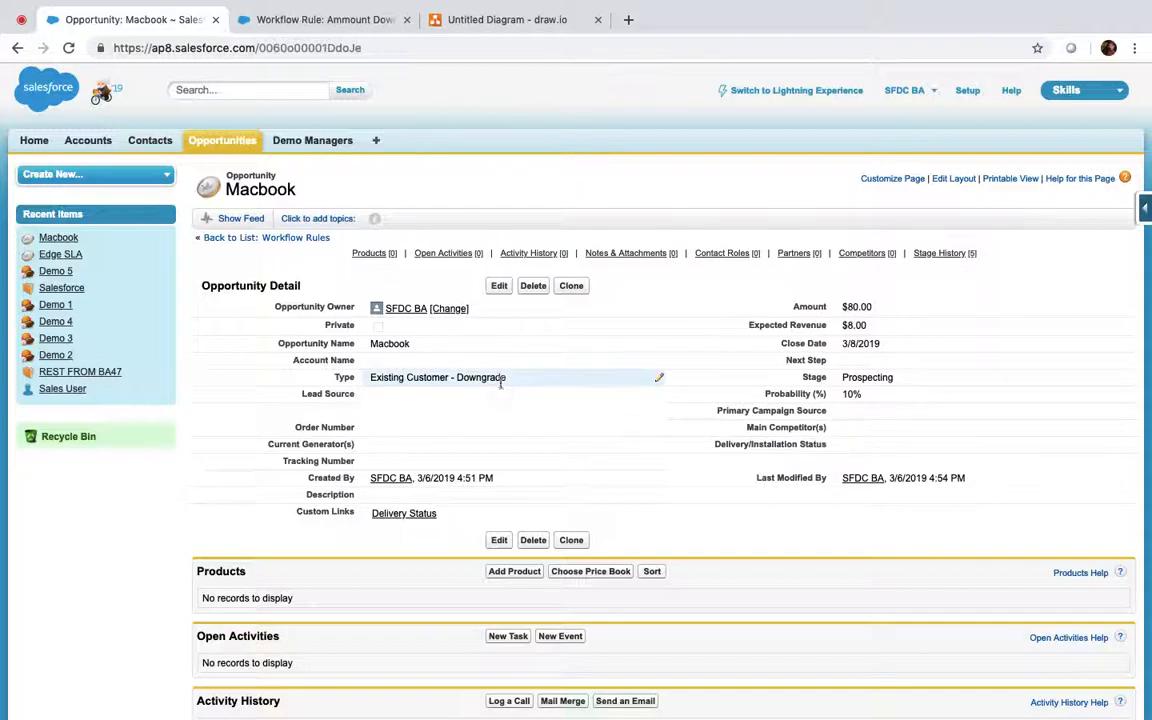
pyautogui.click(318, 19)
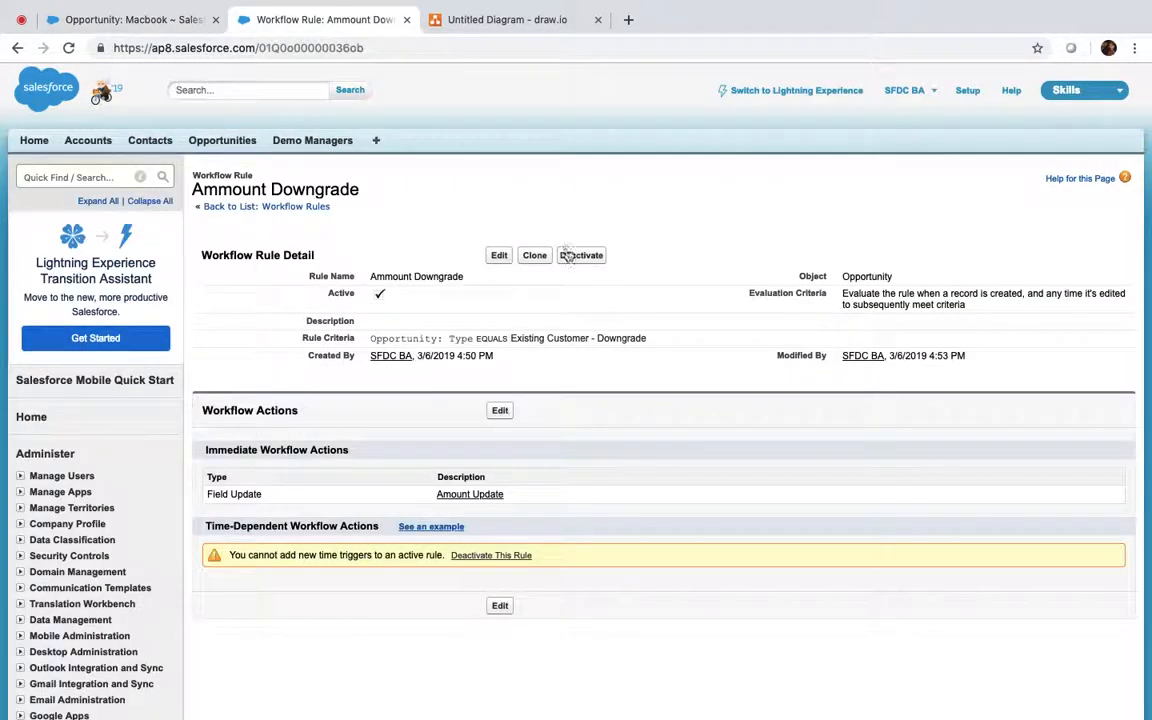
pyautogui.click(147, 20)
pyautogui.click(399, 379)
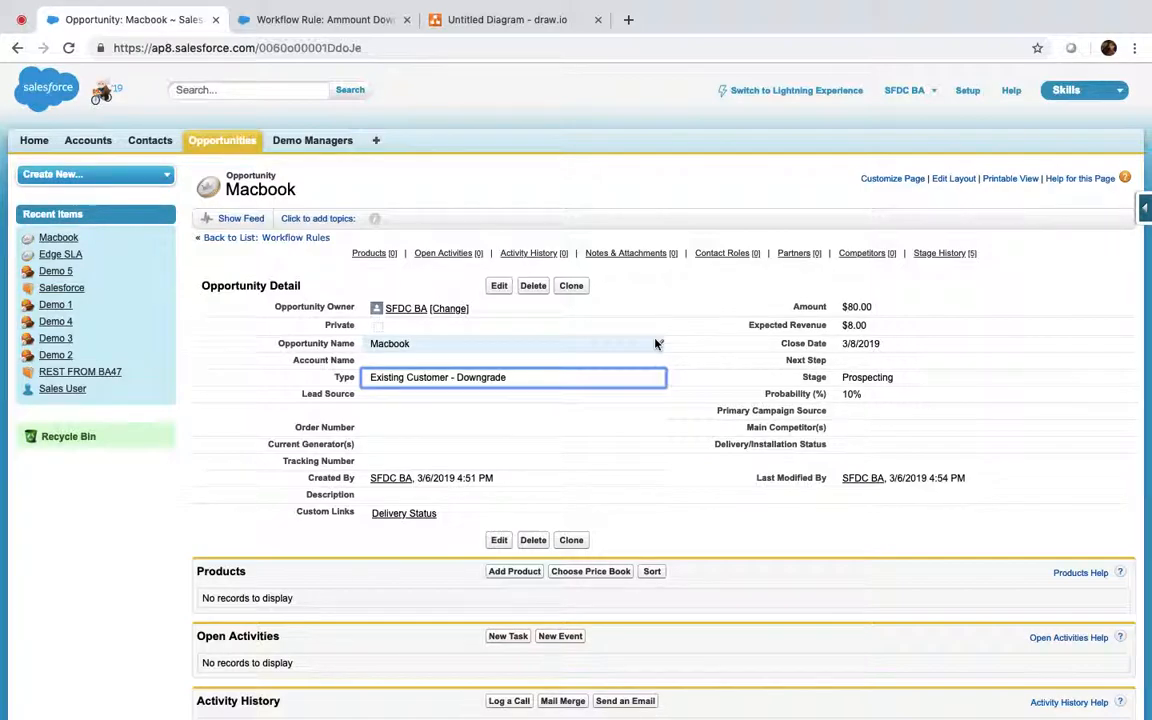
# Step: Set Macbook's Account Name to Burlington Textiles Corp of America via lookup and save
pyautogui.click(432, 363)
pyautogui.doubleClick(432, 363)
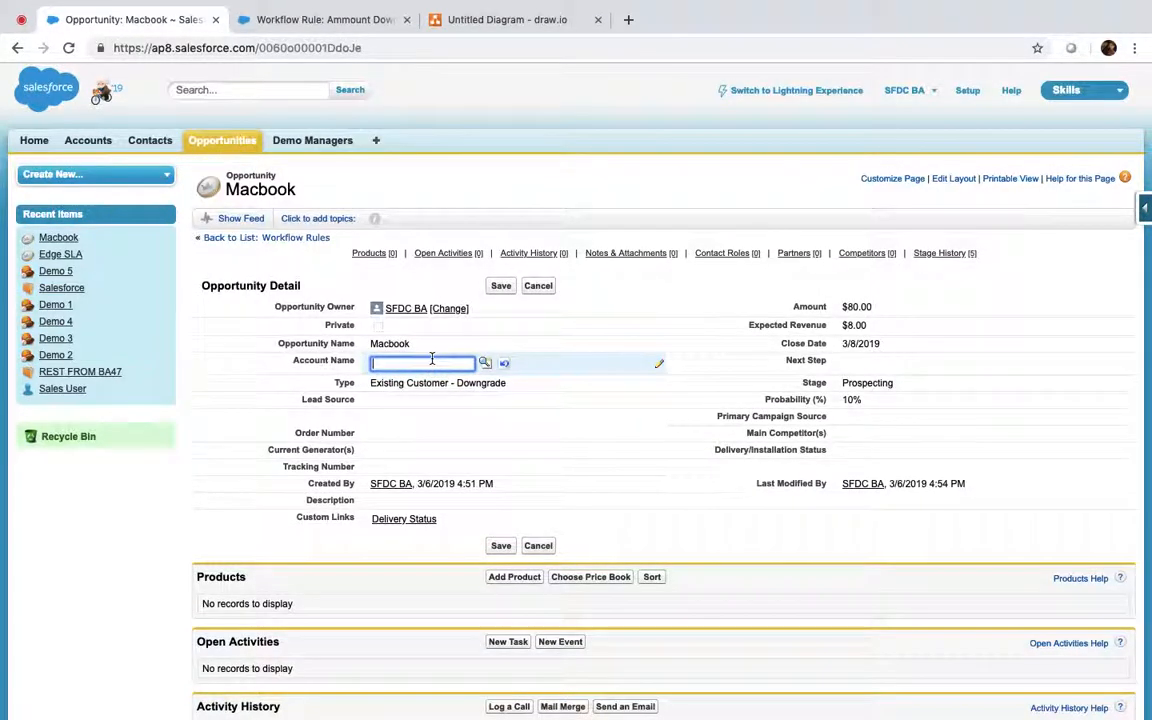
pyautogui.click(489, 368)
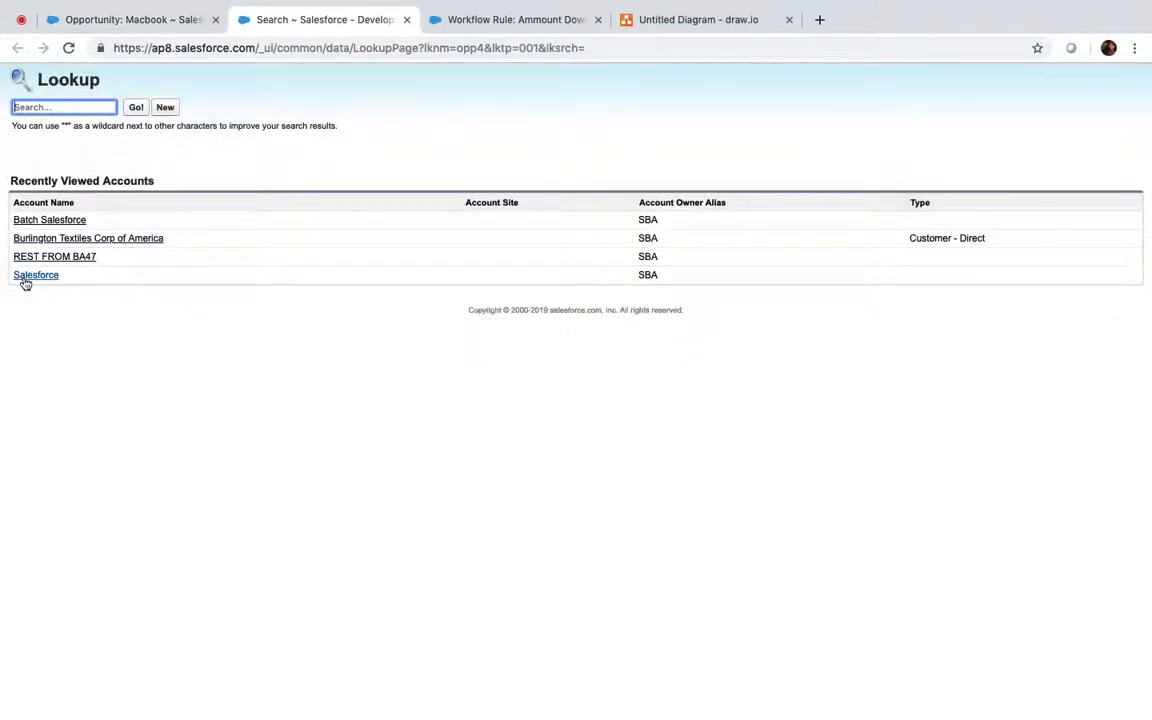
pyautogui.click(90, 238)
pyautogui.click(499, 286)
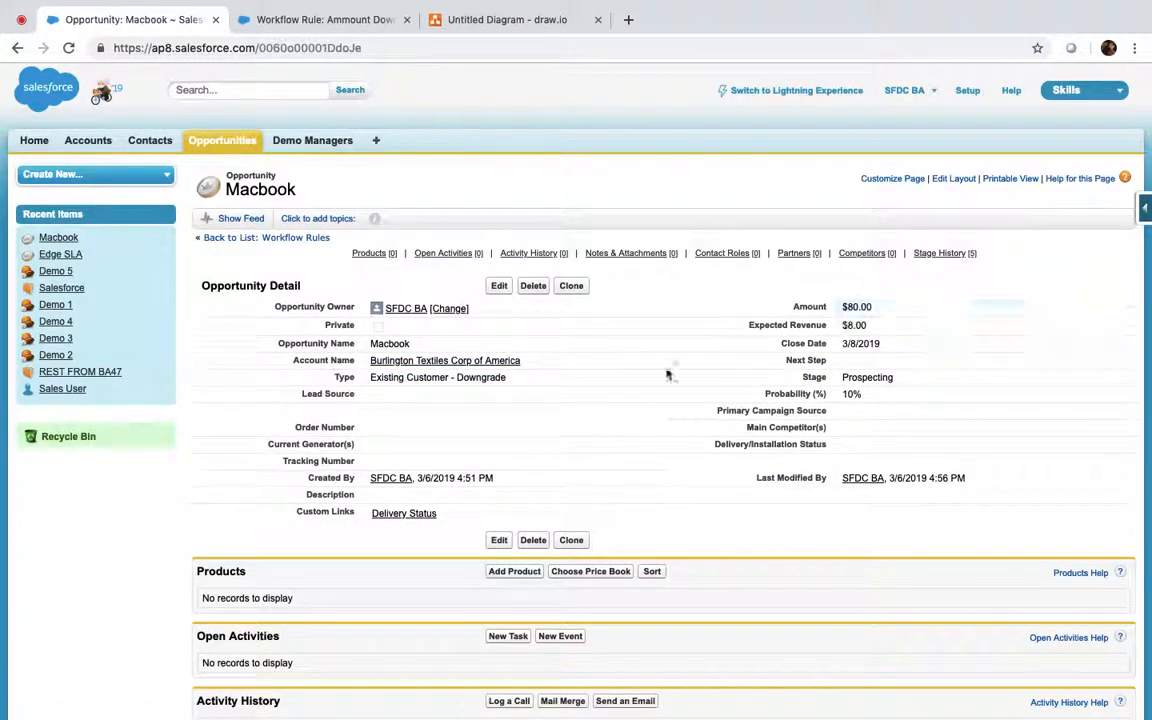
# Step: View the Burlington Textiles account details, then close that tab
pyautogui.keyDown('super'); pyautogui.click(452, 362); pyautogui.keyUp('super')
pyautogui.click(322, 20)
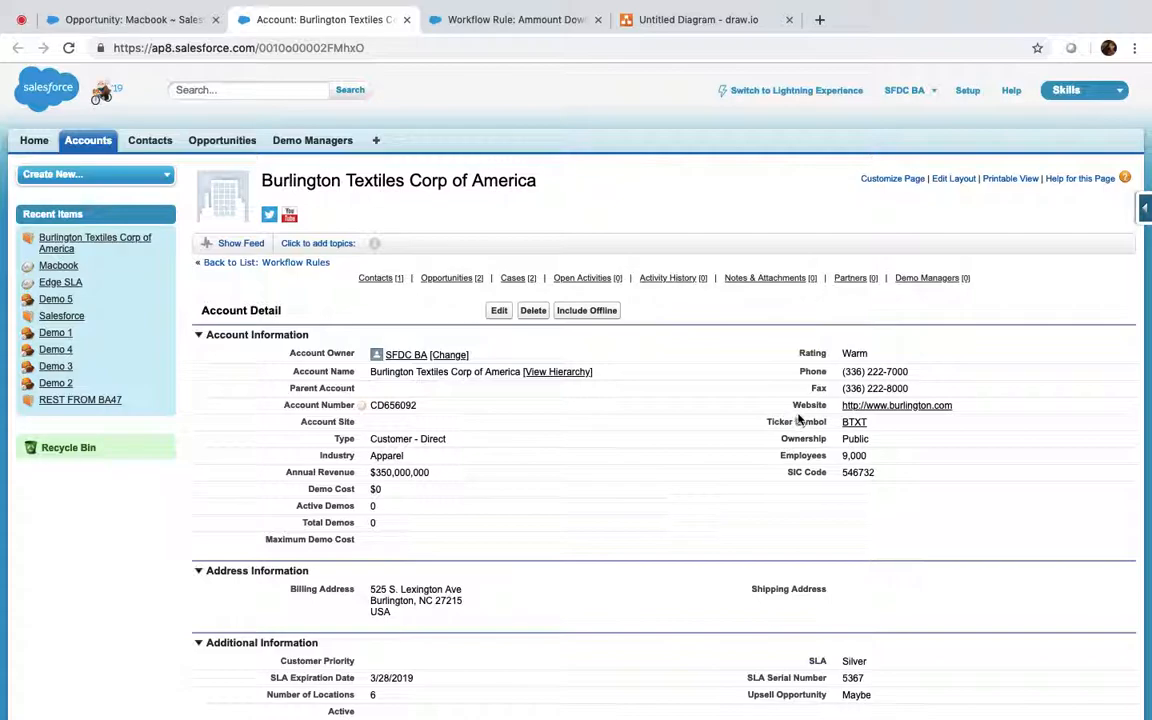
pyautogui.click(406, 21)
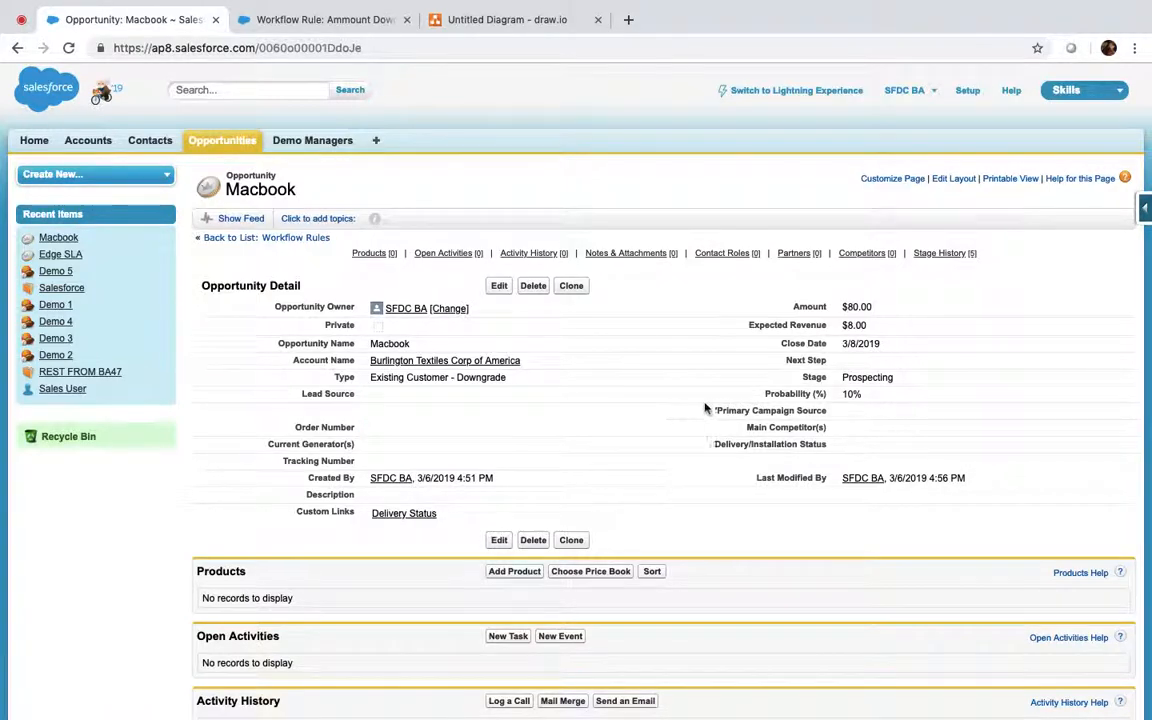
# Step: Start a new Opportunity custom field of type Email labelled 'Email'
pyautogui.click(1142, 205)
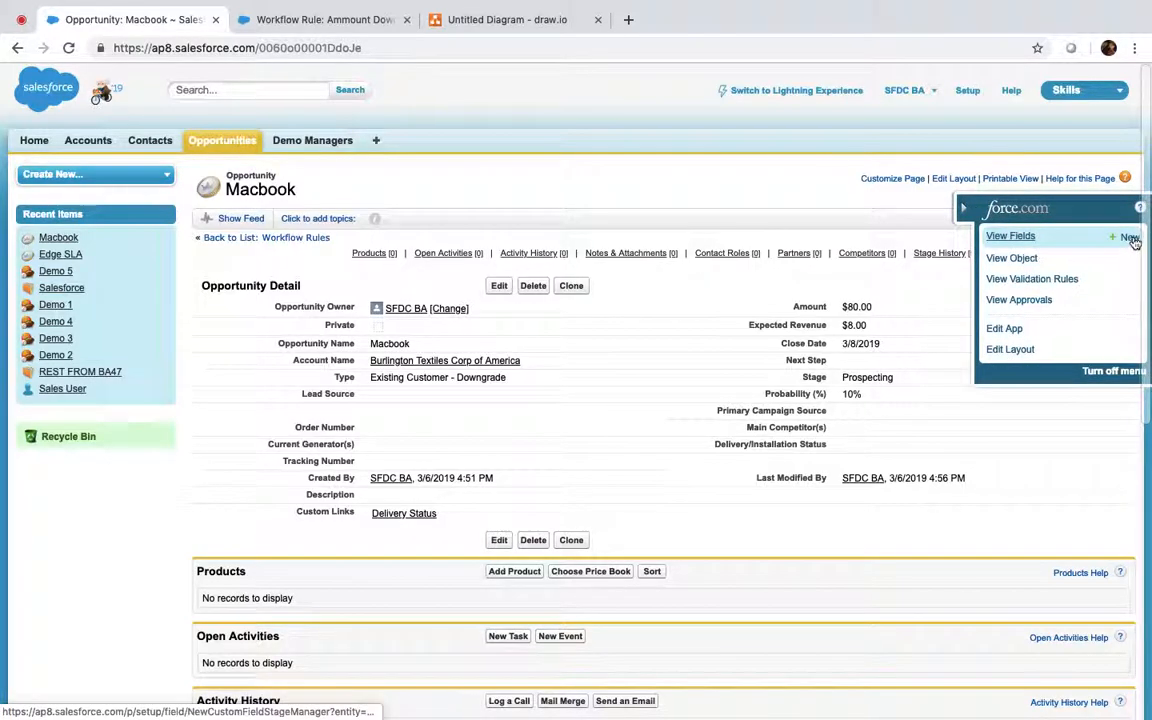
pyautogui.click(1129, 237)
pyautogui.scroll(-8, 305, 344)
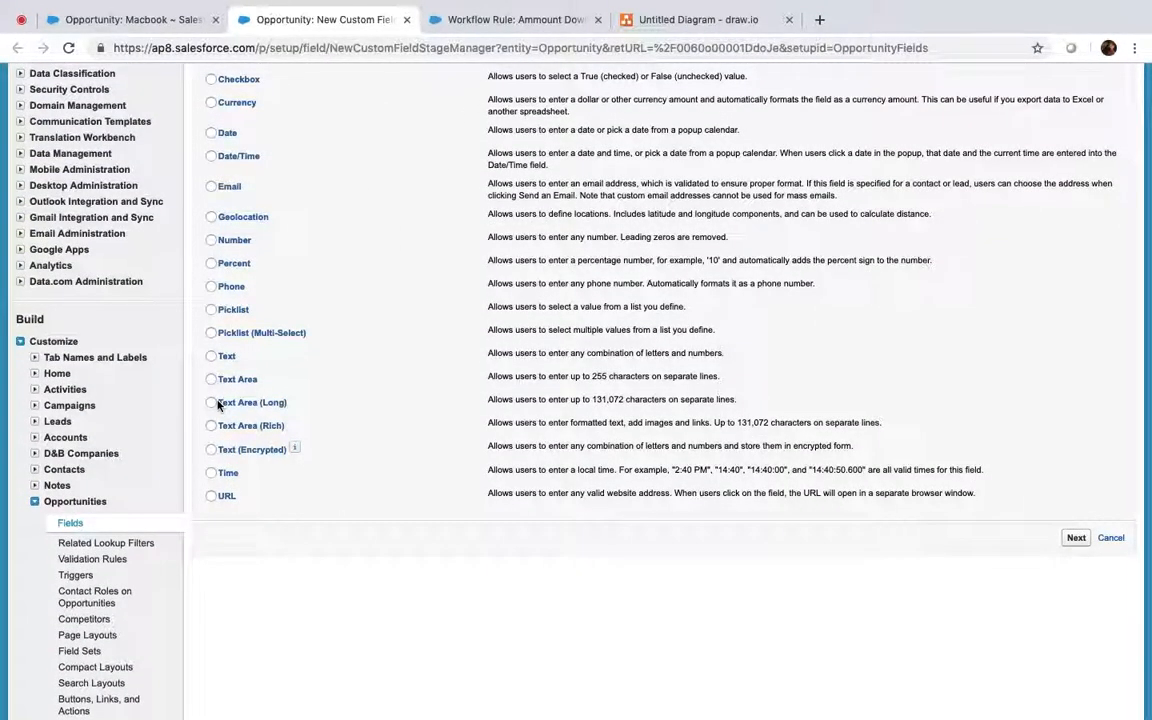
pyautogui.scroll(1, 215, 403)
pyautogui.click(211, 263)
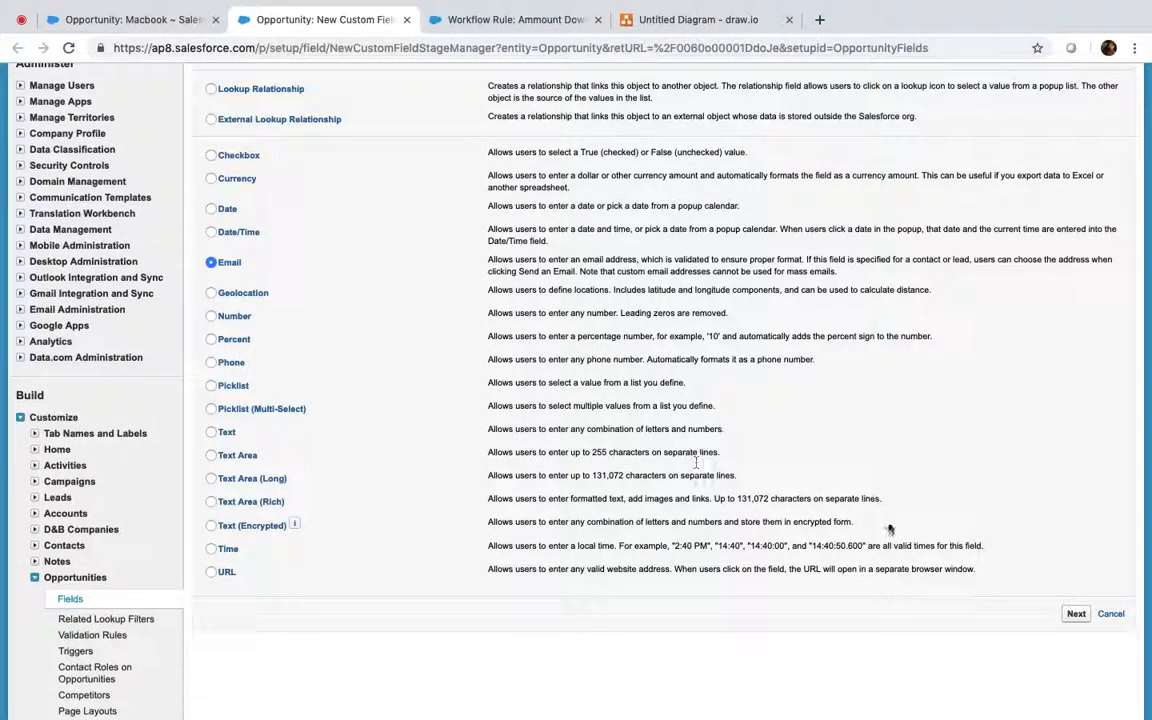
pyautogui.click(1075, 614)
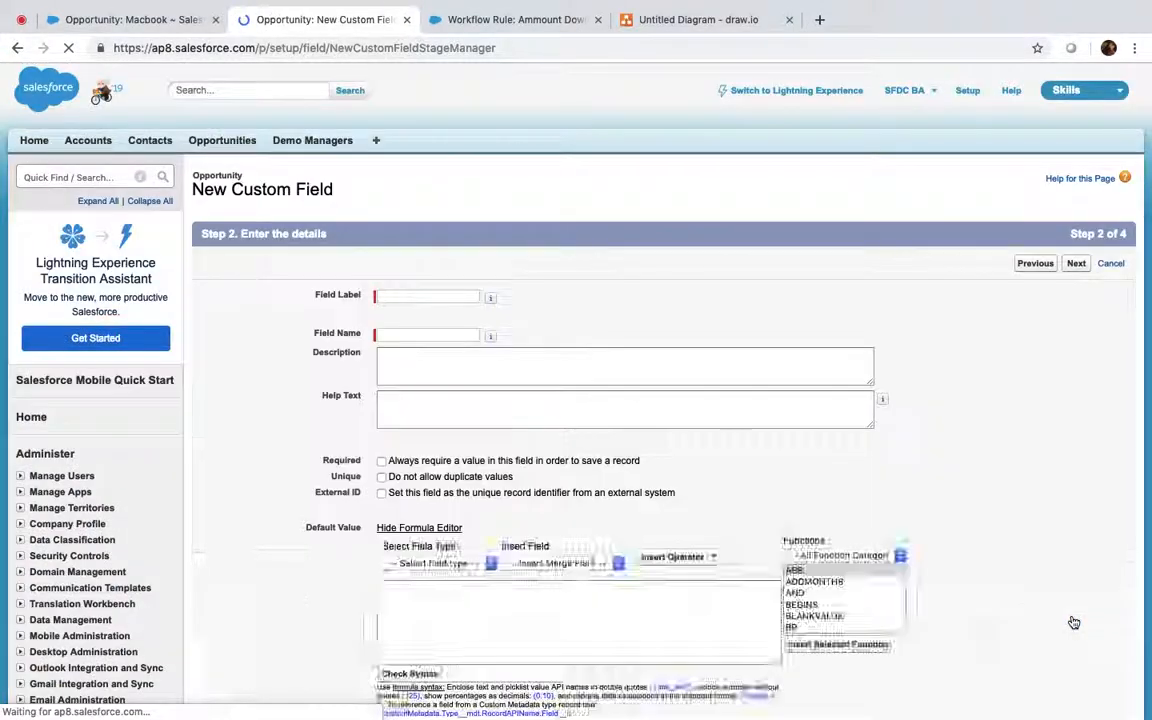
pyautogui.click(427, 296)
pyautogui.write('Email')
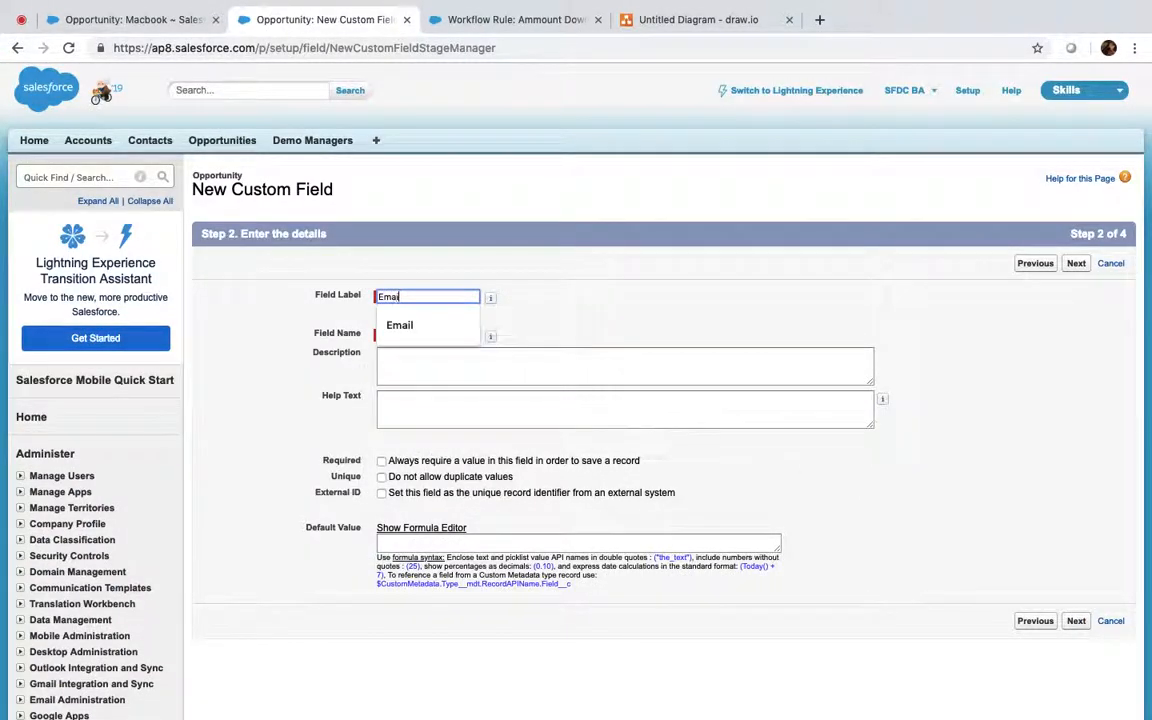
pyautogui.press('Tab')
# Step: Make the Email field visible to all profiles and save it to every page layout
pyautogui.click(1085, 264)
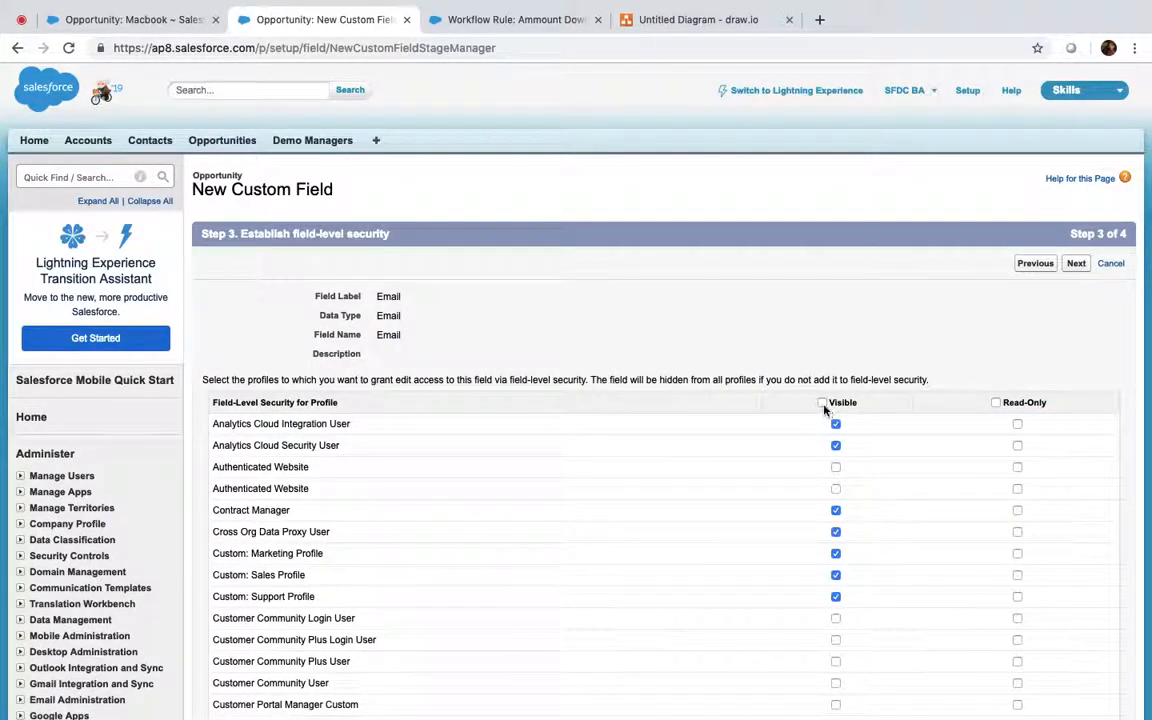
pyautogui.click(822, 402)
pyautogui.click(1076, 264)
pyautogui.click(1078, 266)
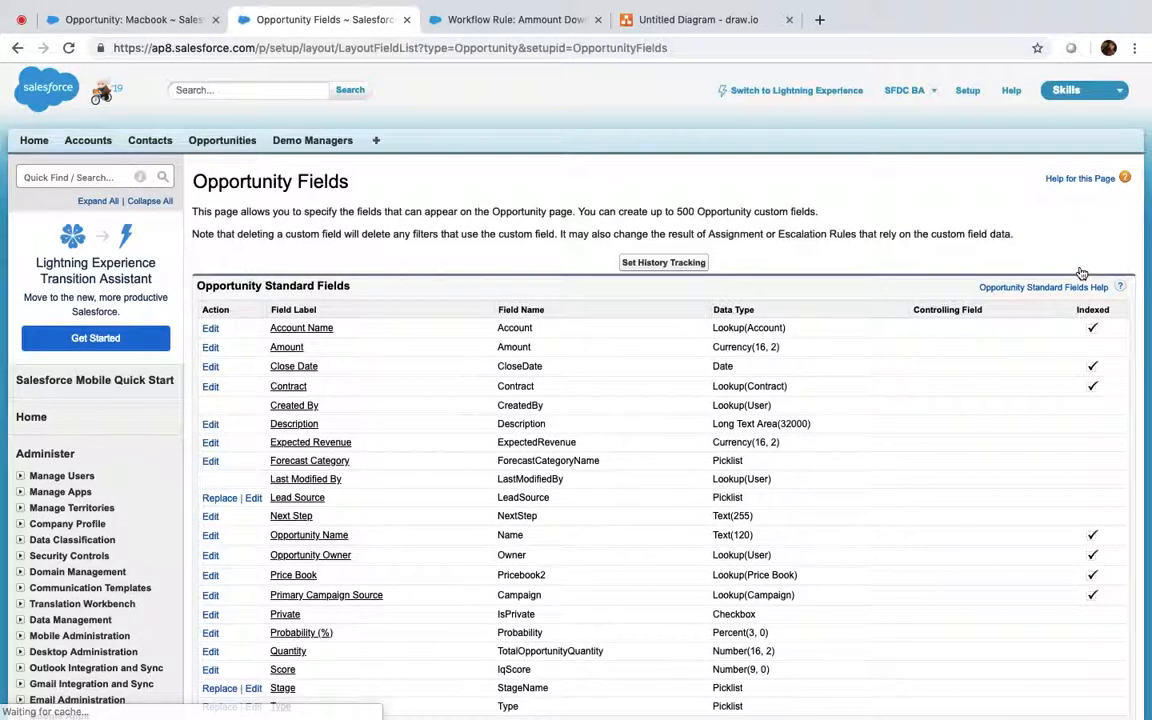
# Step: Reload Macbook and save the contact's e-mail address in its new Email field
pyautogui.click(116, 22)
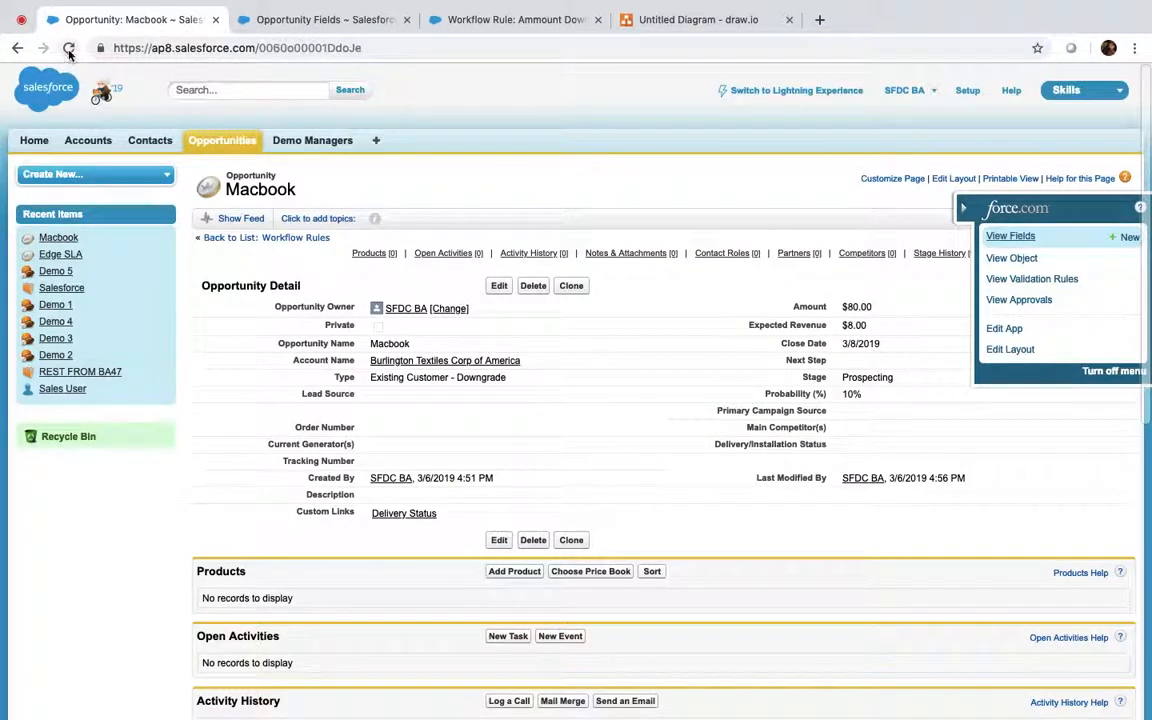
pyautogui.click(69, 48)
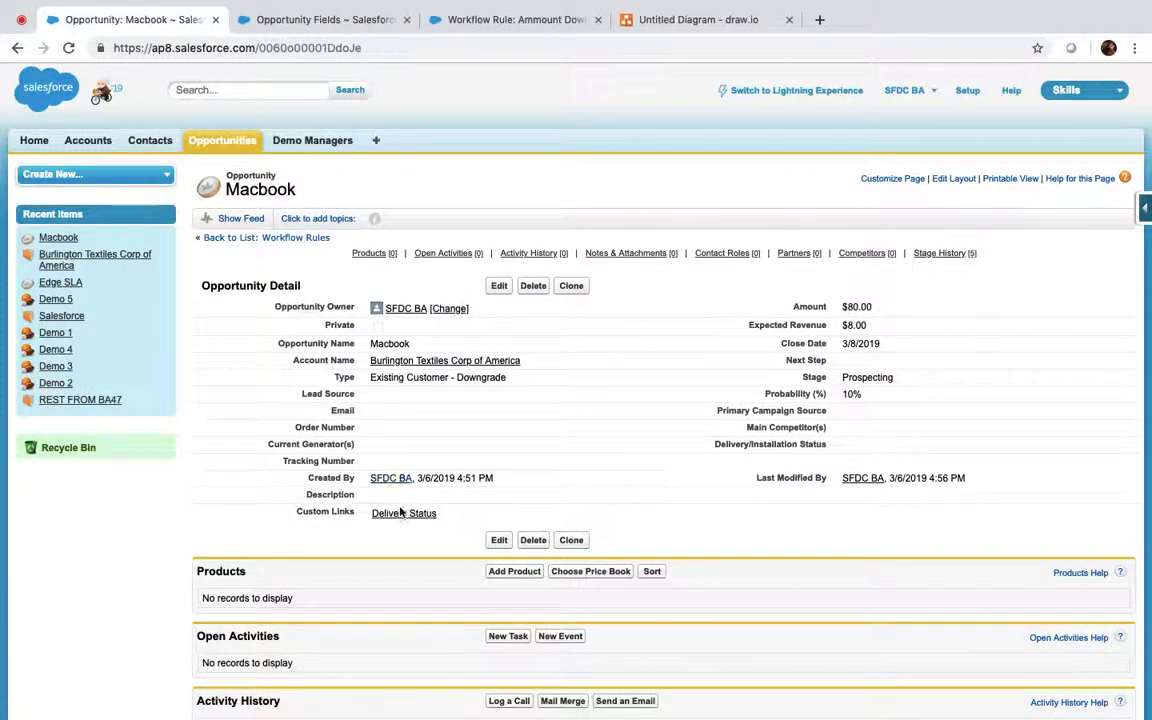
pyautogui.doubleClick(382, 416)
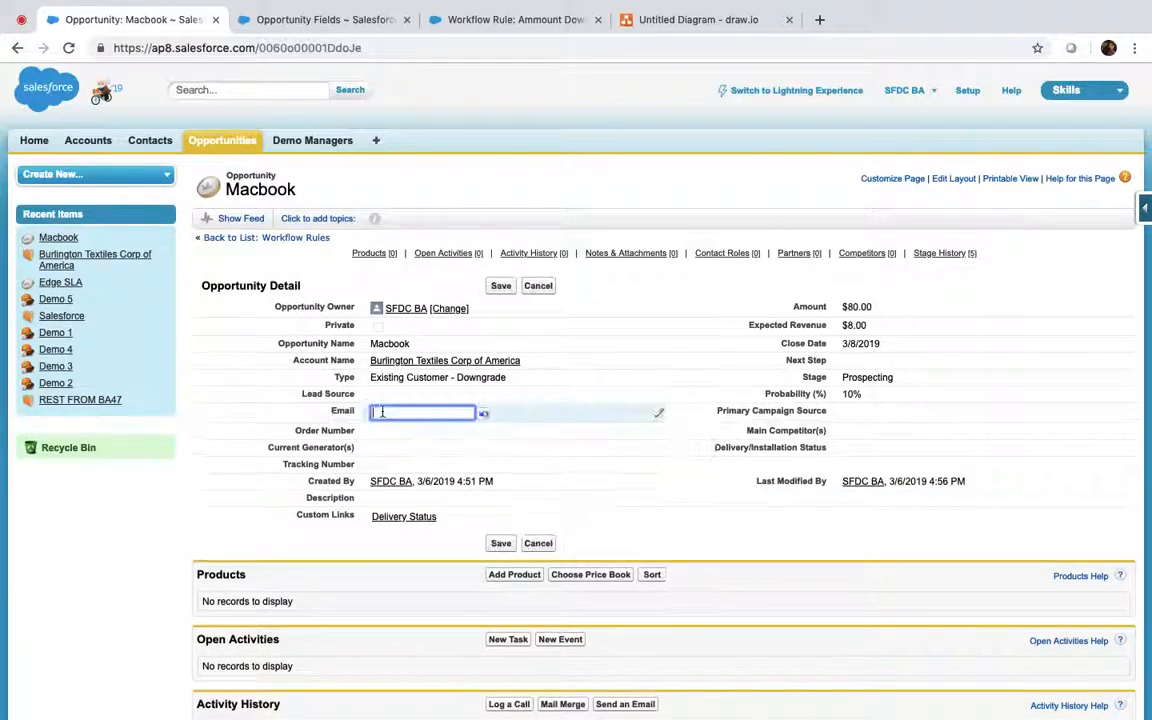
pyautogui.write('i.la')
pyautogui.hotkey('ctrl', 'a')
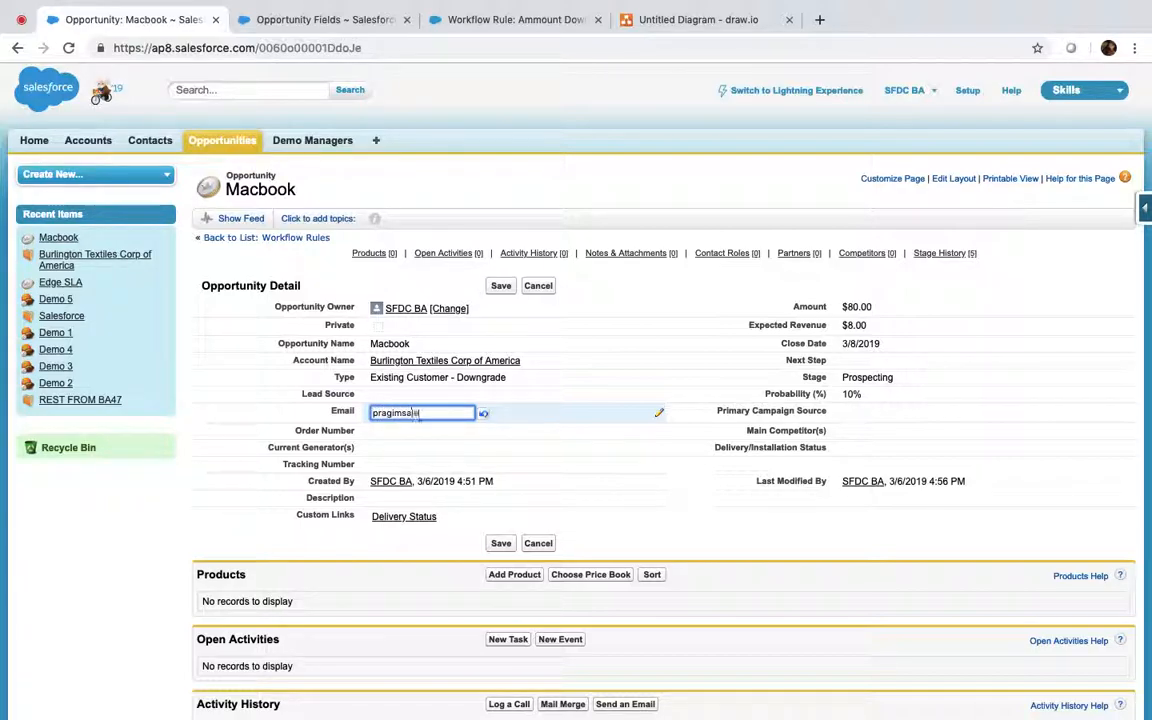
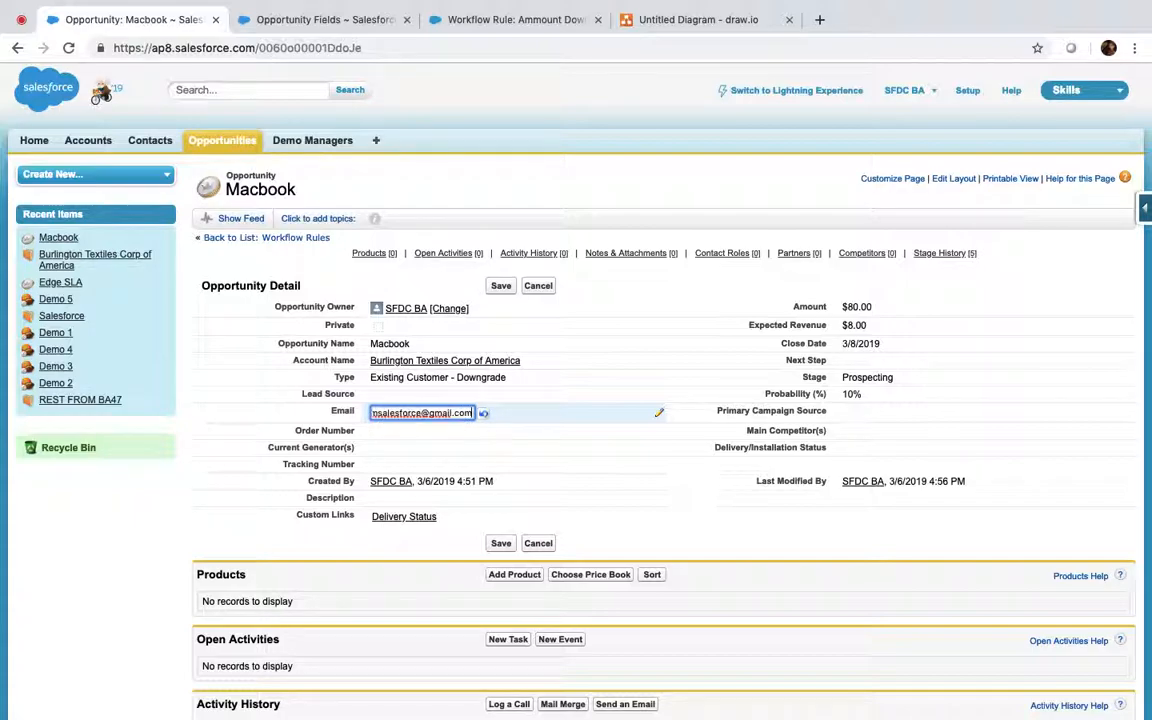
pyautogui.click(502, 287)
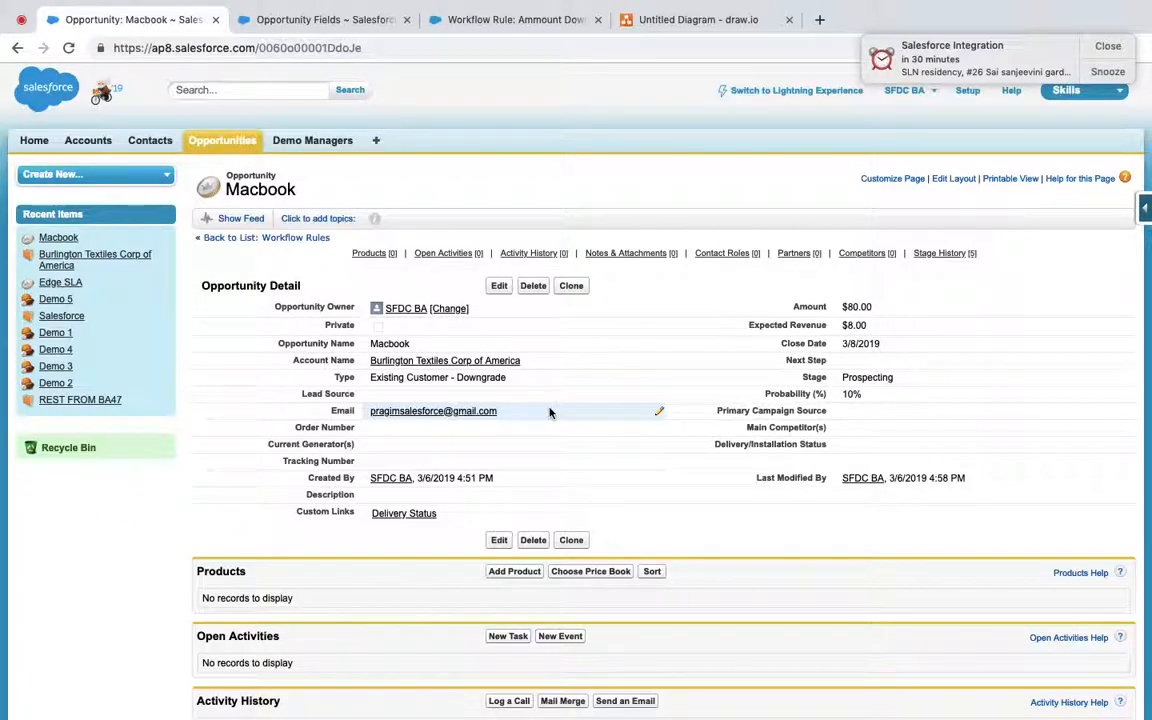
# Step: Close the Salesforce Integration meeting reminder notification
pyautogui.click(1107, 47)
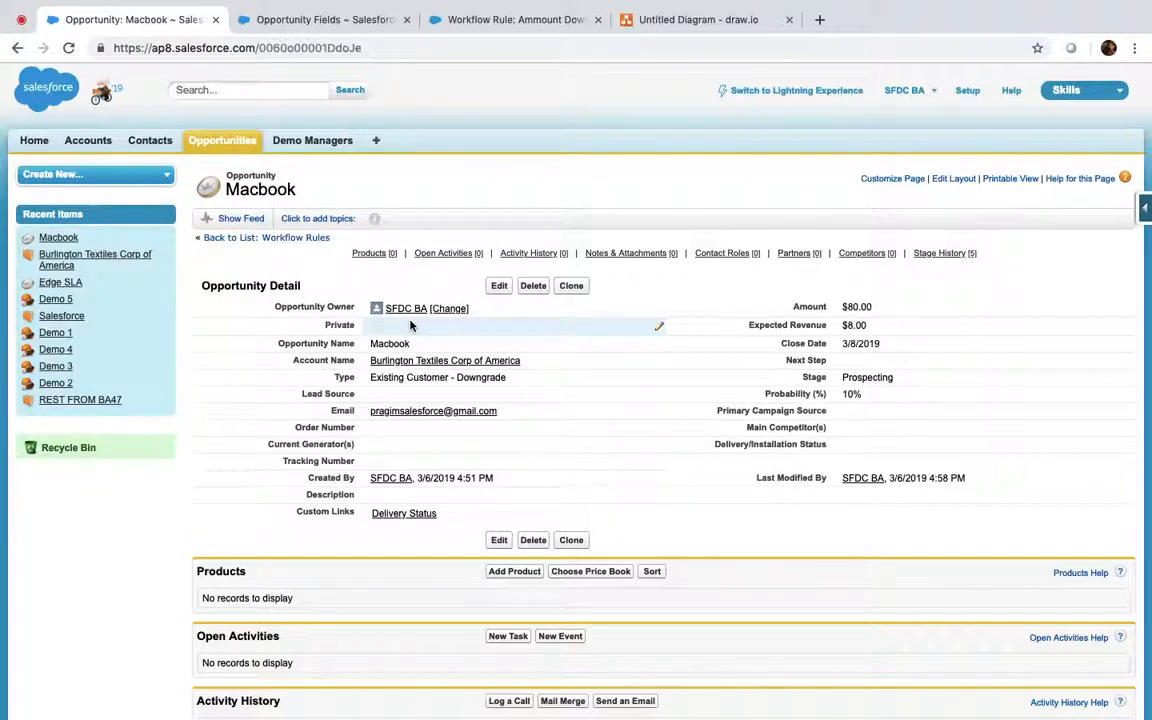
# Step: From the Ammount Downgrade rule page, search Quick Find for 'classic' and open Classic Email Templates
pyautogui.click(515, 20)
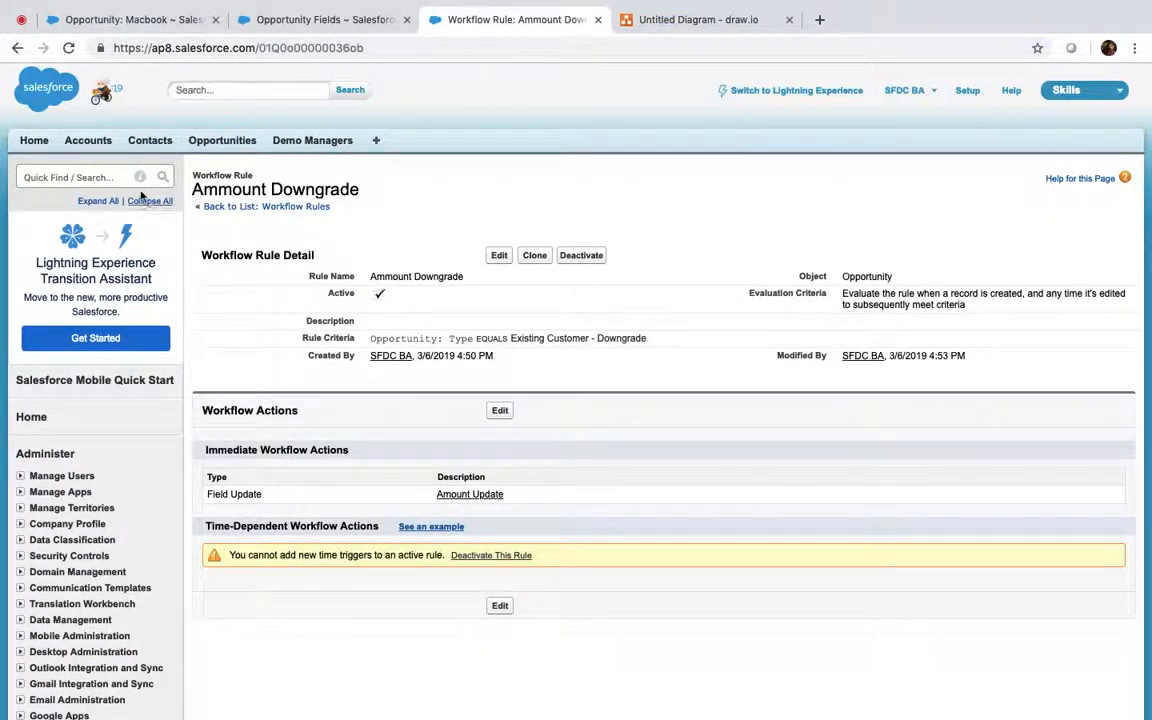
pyautogui.click(101, 177)
pyautogui.write('classic')
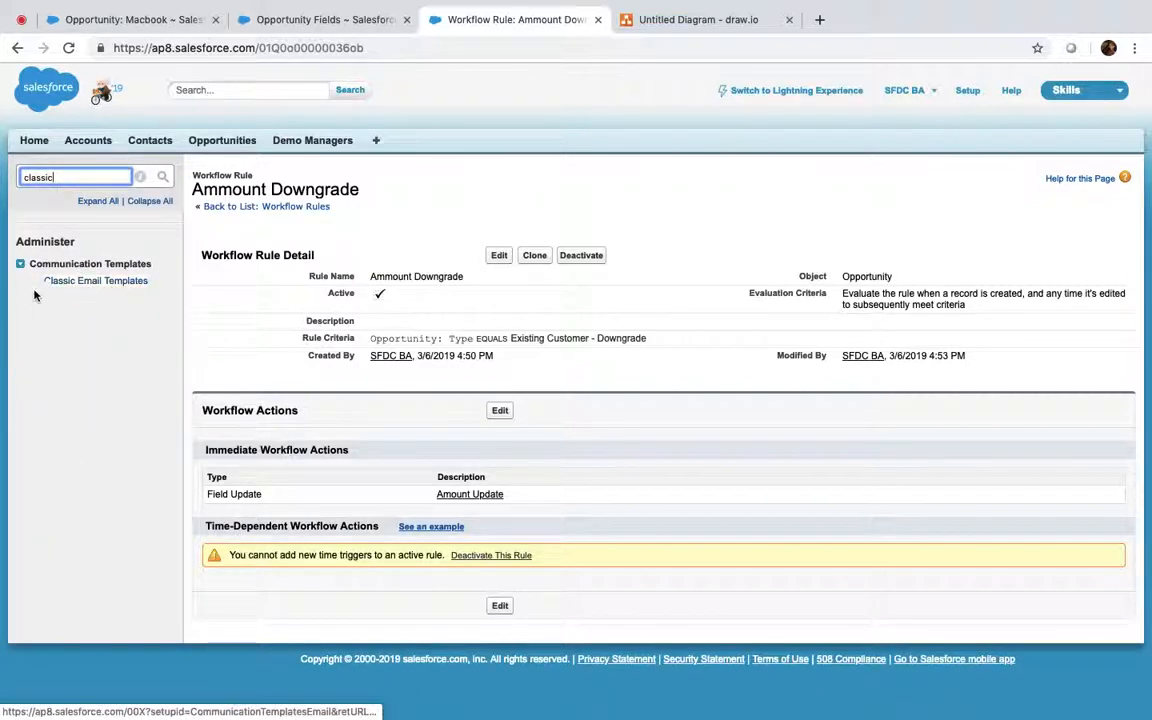
pyautogui.click(92, 283)
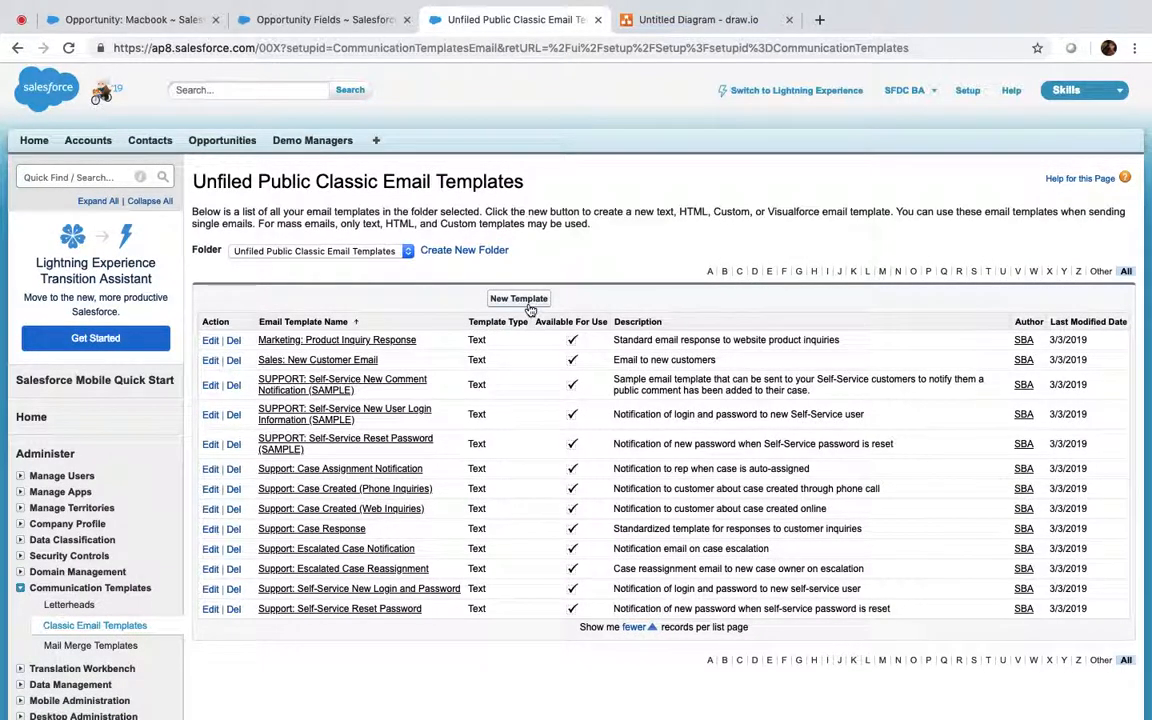
# Step: Create an email template folder labelled 'Opportunity' with Read/Write public folder access and save it
pyautogui.click(518, 298)
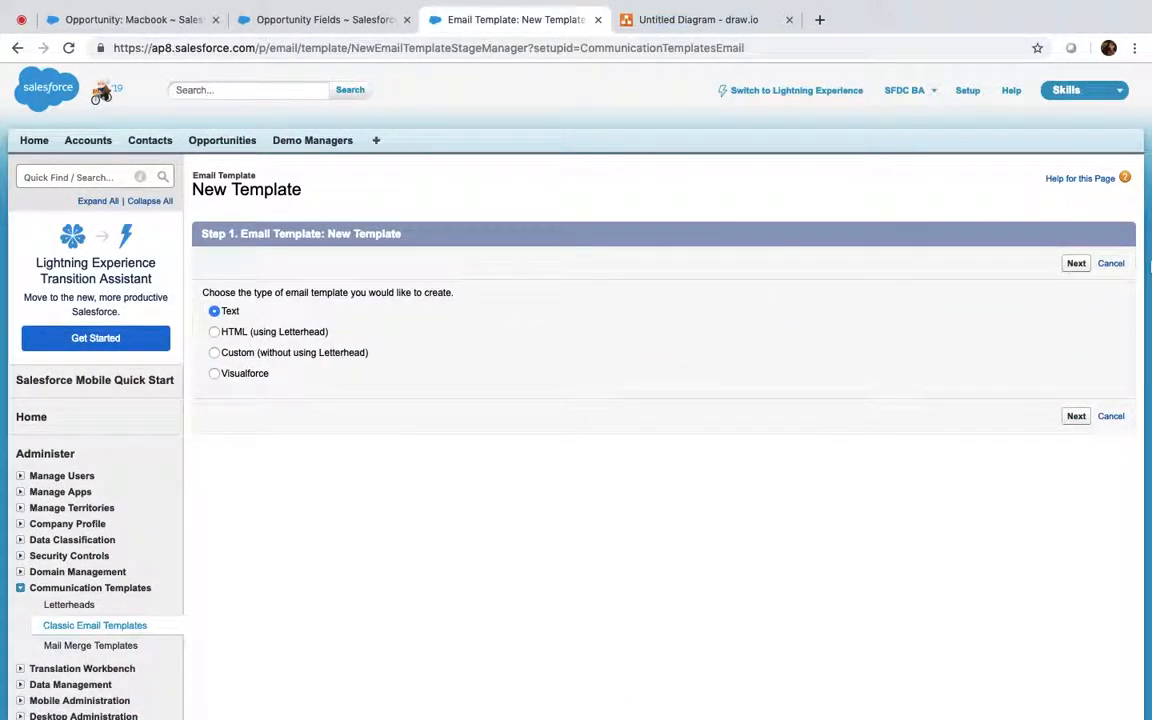
pyautogui.click(1111, 263)
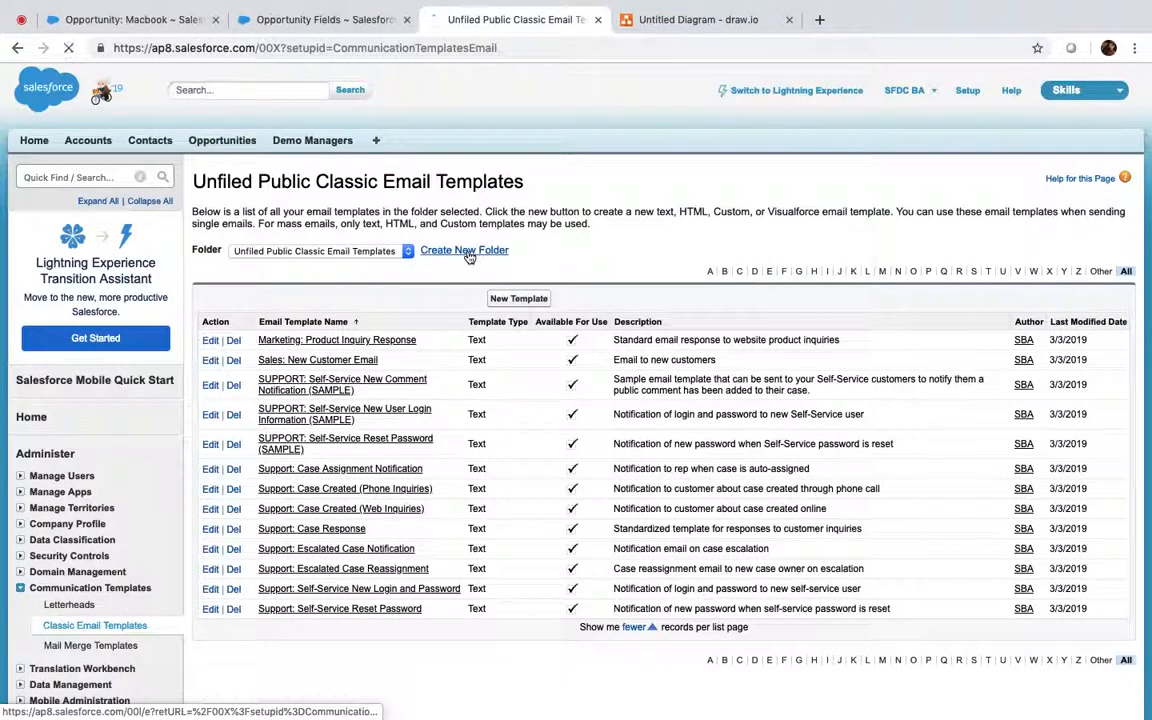
pyautogui.click(464, 251)
pyautogui.click(428, 287)
pyautogui.write('Opportunity')
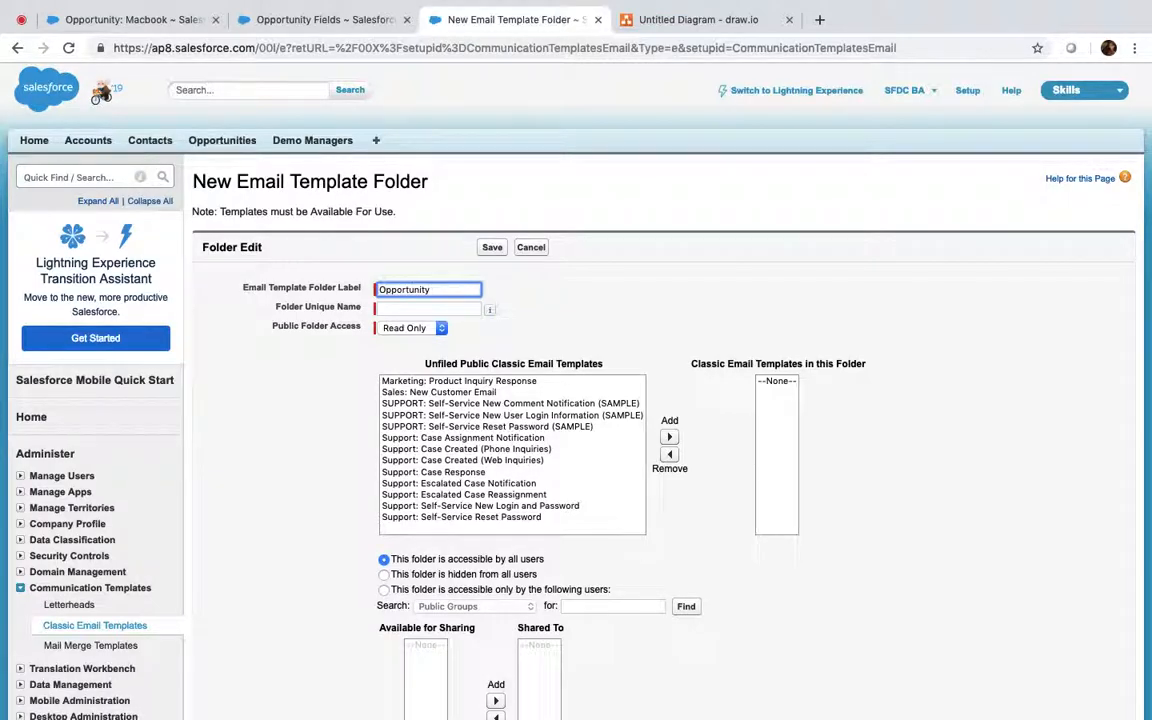
pyautogui.press('Tab')
pyautogui.click(437, 328)
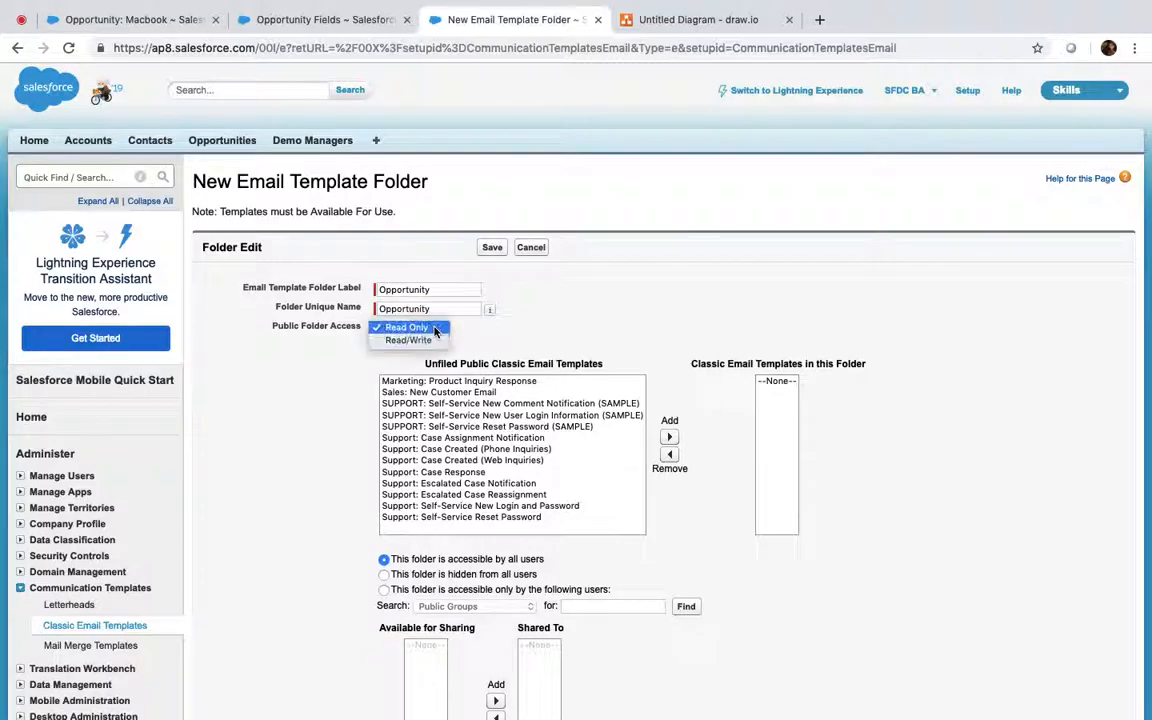
pyautogui.click(408, 341)
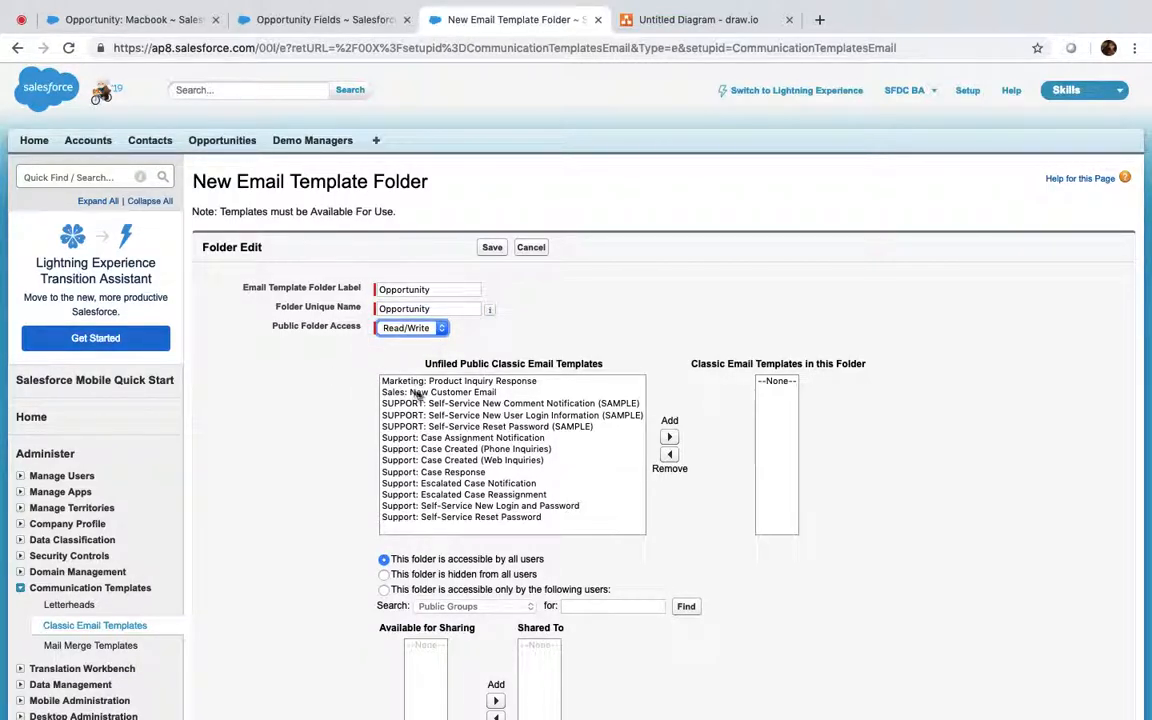
pyautogui.scroll(-2, 443, 400)
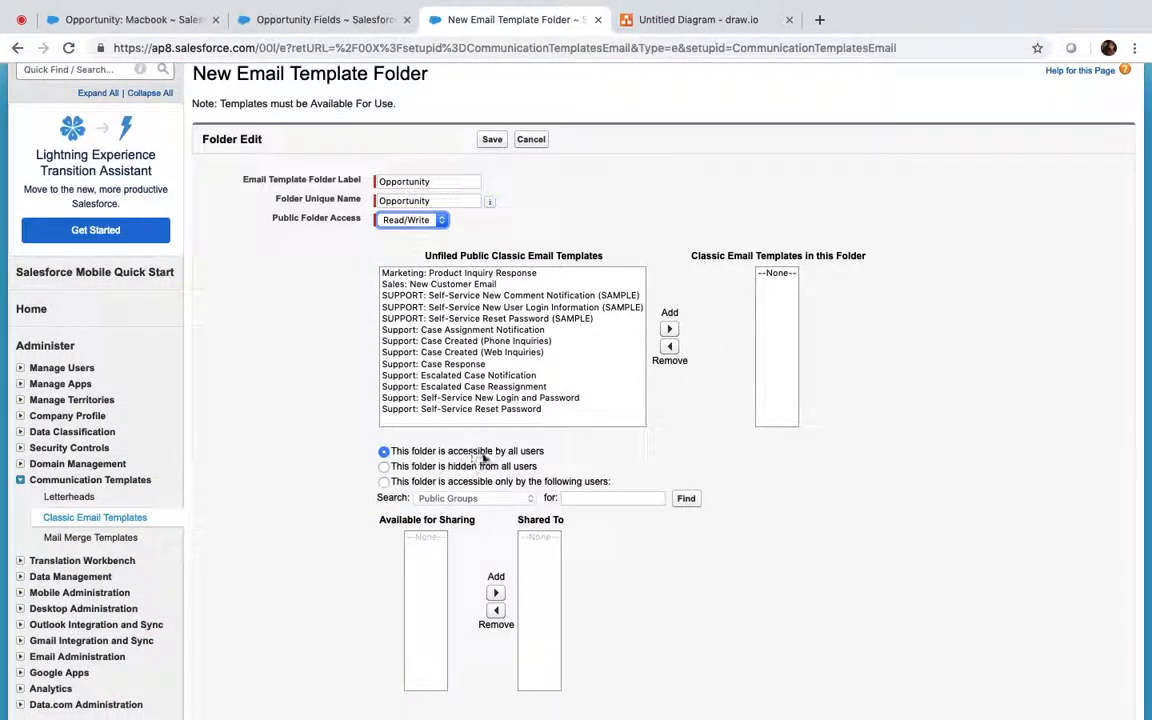
pyautogui.scroll(-1, 531, 455)
pyautogui.scroll(-5, 531, 455)
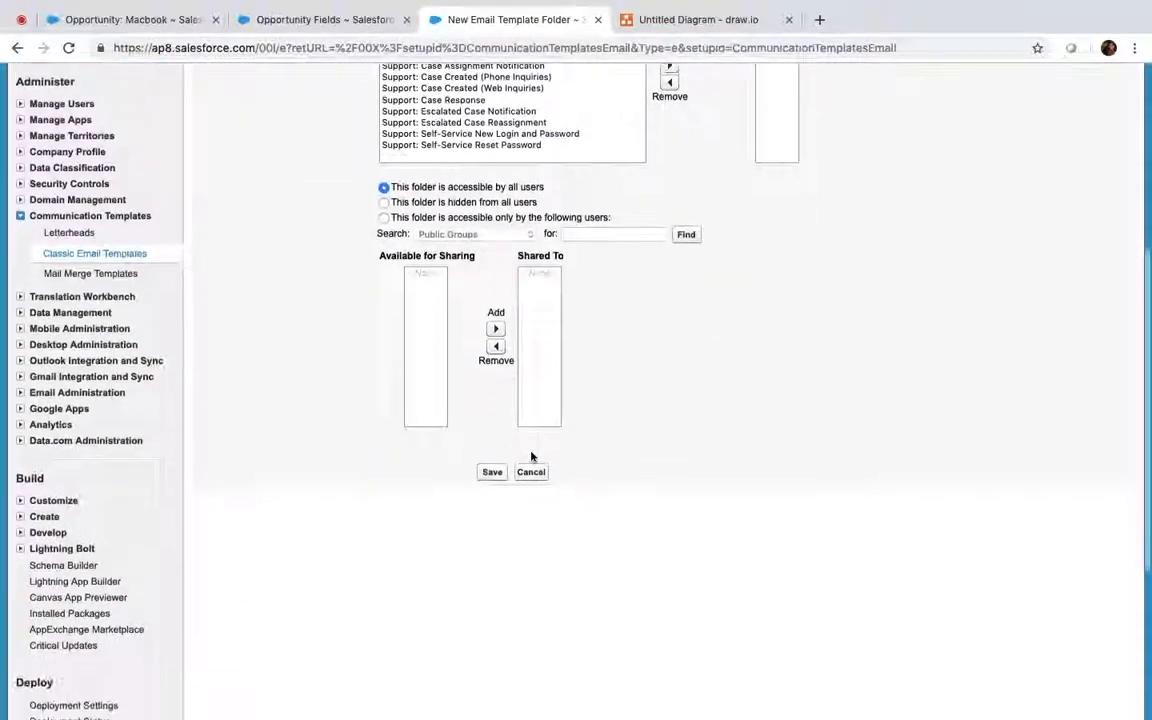
pyautogui.click(489, 449)
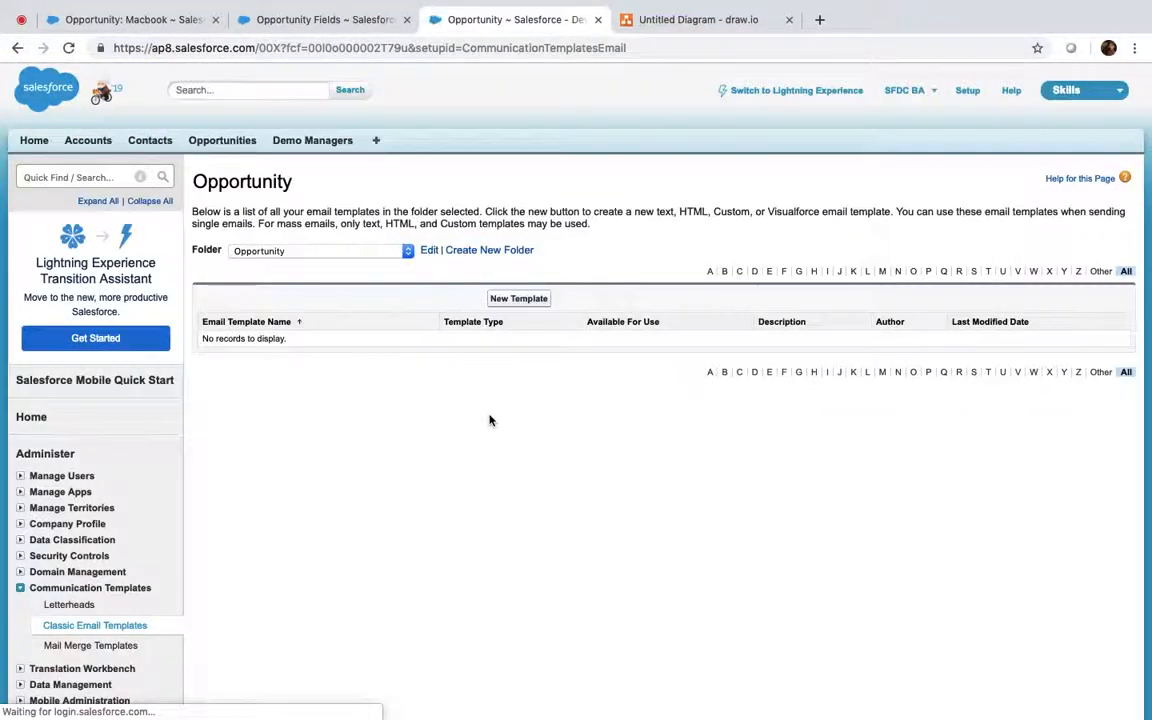
# Step: Start a Text template named 'Amount Downgrade Confirmed' in the Opportunity folder, marked available for use
pyautogui.click(516, 300)
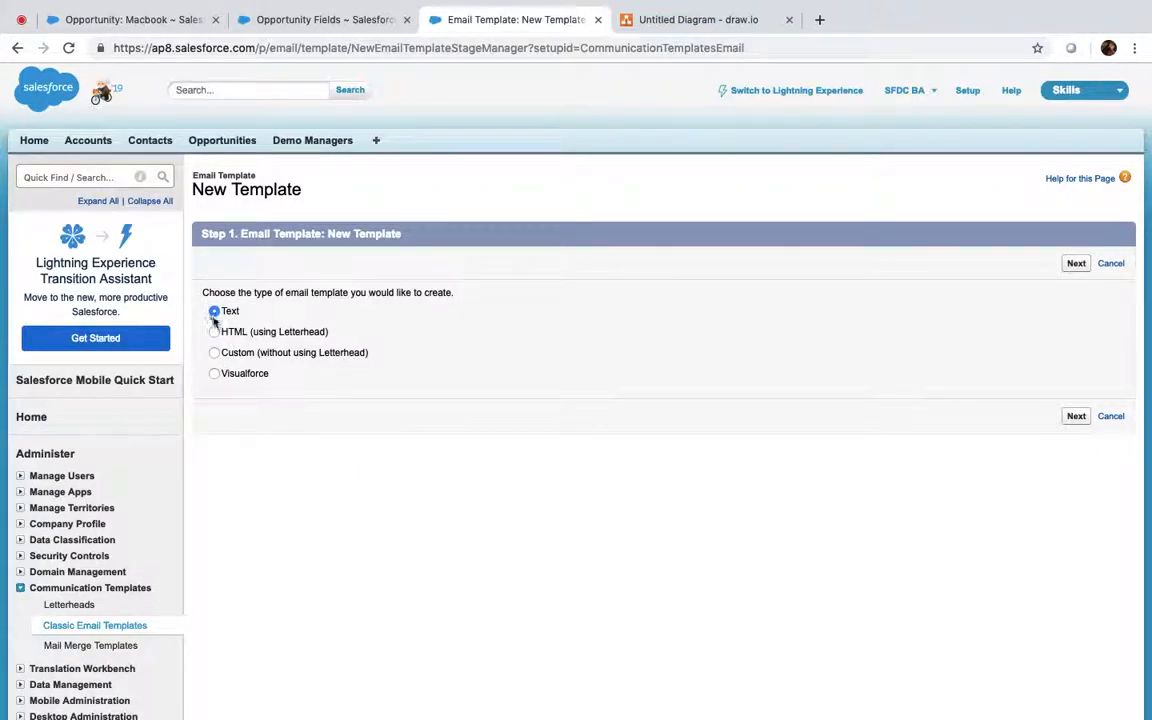
pyautogui.click(1075, 264)
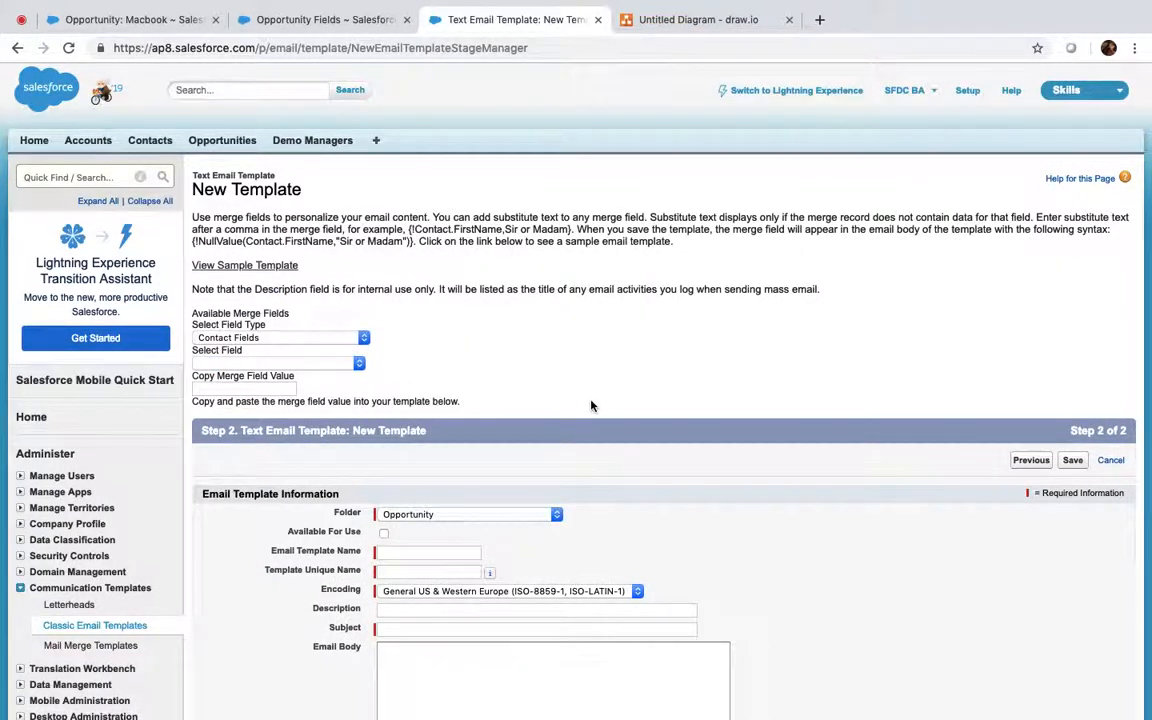
pyautogui.scroll(-3, 591, 405)
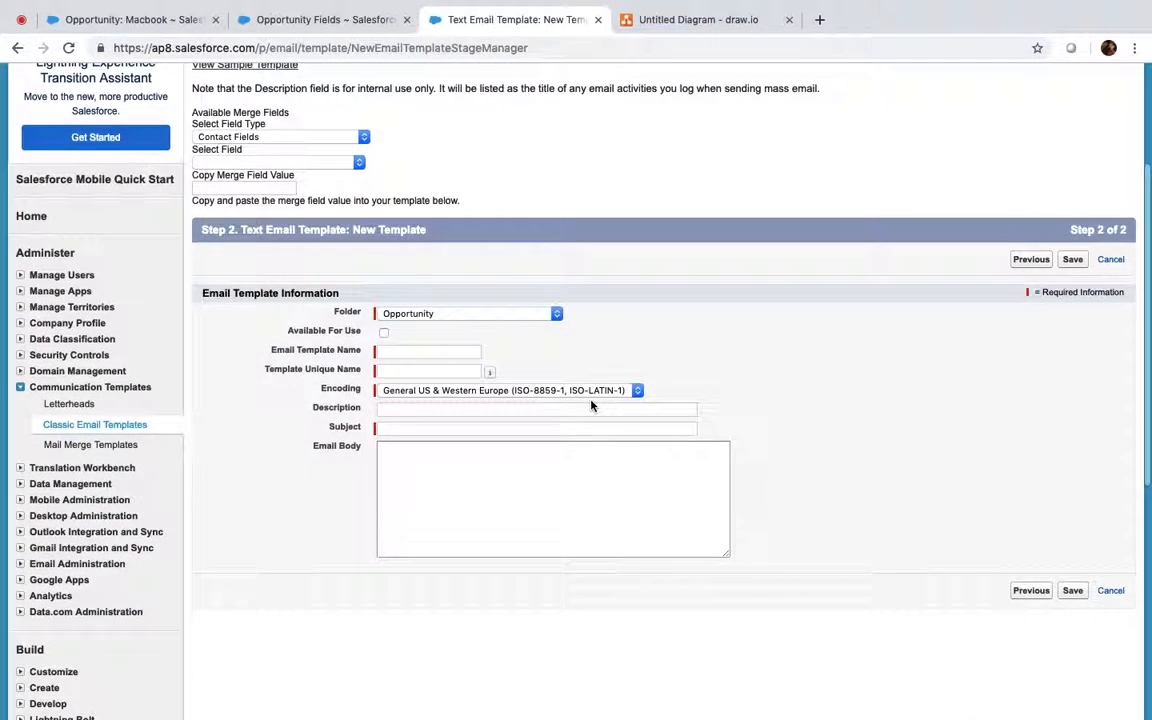
pyautogui.click(384, 334)
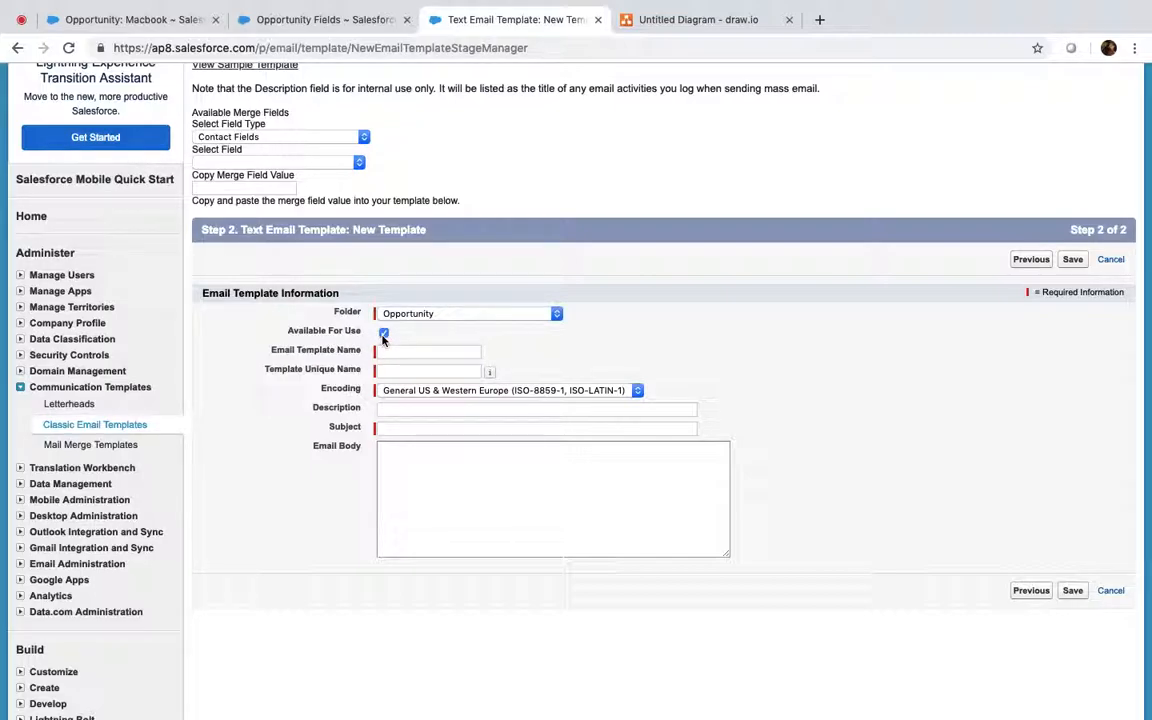
pyautogui.click(394, 352)
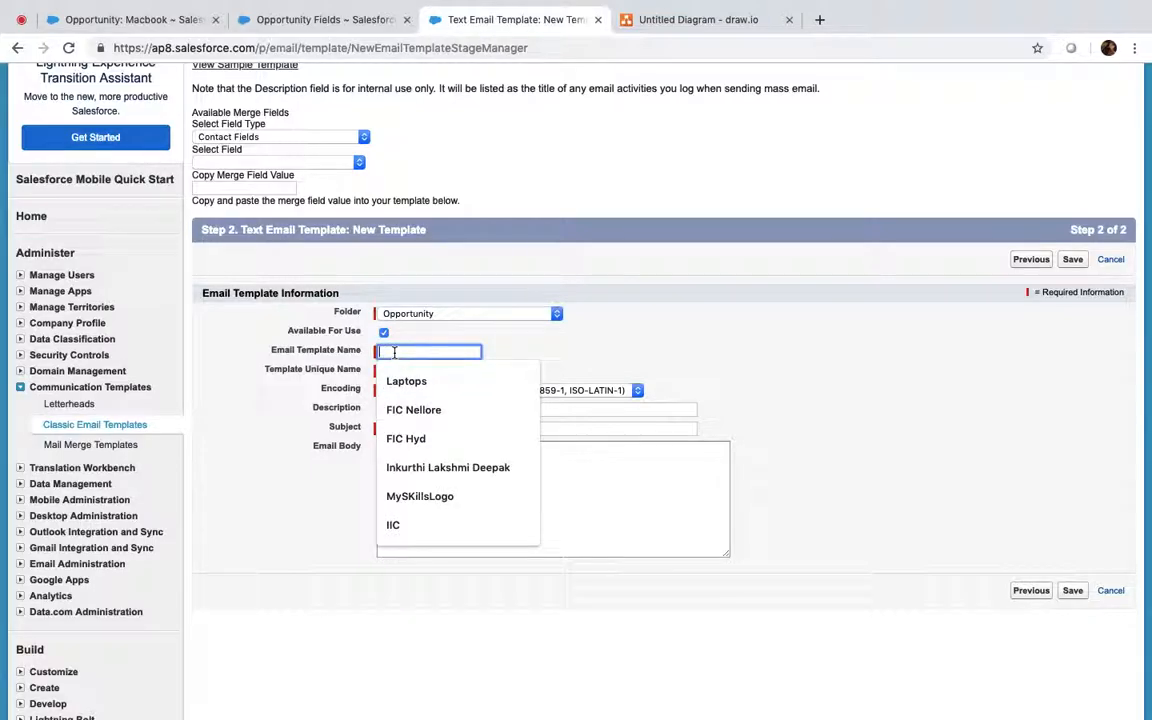
pyautogui.write('Amount')
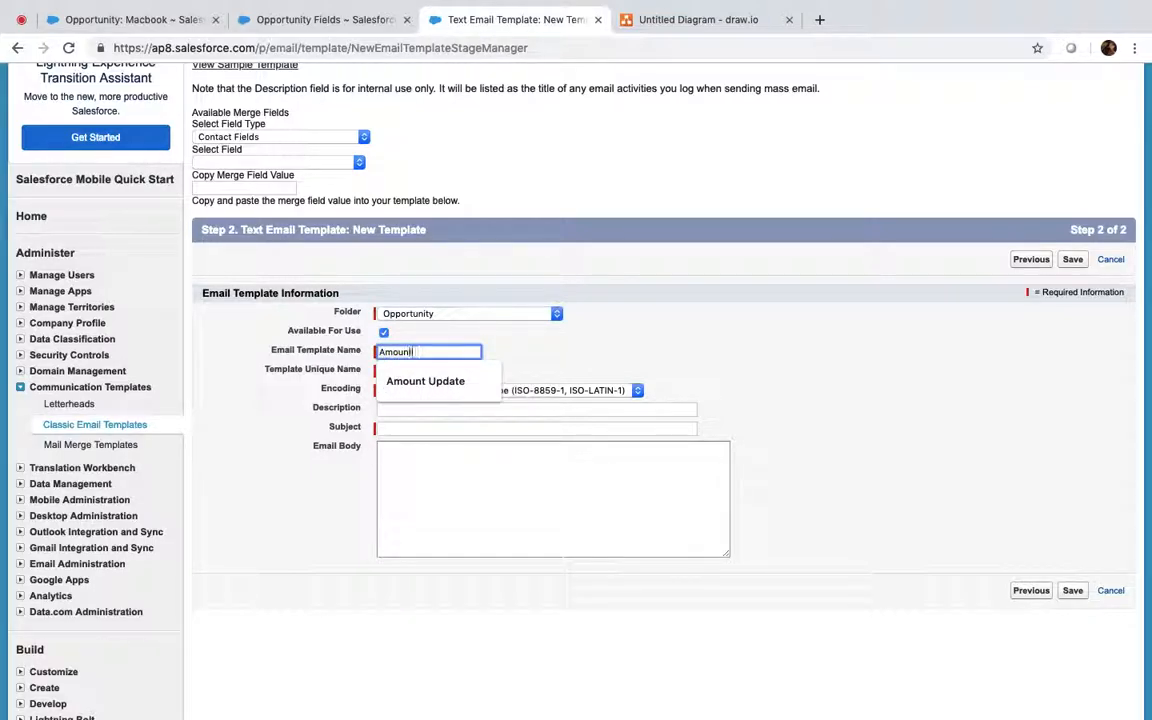
pyautogui.write(' Downgrade')
pyautogui.write(' Confirmed')
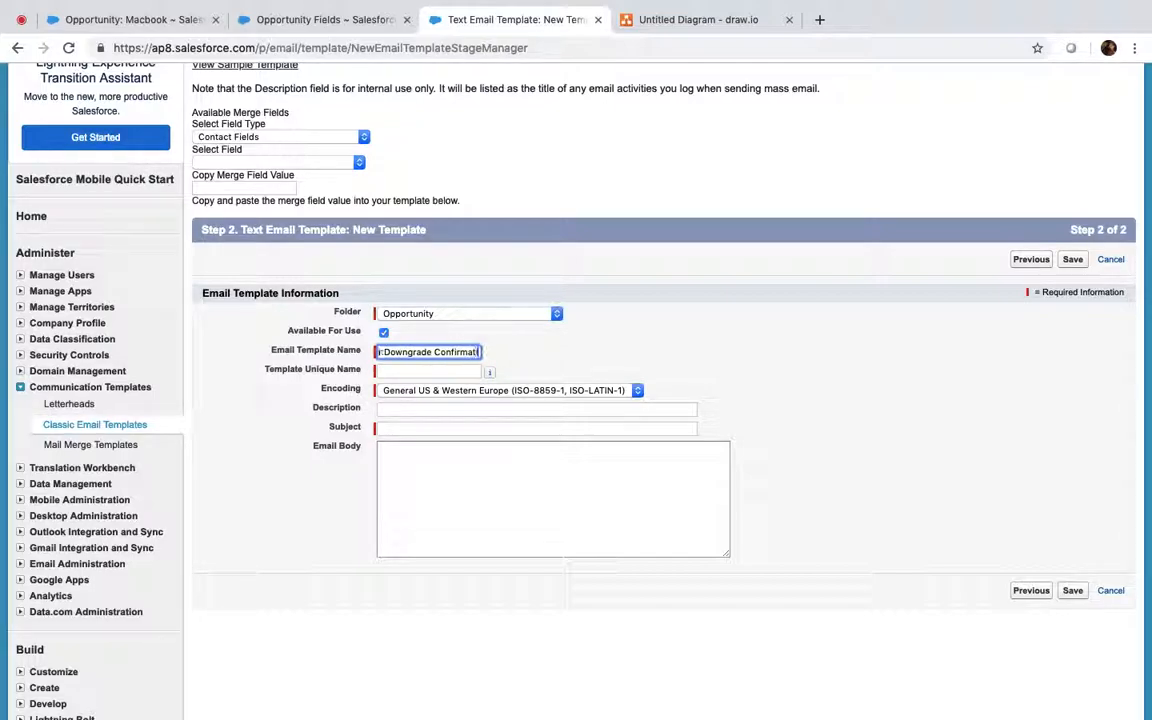
pyautogui.press('Tab')
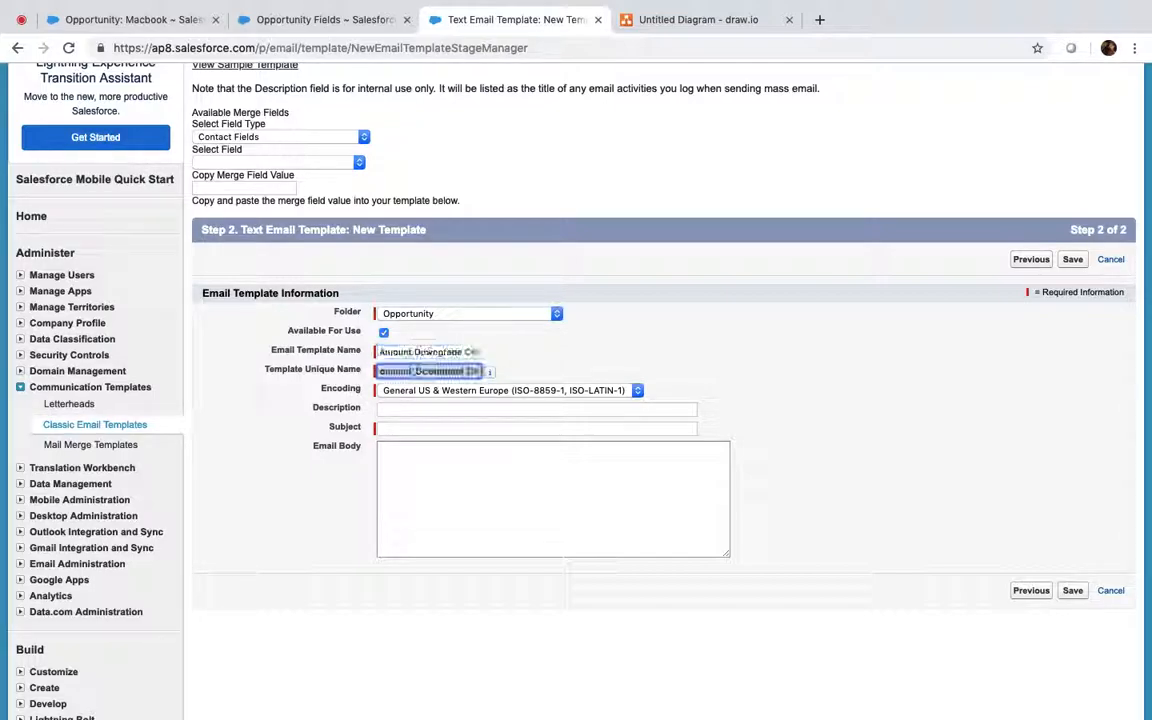
# Step: Enter the subject 'Your Opportunity Name is Downgraded', then delete 'Opportunity Name' to leave a gap
pyautogui.click(410, 427)
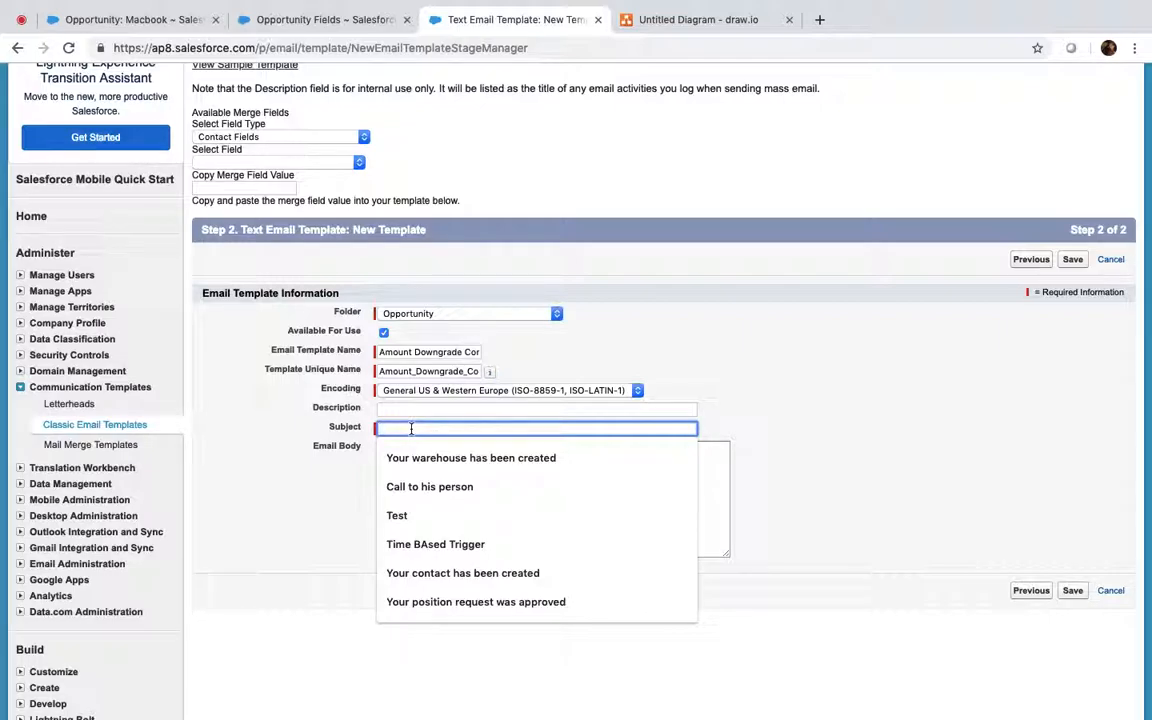
pyautogui.write('Your')
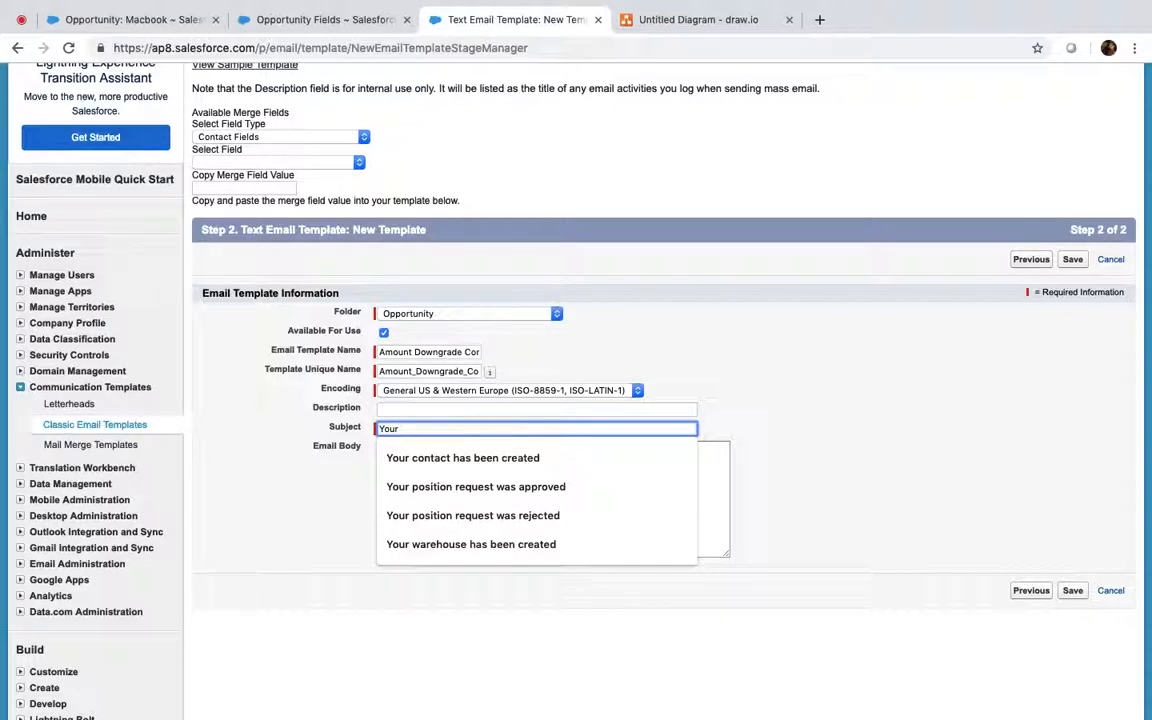
pyautogui.write('Opp')
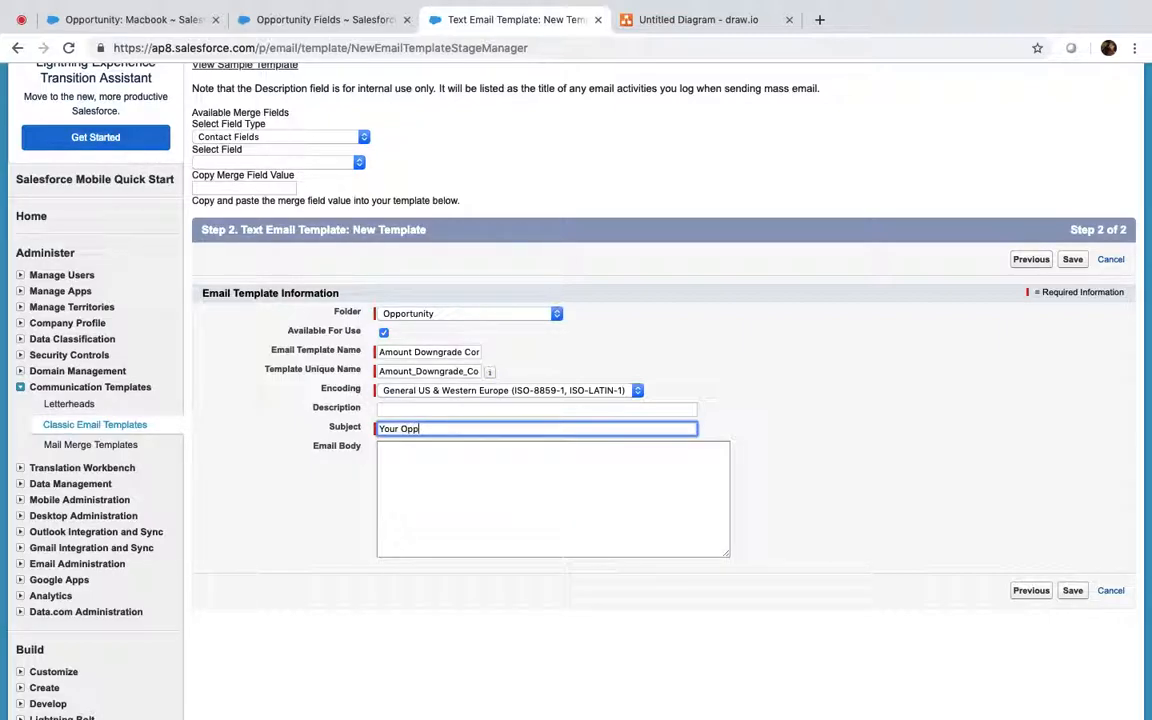
pyautogui.write('ortunity')
pyautogui.write('Downgraded')
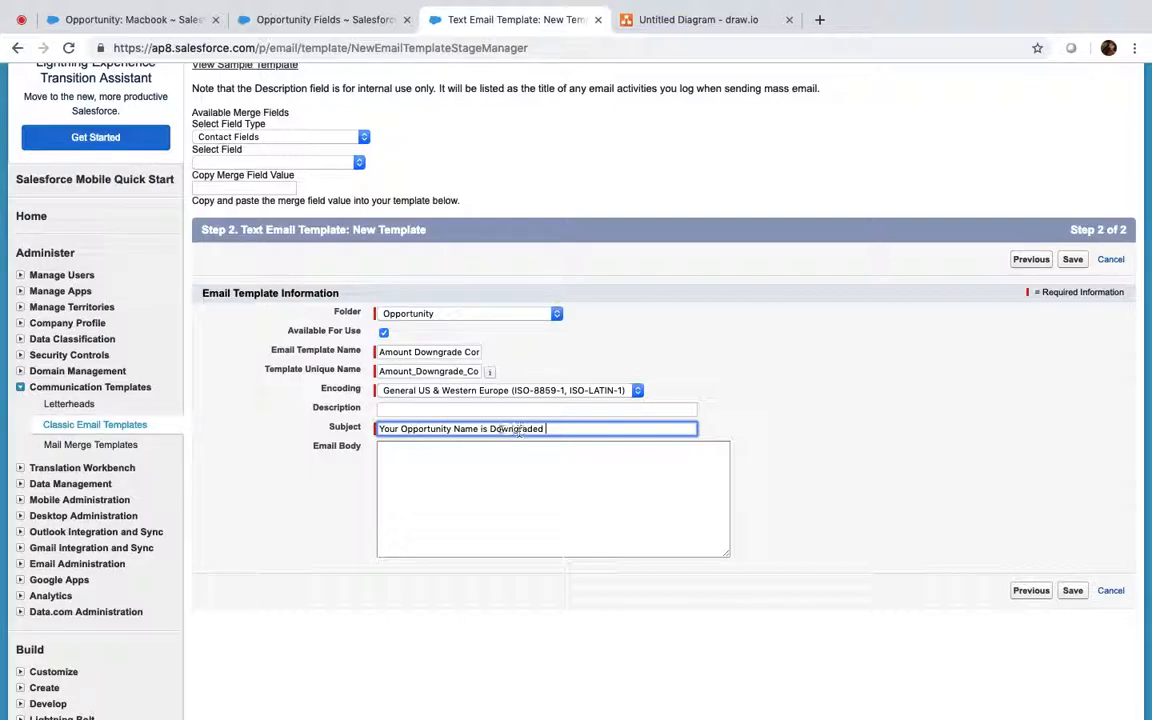
pyautogui.click(400, 428)
pyautogui.click(150, 20)
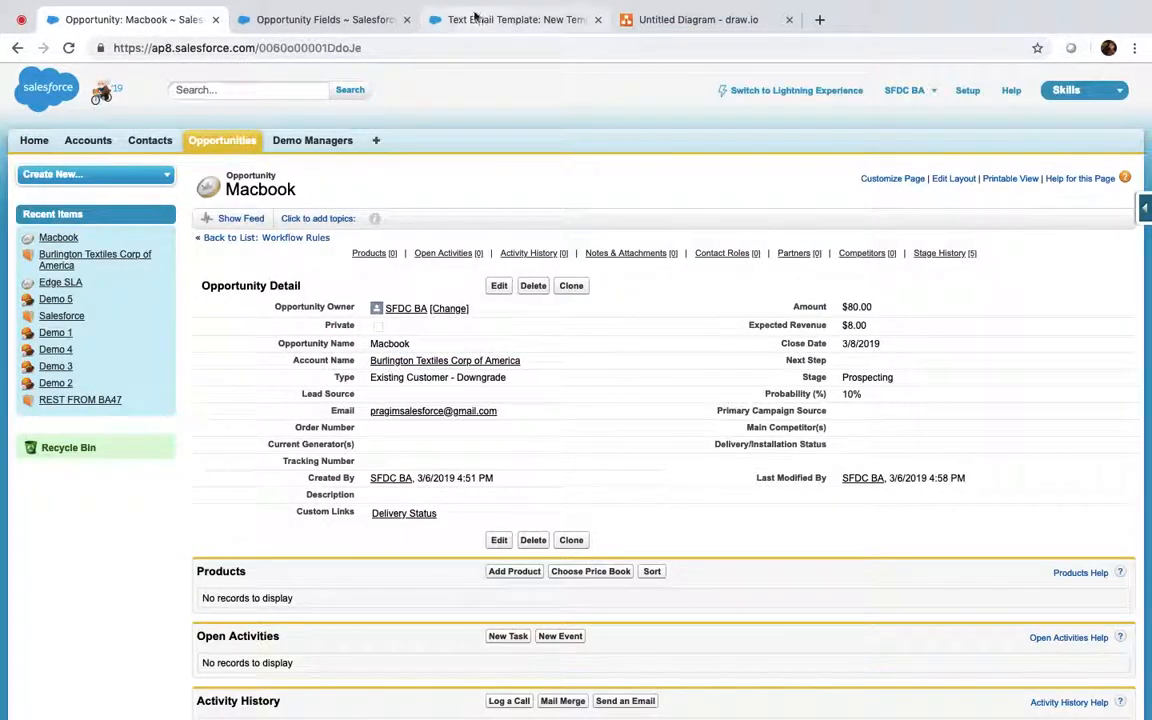
pyautogui.click(430, 20)
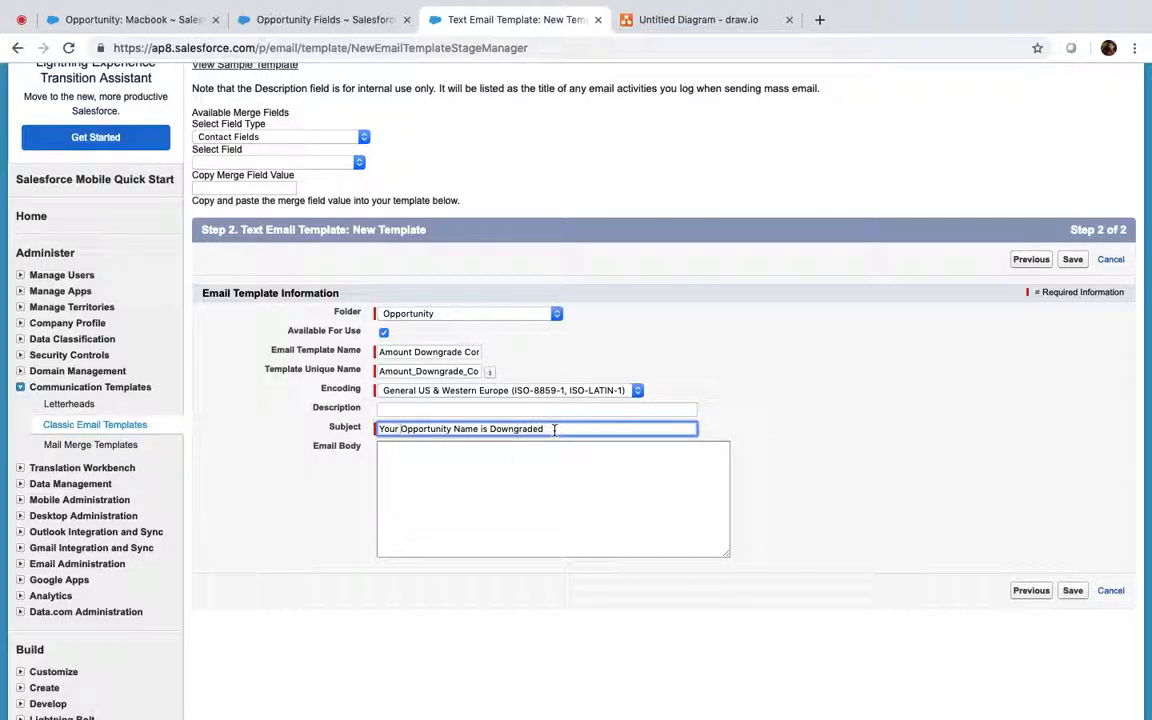
pyautogui.keyDown('shift'); pyautogui.click(479, 430); pyautogui.keyUp('shift')
pyautogui.press('BackSpace')
pyautogui.scroll(2, 365, 230)
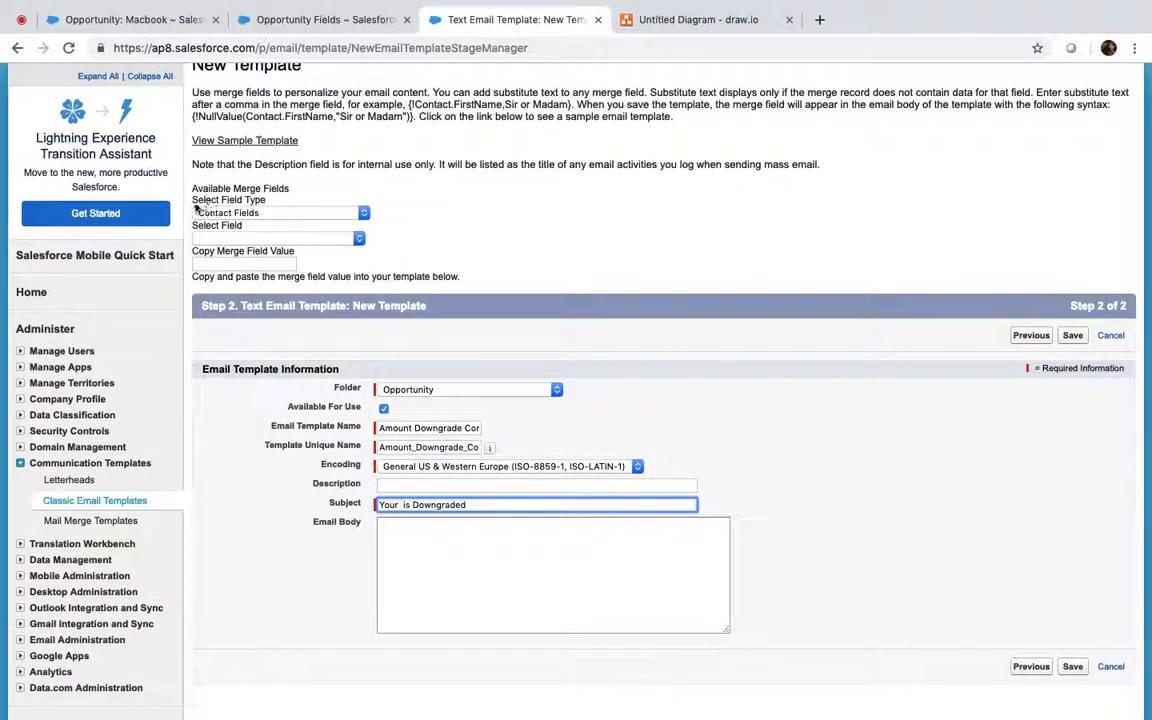
# Step: Copy an Opportunity Fields merge field and paste it into the subject's gap
pyautogui.click(281, 213)
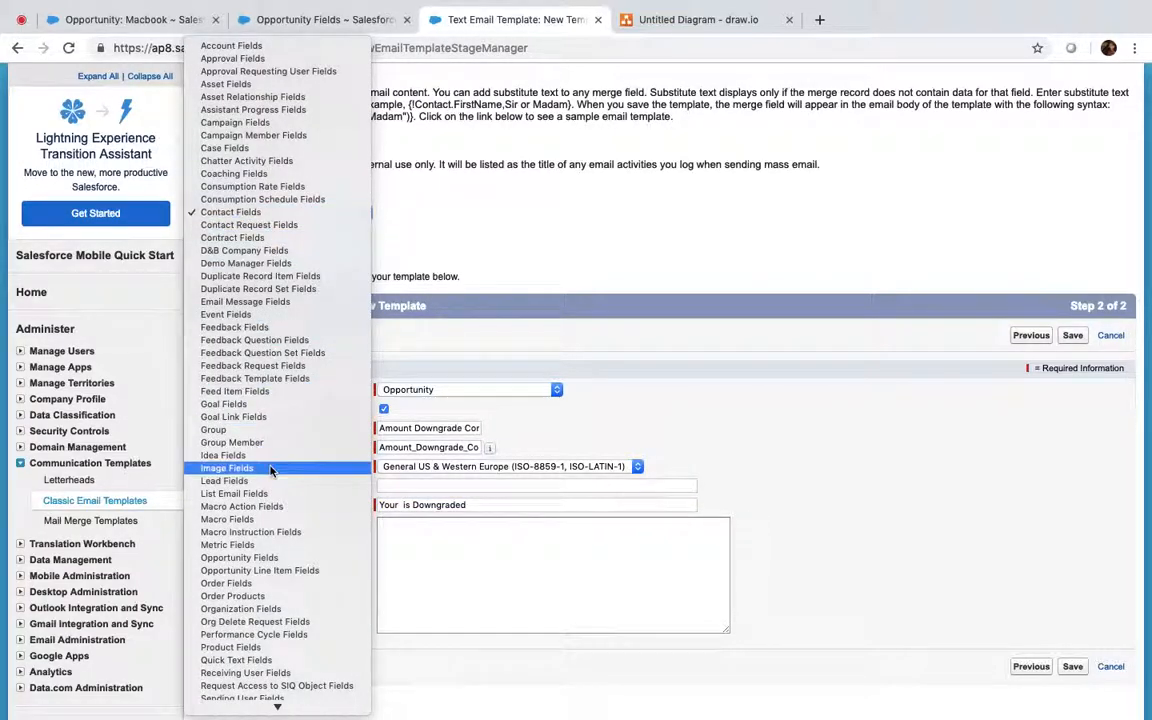
pyautogui.scroll(-2, 245, 440)
pyautogui.scroll(-4, 262, 580)
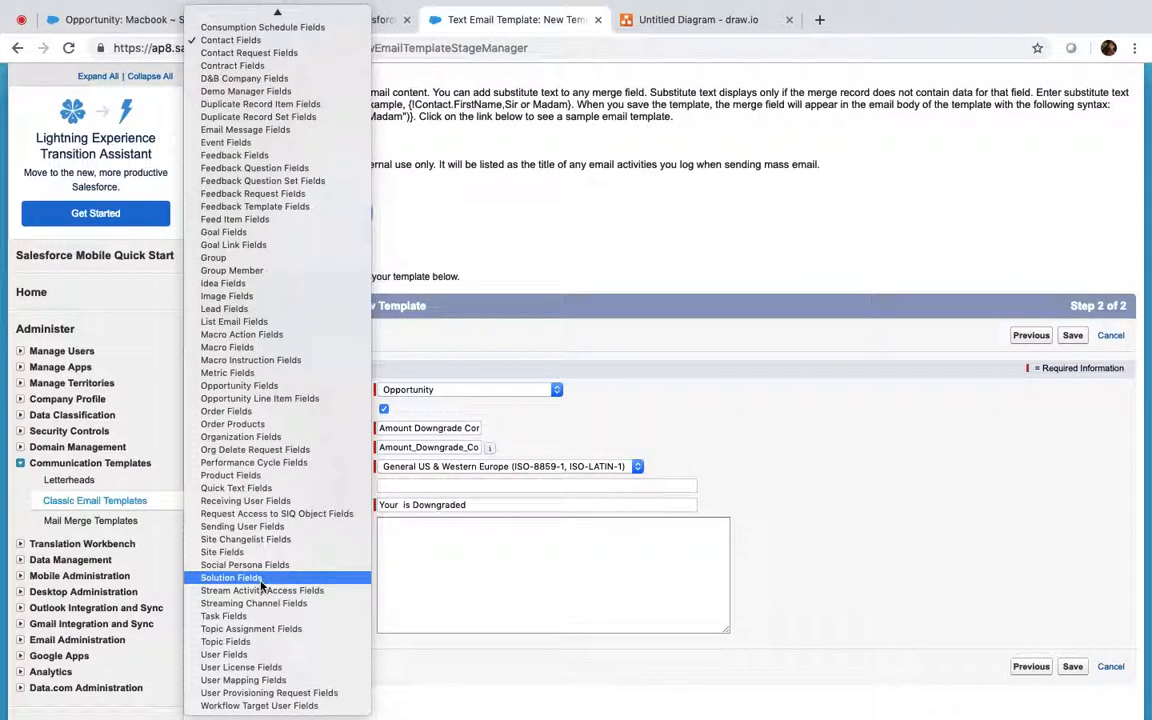
pyautogui.click(242, 392)
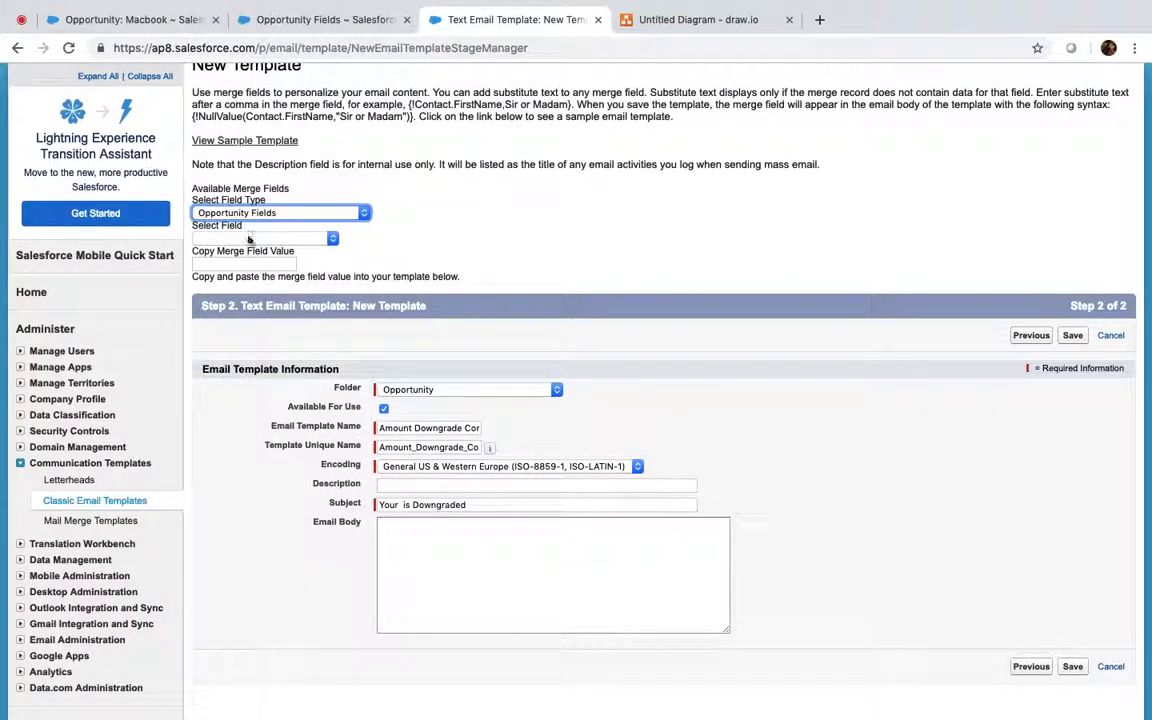
pyautogui.click(248, 240)
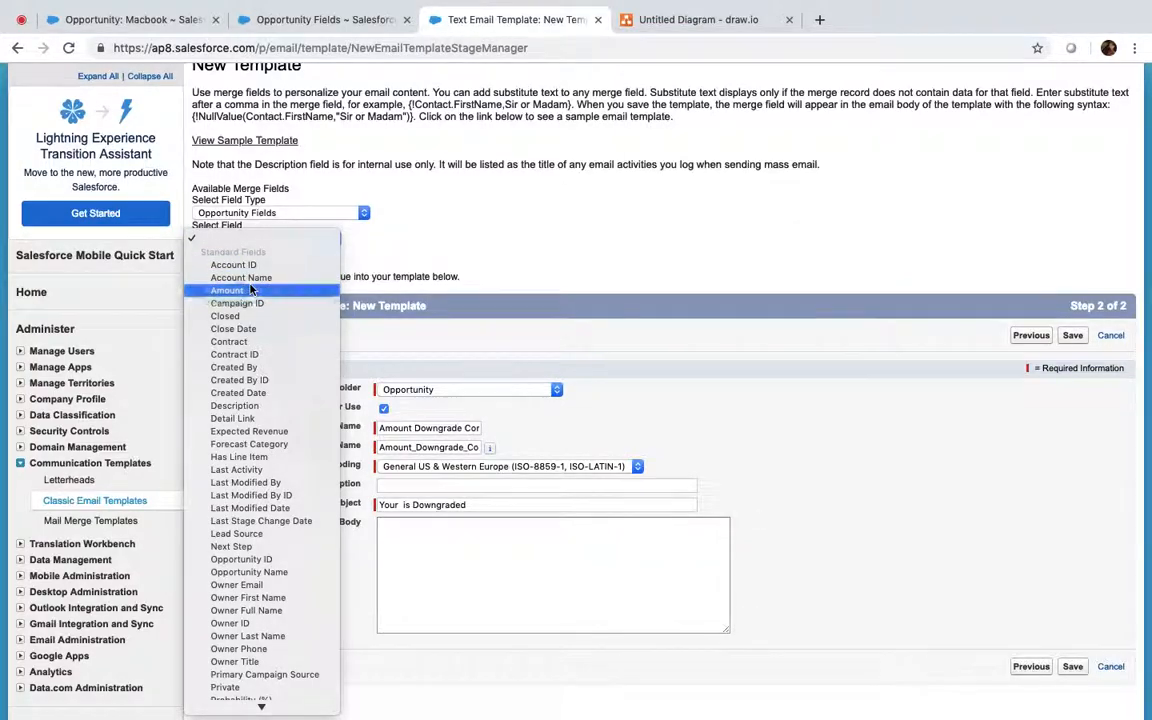
pyautogui.click(245, 290)
pyautogui.click(245, 264)
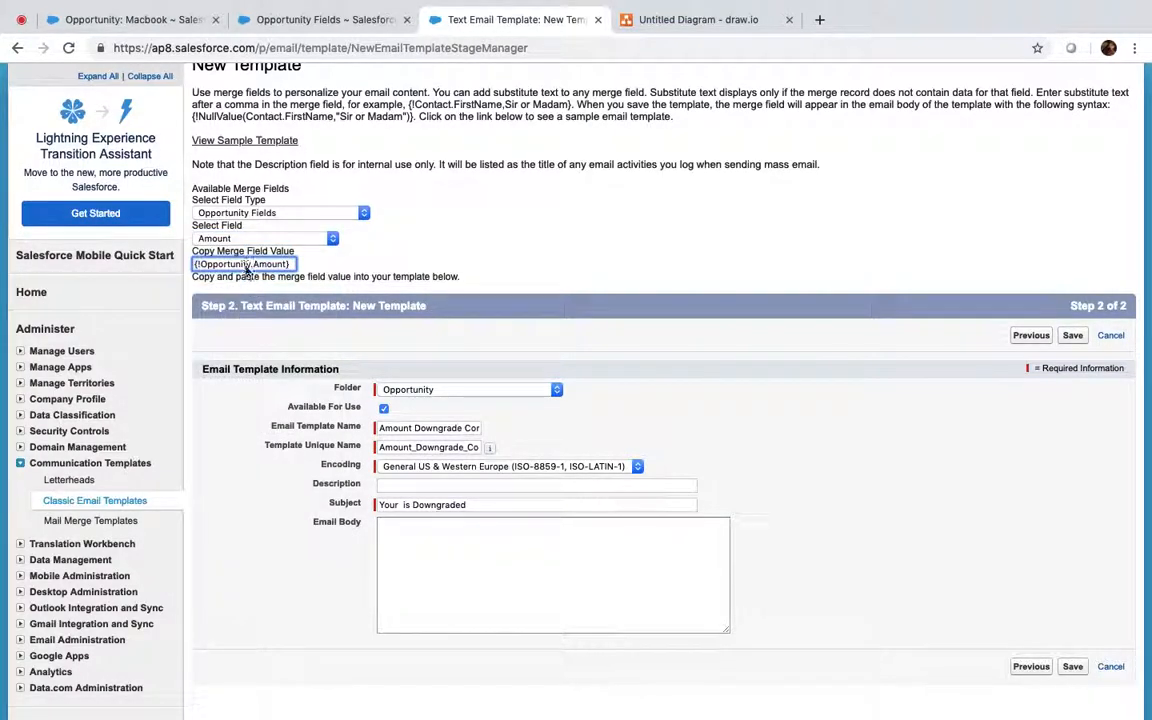
pyautogui.press('super+a')
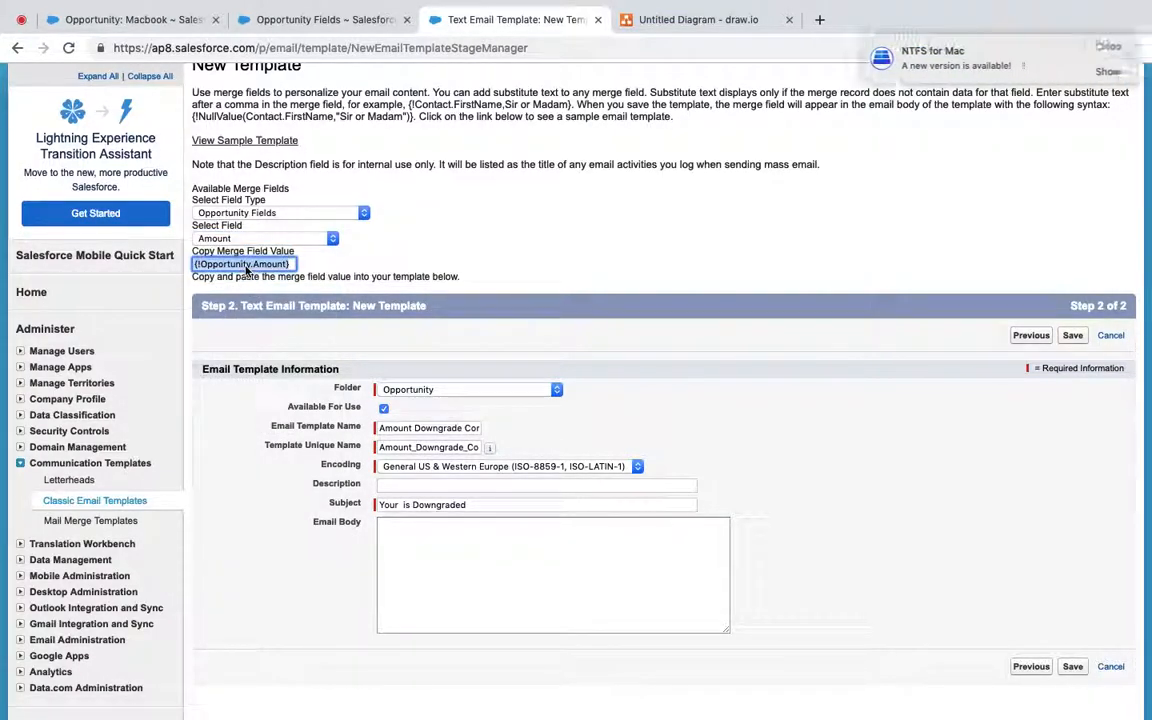
pyautogui.click(403, 506)
pyautogui.press('super+v')
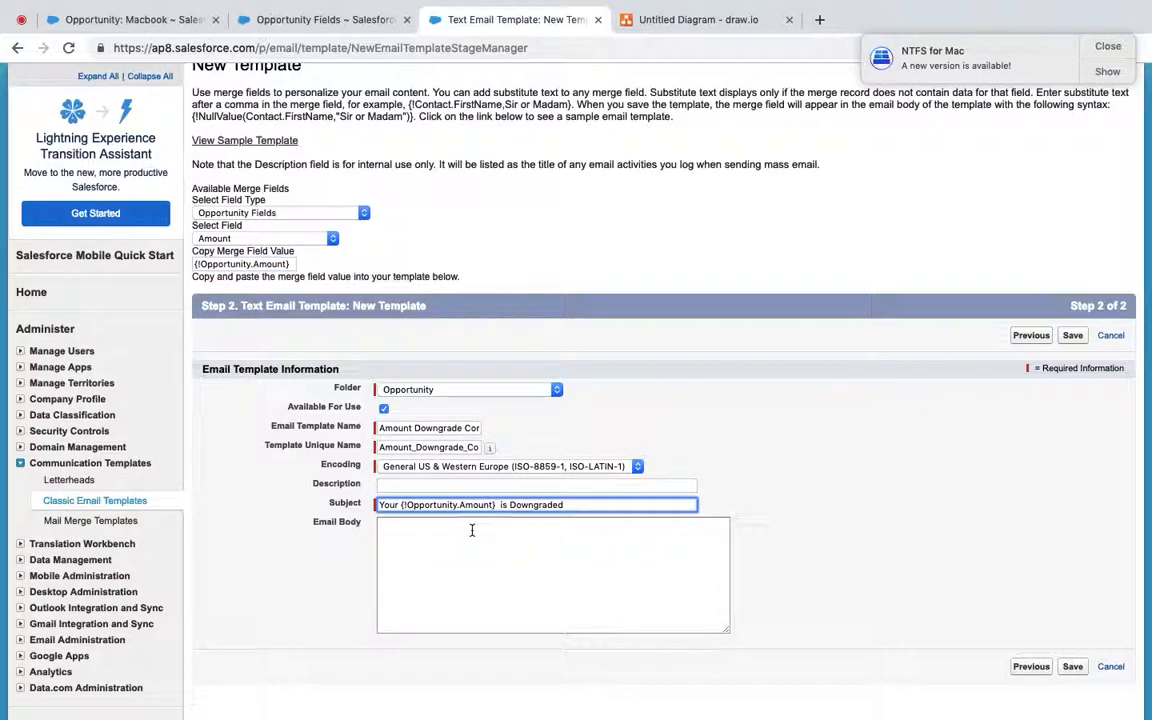
# Step: Write the body greeting 'Hi' with the Owner Full Name merge field, then 'Your Opportunity is'
pyautogui.click(402, 523)
pyautogui.write('Hi')
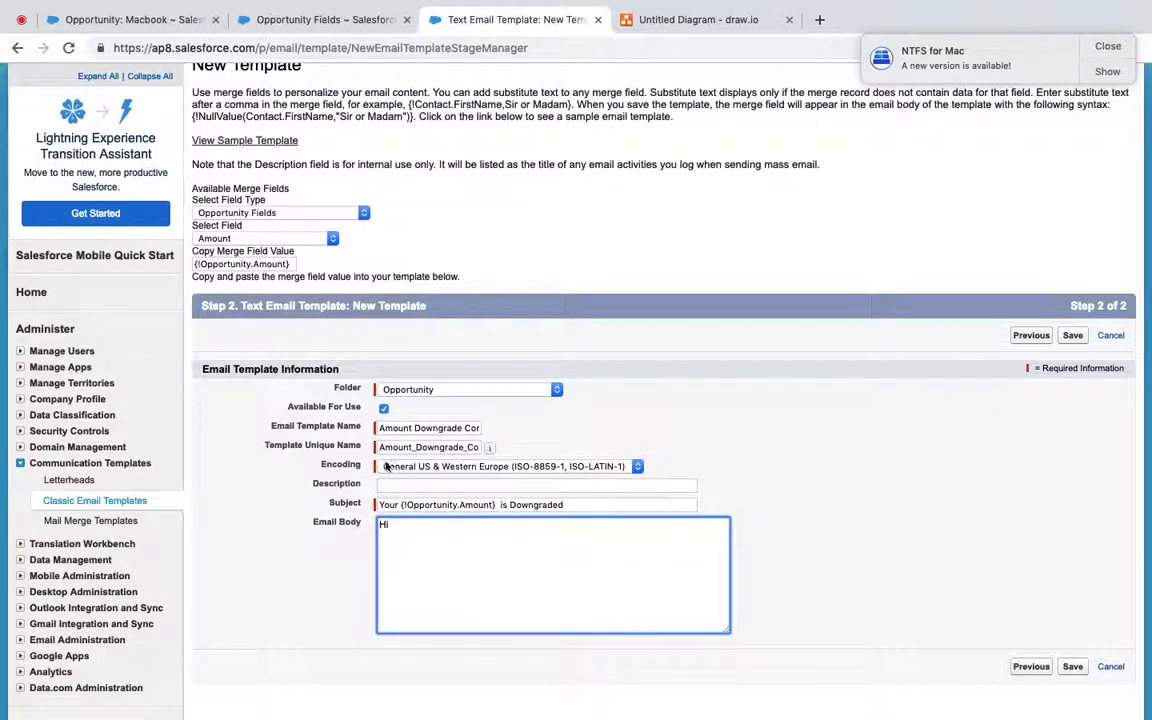
pyautogui.click(232, 238)
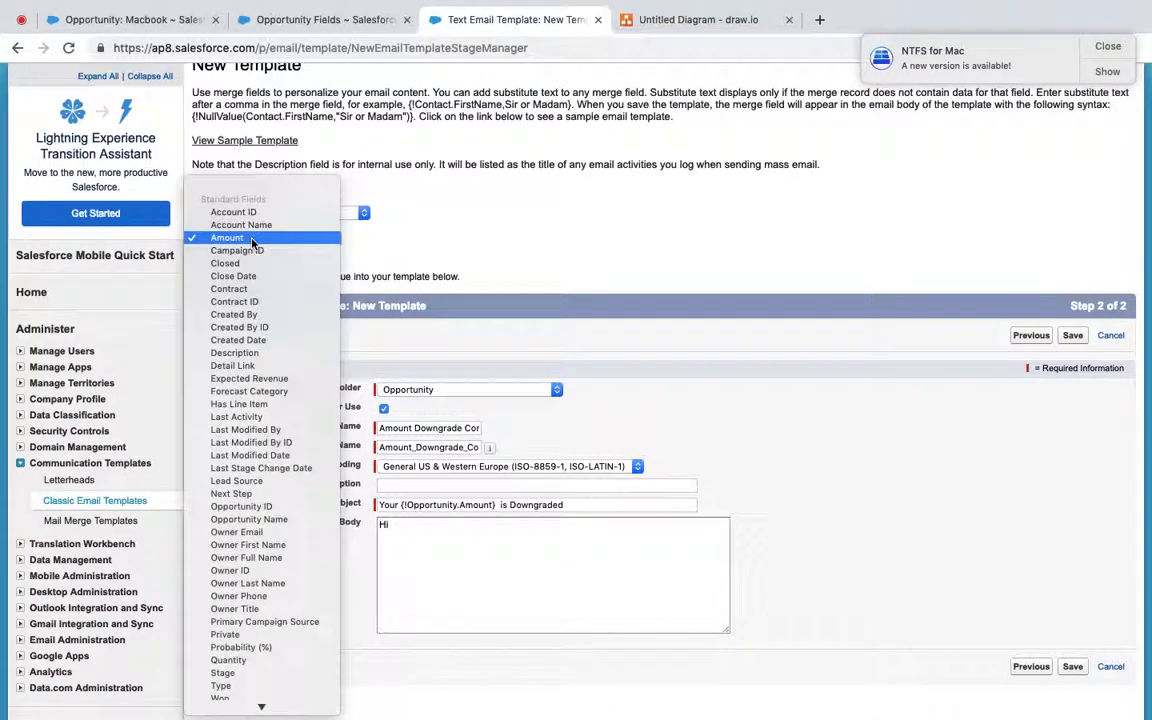
pyautogui.click(260, 558)
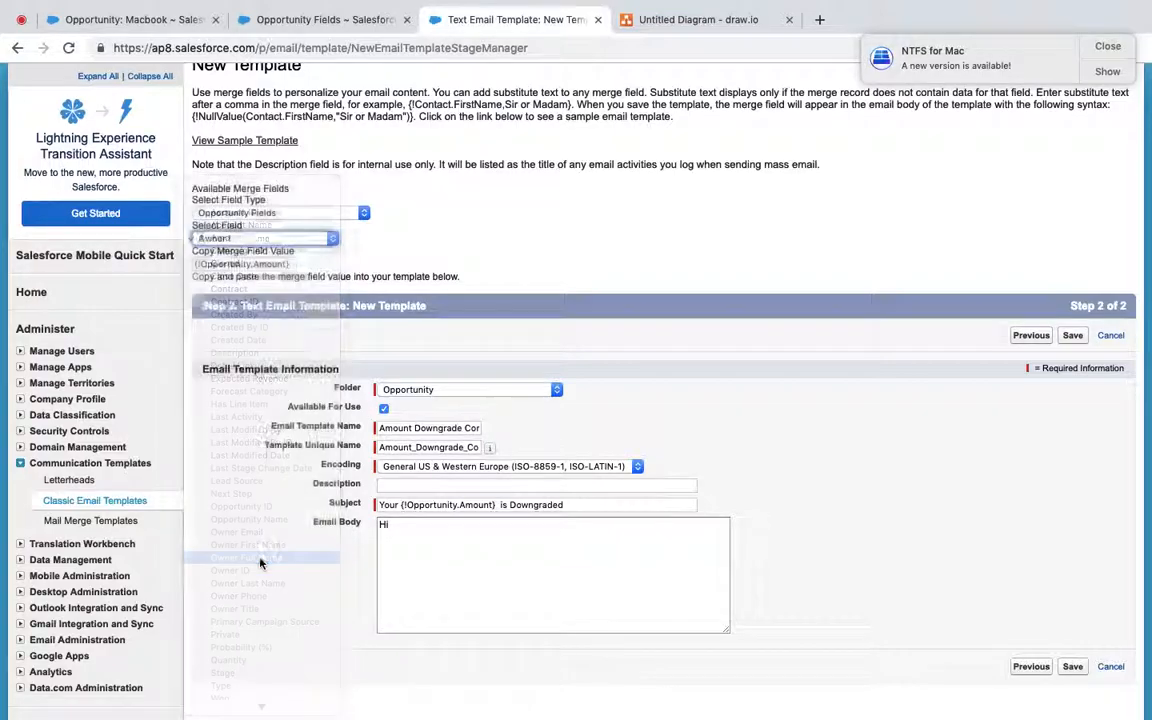
pyautogui.click(410, 524)
pyautogui.press('super+v')
pyautogui.write(',')
pyautogui.press('Return')
pyautogui.press('Return')
pyautogui.write('Your Opportuni')
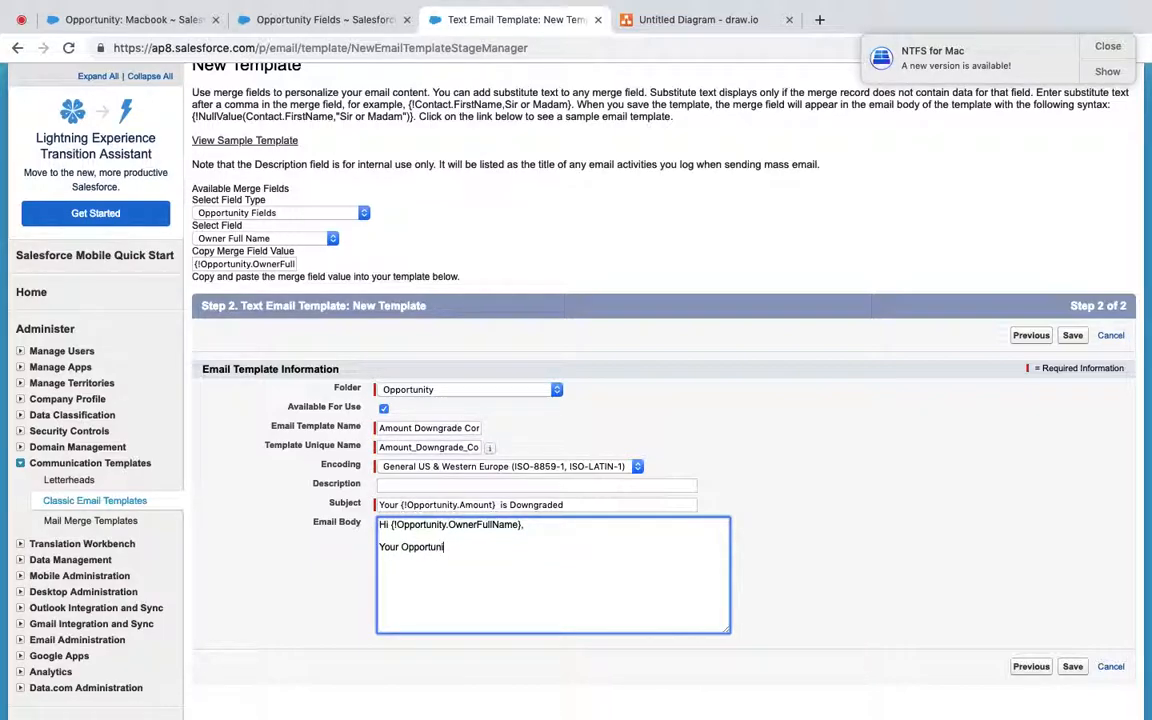
pyautogui.write('ty is')
# Step: Change the subject's merge field to {!Opportunity.Name} and add {!Opportunity.Name} to the body's second line
pyautogui.click(403, 505)
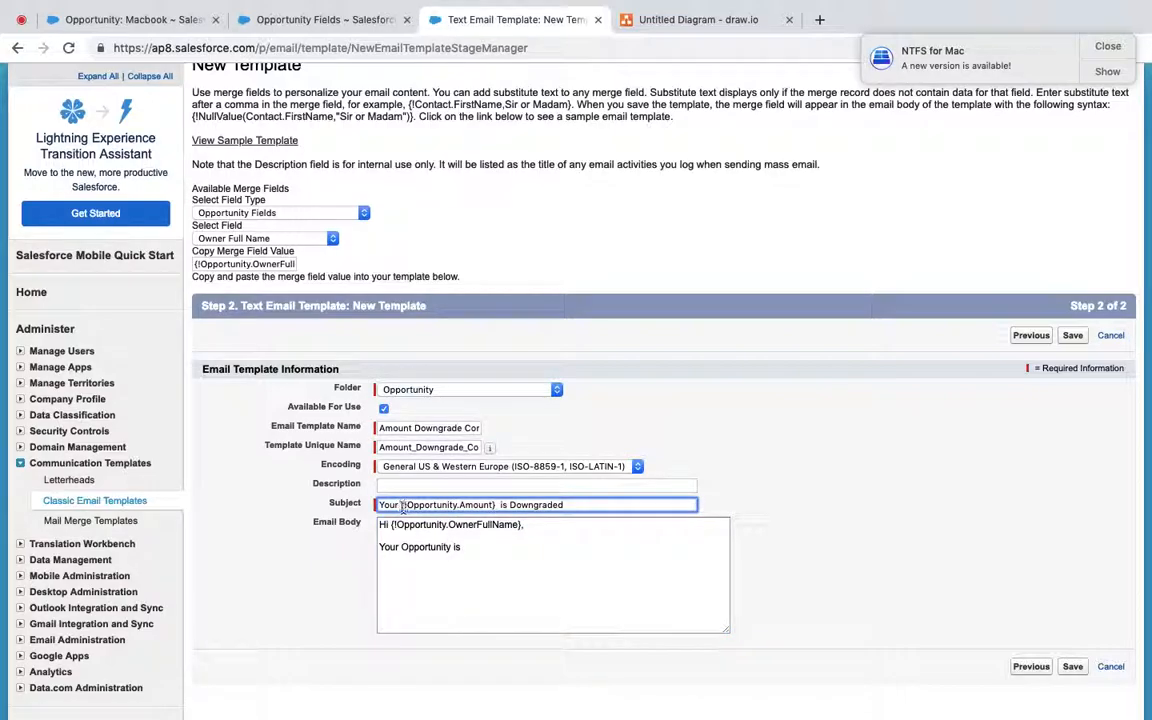
pyautogui.moveTo(492, 505); pyautogui.dragTo(465, 505)
pyautogui.press('BackSpace')
pyautogui.write('ame')
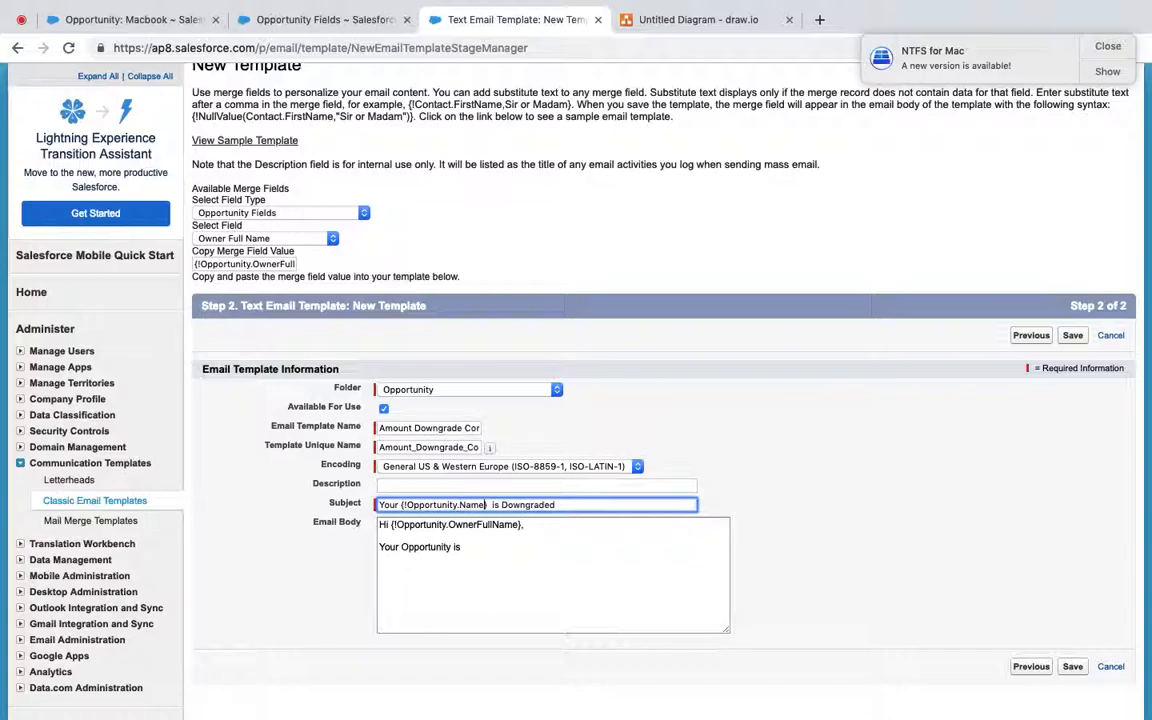
pyautogui.click(402, 505)
pyautogui.keyDown('shift'); pyautogui.click(489, 505); pyautogui.keyUp('shift')
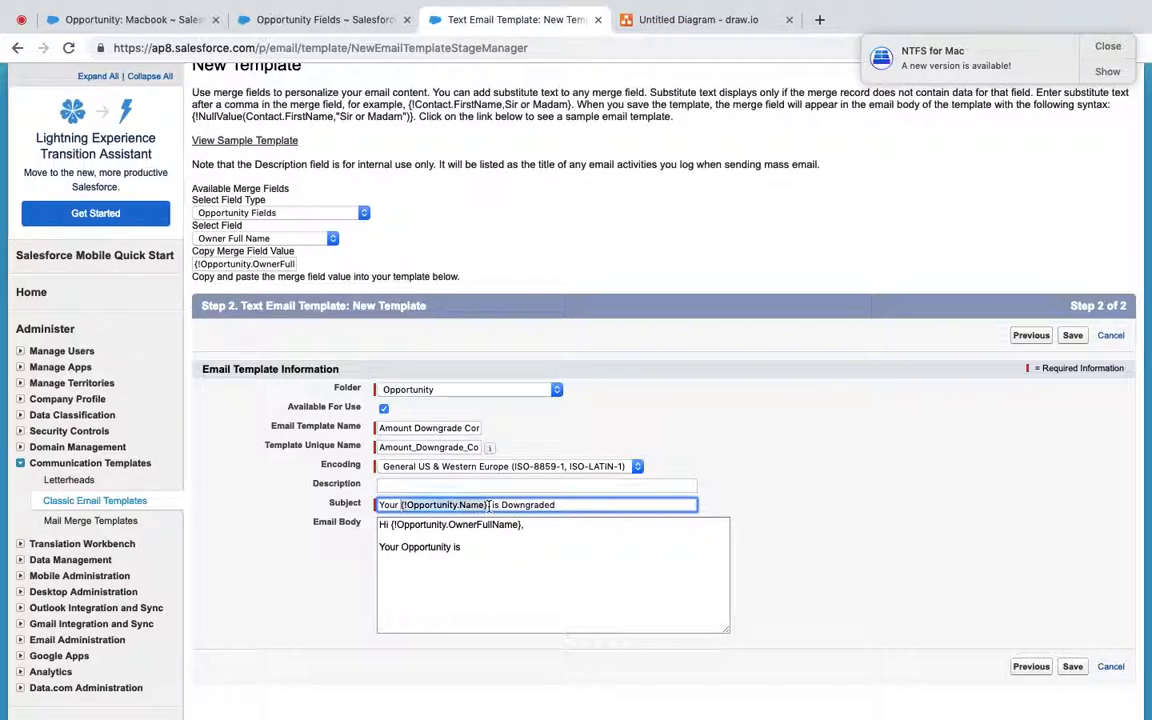
pyautogui.click(473, 548)
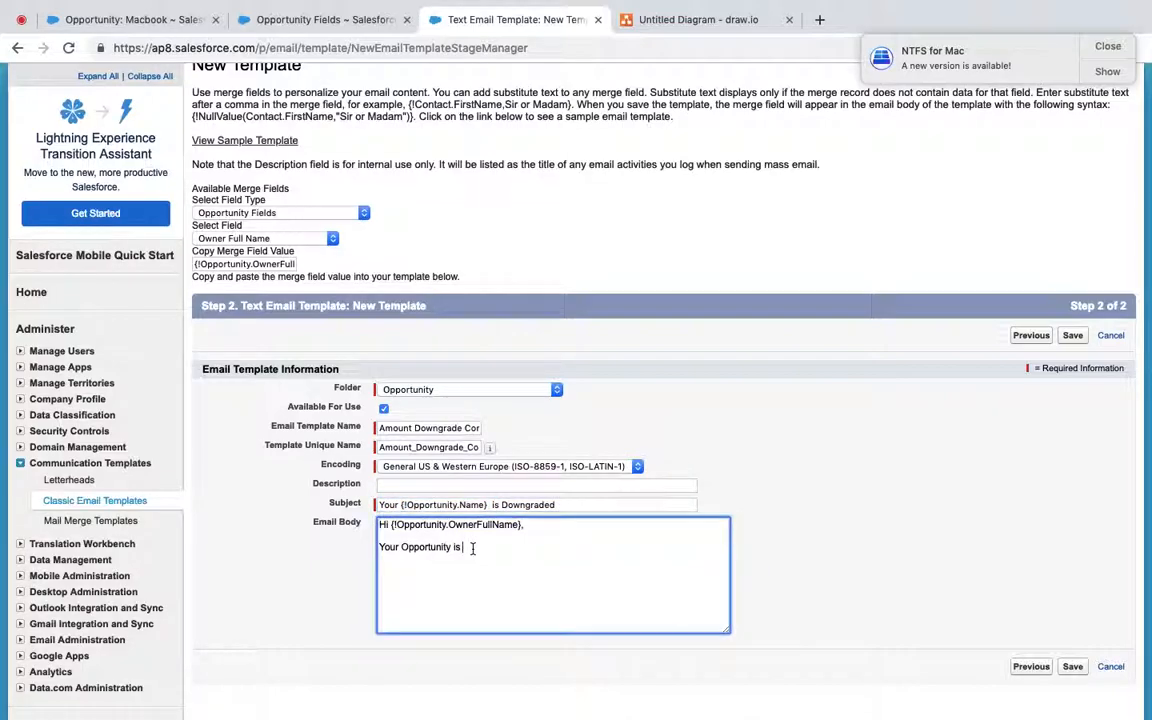
pyautogui.write('{!Opportunity.Name},')
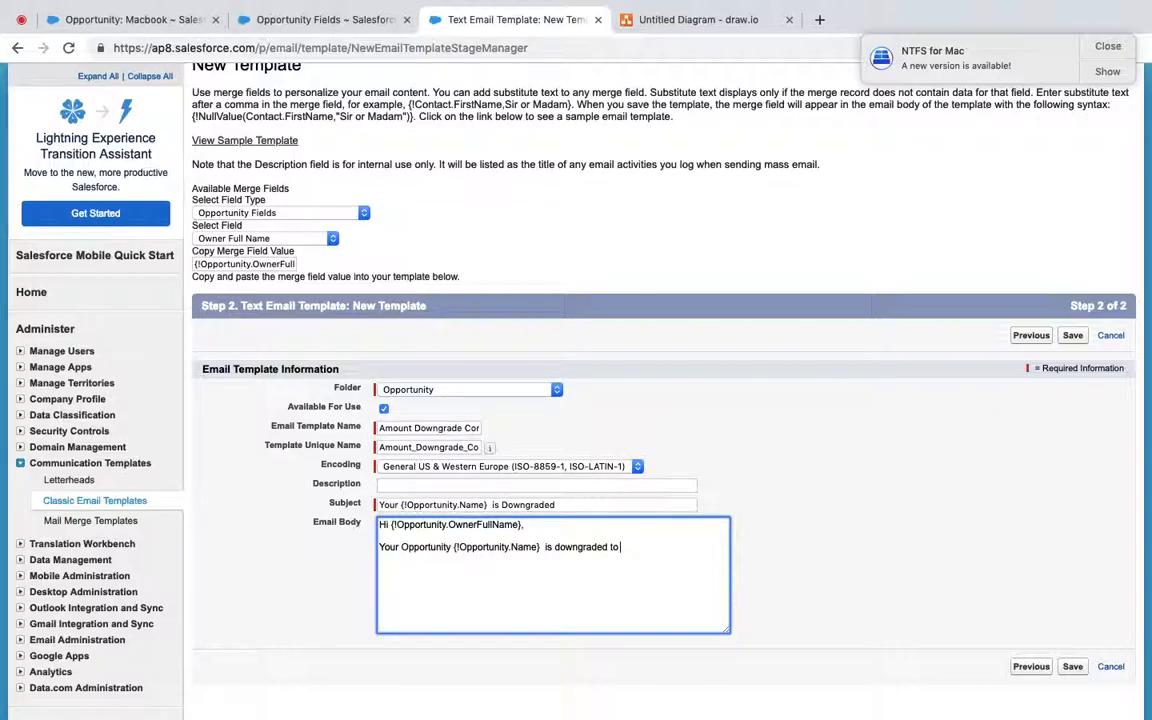
# Step: Paste the Amount merge field at the end of the body after 'downgraded to'
pyautogui.click(266, 242)
pyautogui.scroll(5, 250, 236)
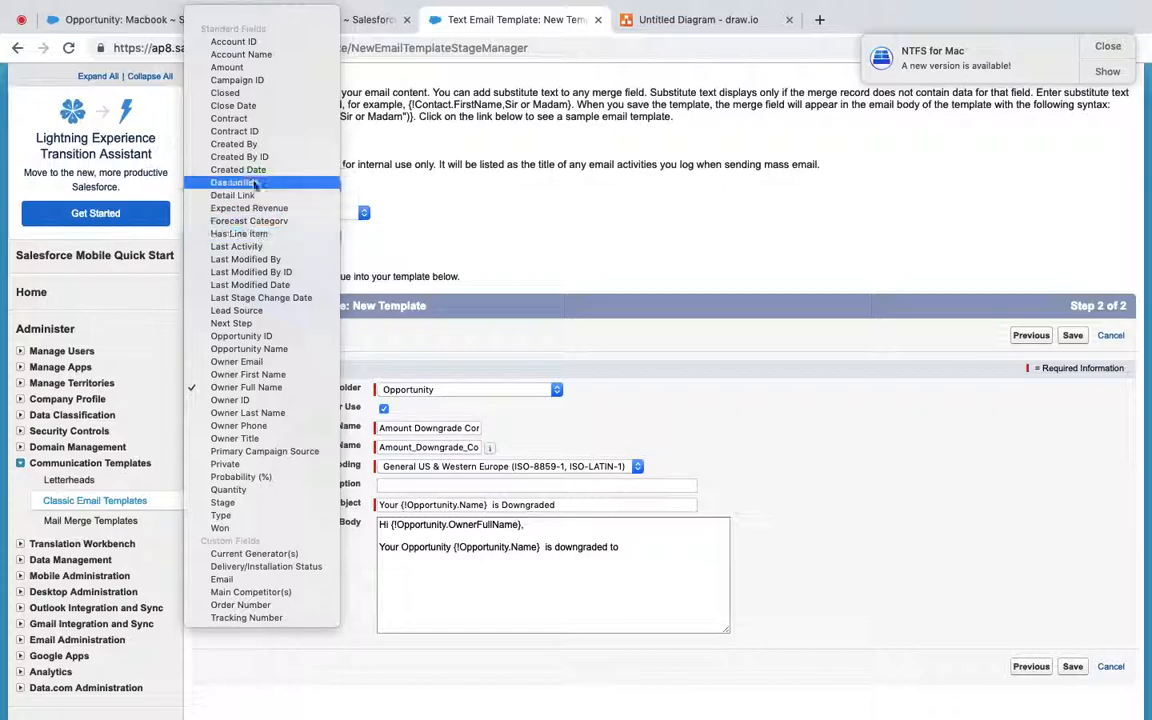
pyautogui.click(228, 67)
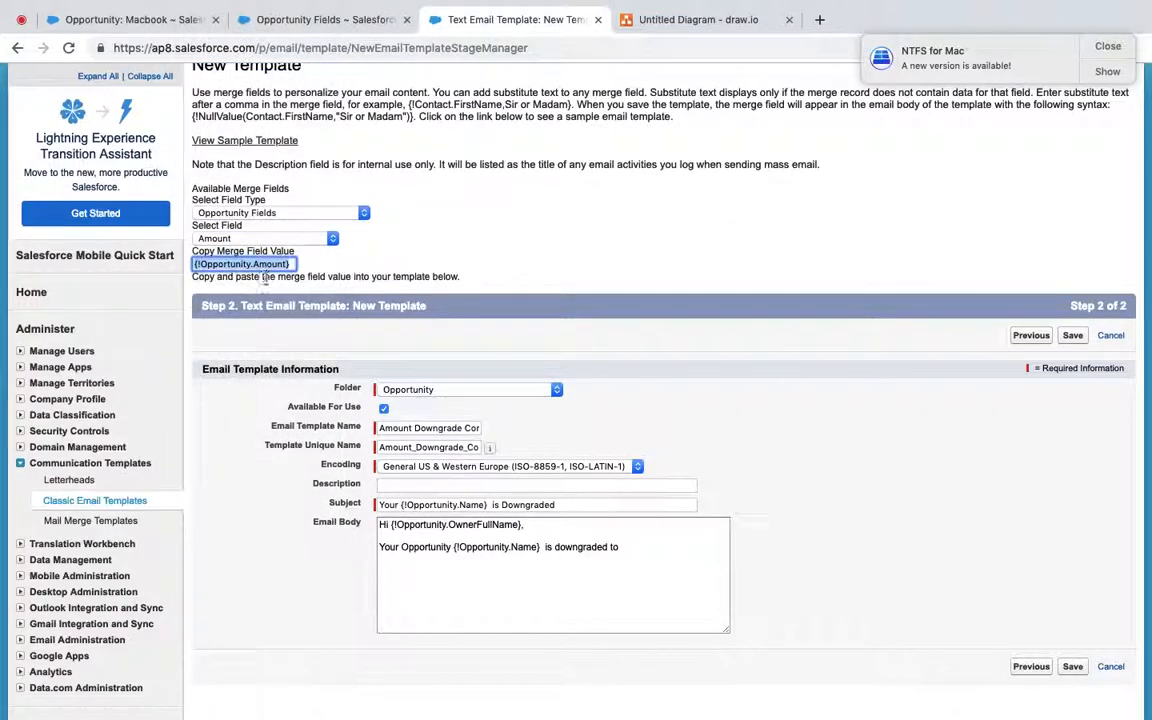
pyautogui.click(638, 546)
pyautogui.press('super+v')
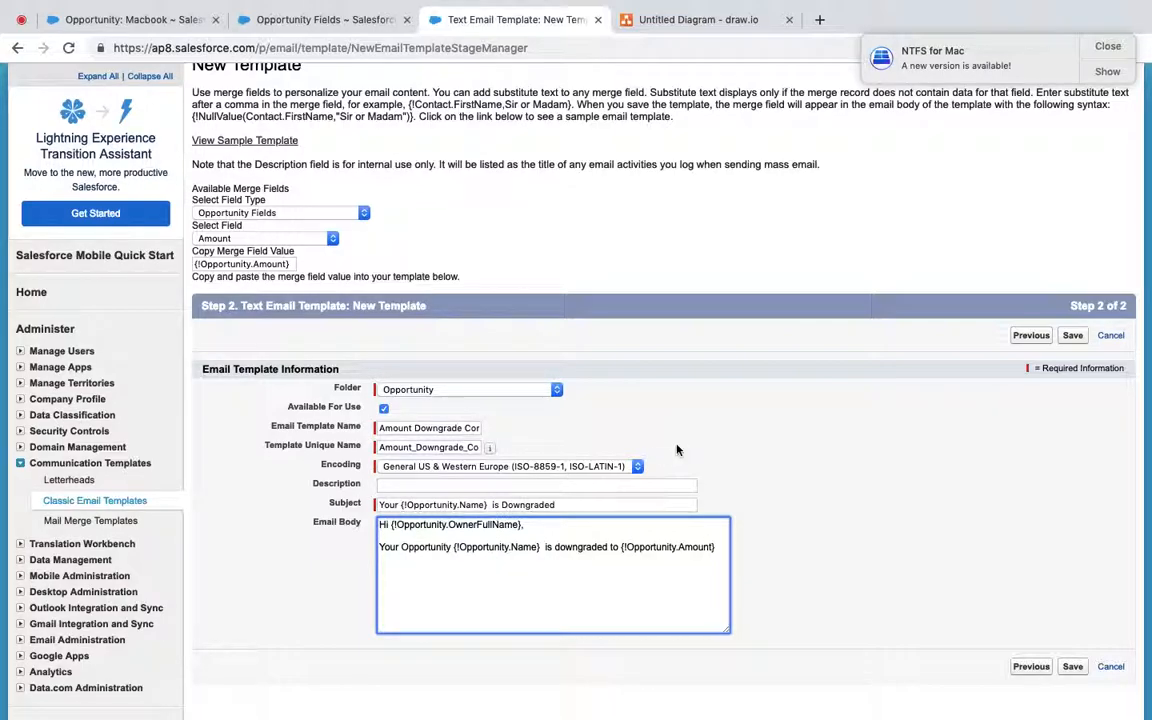
# Step: Save the email template and open its preview
pyautogui.click(1072, 337)
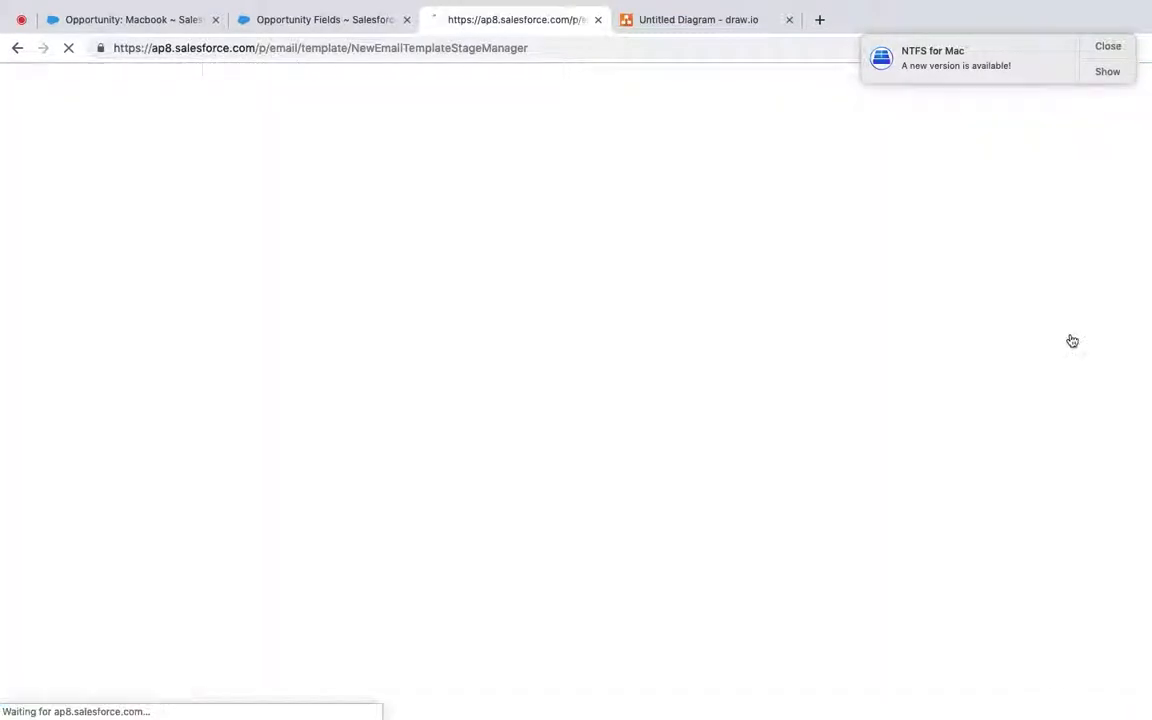
pyautogui.scroll(-3, 652, 405)
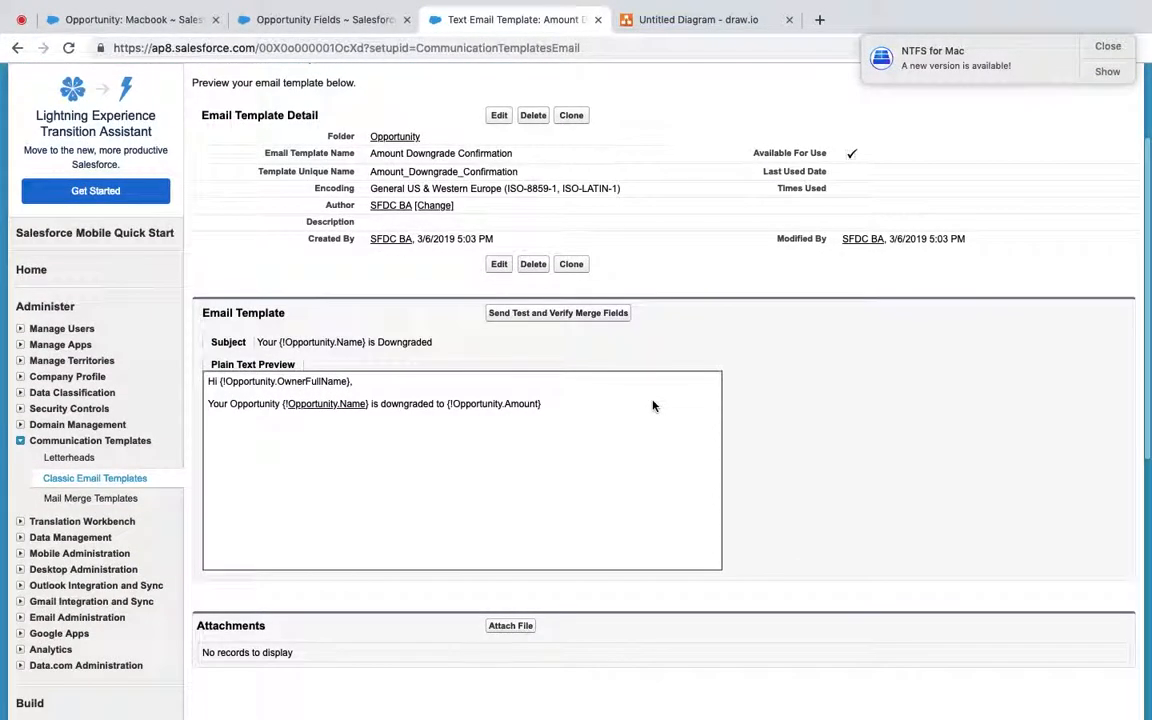
pyautogui.click(548, 314)
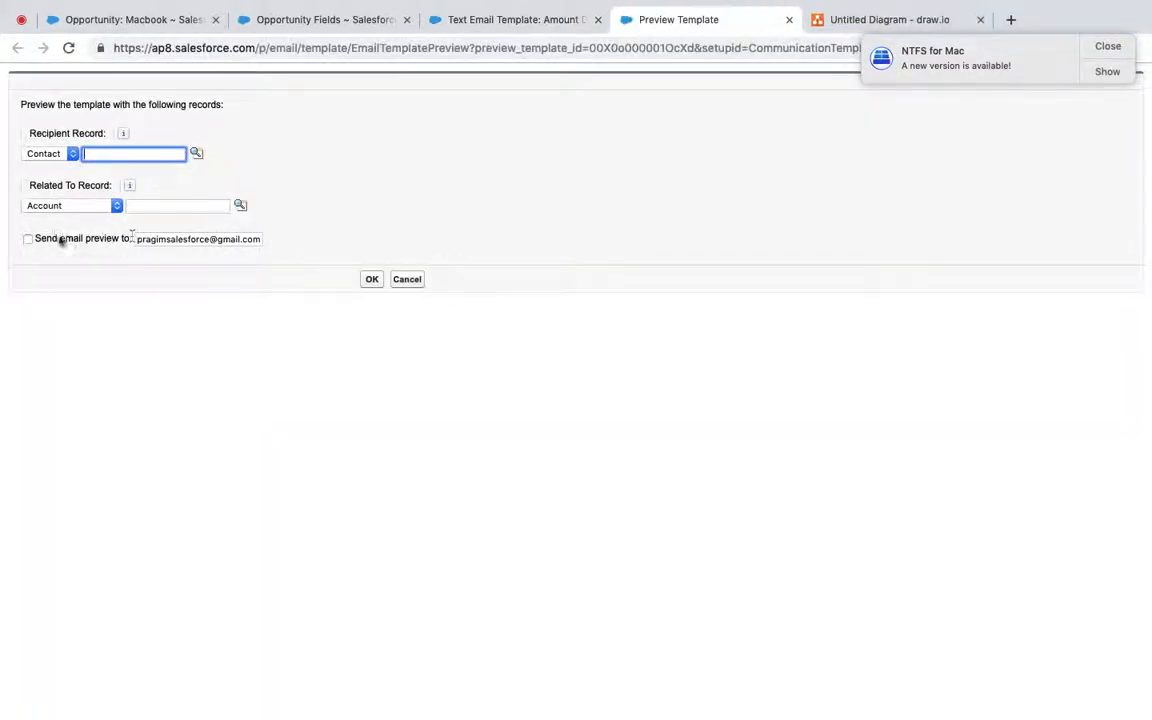
# Step: Relate the preview to the Macbook opportunity and check the merged text shows 'downgraded to $80.00'
pyautogui.click(30, 240)
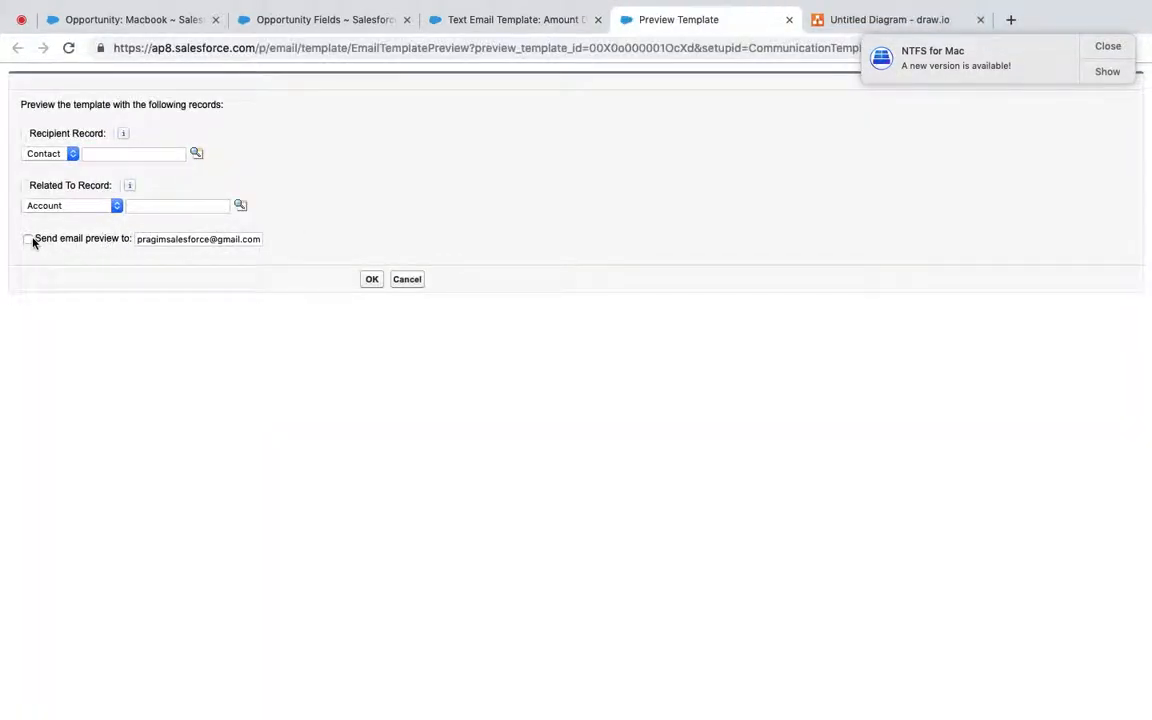
pyautogui.click(66, 157)
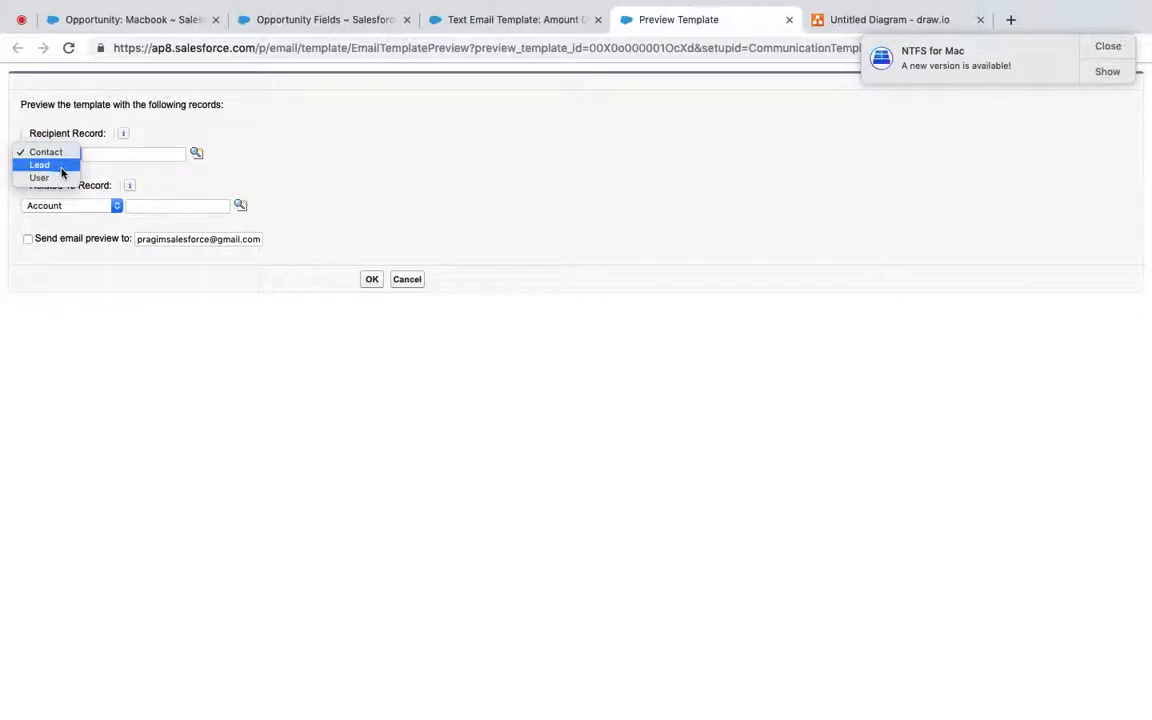
pyautogui.click(270, 169)
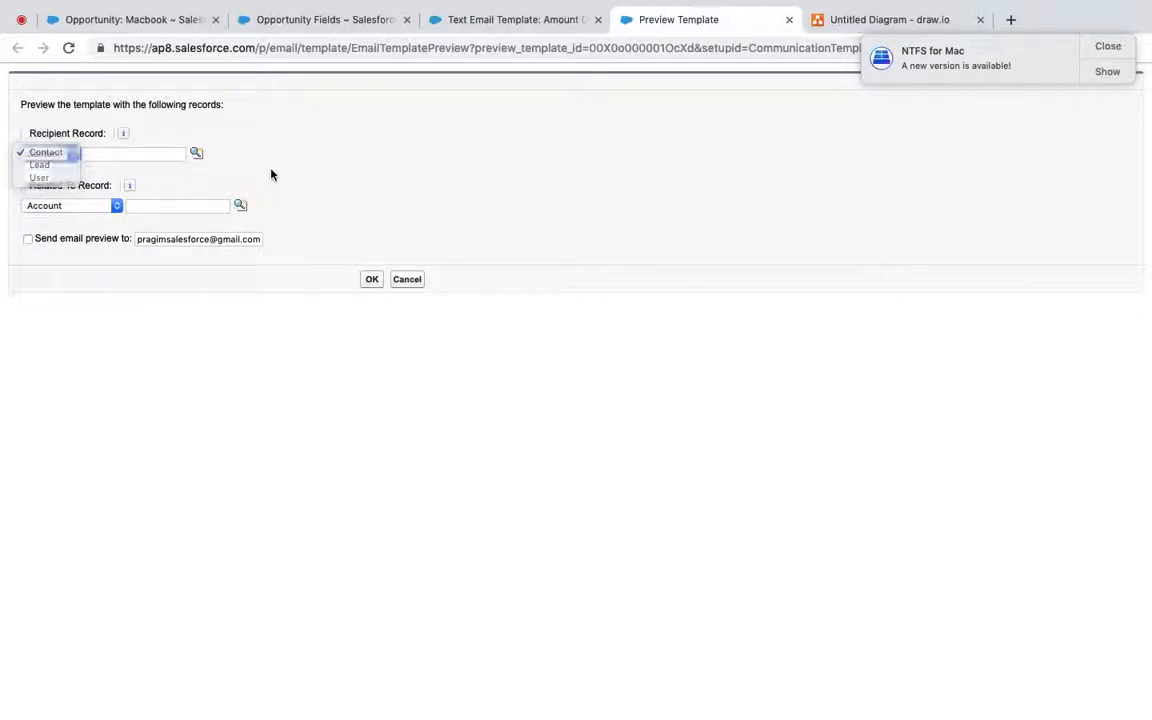
pyautogui.click(86, 210)
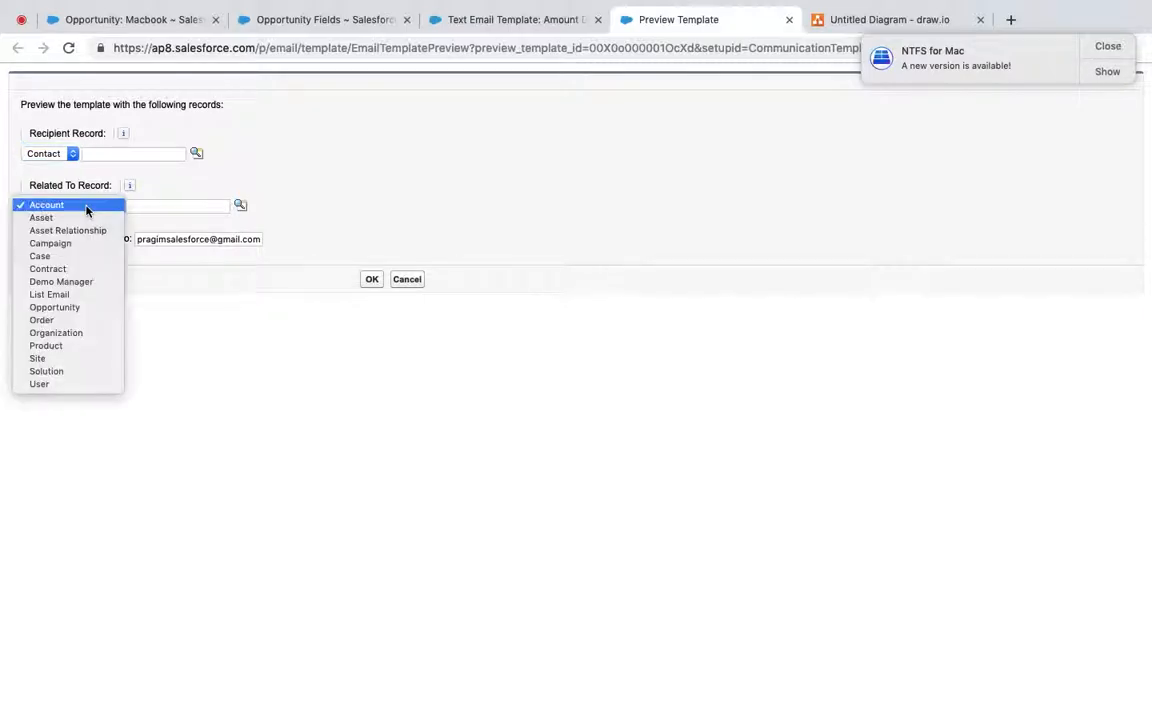
pyautogui.click(72, 307)
pyautogui.click(242, 206)
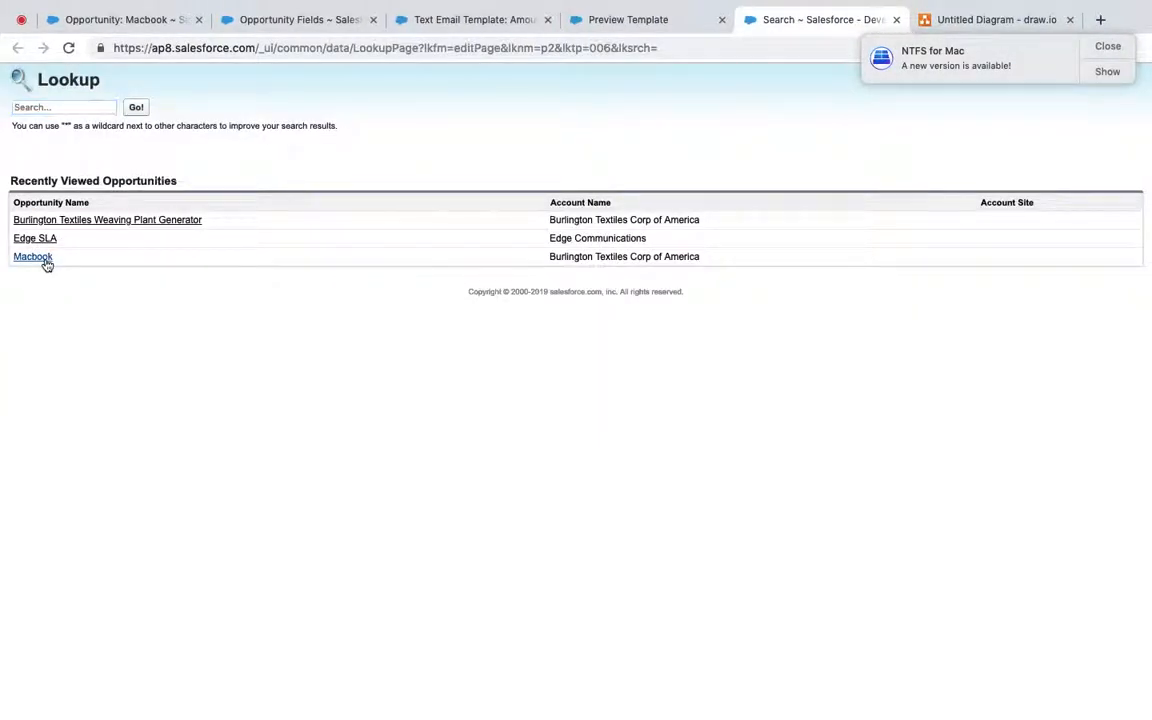
pyautogui.click(33, 257)
pyautogui.click(371, 283)
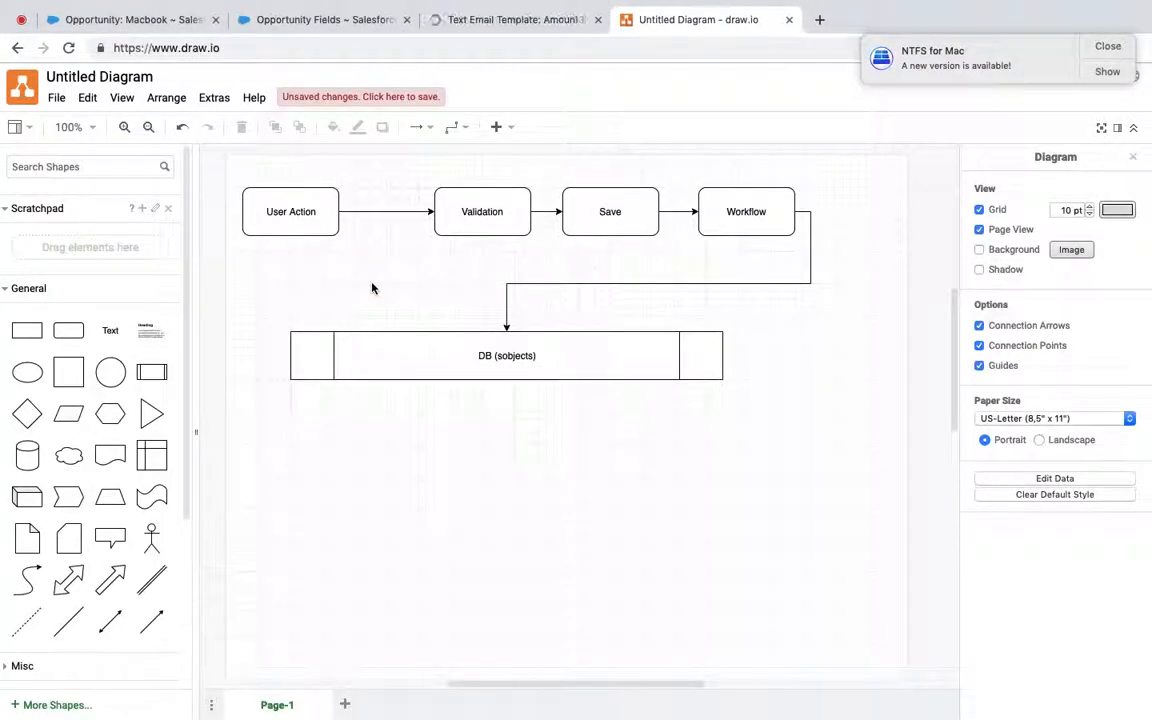
pyautogui.click(506, 24)
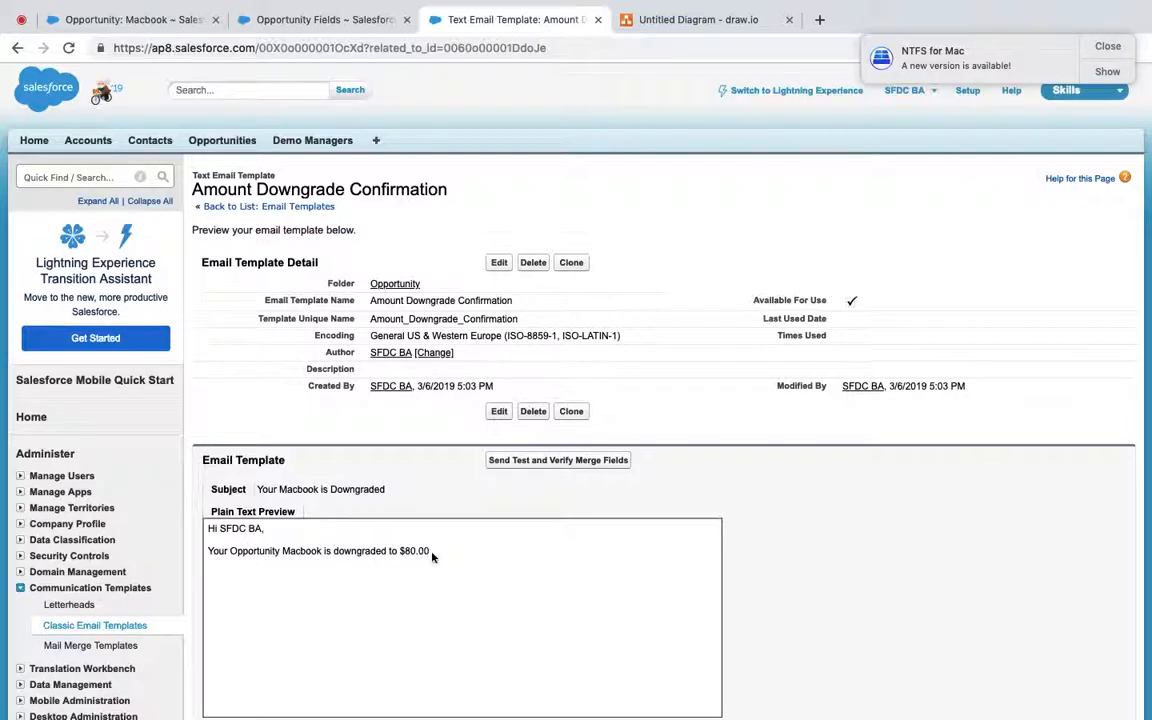
pyautogui.scroll(-5, 445, 553)
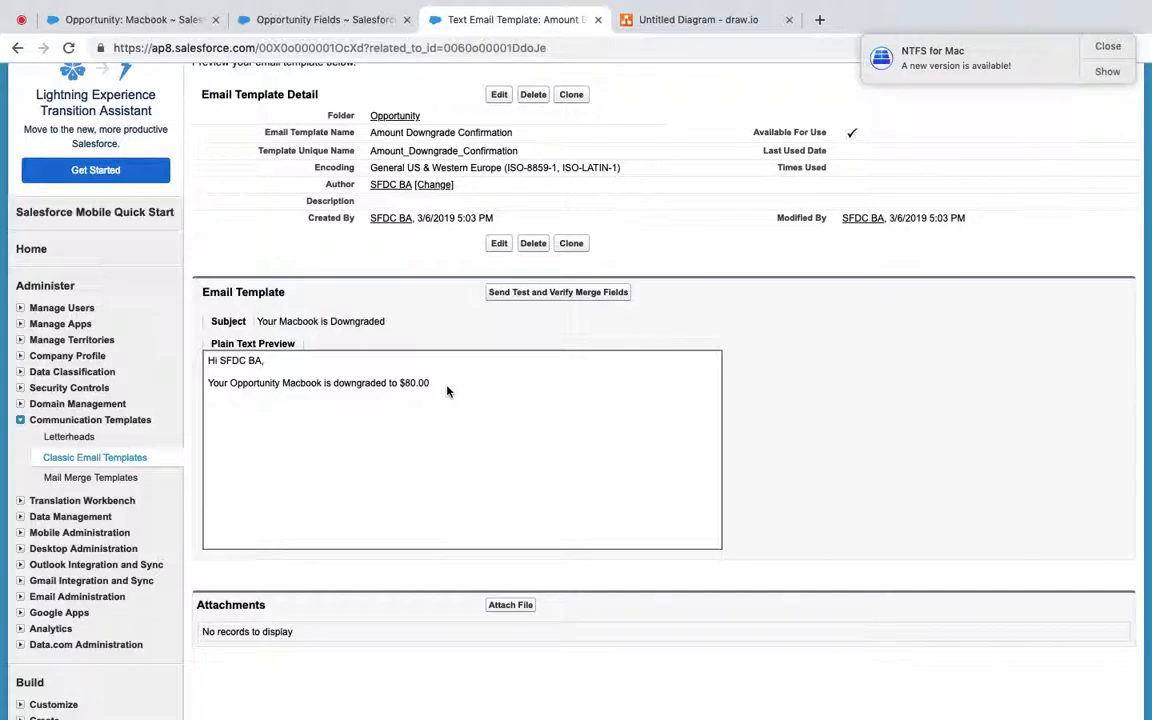
pyautogui.scroll(2, 386, 399)
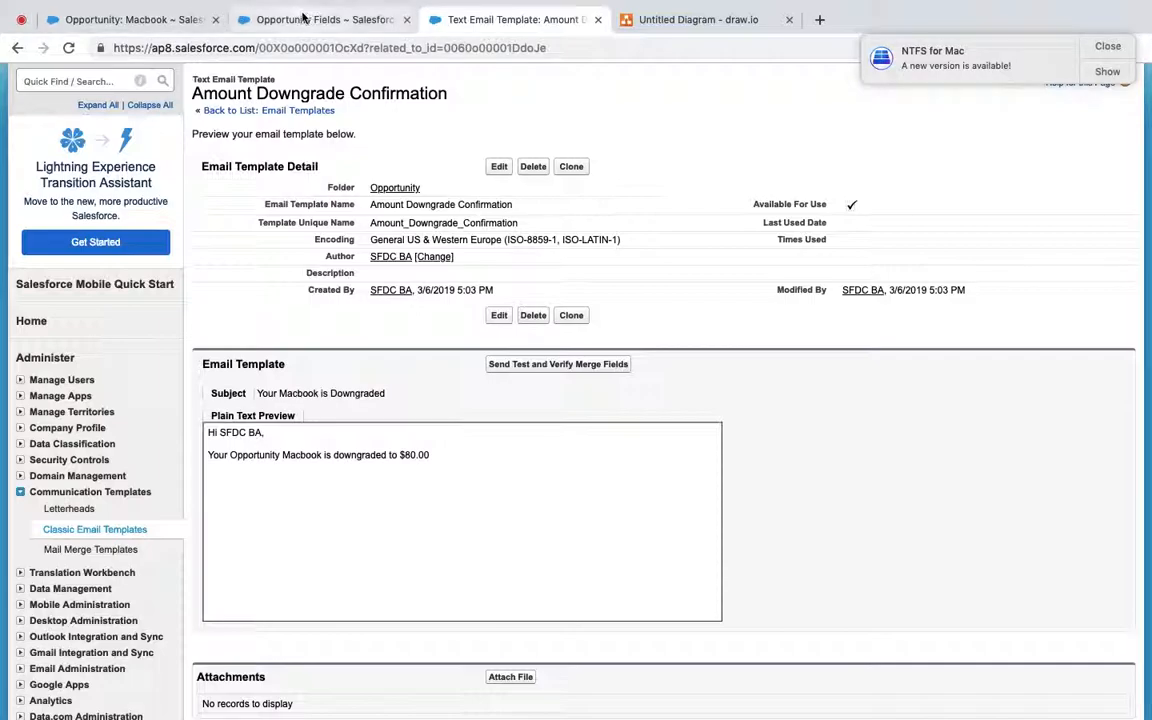
# Step: Find Workflow Rules in Setup and open the Ammount Downgrade rule
pyautogui.click(302, 19)
pyautogui.click(106, 176)
pyautogui.write('workfl')
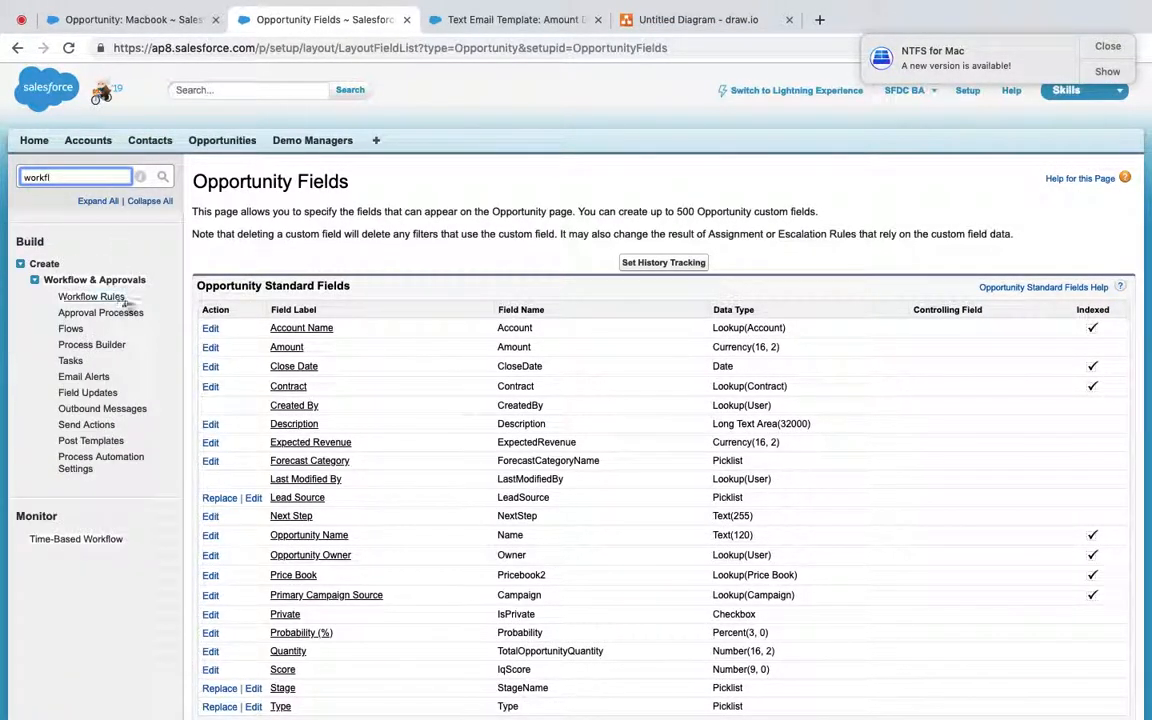
pyautogui.click(107, 301)
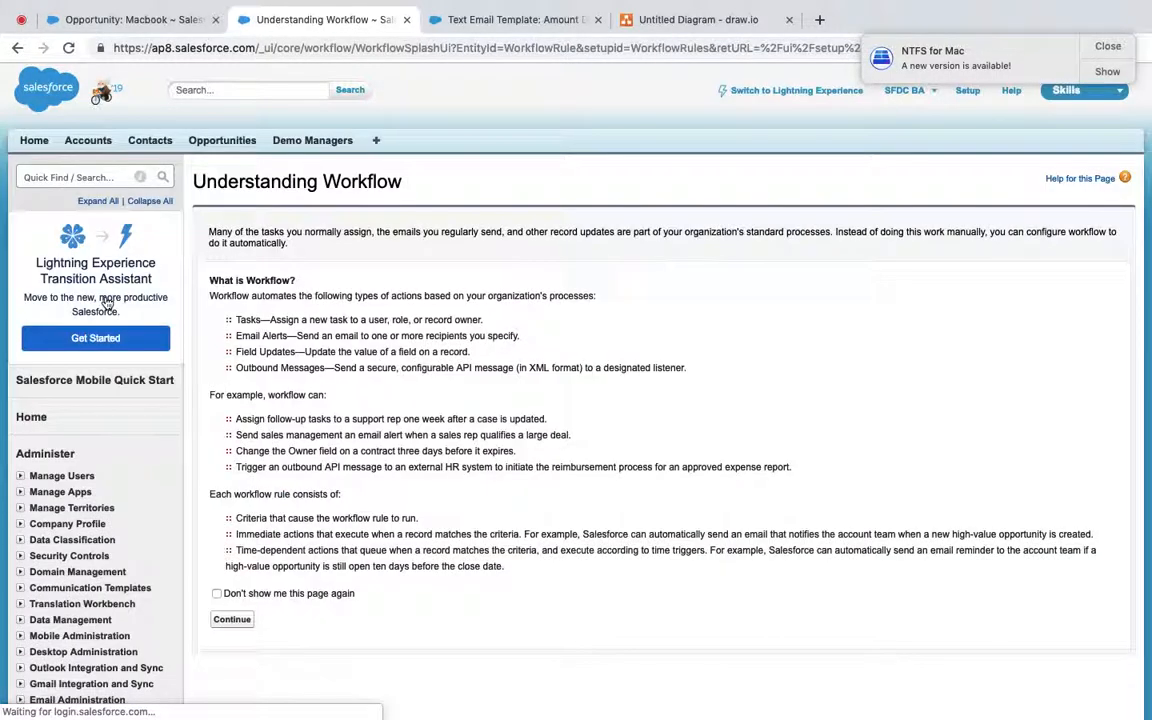
pyautogui.click(240, 622)
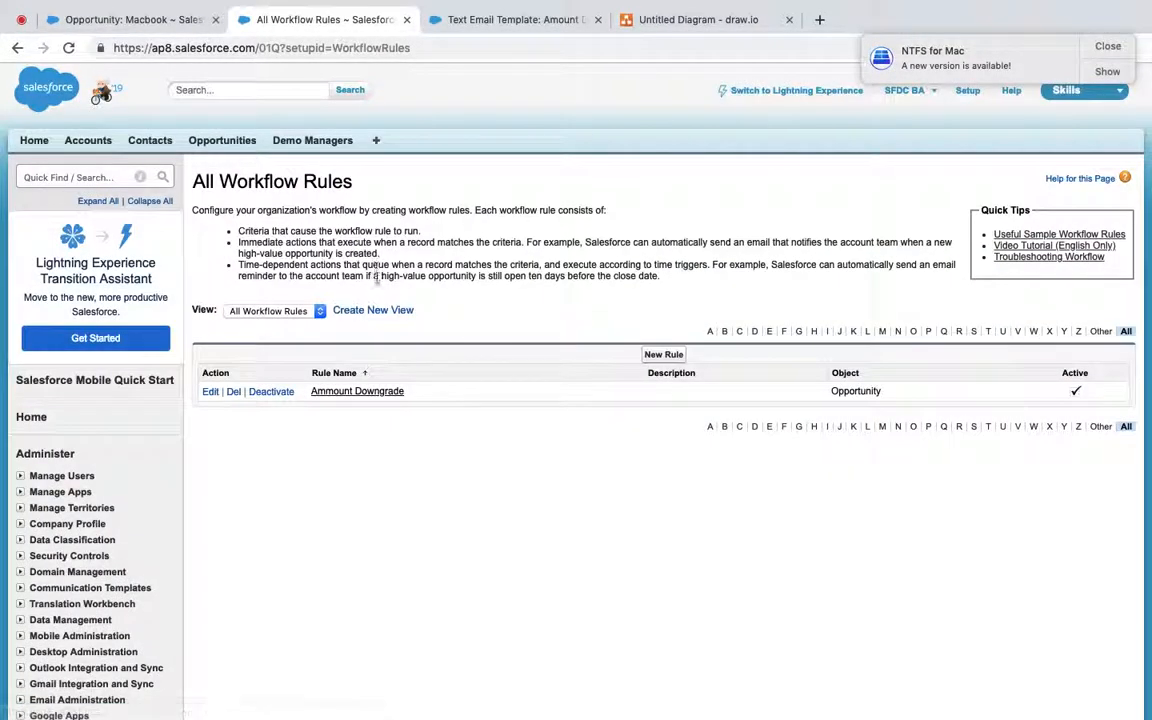
pyautogui.click(368, 399)
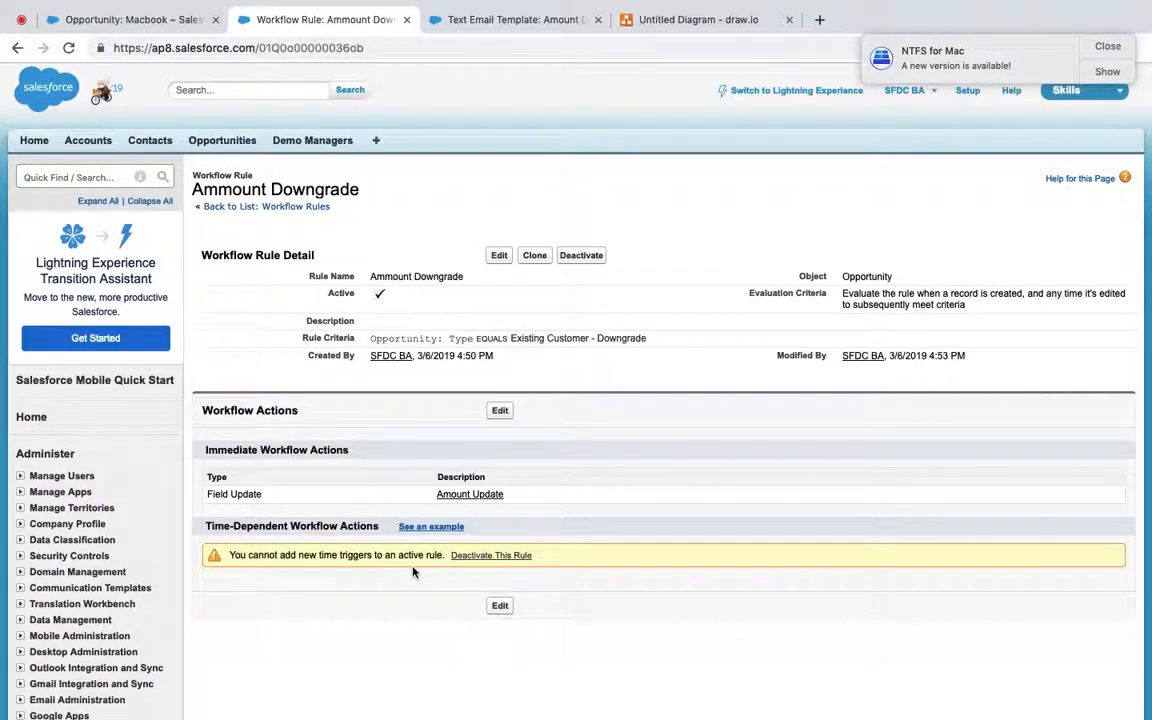
# Step: Deactivate the Ammount Downgrade rule and reopen its workflow actions, noting Time-Dependent Workflow Actions
pyautogui.scroll(-2, 418, 572)
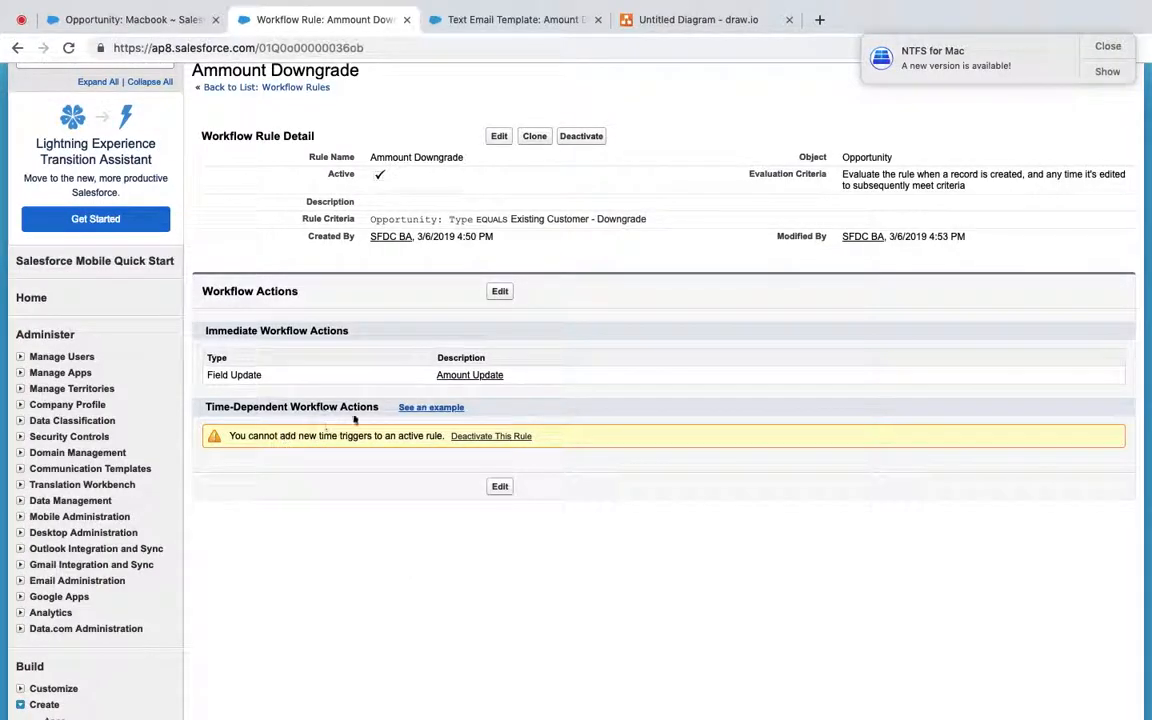
pyautogui.click(500, 292)
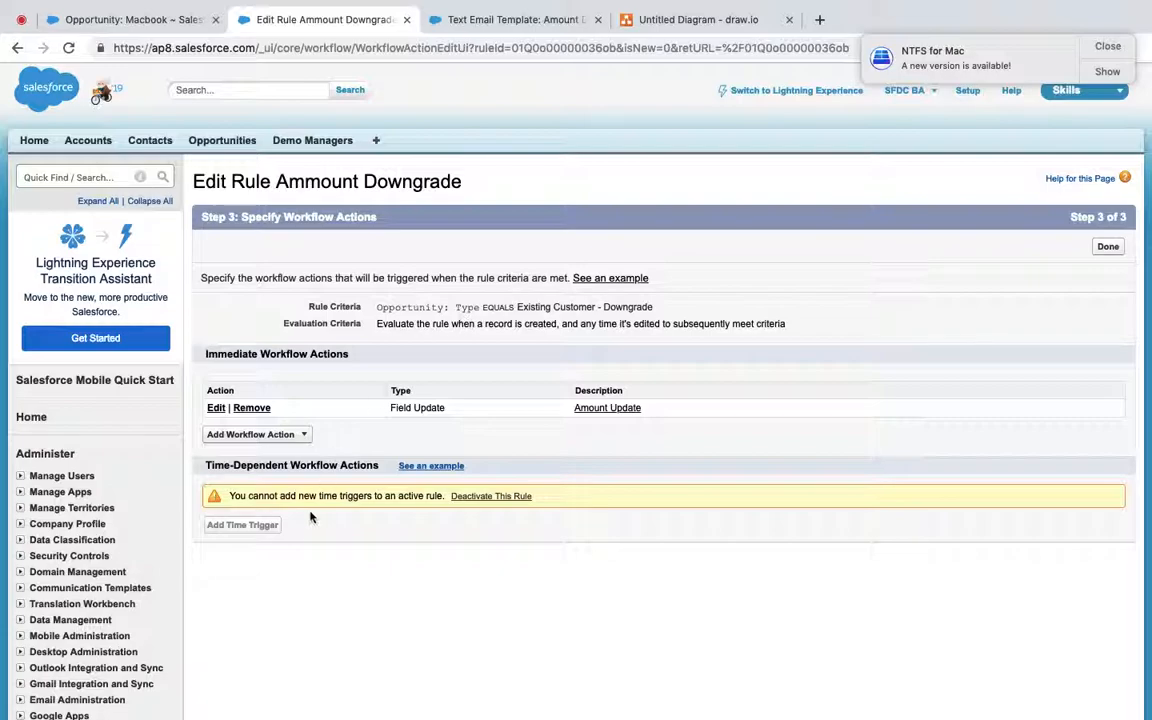
pyautogui.click(1108, 246)
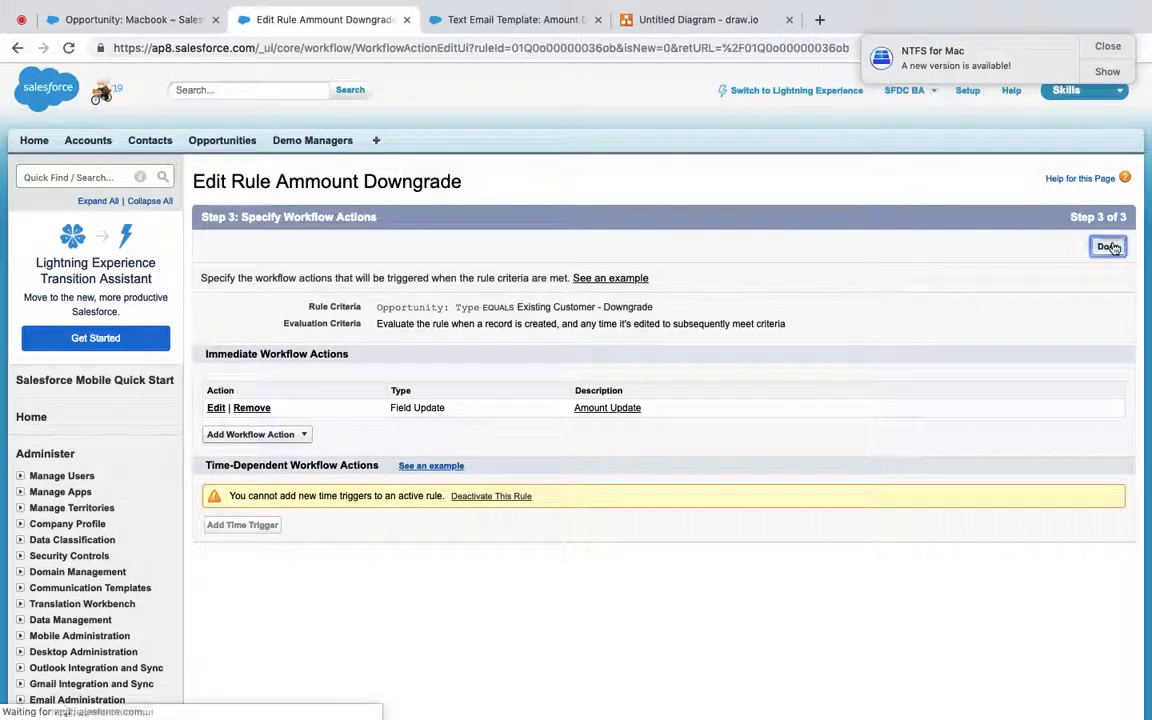
pyautogui.click(597, 259)
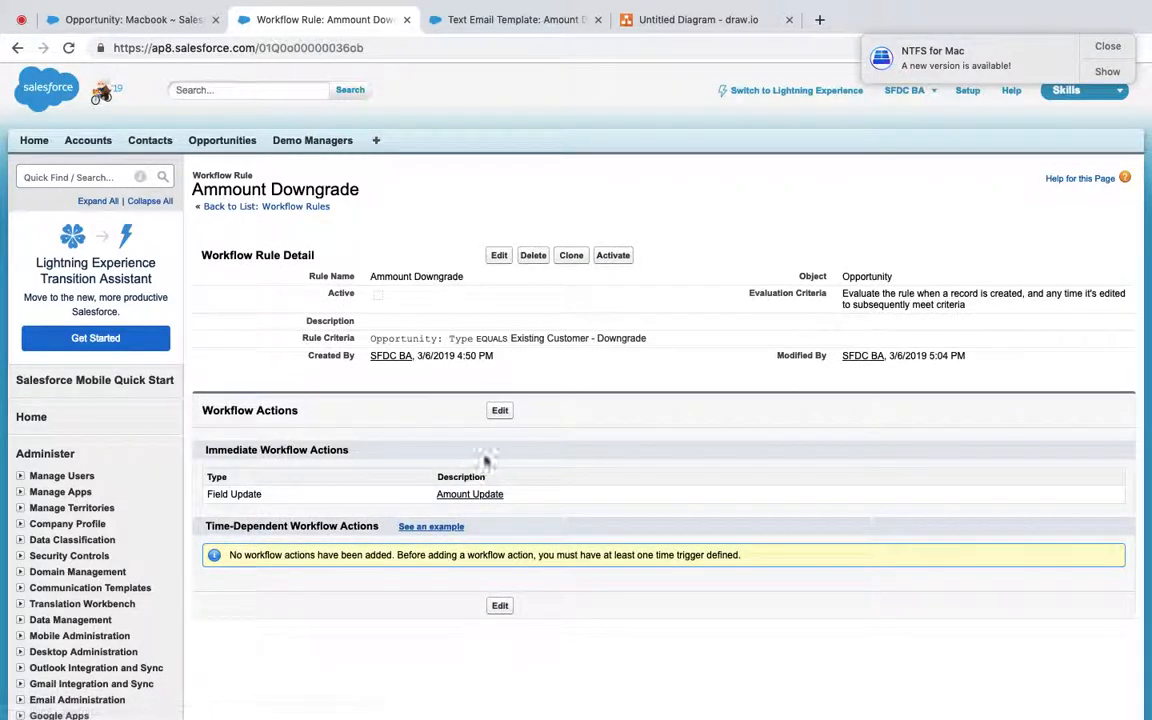
pyautogui.click(500, 410)
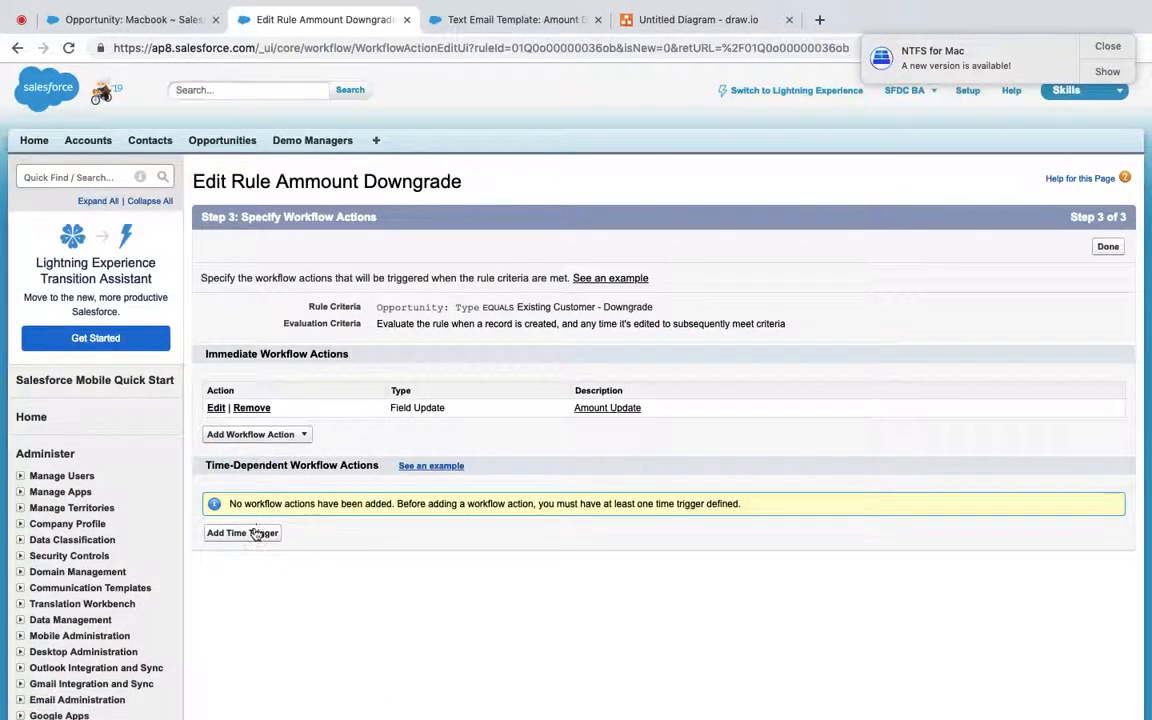
pyautogui.moveTo(207, 468); pyautogui.dragTo(360, 463)
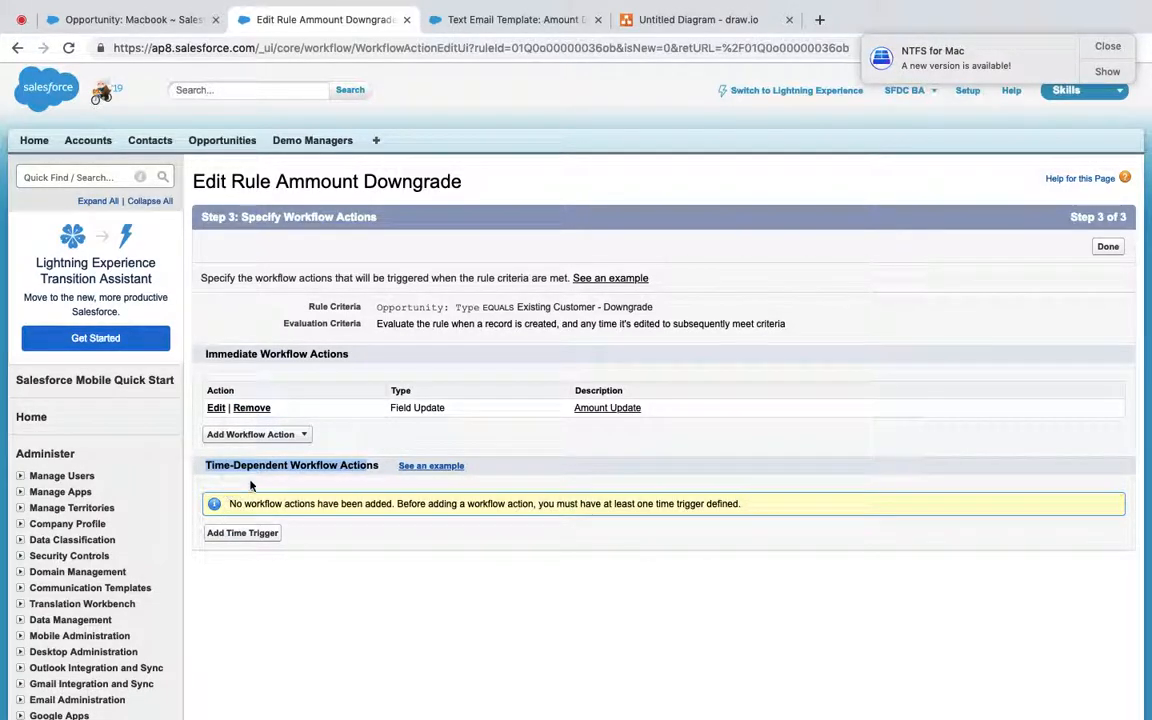
# Step: Add a time trigger of 1 Hour After Rule Trigger Date to the rule
pyautogui.click(264, 535)
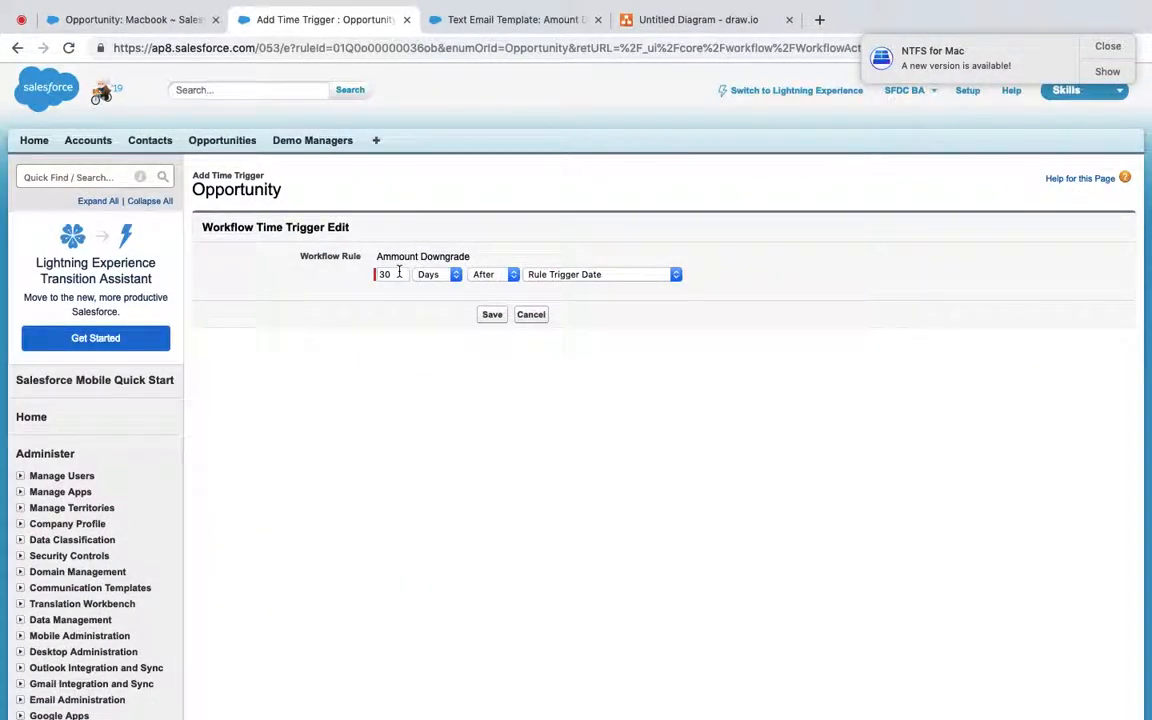
pyautogui.write('1')
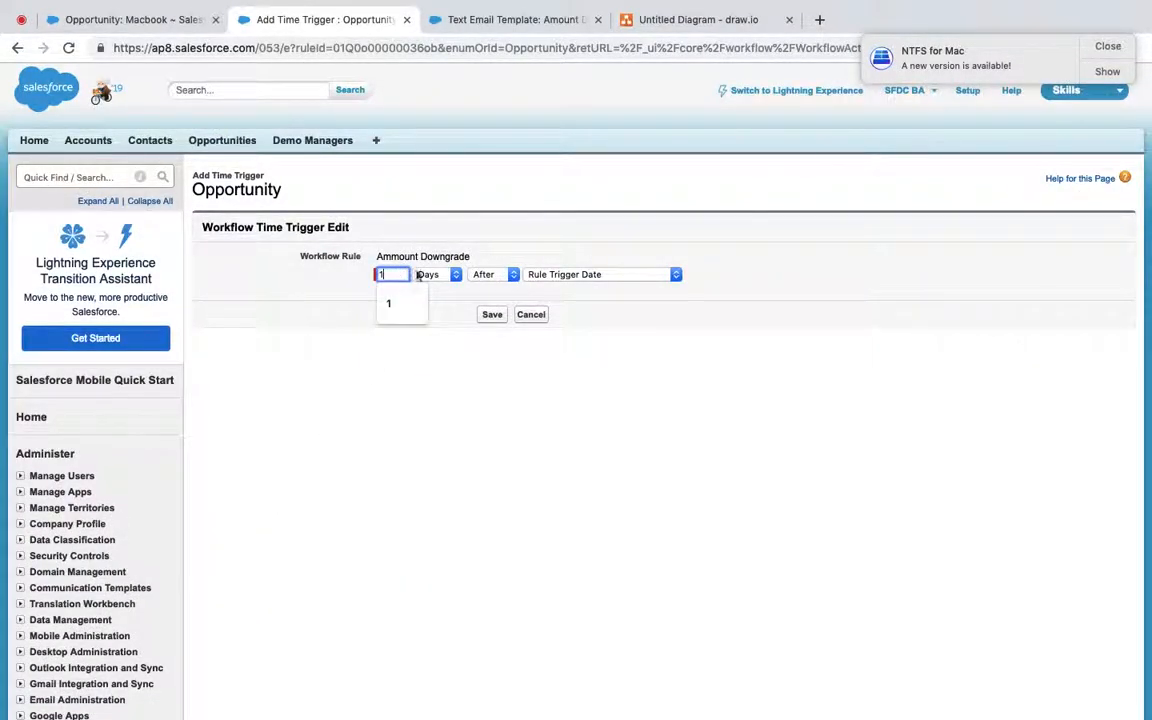
pyautogui.click(447, 277)
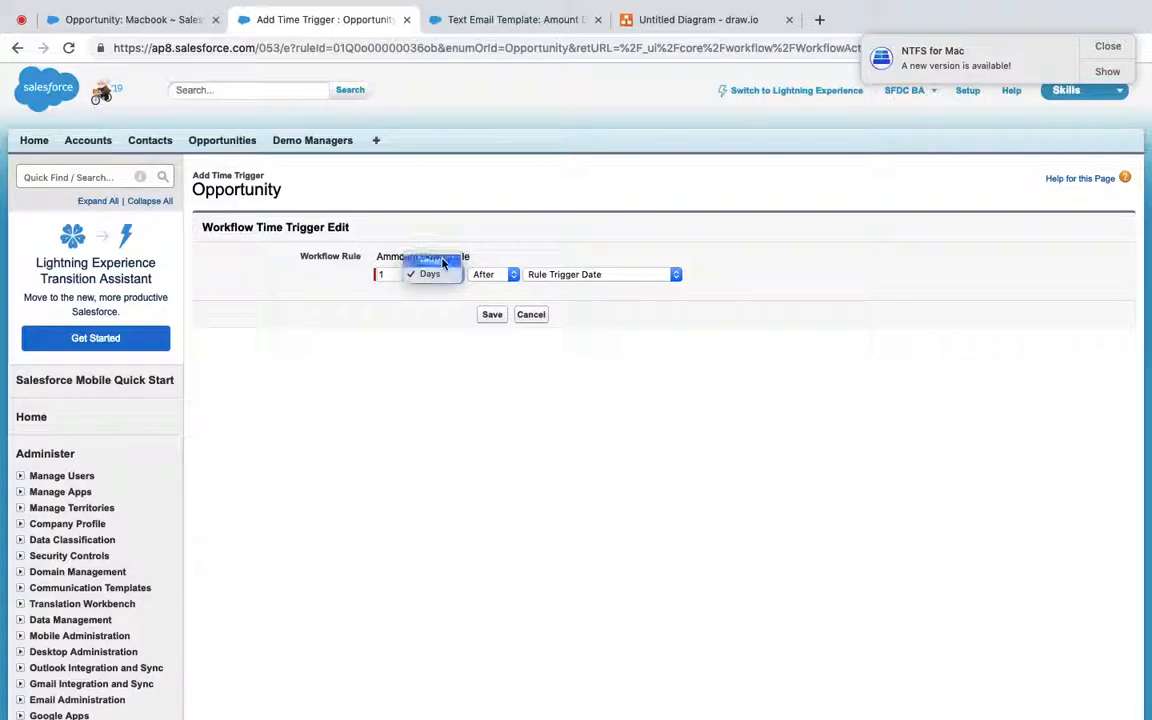
pyautogui.click(437, 257)
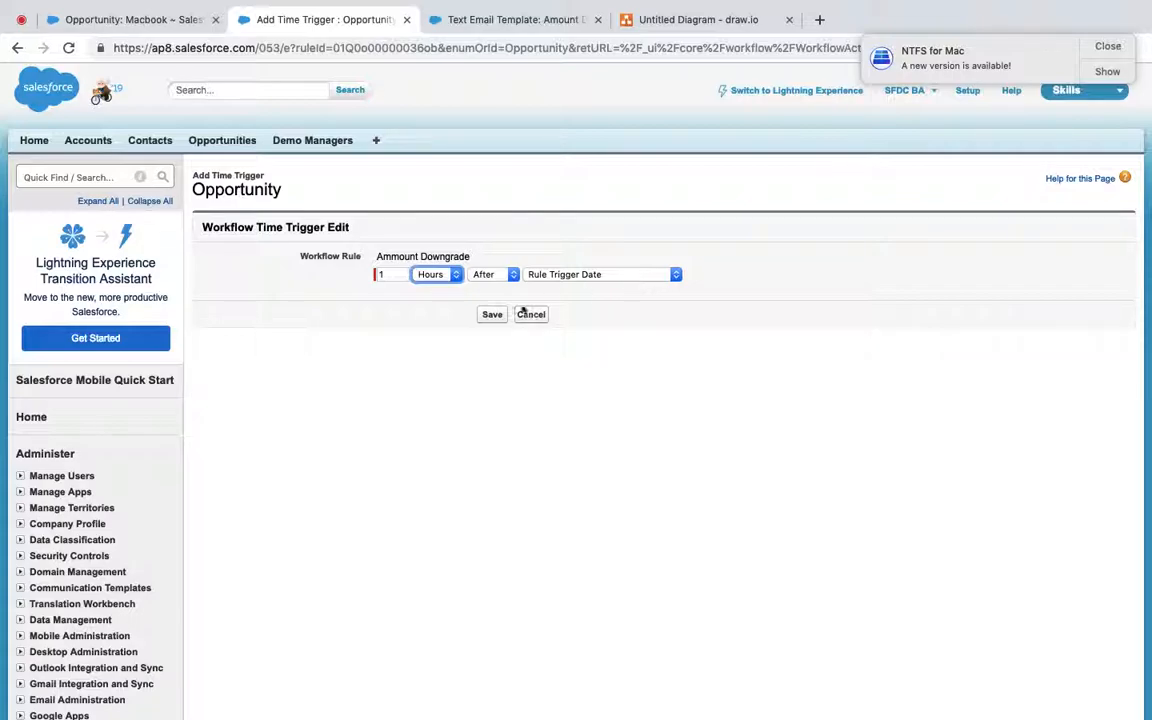
pyautogui.click(492, 315)
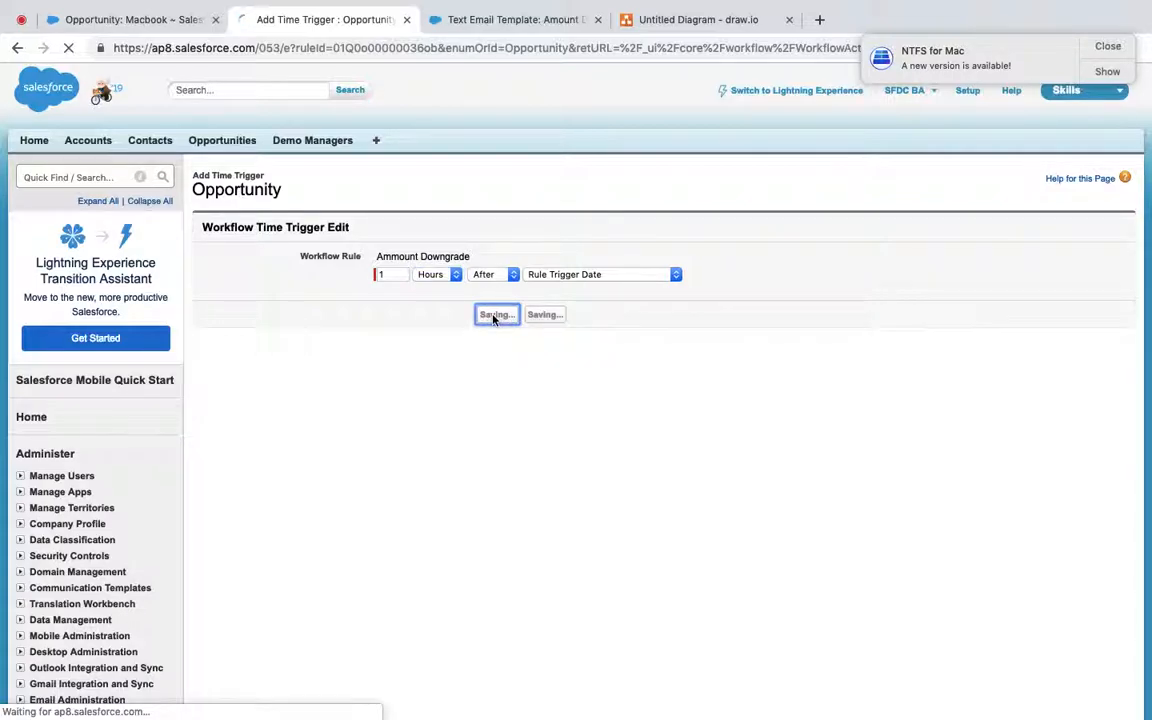
pyautogui.scroll(-2, 492, 320)
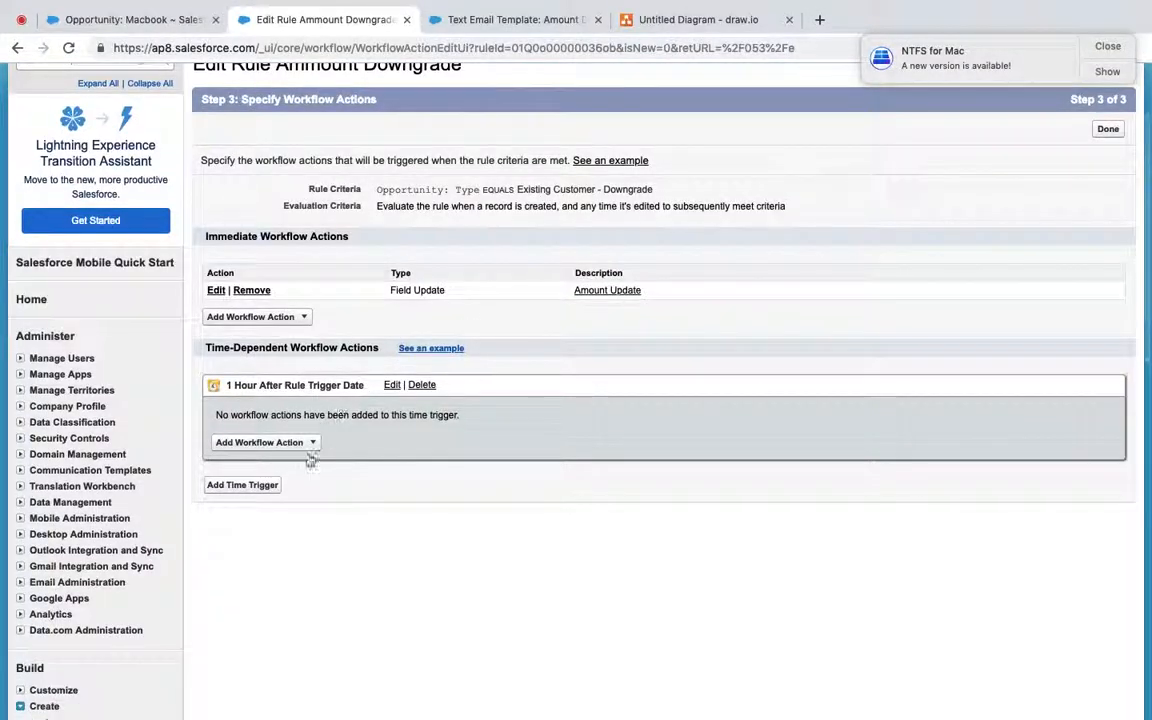
pyautogui.click(247, 488)
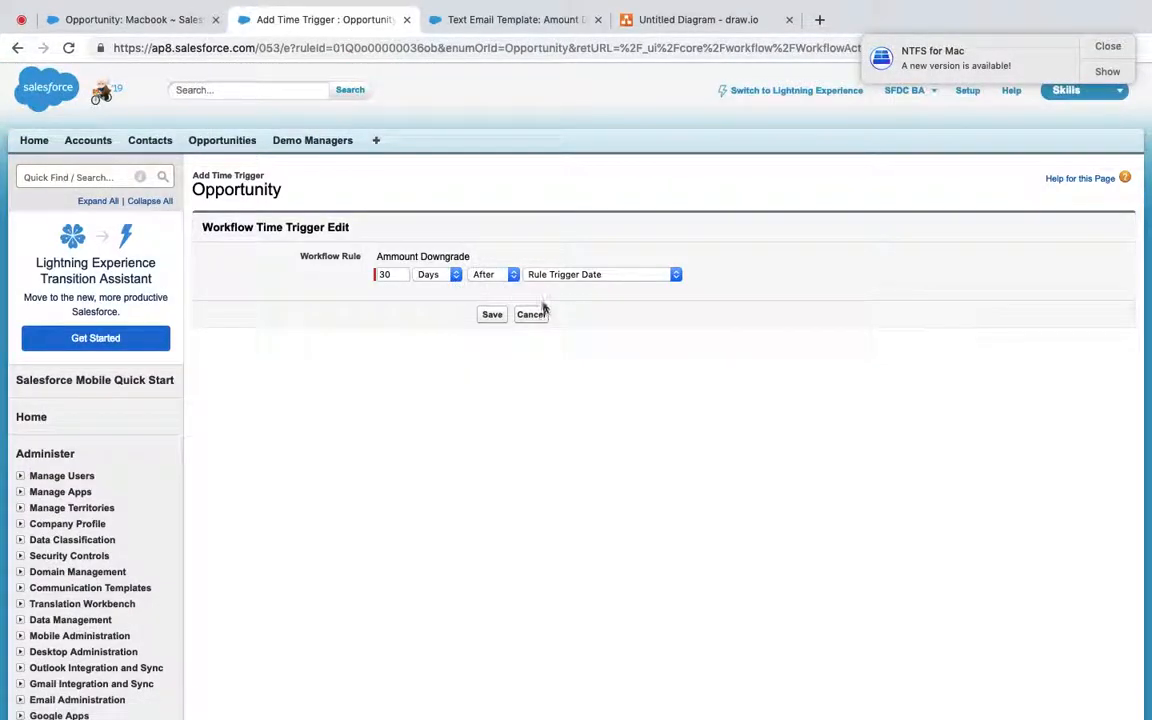
pyautogui.click(540, 316)
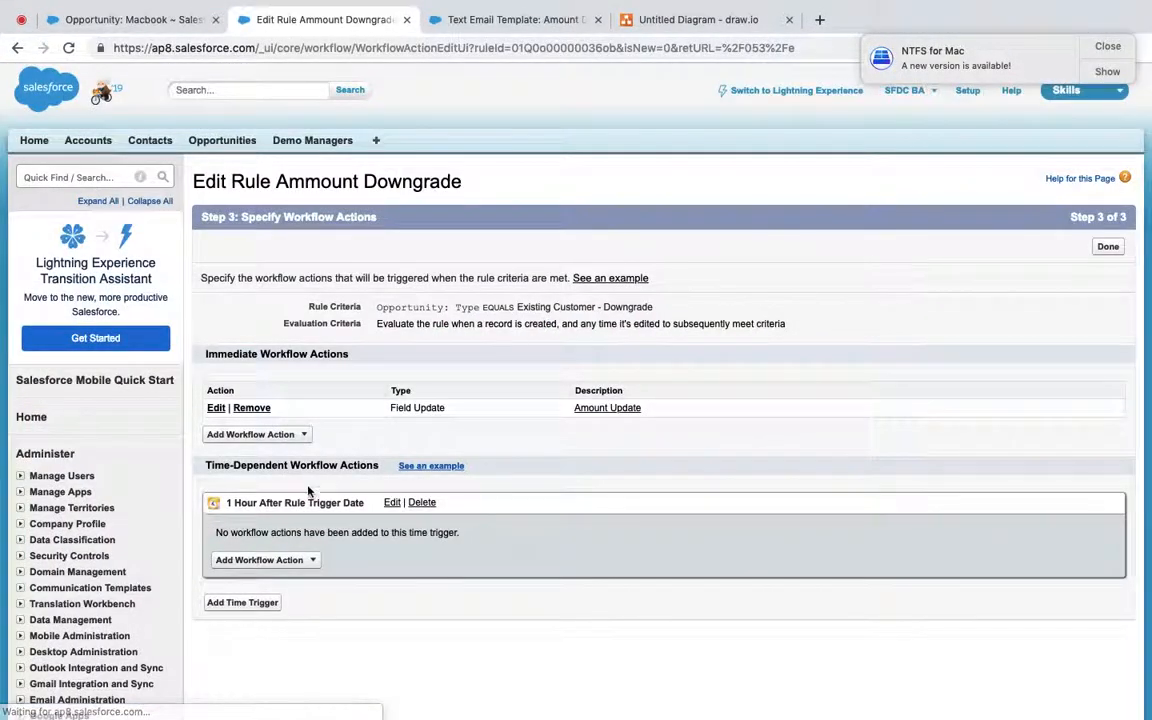
pyautogui.click(312, 561)
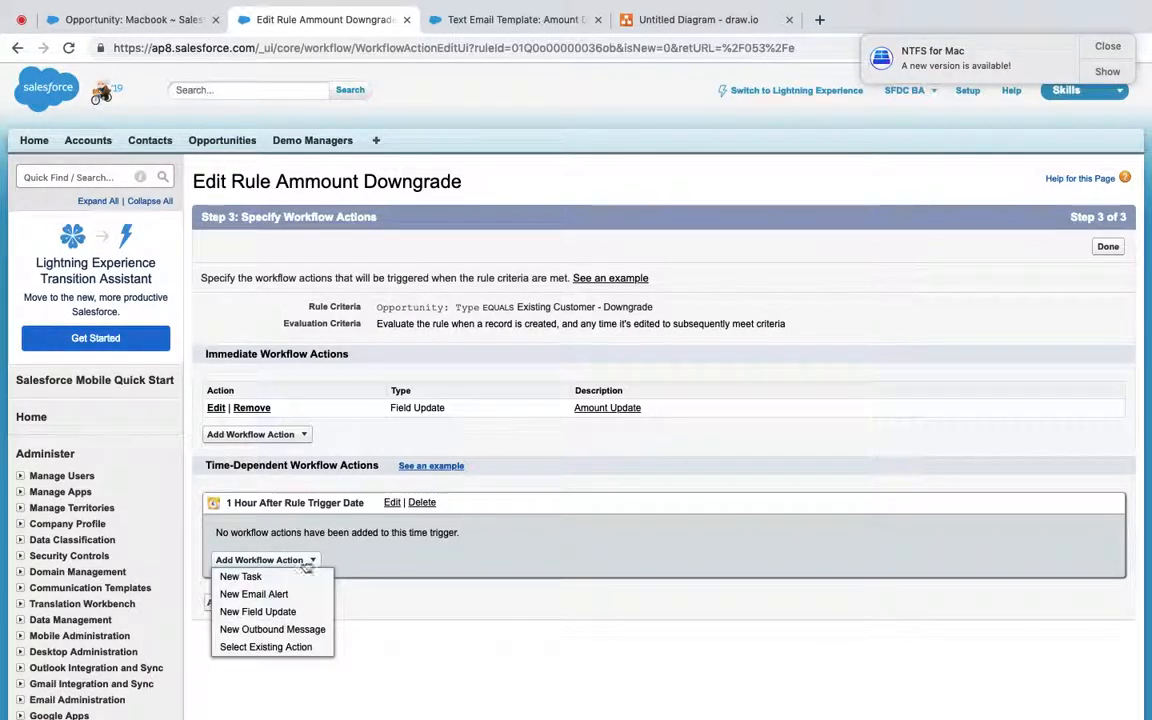
# Step: Create a new email alert described as 'Email to COnfirmation about Opportunity Amount Downgrade'
pyautogui.click(253, 594)
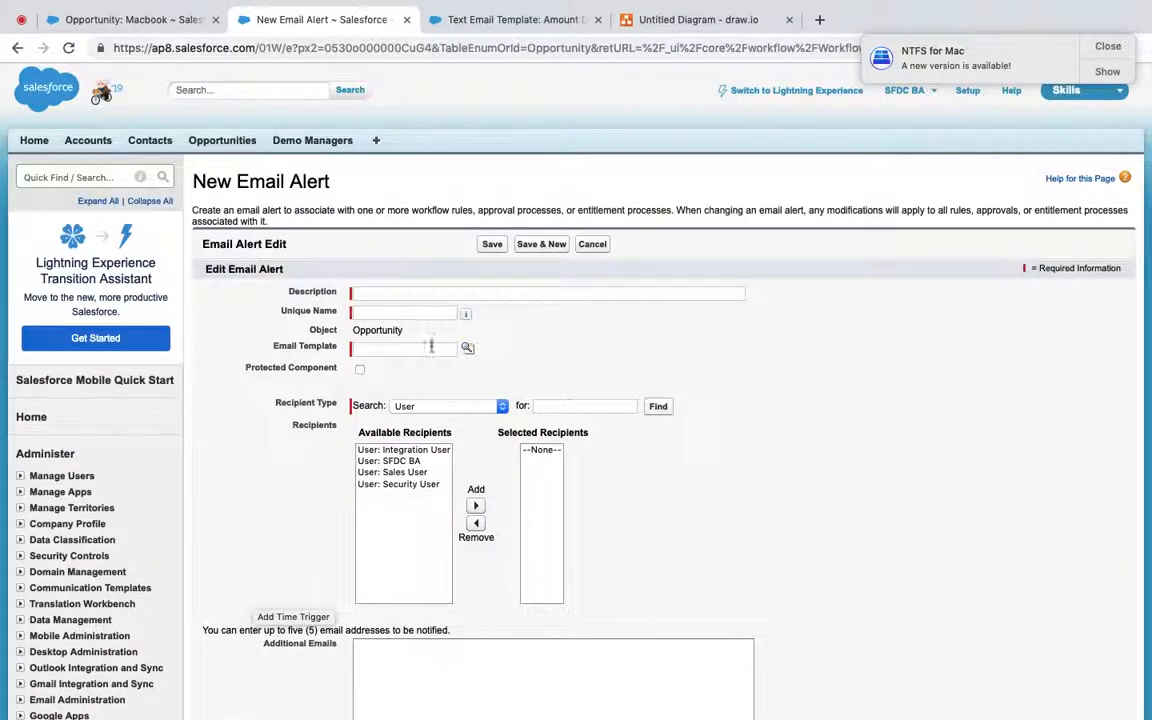
pyautogui.click(438, 293)
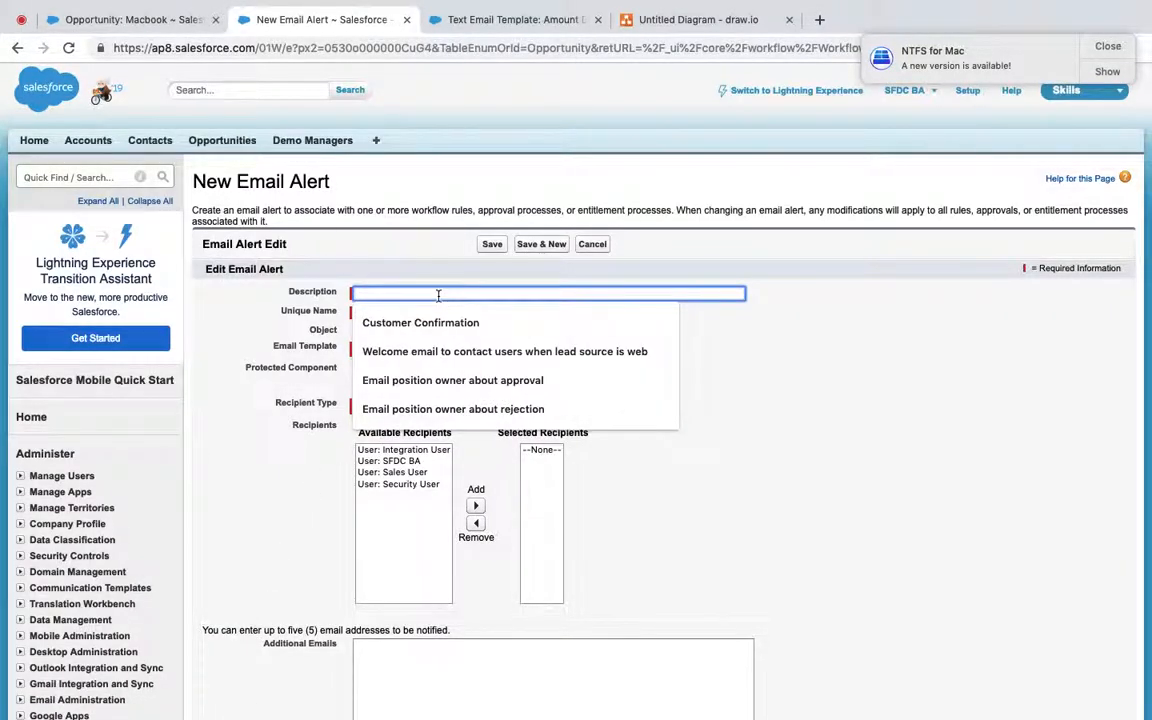
pyautogui.write('Email to ')
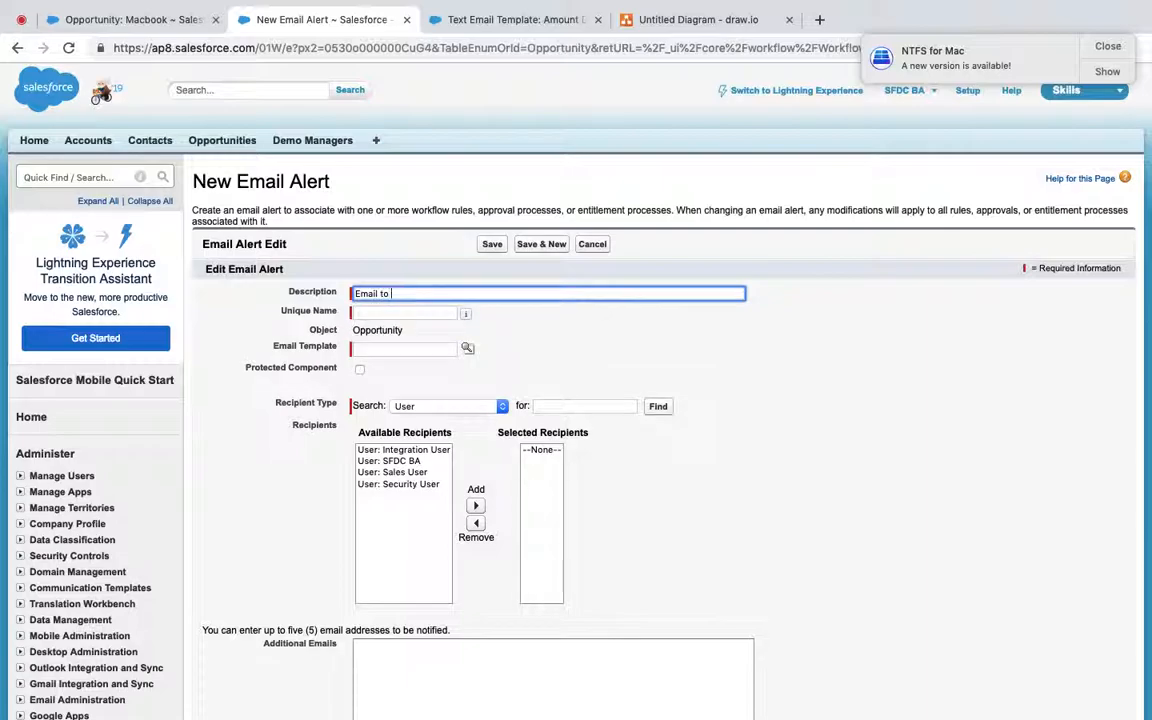
pyautogui.write('COnfirmation about')
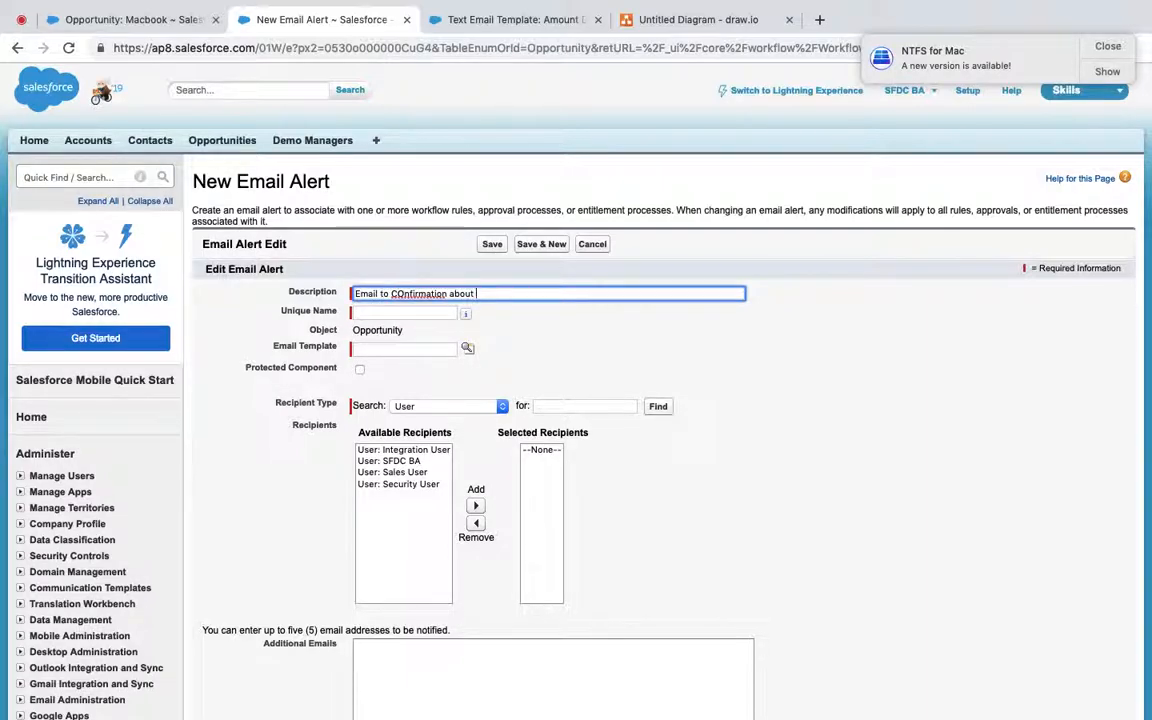
pyautogui.write(' Opportunity Amount Downgrad')
pyautogui.write('e')
pyautogui.press('Tab')
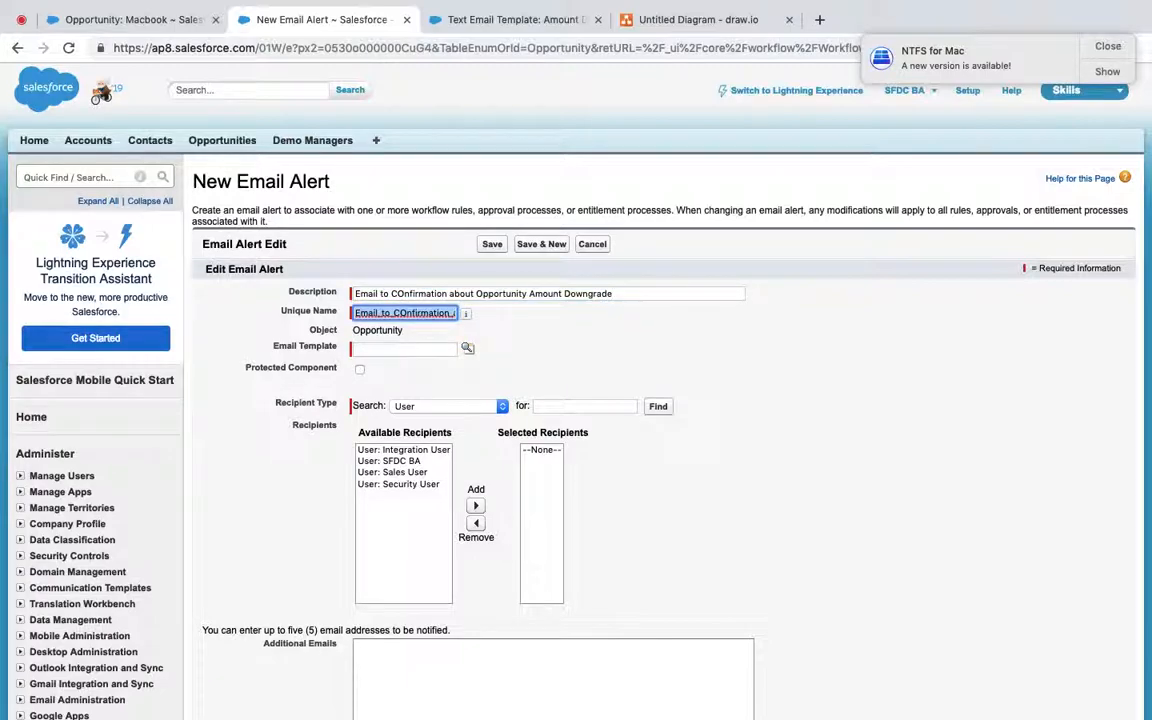
# Step: Choose the Amount Downgrade Confirmation template from the Opportunity folder, then view the Macbook record
pyautogui.click(467, 347)
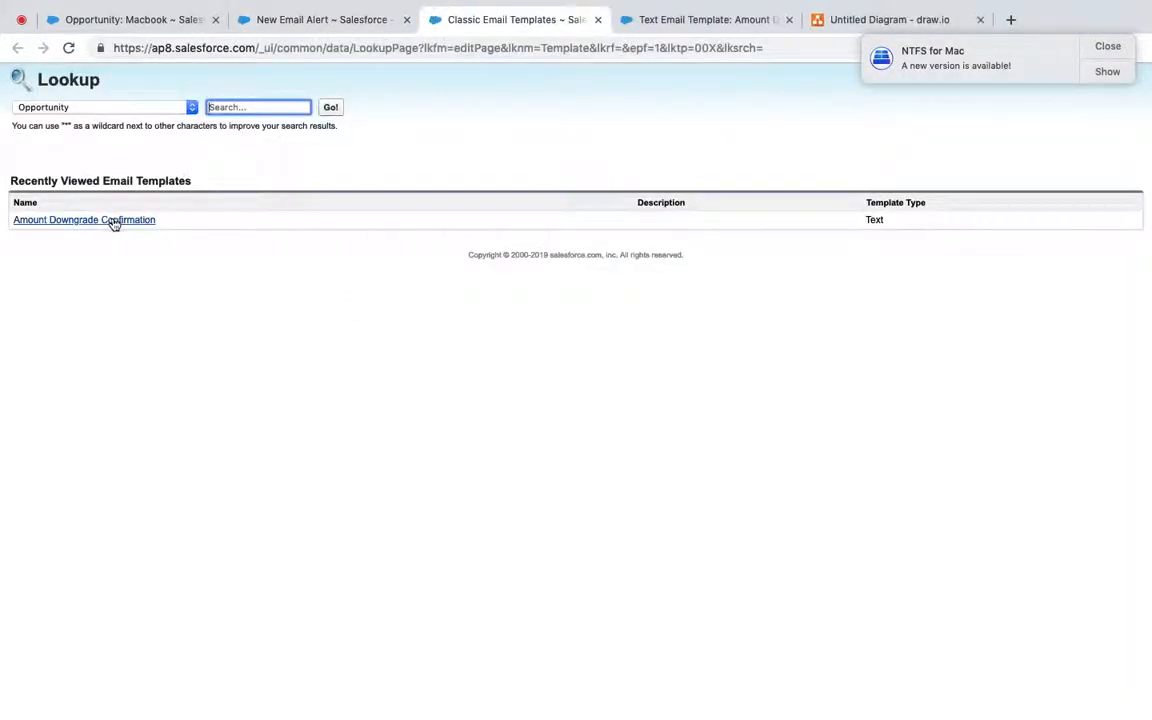
pyautogui.click(118, 107)
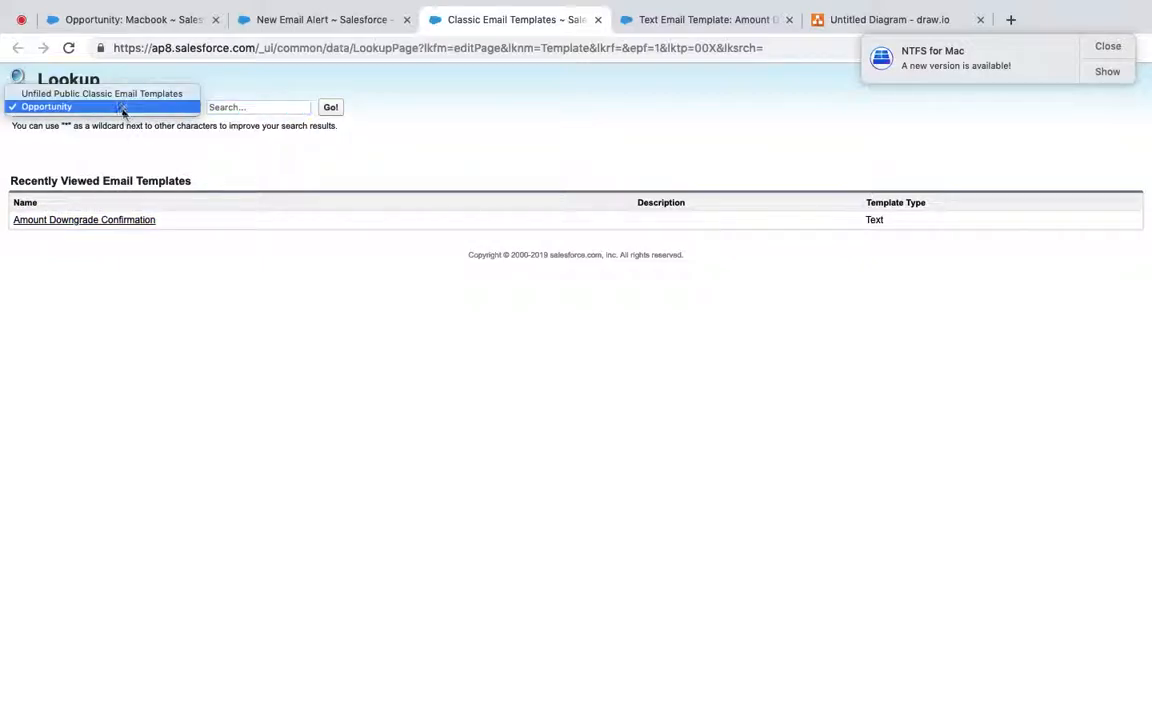
pyautogui.click(118, 95)
pyautogui.click(123, 108)
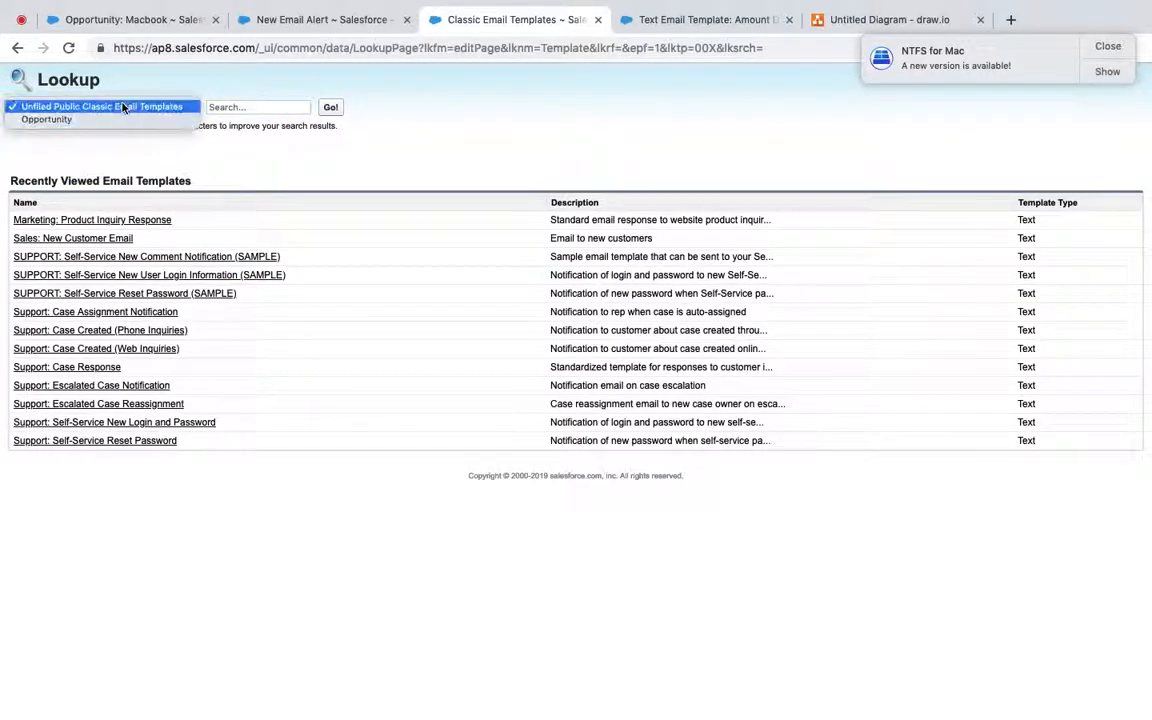
pyautogui.click(126, 119)
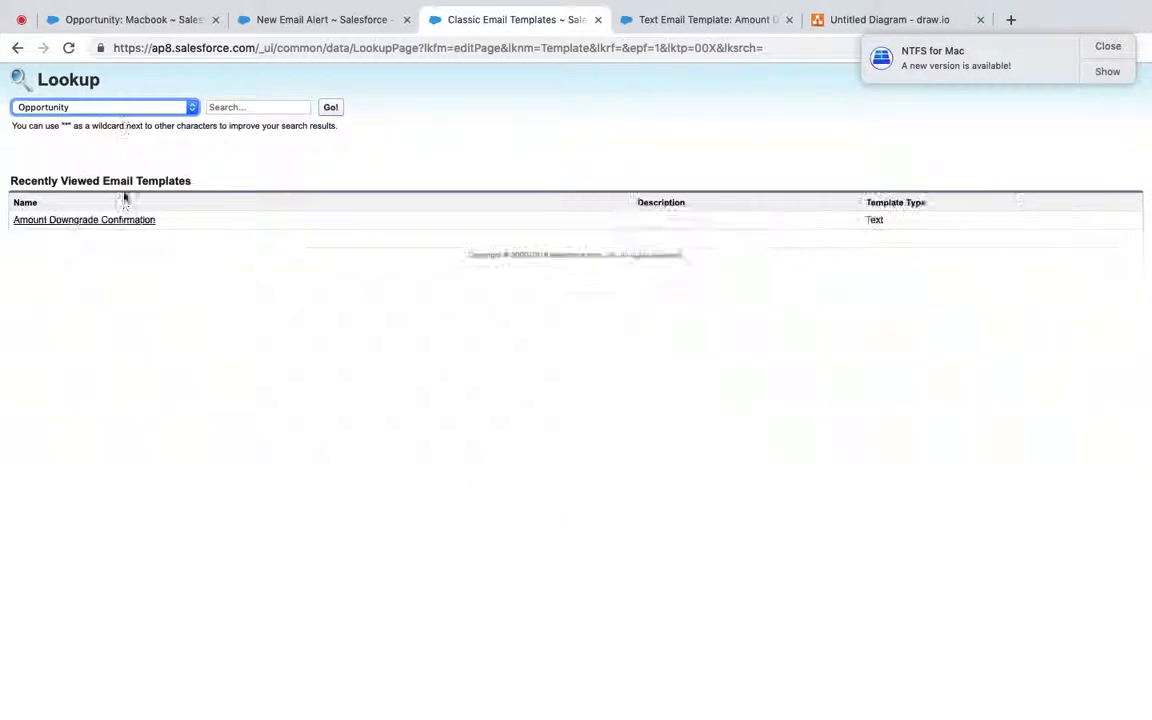
pyautogui.click(114, 220)
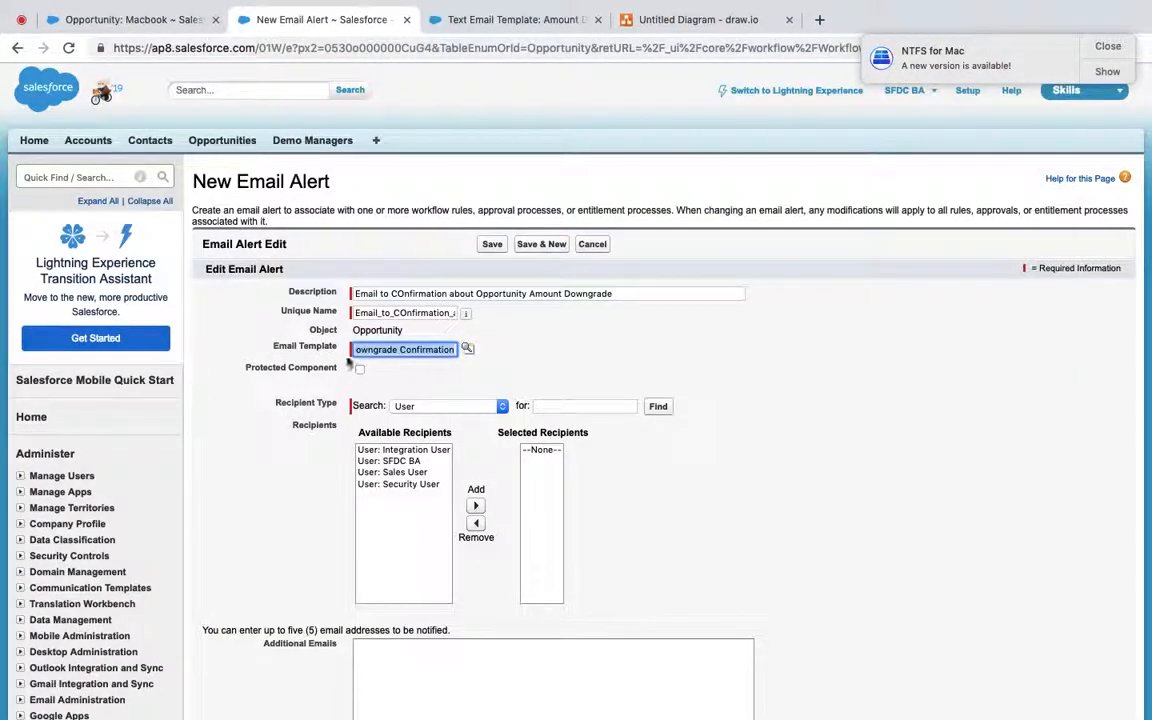
pyautogui.scroll(-1, 445, 401)
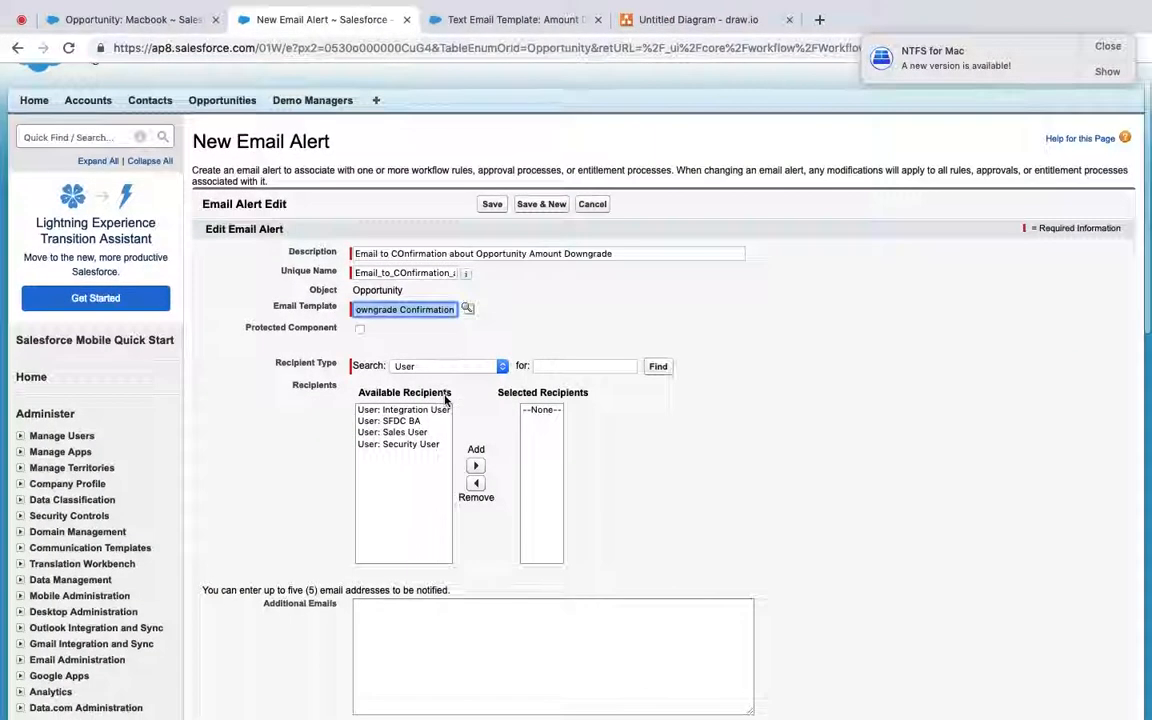
pyautogui.click(175, 18)
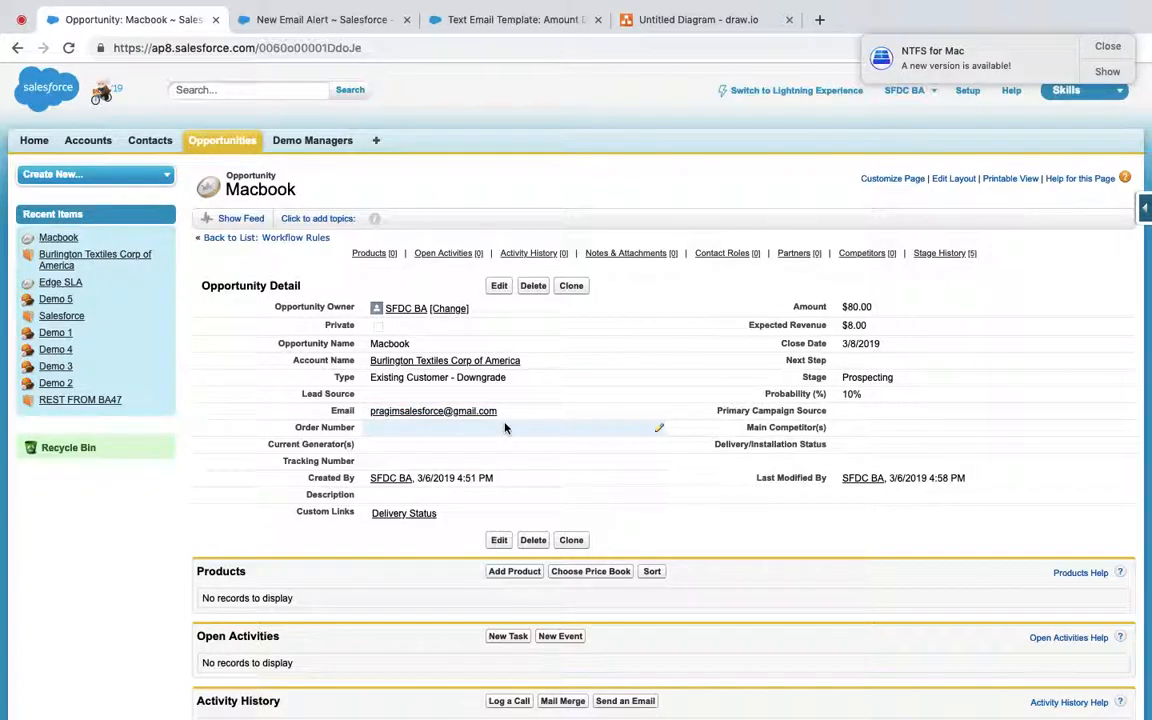
# Step: Set the alert's recipient type to Email Field and add Email Field: Email to Selected Recipients
pyautogui.click(313, 19)
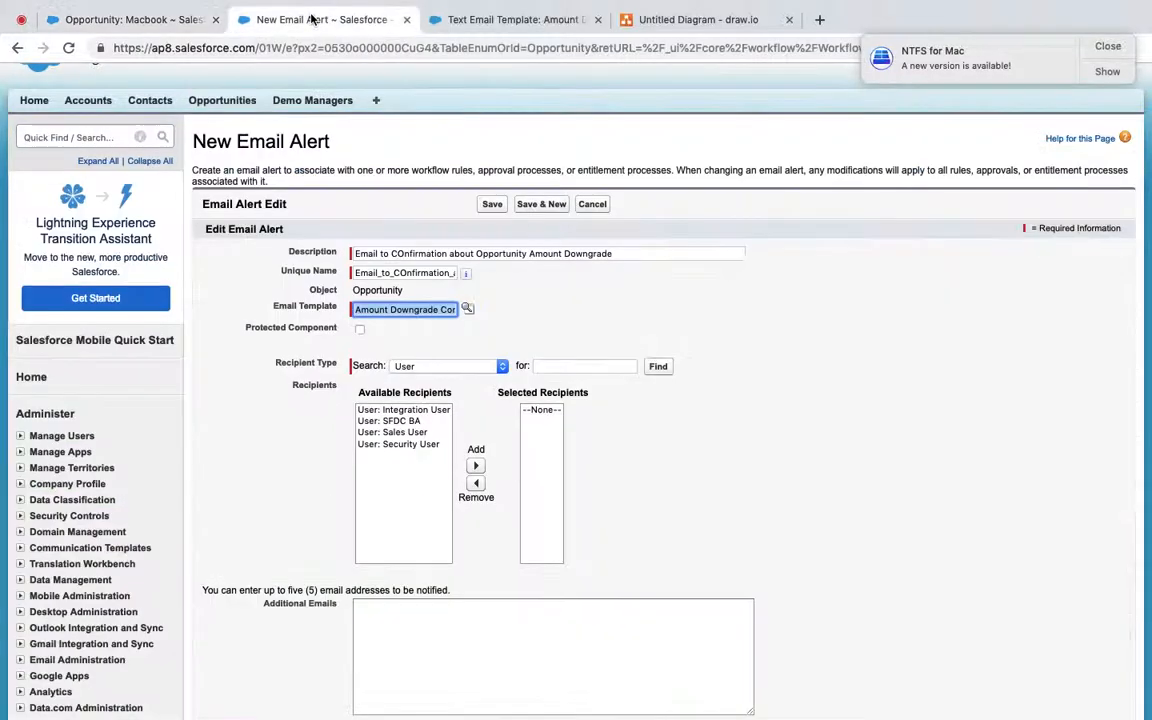
pyautogui.click(440, 366)
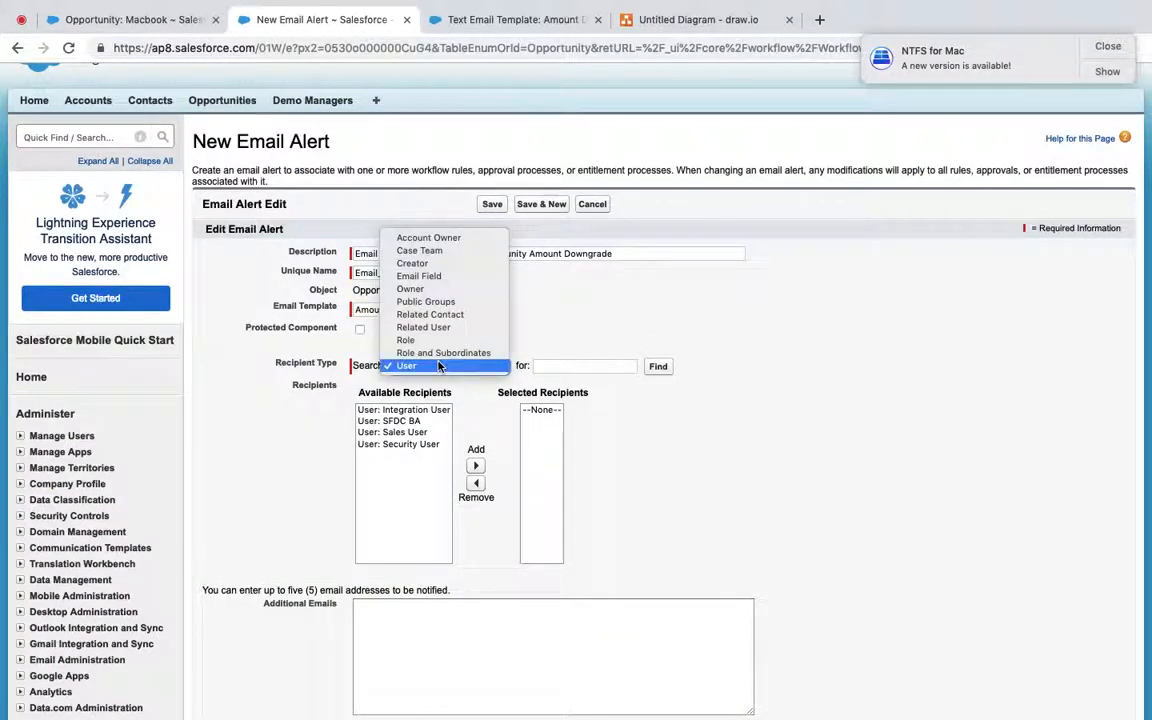
pyautogui.click(422, 277)
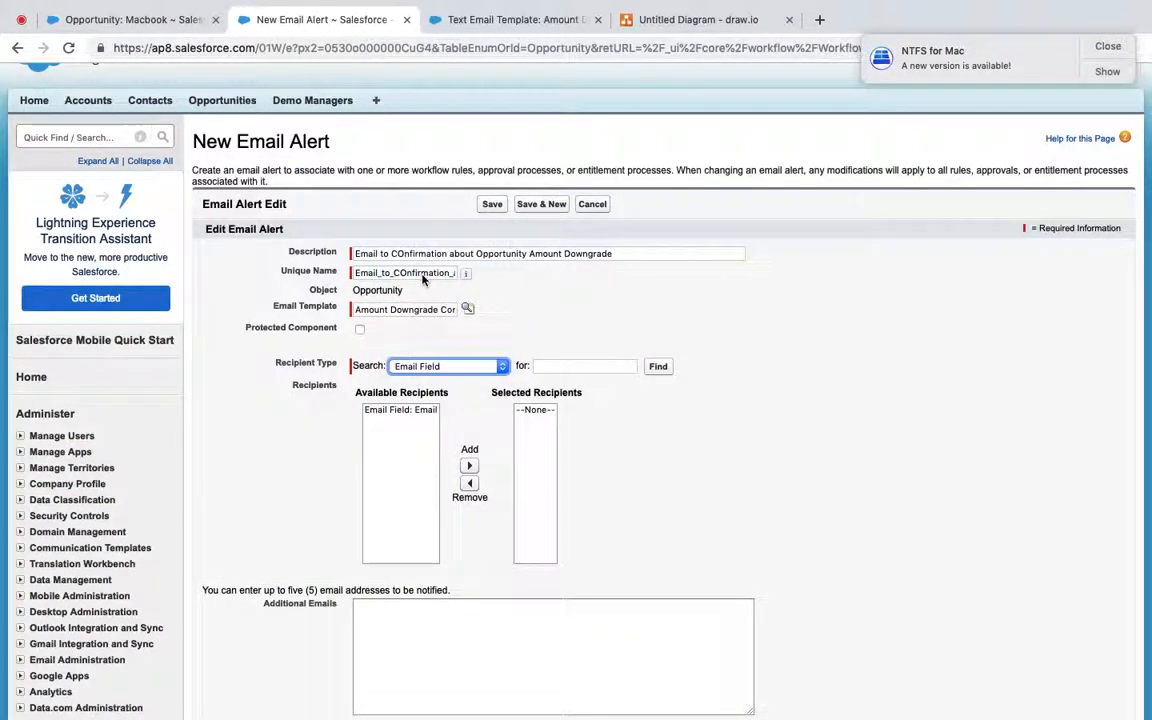
pyautogui.click(390, 412)
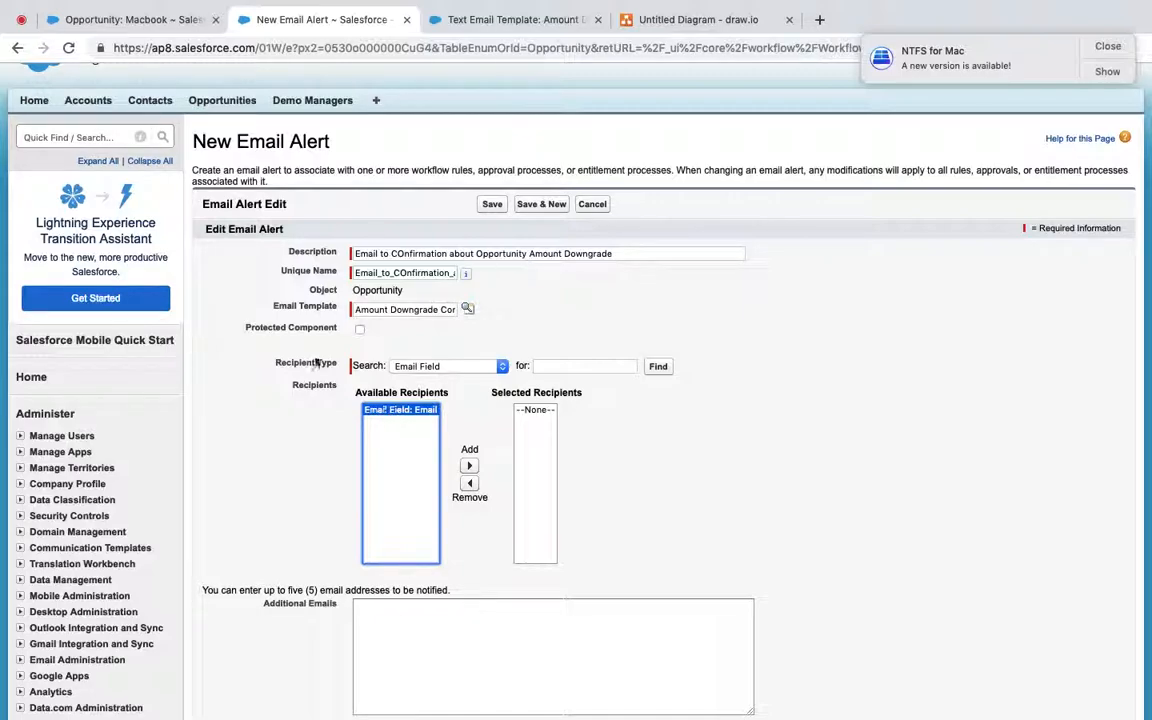
pyautogui.click(95, 21)
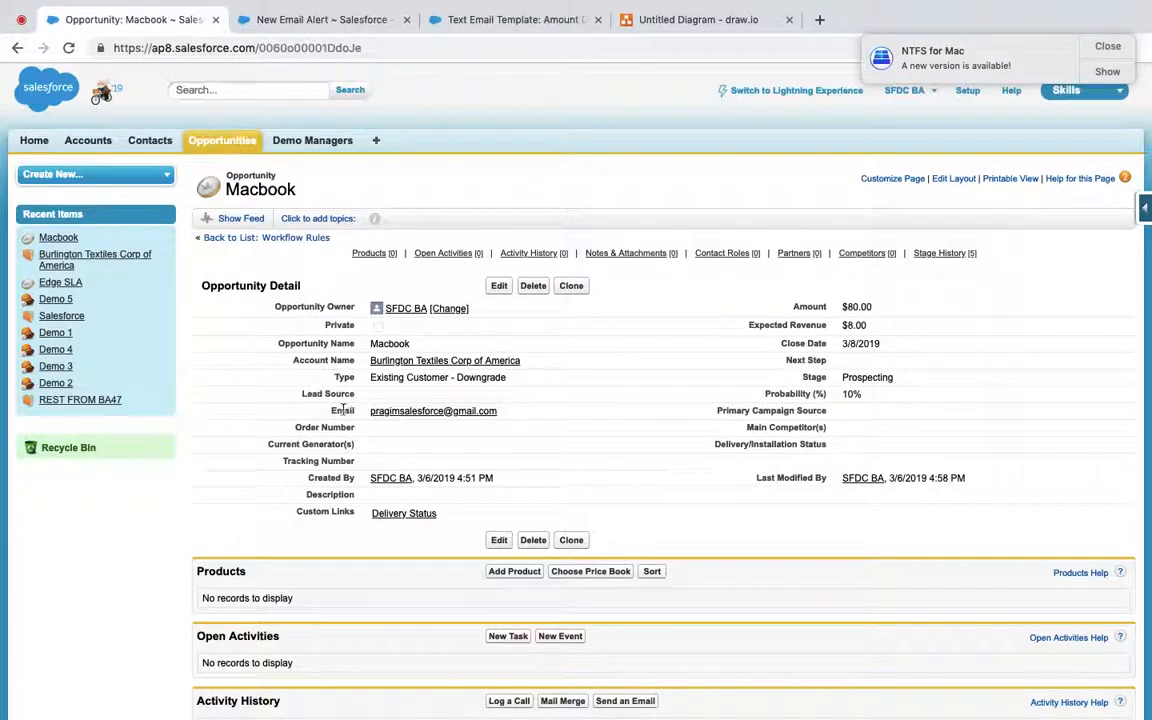
pyautogui.click(305, 21)
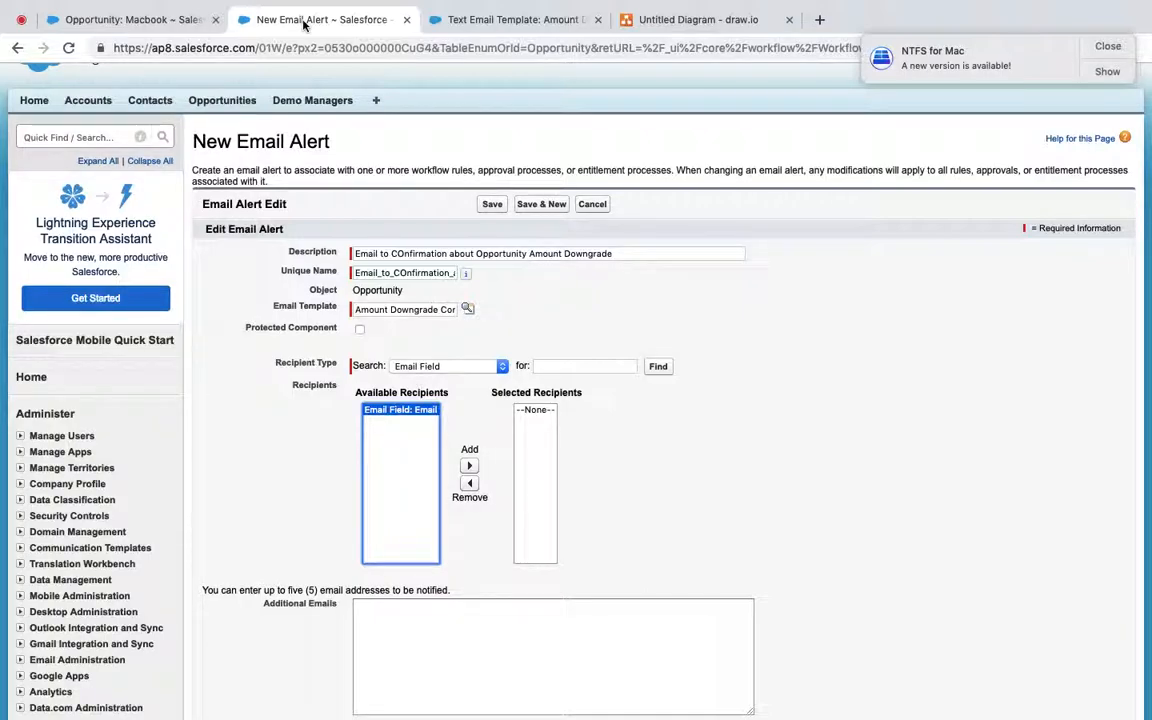
pyautogui.click(469, 466)
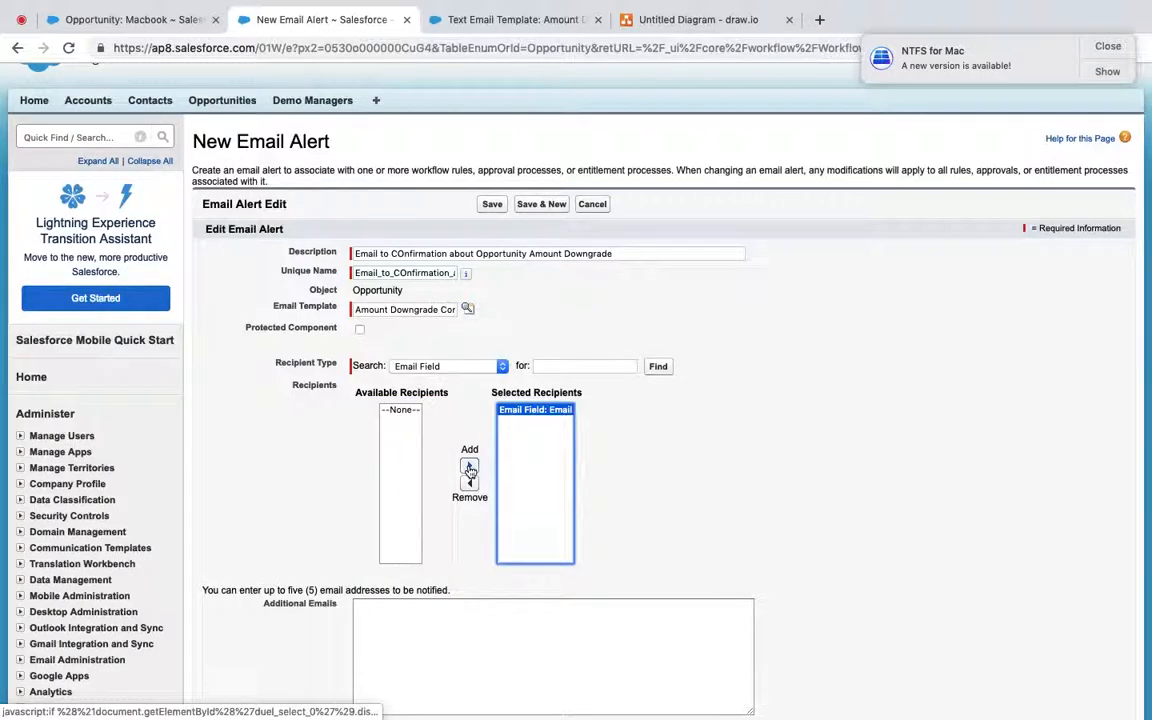
# Step: Review the Opportunity fields list, then save the email alert and finish the rule's workflow actions
pyautogui.click(77, 136)
pyautogui.write('opporti')
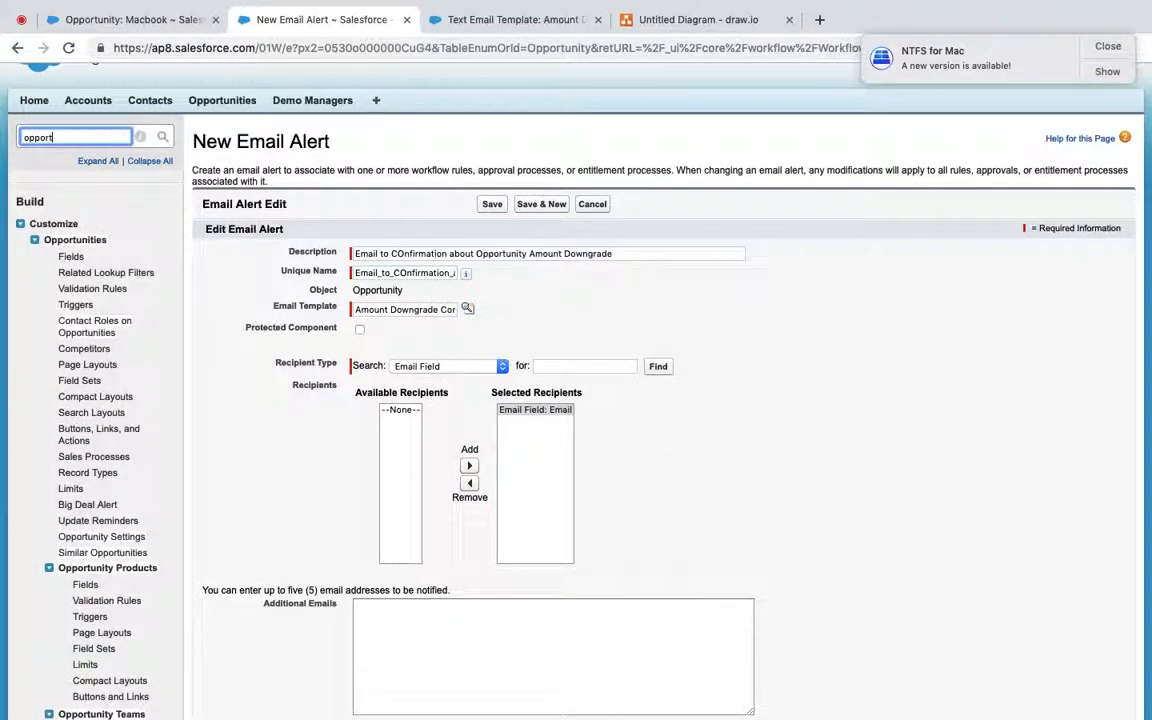
pyautogui.click(483, 20)
pyautogui.scroll(-5, 502, 330)
pyautogui.scroll(-1, 502, 330)
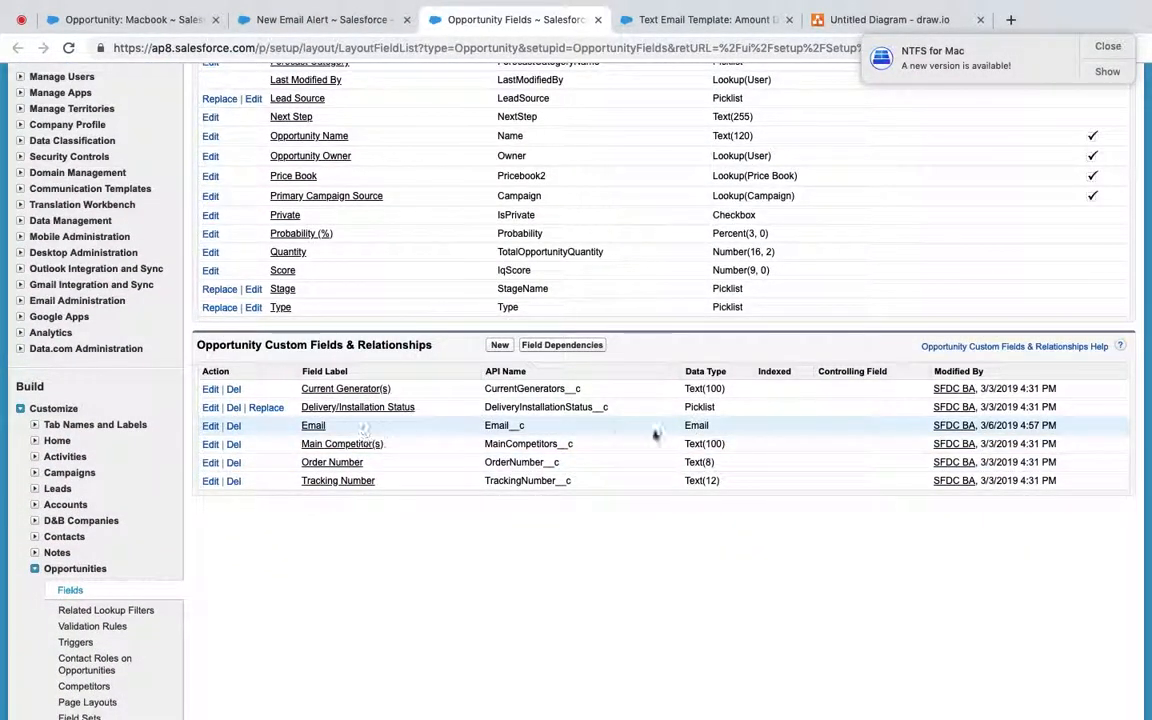
pyautogui.click(310, 20)
pyautogui.scroll(-3, 460, 392)
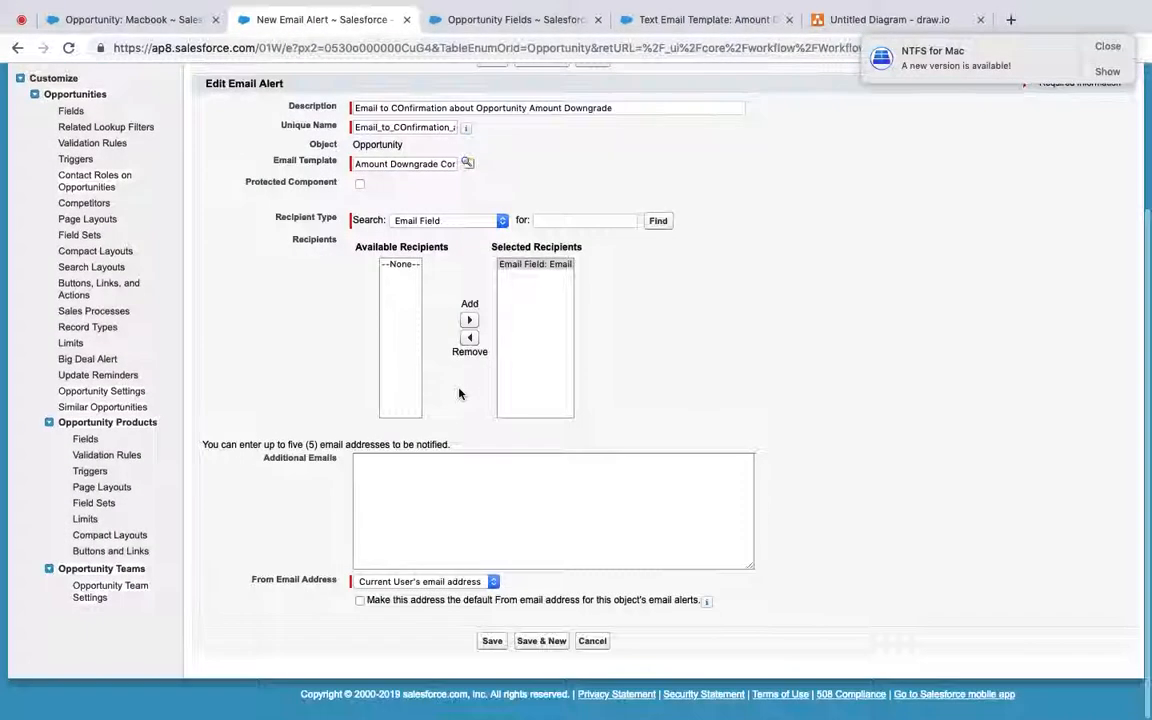
pyautogui.click(375, 485)
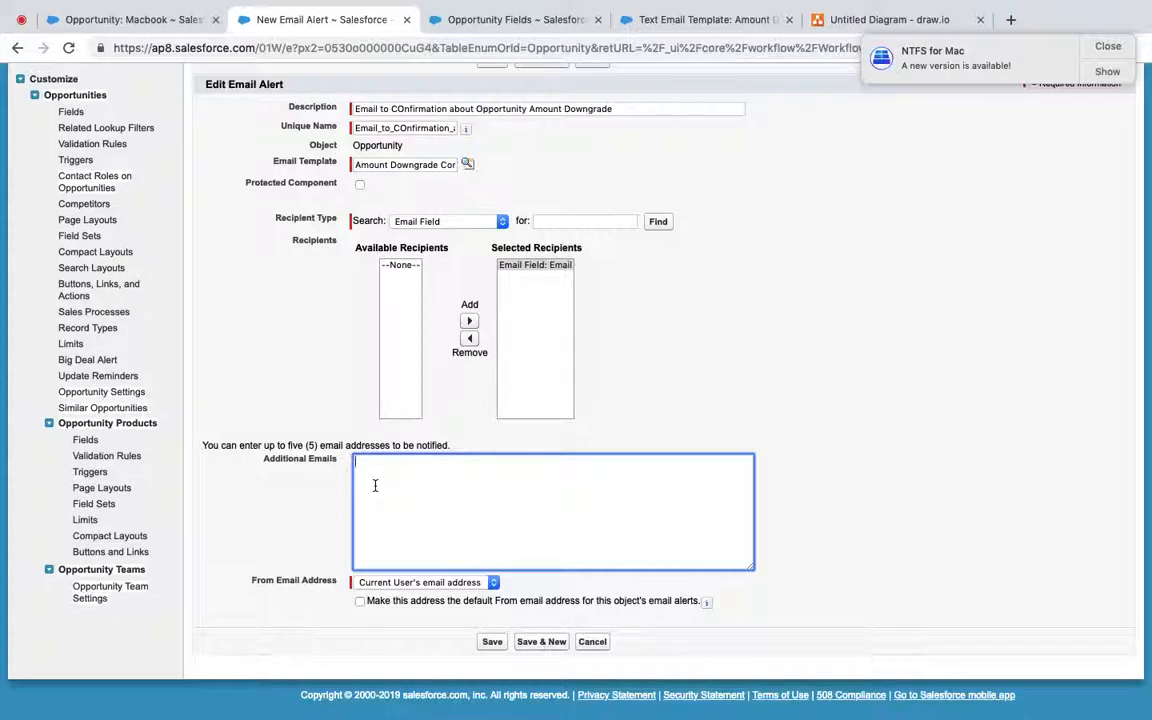
pyautogui.click(494, 643)
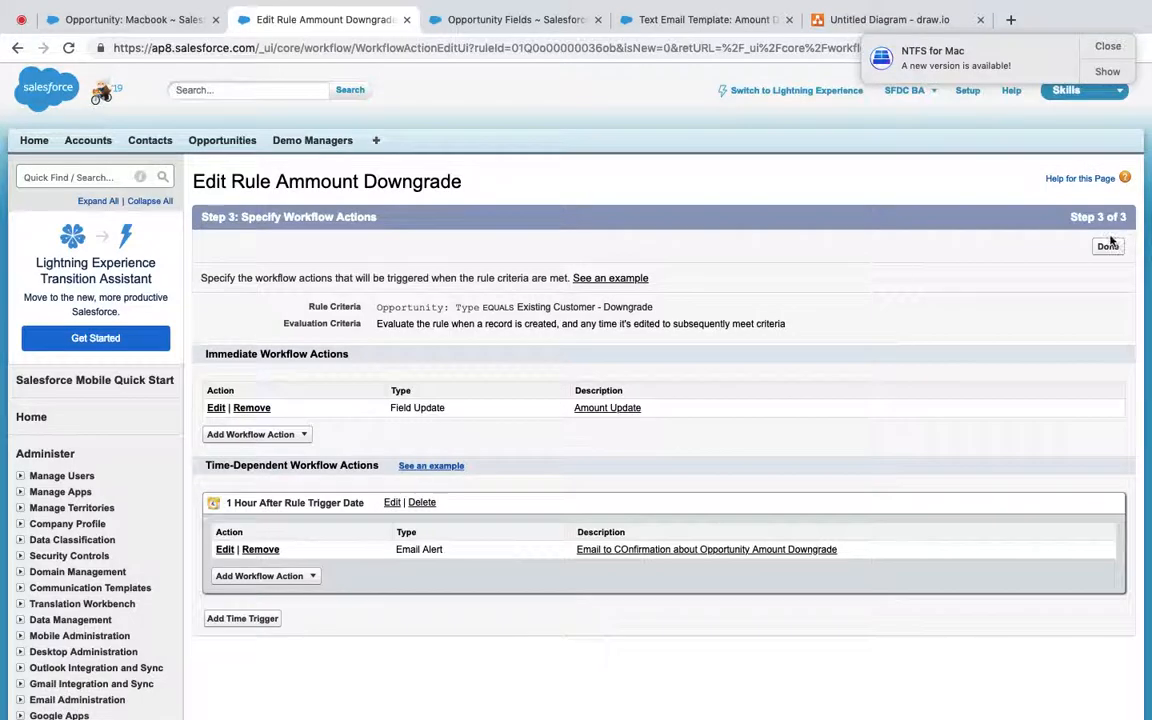
pyautogui.click(1108, 247)
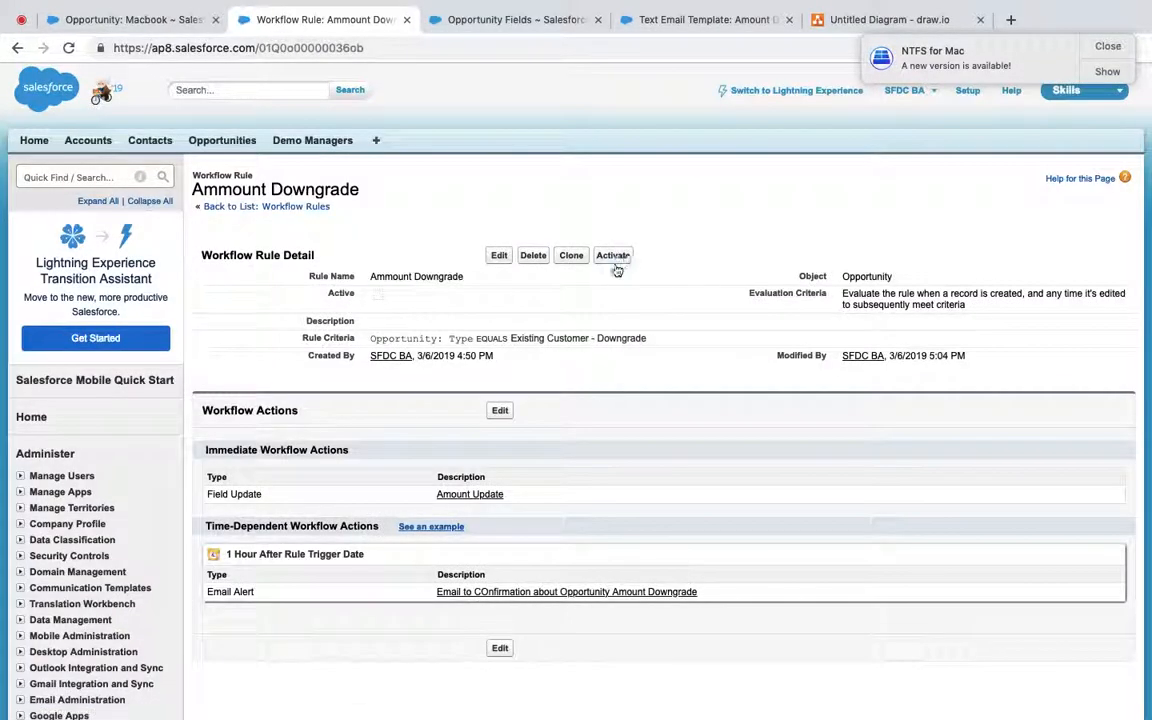
# Step: Set the admin user as Default Workflow User to activate Ammount Downgrade, then view the Macbook opportunity
pyautogui.click(613, 256)
pyautogui.click(741, 149)
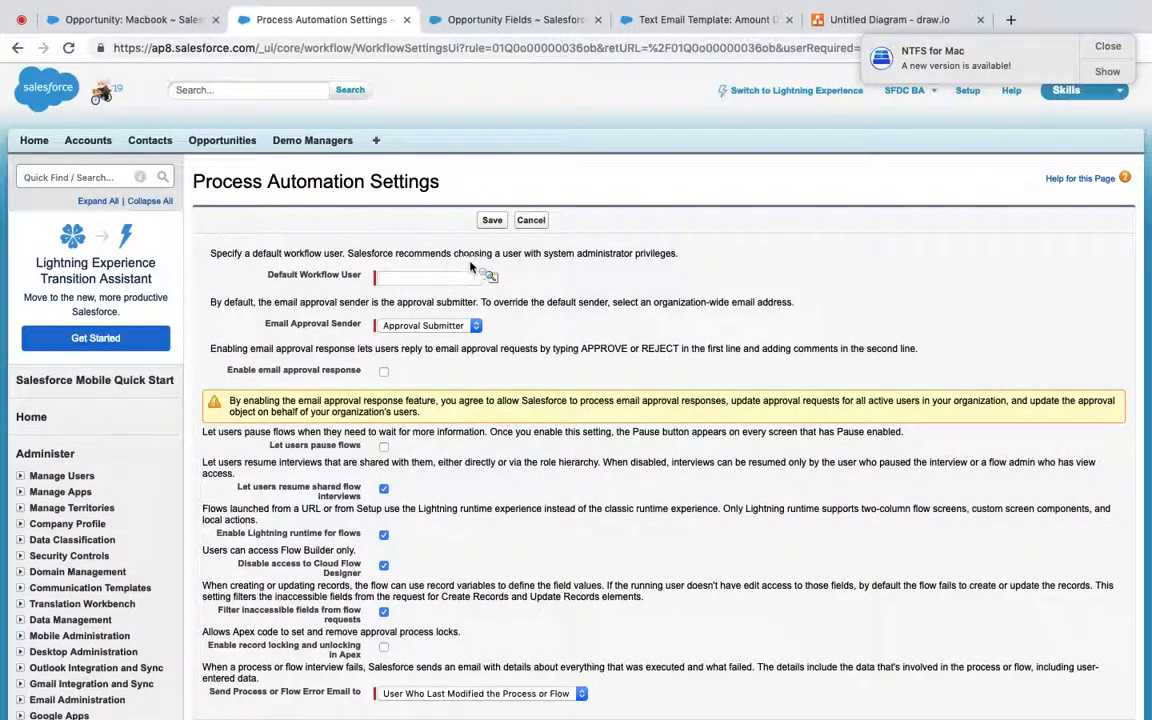
pyautogui.click(491, 276)
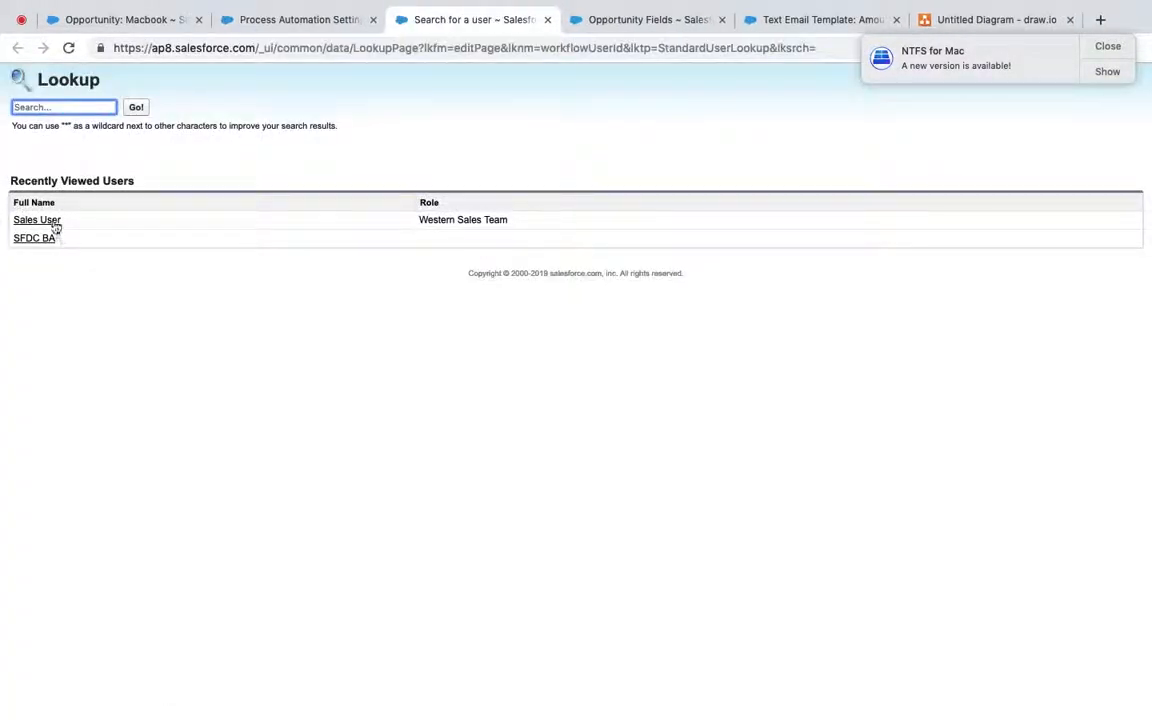
pyautogui.click(44, 239)
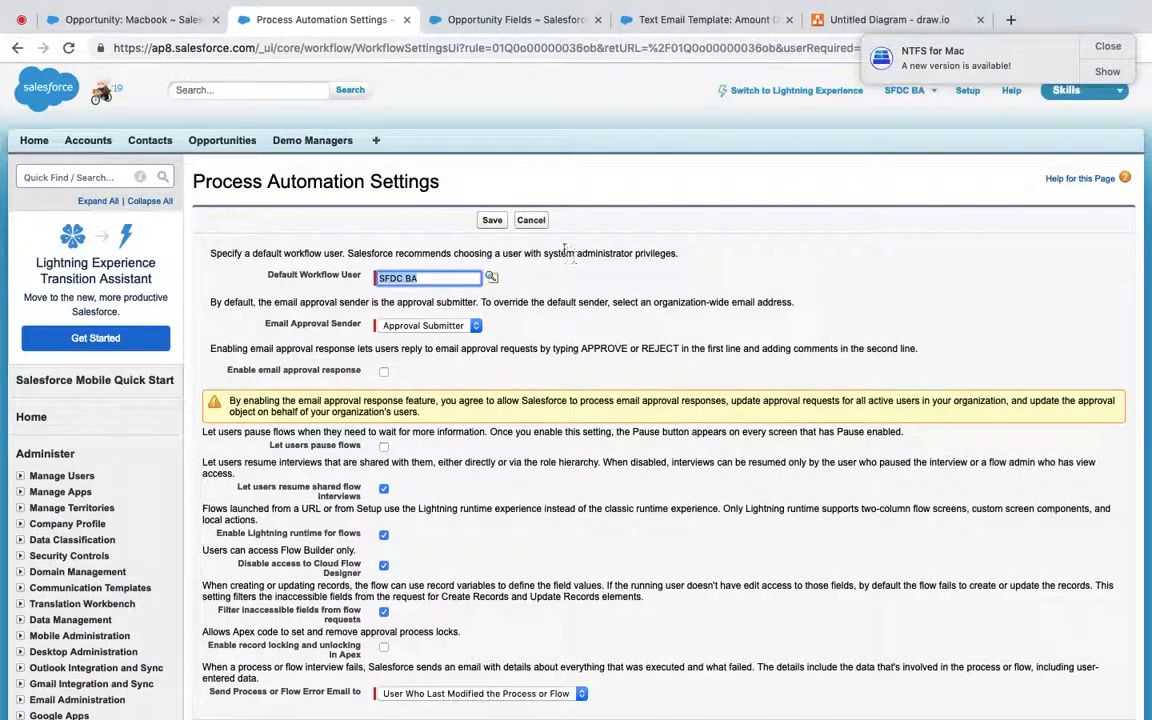
pyautogui.click(490, 220)
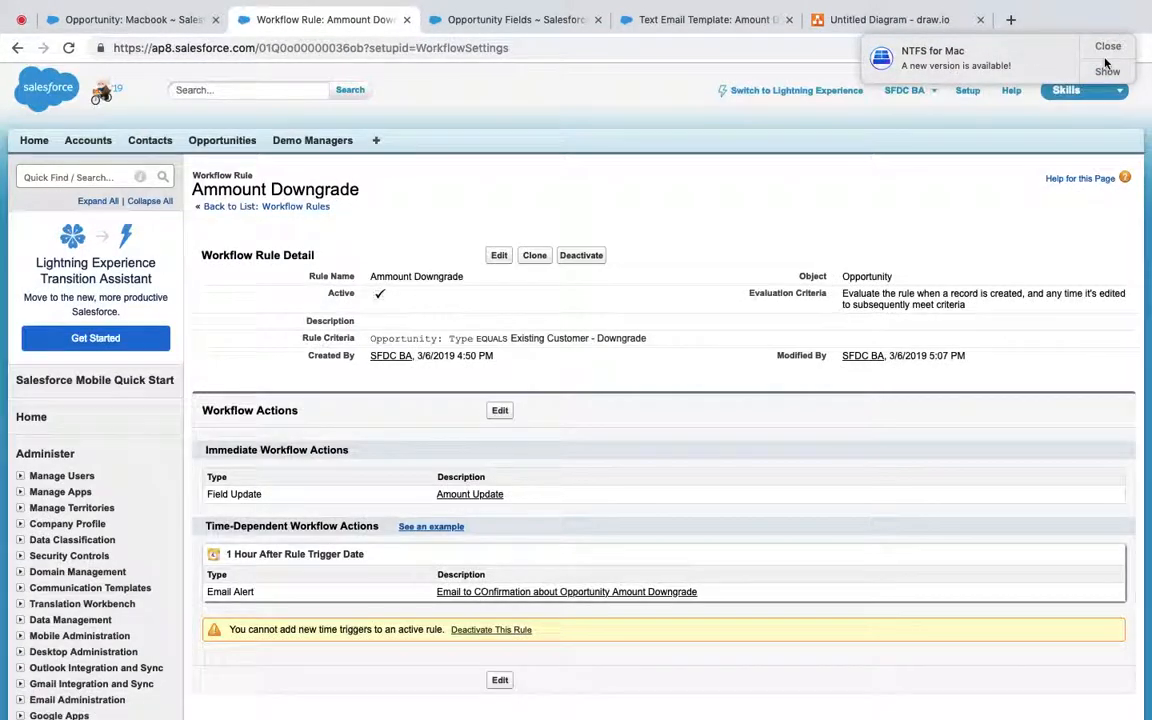
pyautogui.click(1106, 47)
pyautogui.click(200, 18)
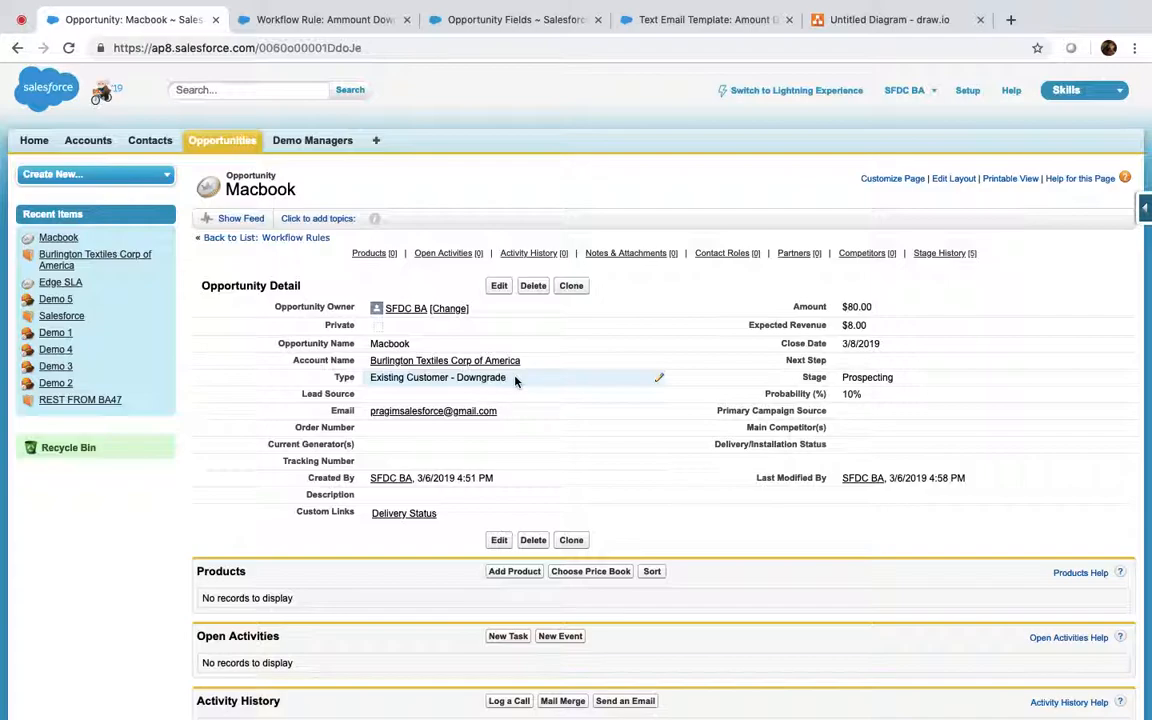
# Step: Save Macbook's Type as Existing Customer - Upgrade, then back to Existing Customer - Downgrade
pyautogui.doubleClick(505, 380)
pyautogui.click(505, 379)
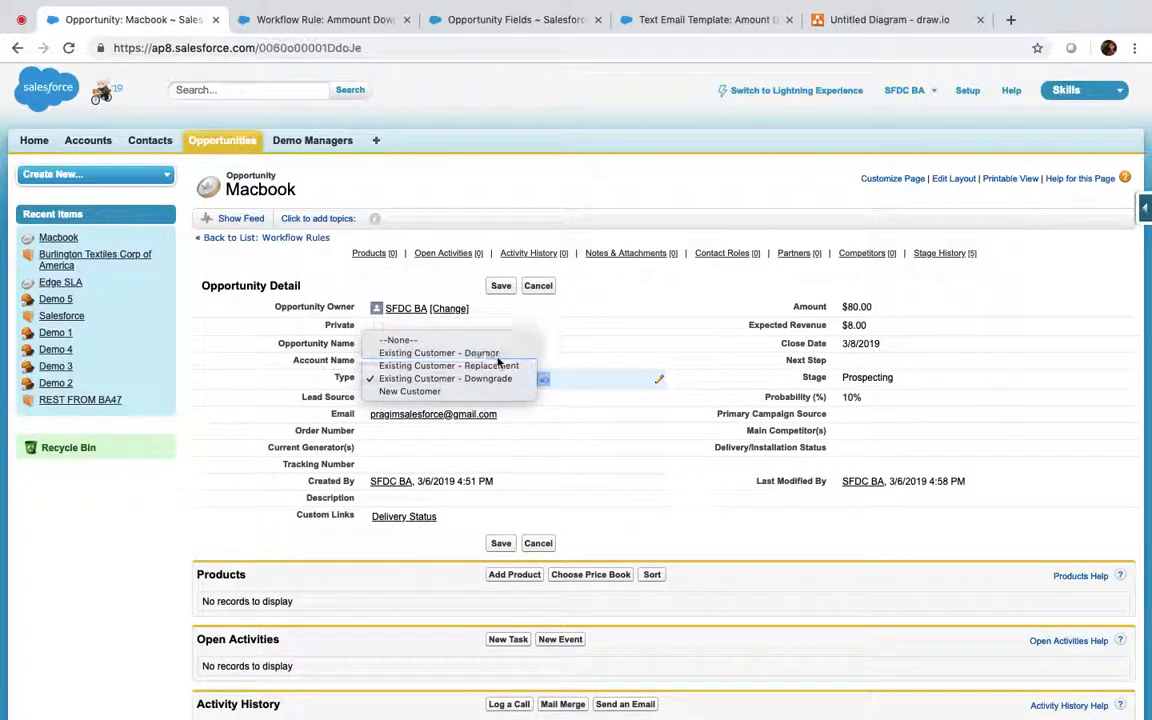
pyautogui.click(495, 353)
pyautogui.click(505, 286)
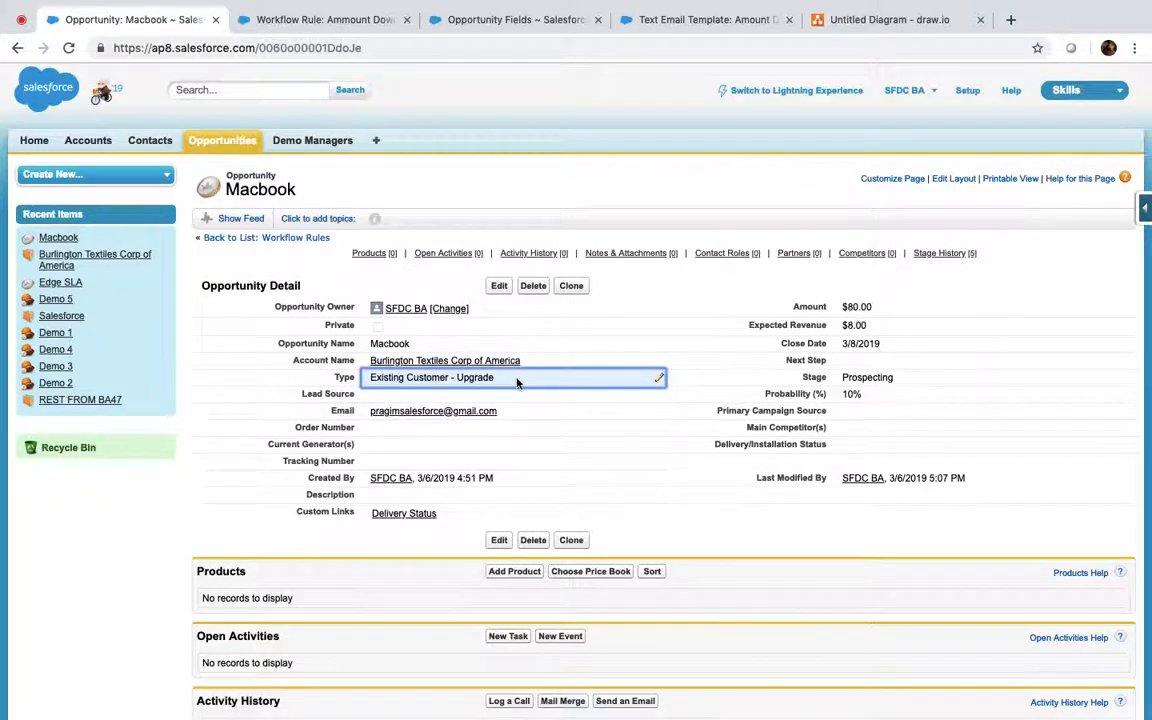
pyautogui.doubleClick(517, 381)
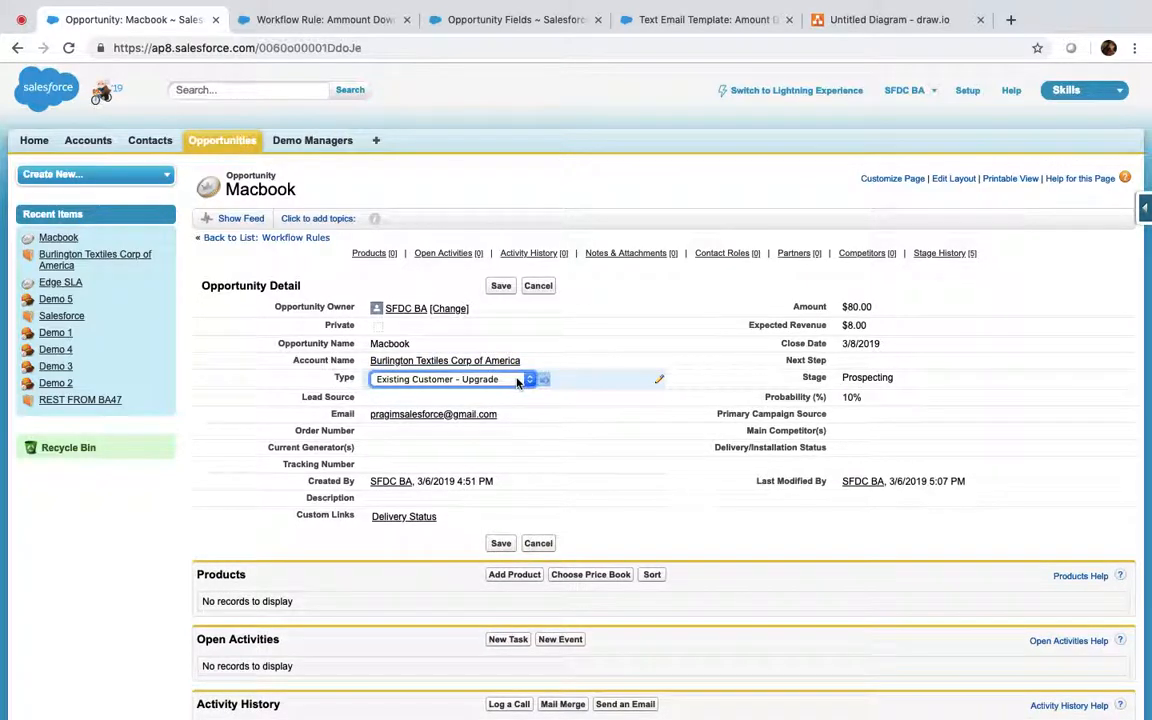
pyautogui.click(540, 378)
pyautogui.click(505, 405)
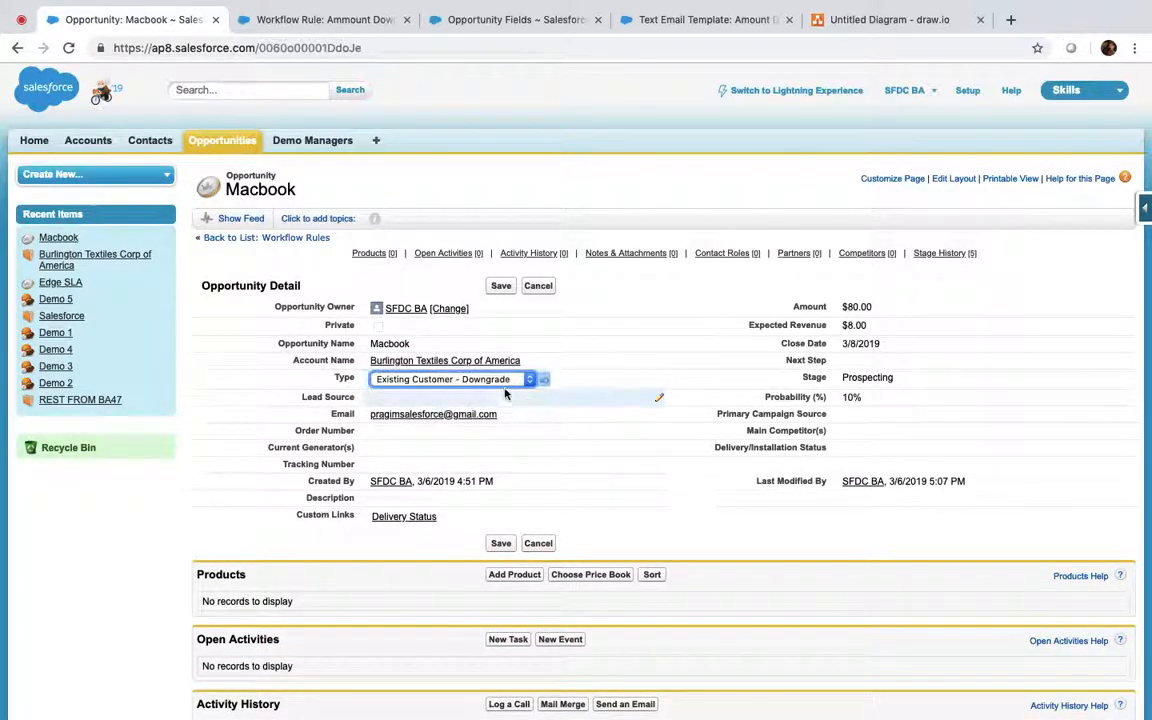
pyautogui.click(500, 286)
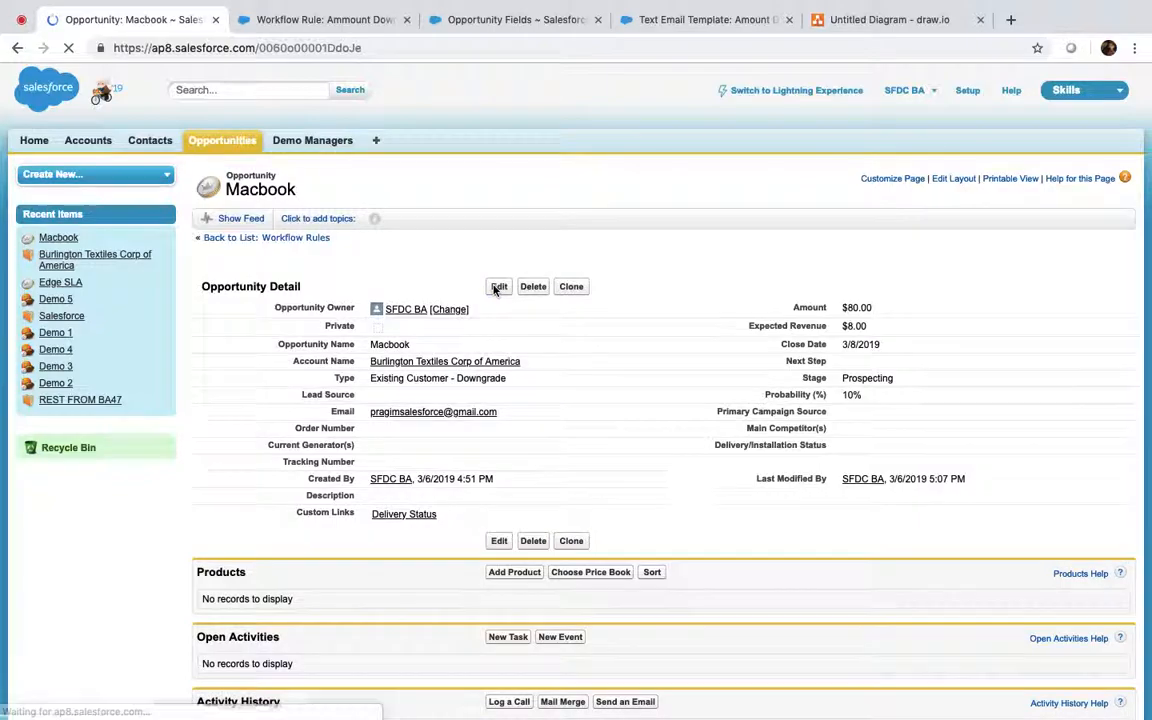
# Step: Return to the Opportunity Fields setup page and start a setup Quick Find search
pyautogui.click(485, 20)
pyautogui.scroll(4, 116, 155)
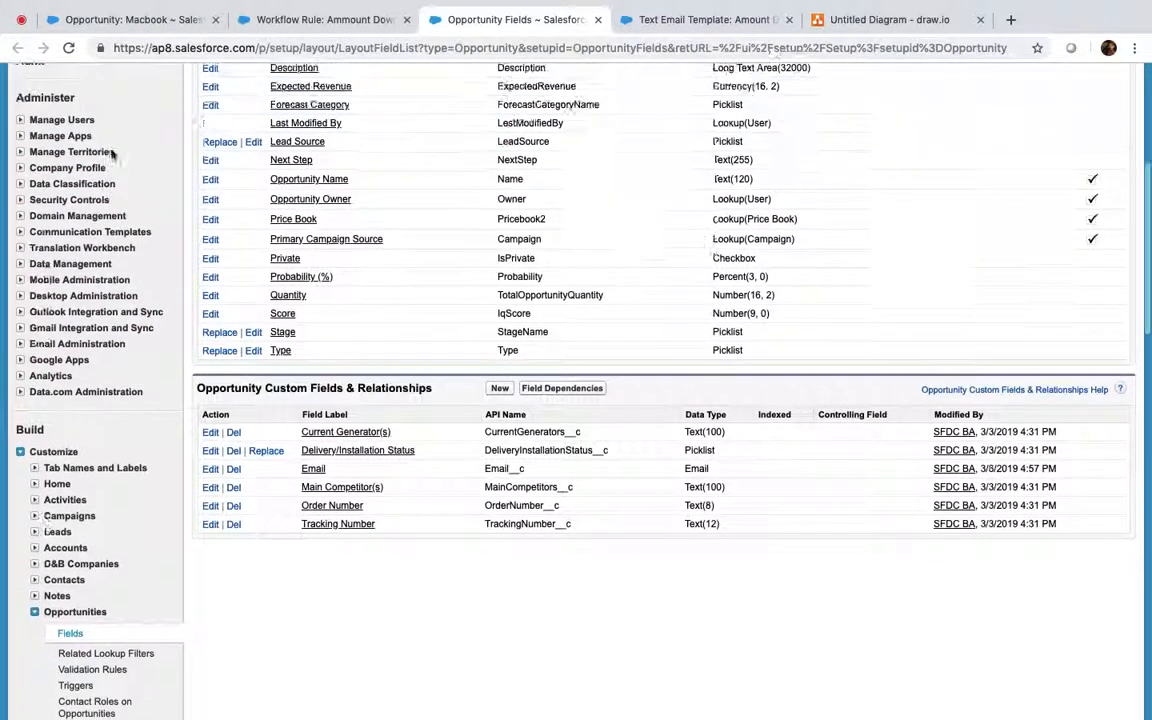
pyautogui.click(88, 176)
# Step: Find Time-Based Workflow with 'time' and search its queue for Object contains 'Op'
pyautogui.write('time')
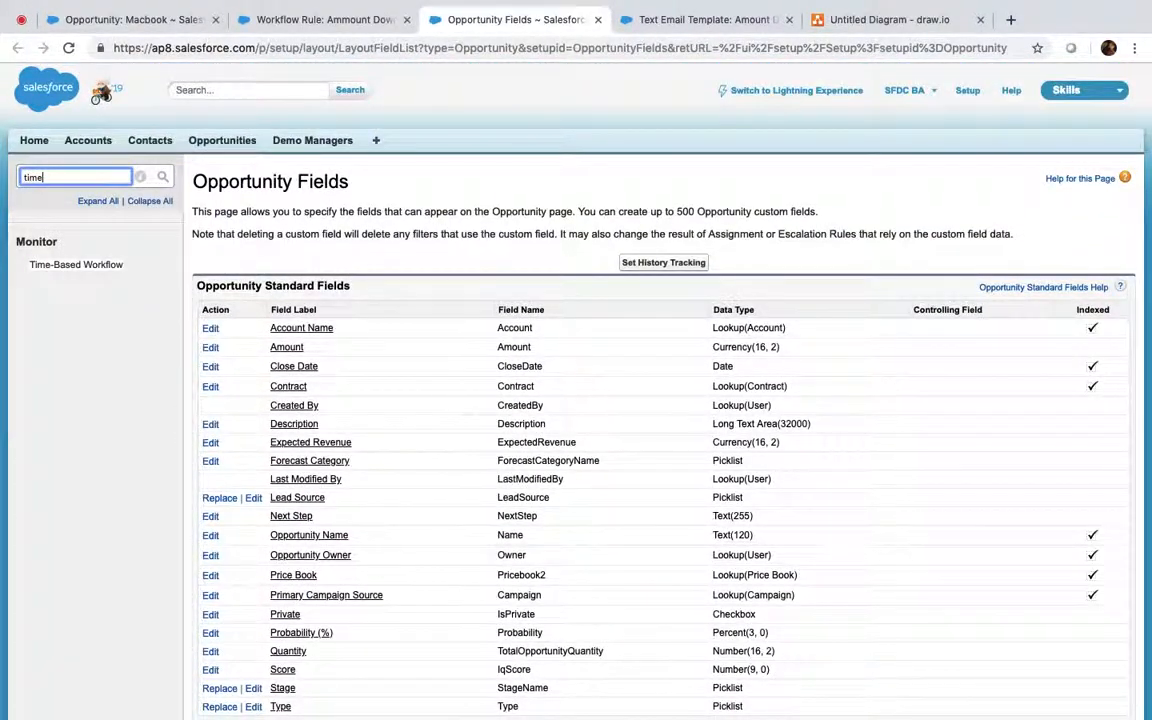
pyautogui.click(113, 265)
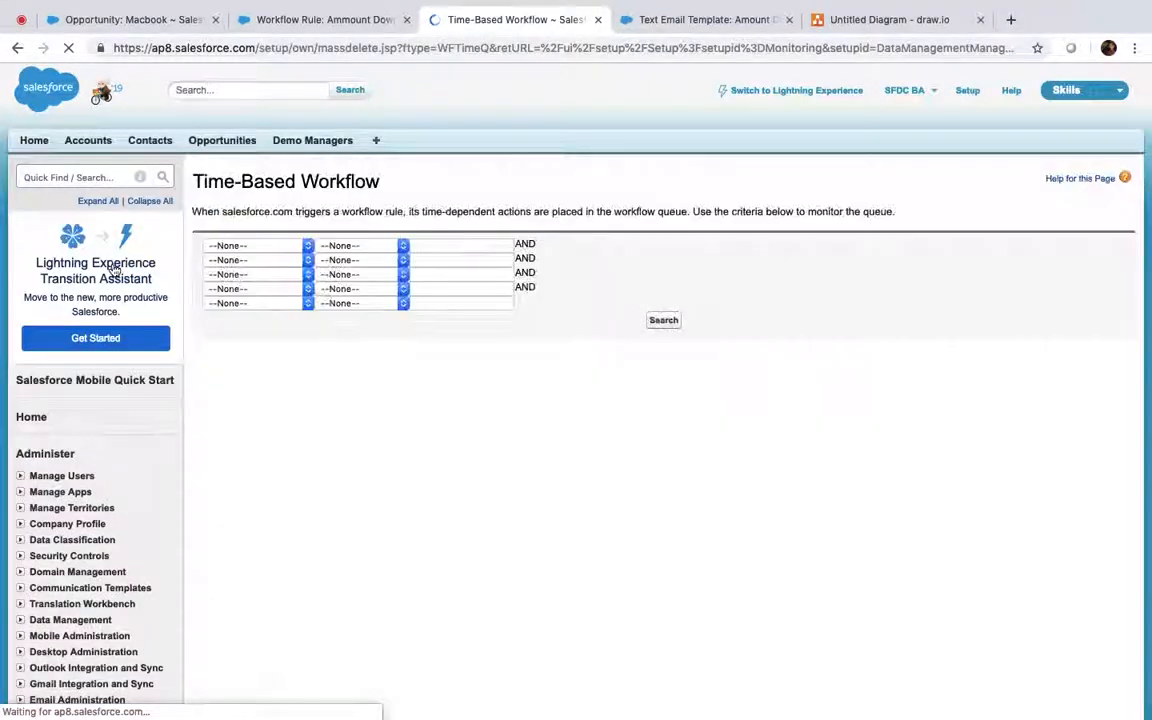
pyautogui.click(283, 246)
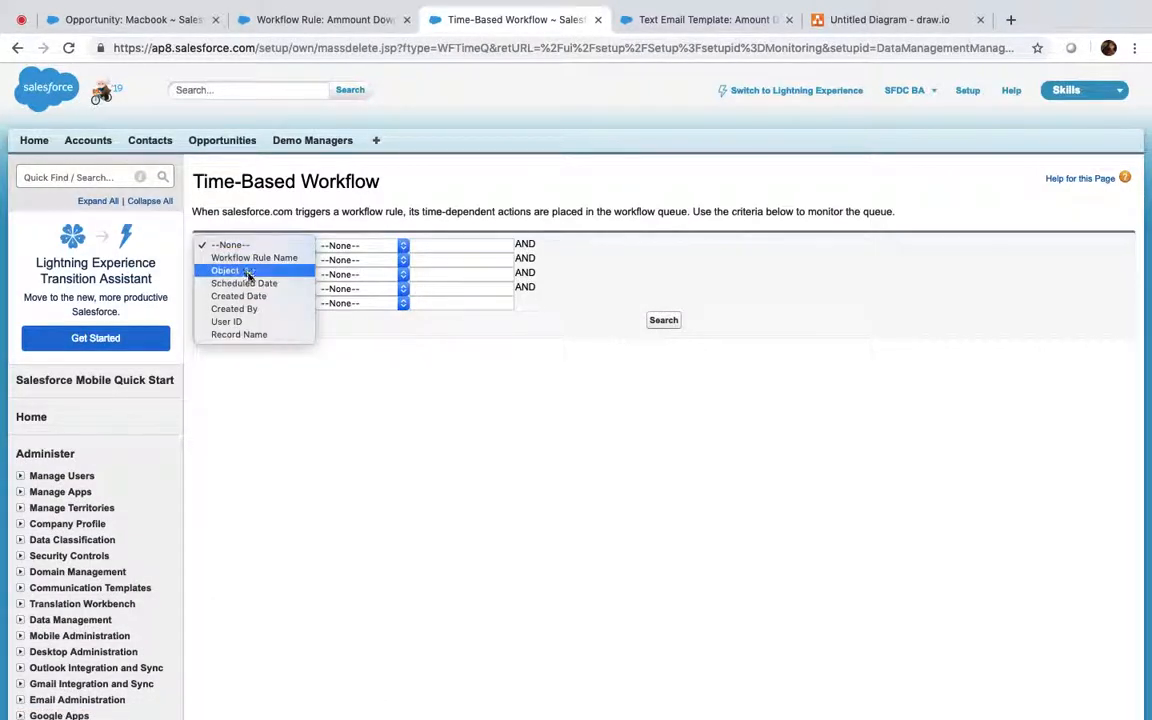
pyautogui.click(245, 271)
pyautogui.click(342, 248)
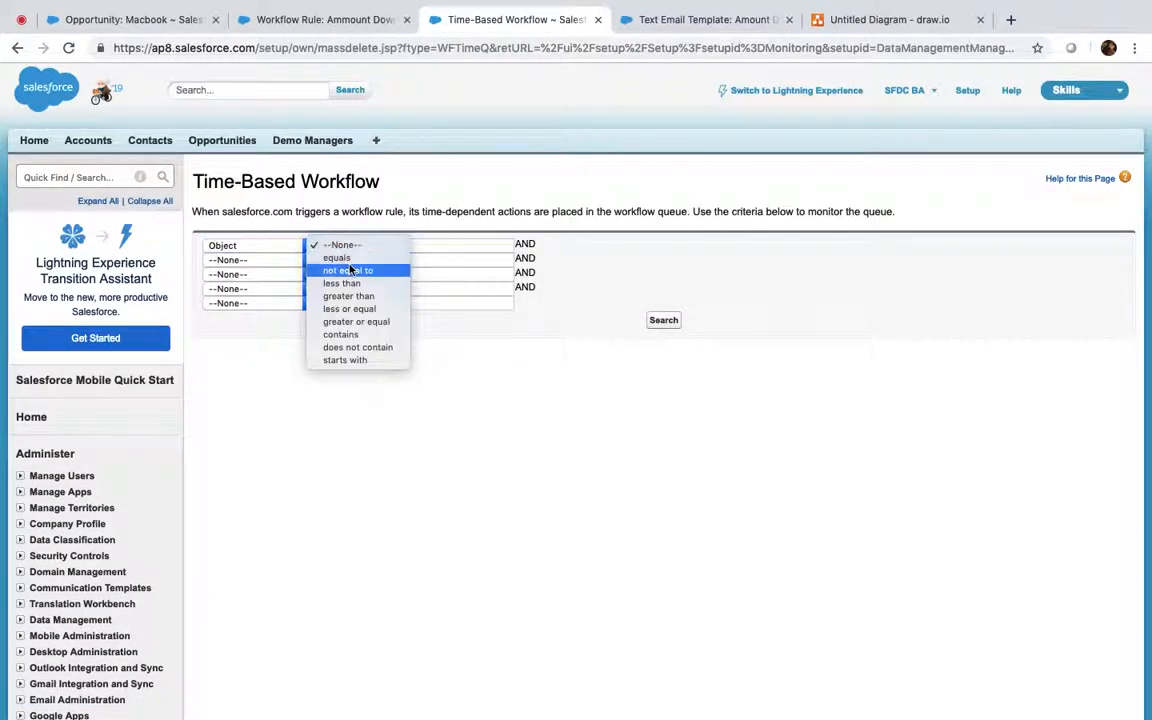
pyautogui.click(345, 335)
pyautogui.click(426, 249)
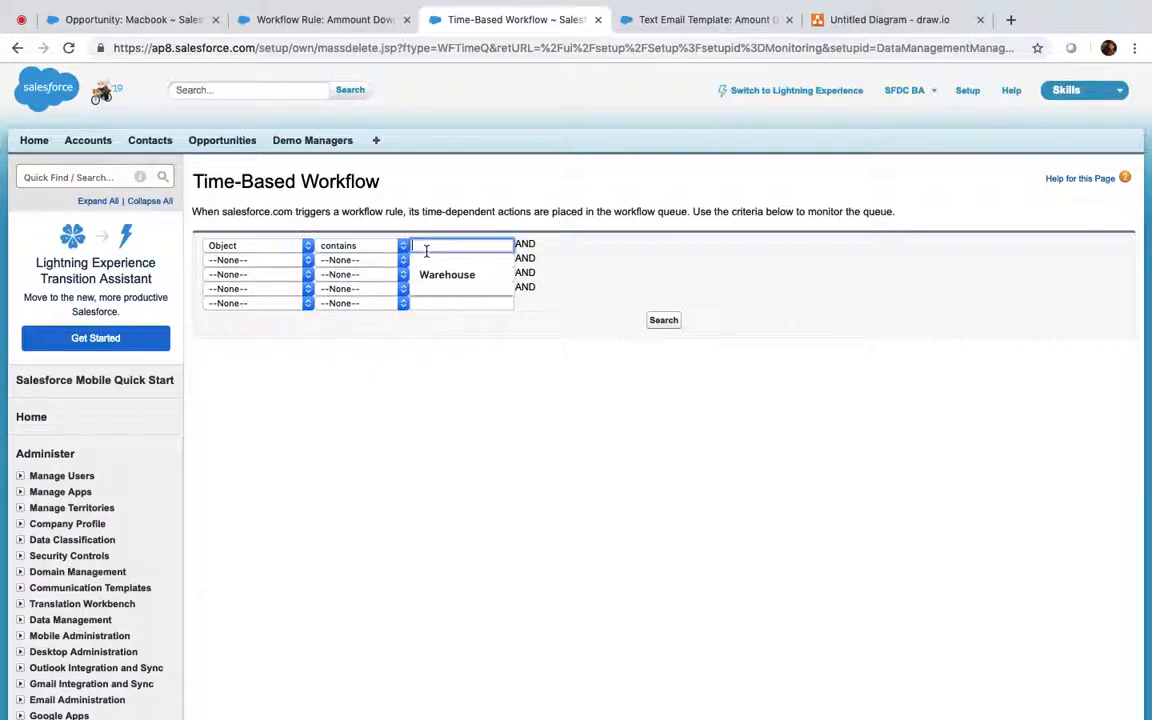
pyautogui.write('Opportunity')
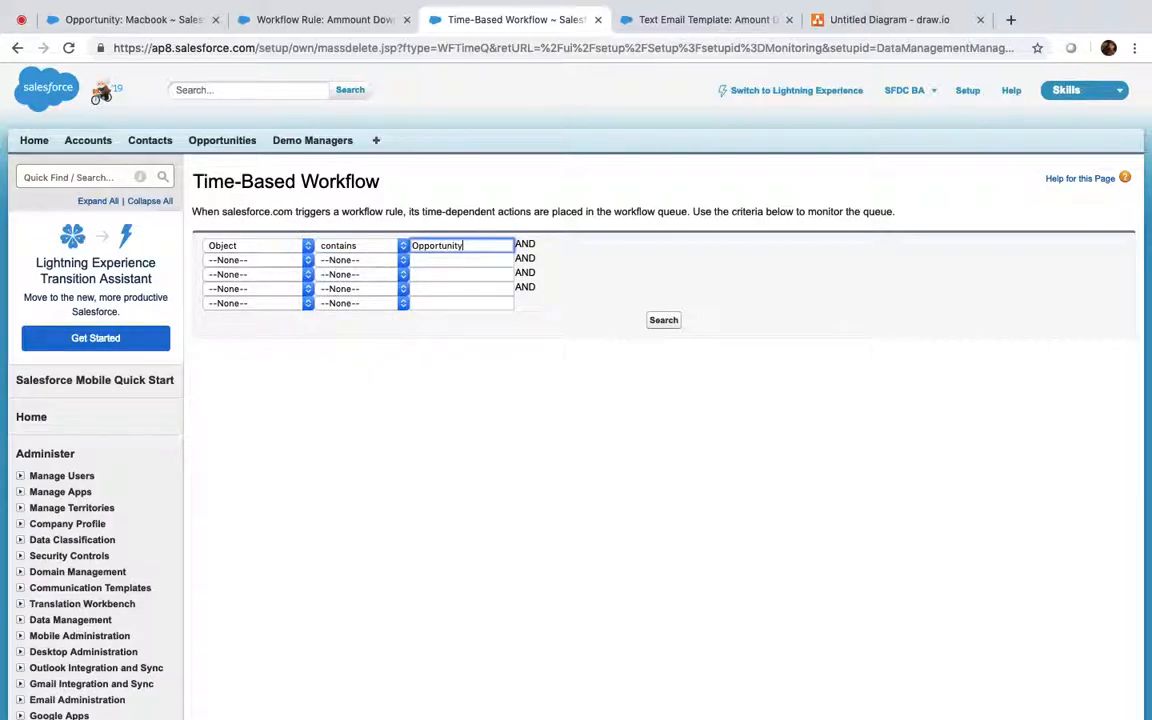
pyautogui.click(665, 322)
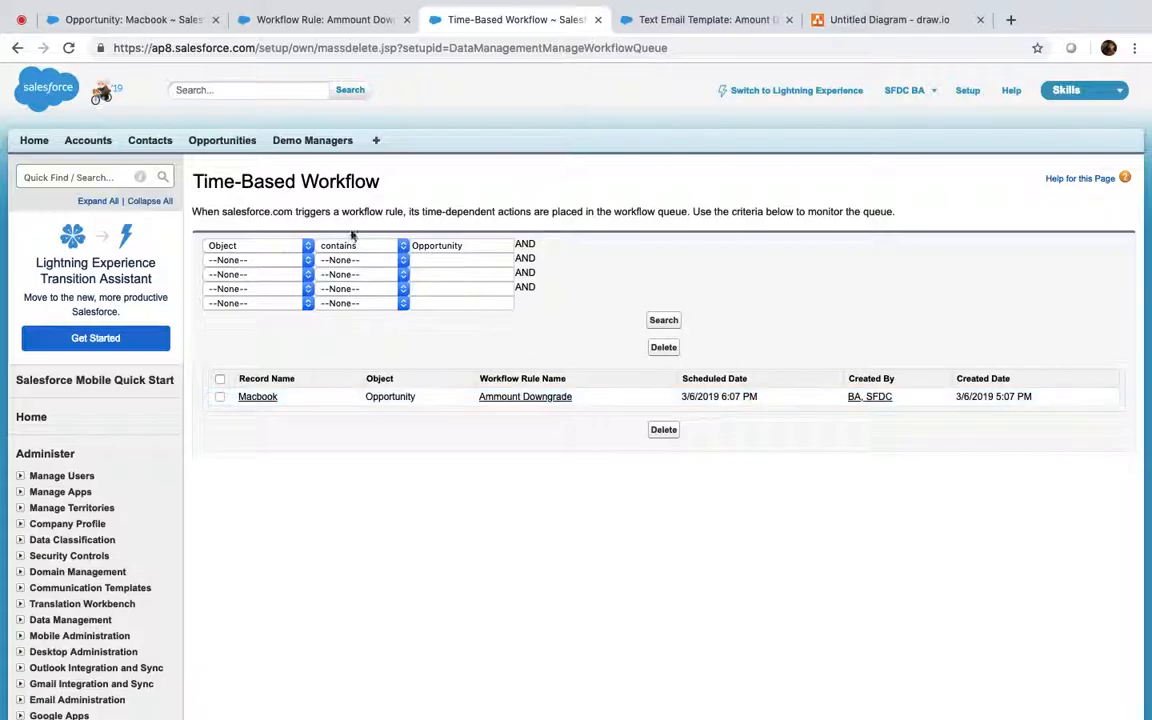
# Step: Deactivate the Ammount Downgrade rule and rerun the queue search, which still lists Macbook's action
pyautogui.click(280, 20)
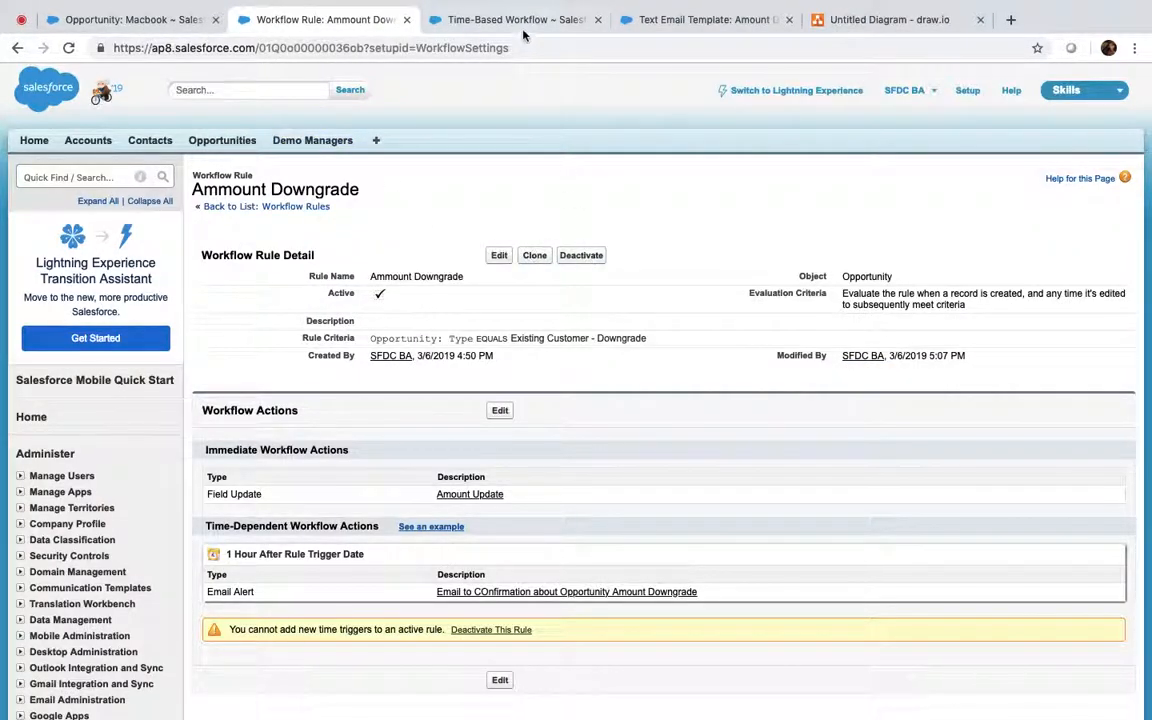
pyautogui.click(470, 22)
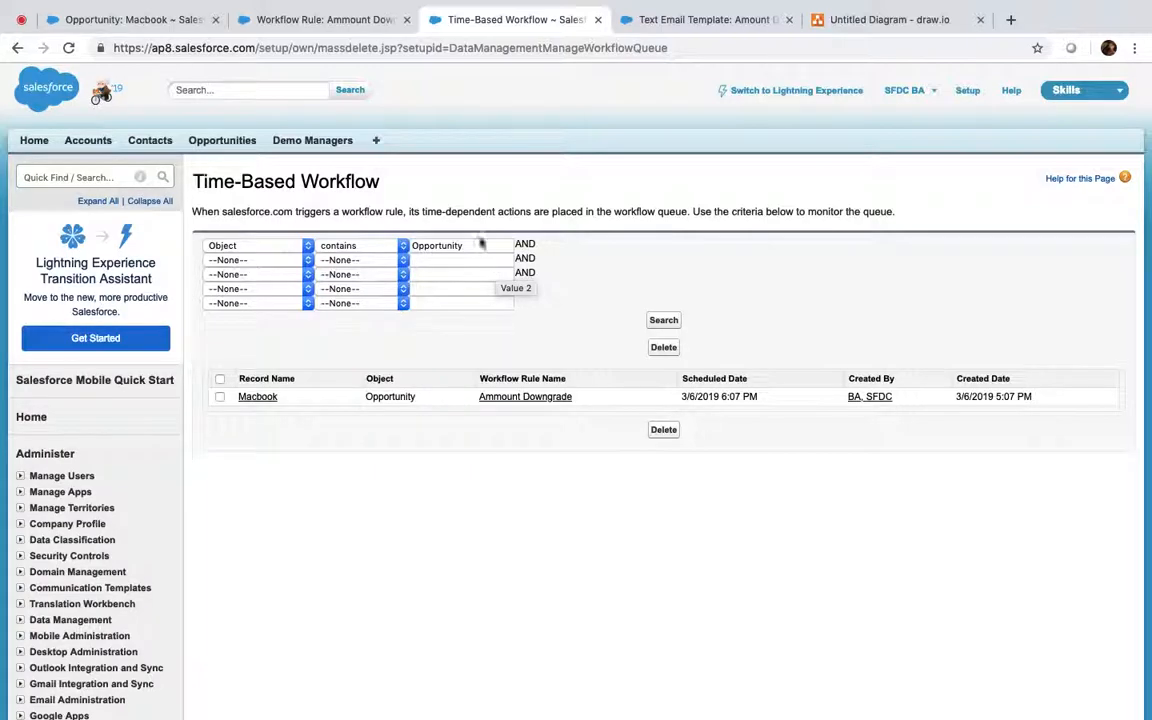
pyautogui.click(365, 24)
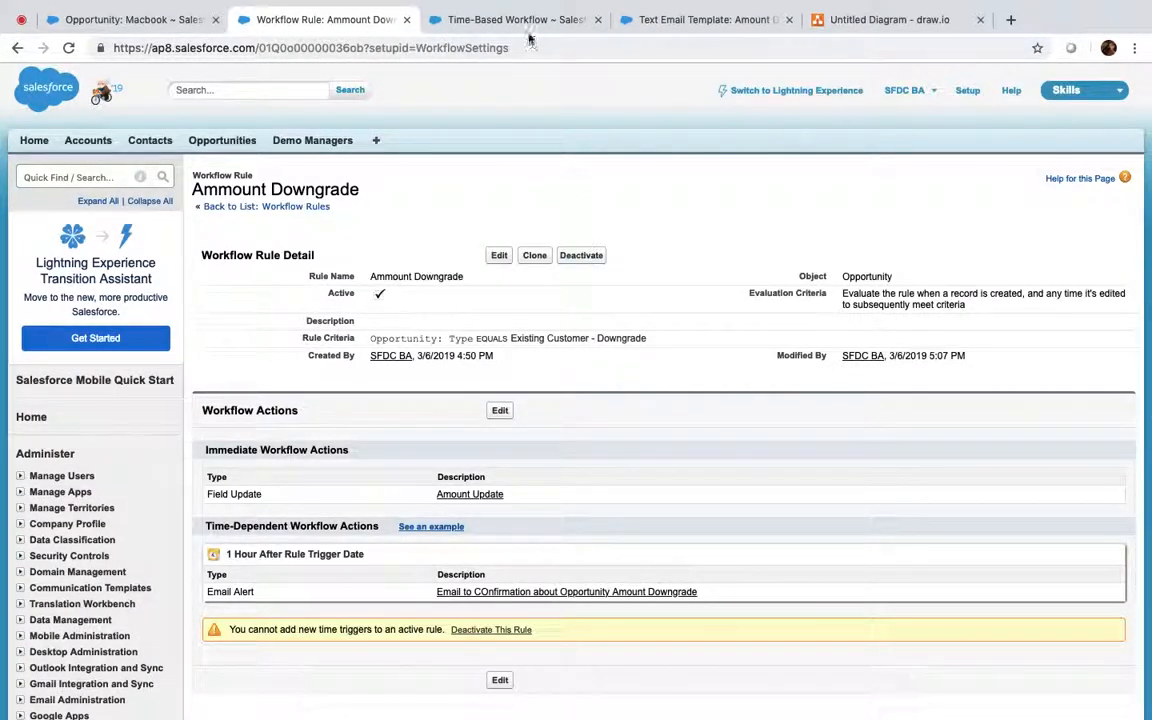
pyautogui.click(476, 20)
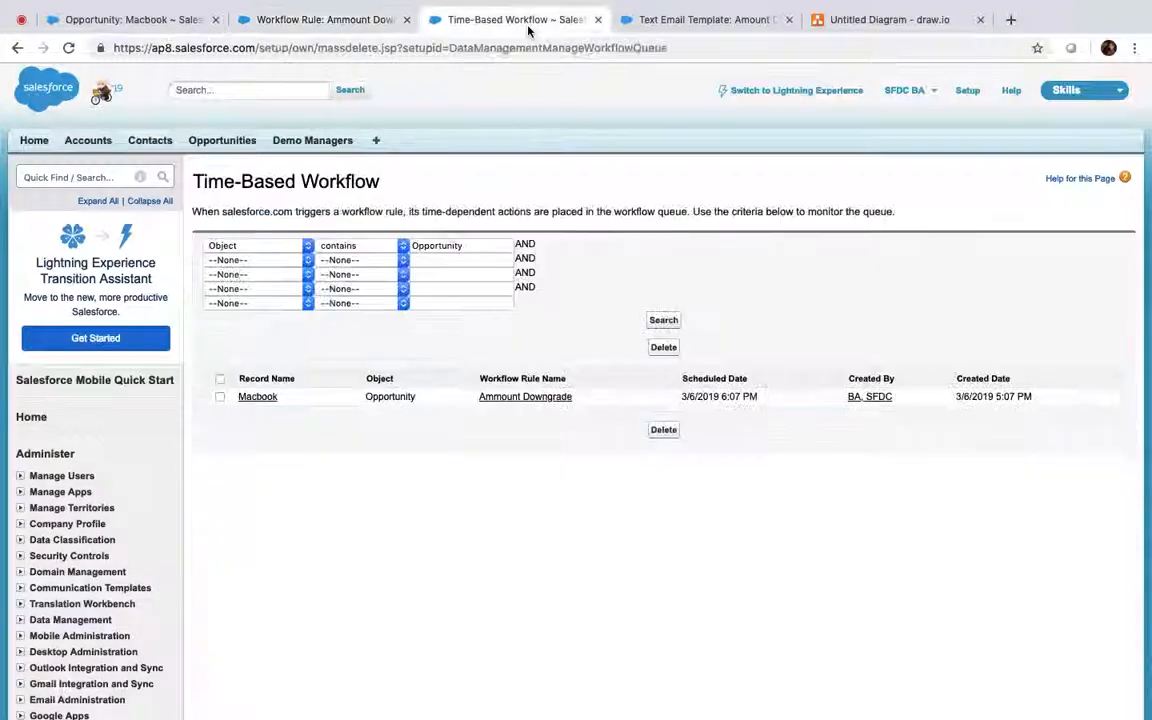
pyautogui.click(317, 20)
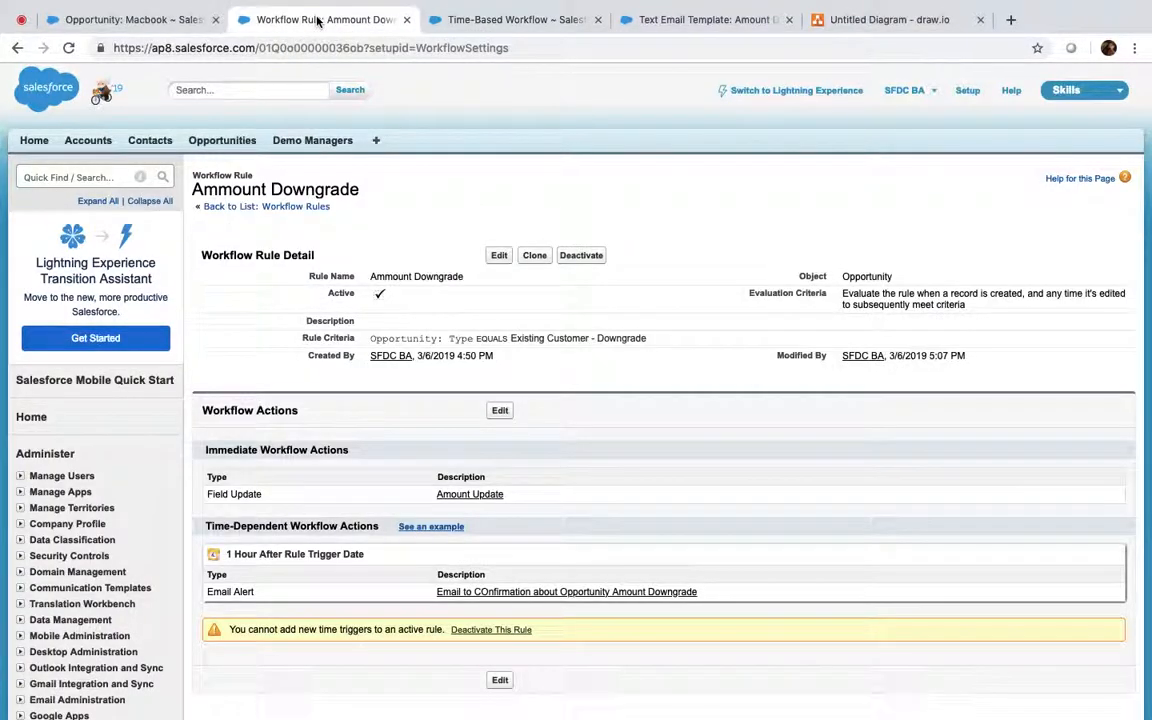
pyautogui.click(566, 18)
pyautogui.click(317, 20)
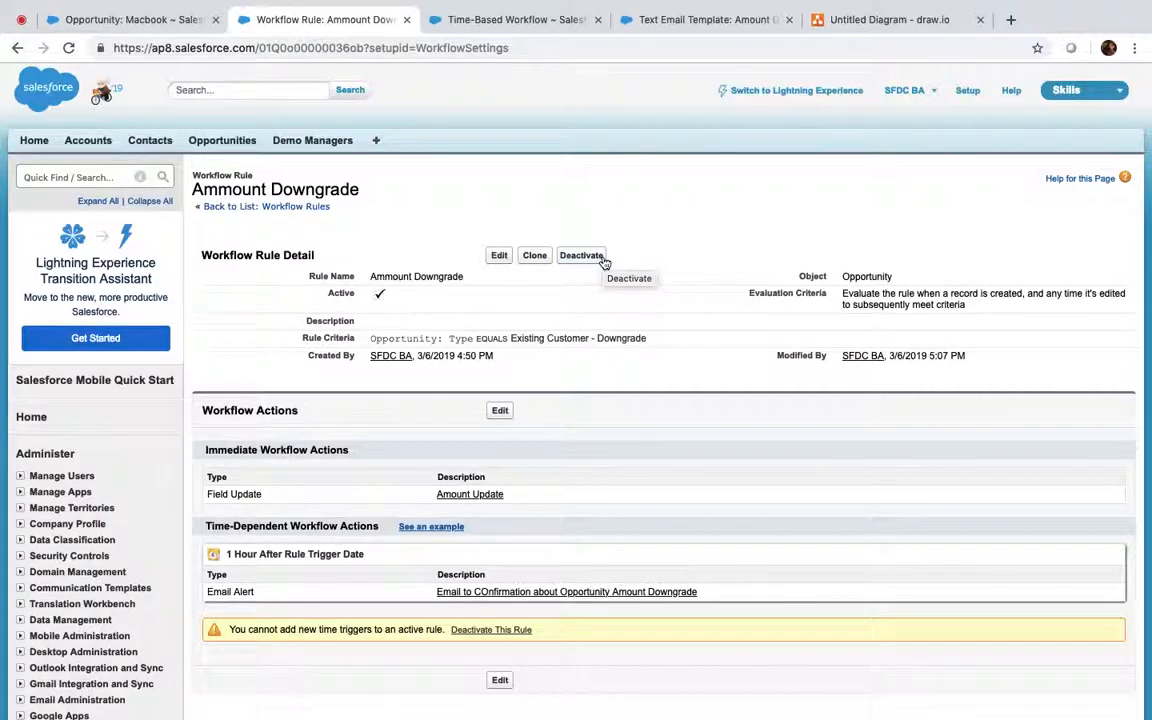
pyautogui.click(582, 256)
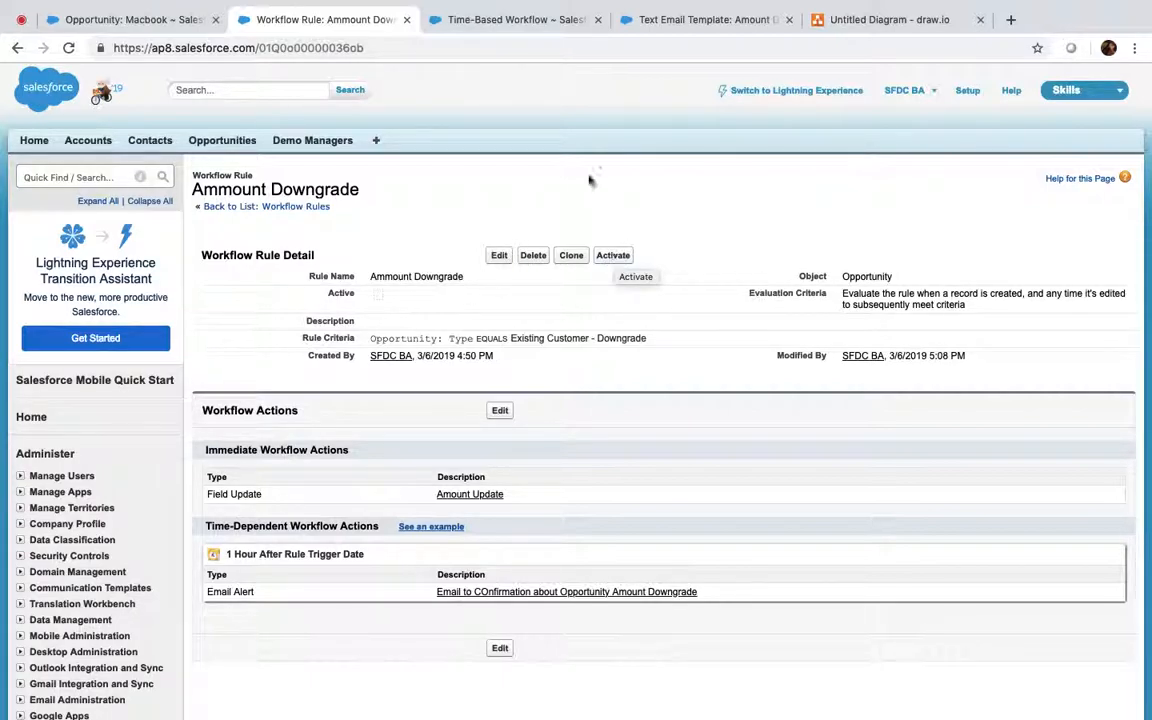
pyautogui.click(512, 19)
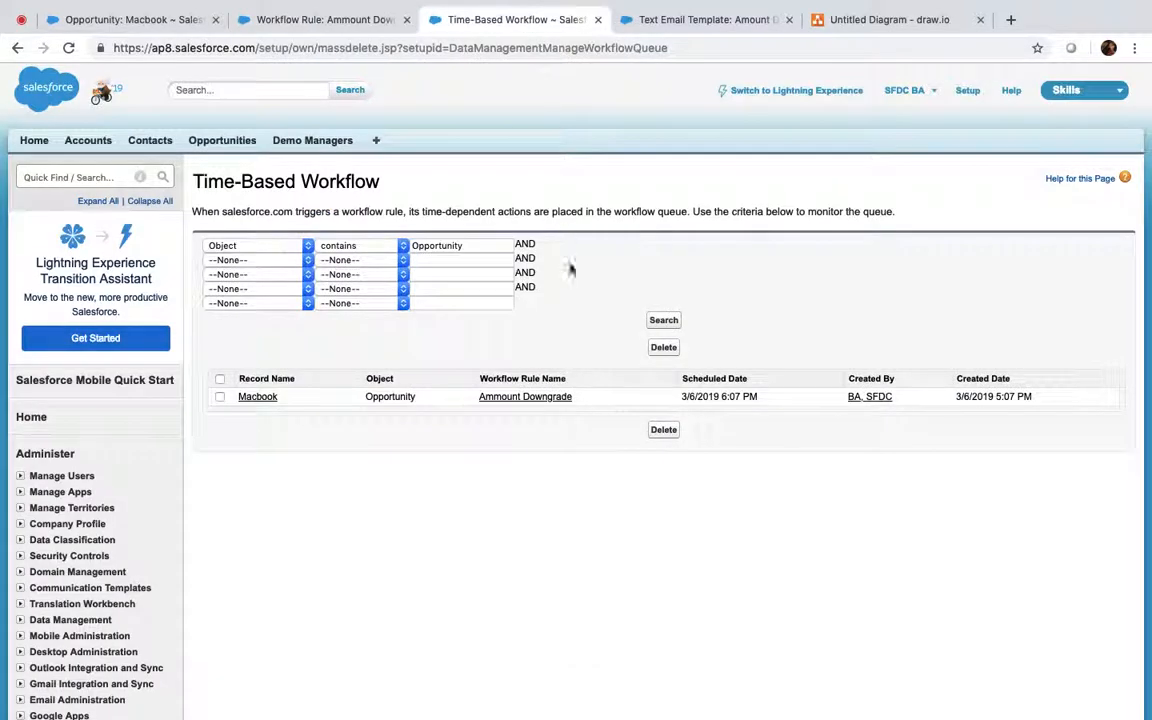
pyautogui.click(662, 322)
# Step: Reactivate the Ammount Downgrade rule, begin editing Macbook, and recheck the workflow queue
pyautogui.click(329, 20)
pyautogui.click(612, 256)
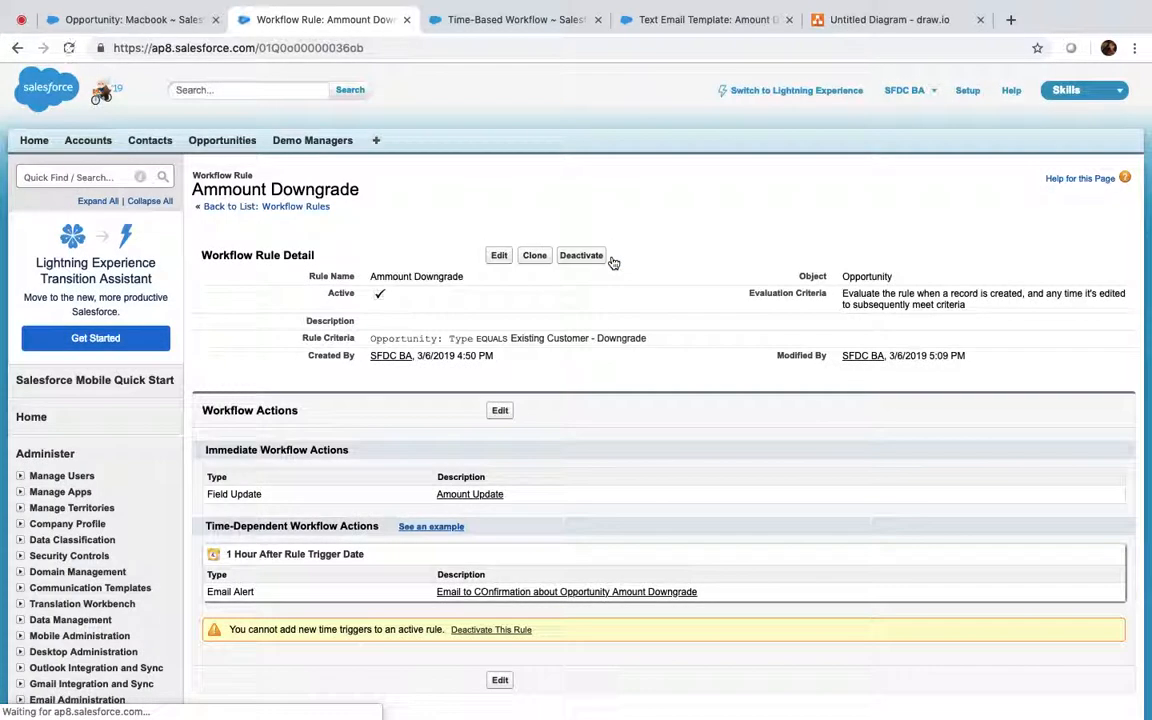
pyautogui.click(143, 20)
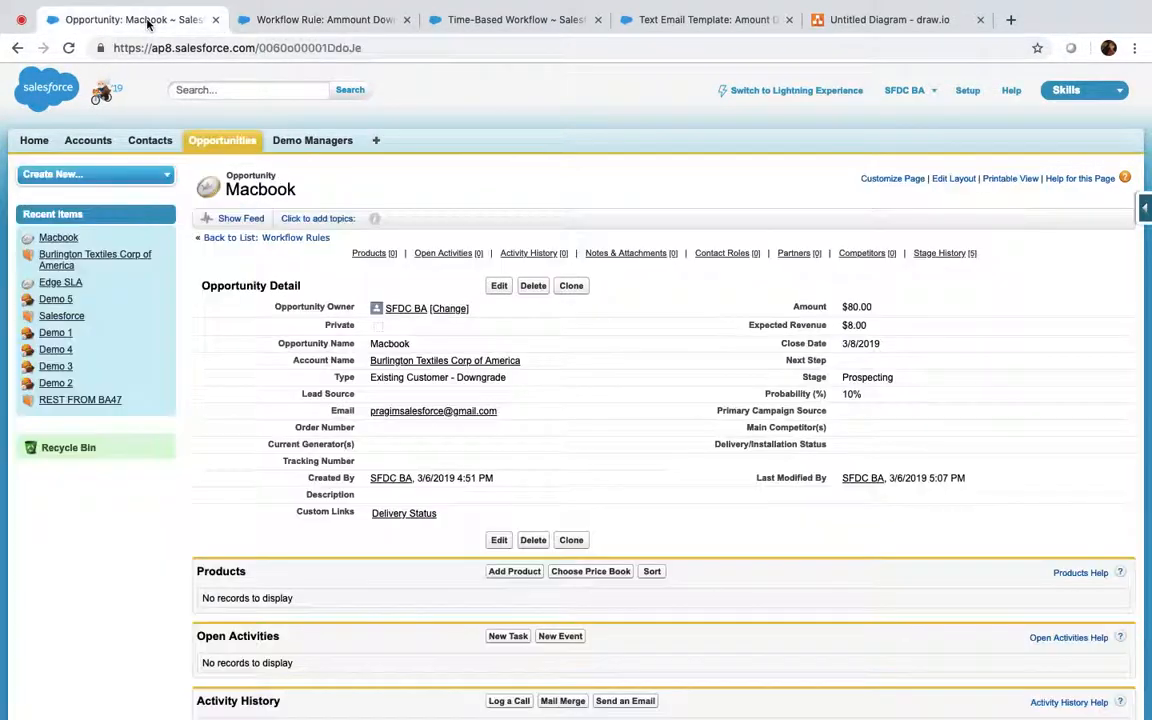
pyautogui.click(498, 286)
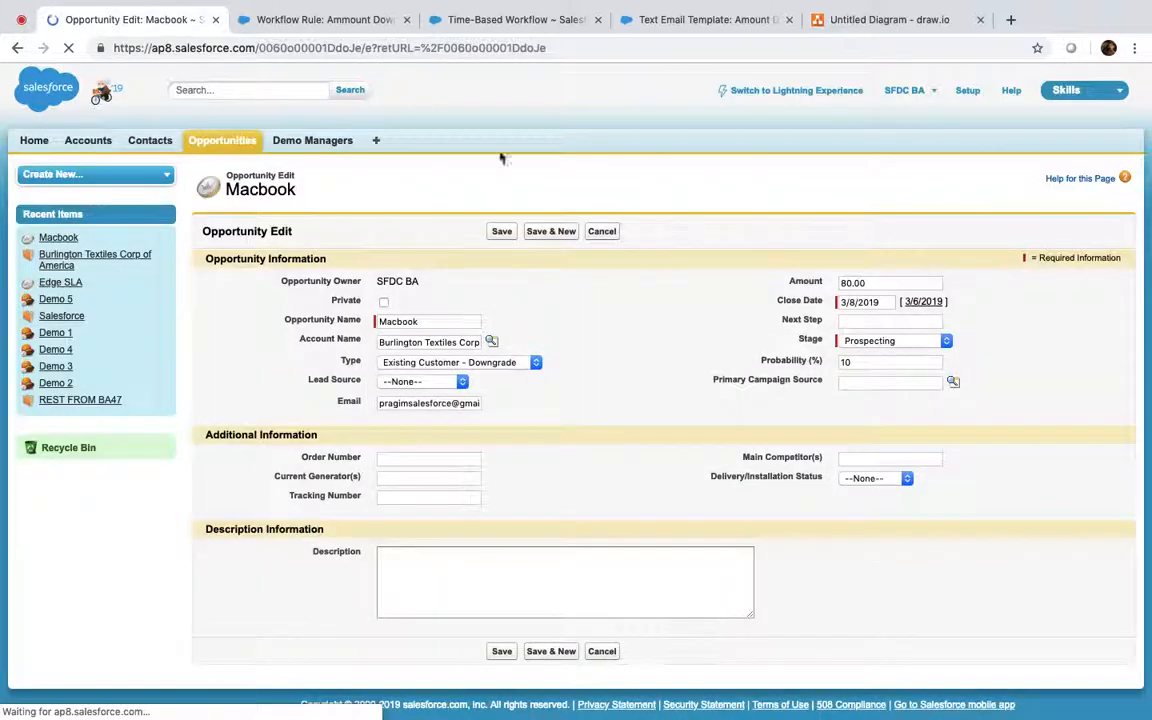
pyautogui.click(509, 20)
pyautogui.click(668, 321)
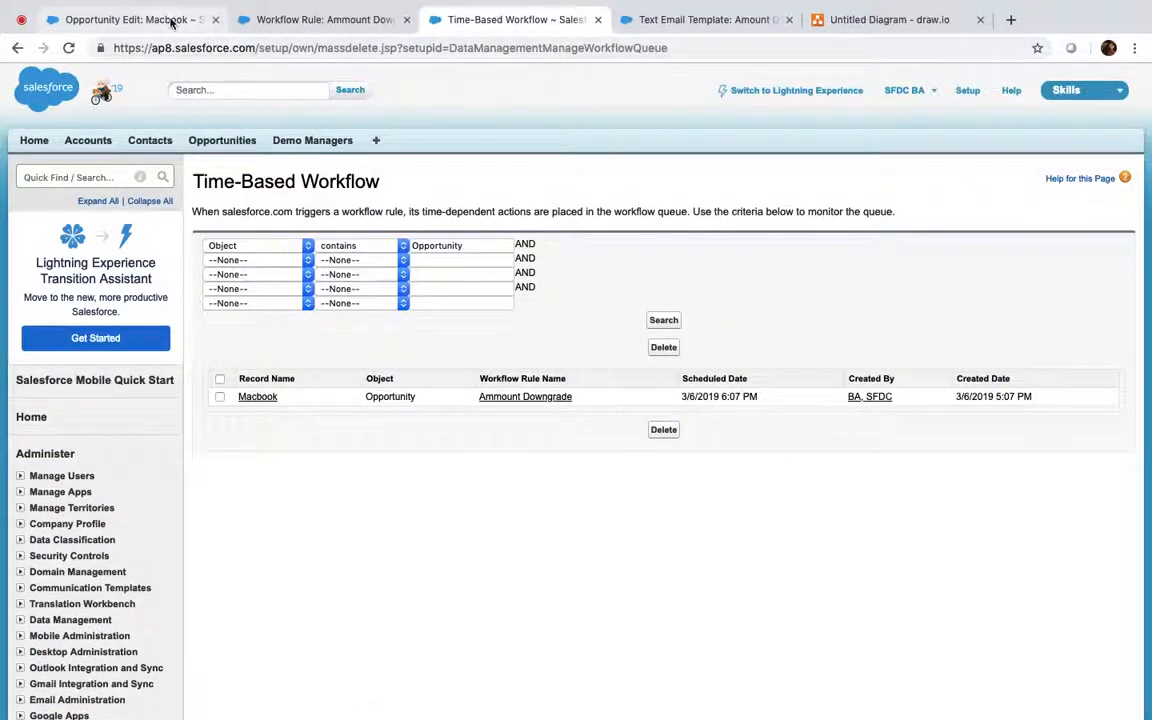
# Step: Save Macbook's Type as Existing Customer - Upgrade and confirm the workflow queue is now empty
pyautogui.click(171, 21)
pyautogui.click(480, 362)
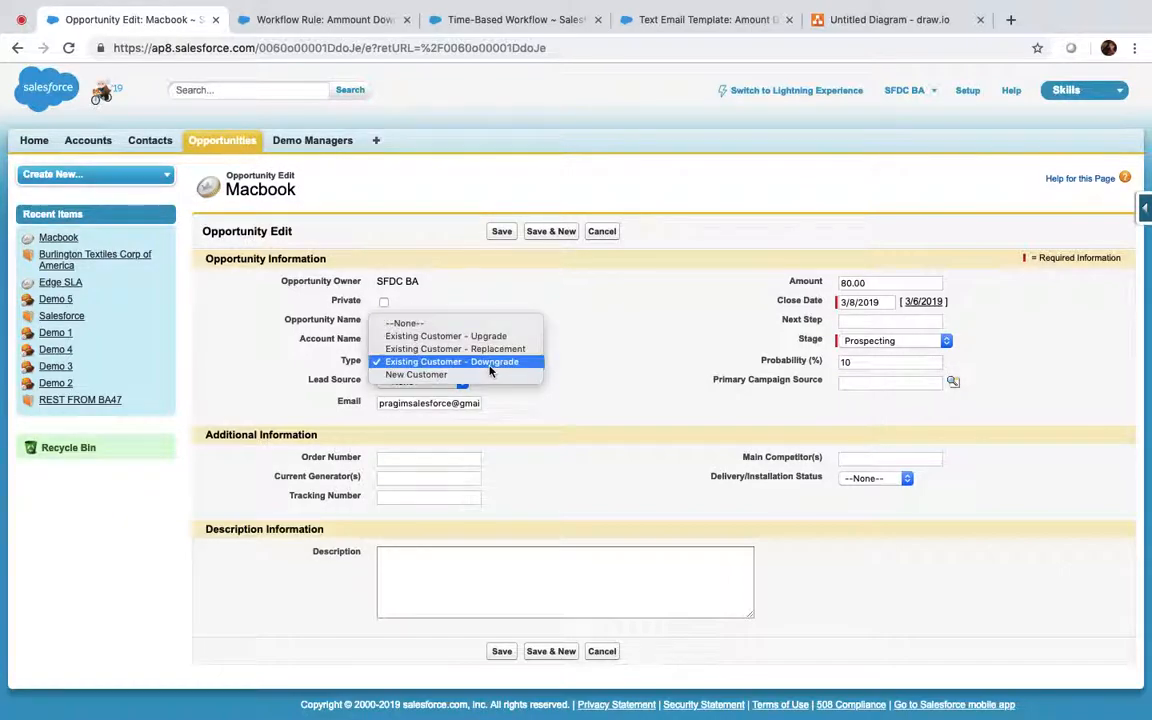
pyautogui.click(467, 338)
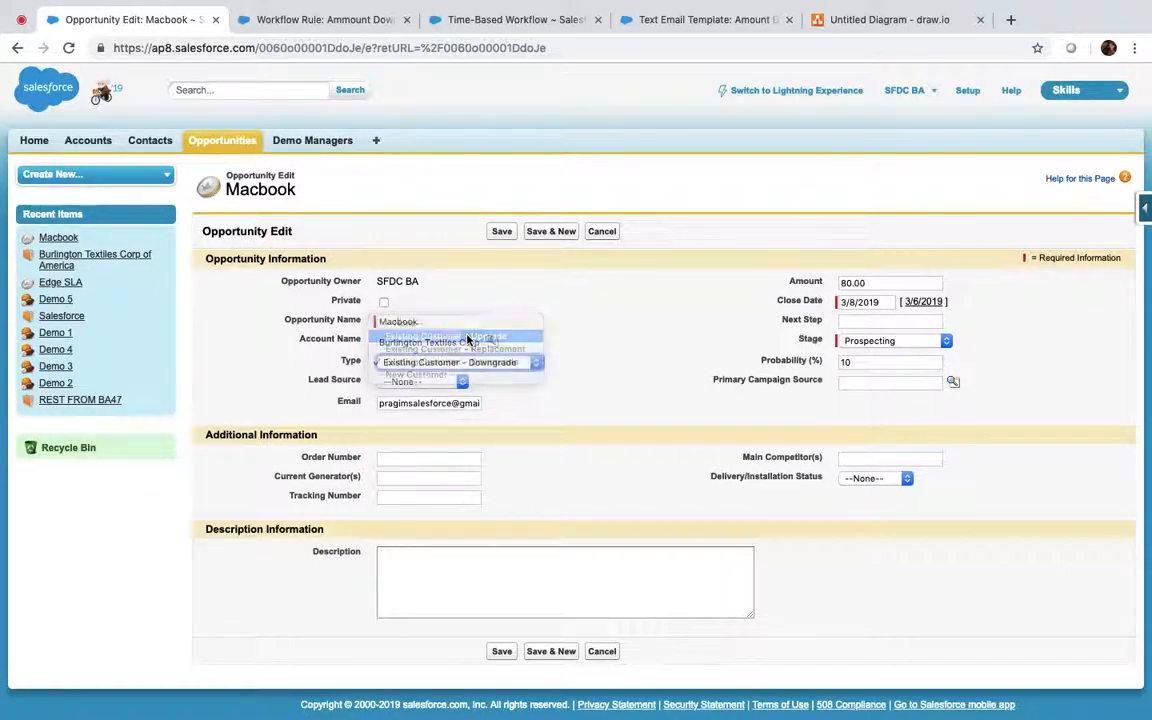
pyautogui.click(502, 231)
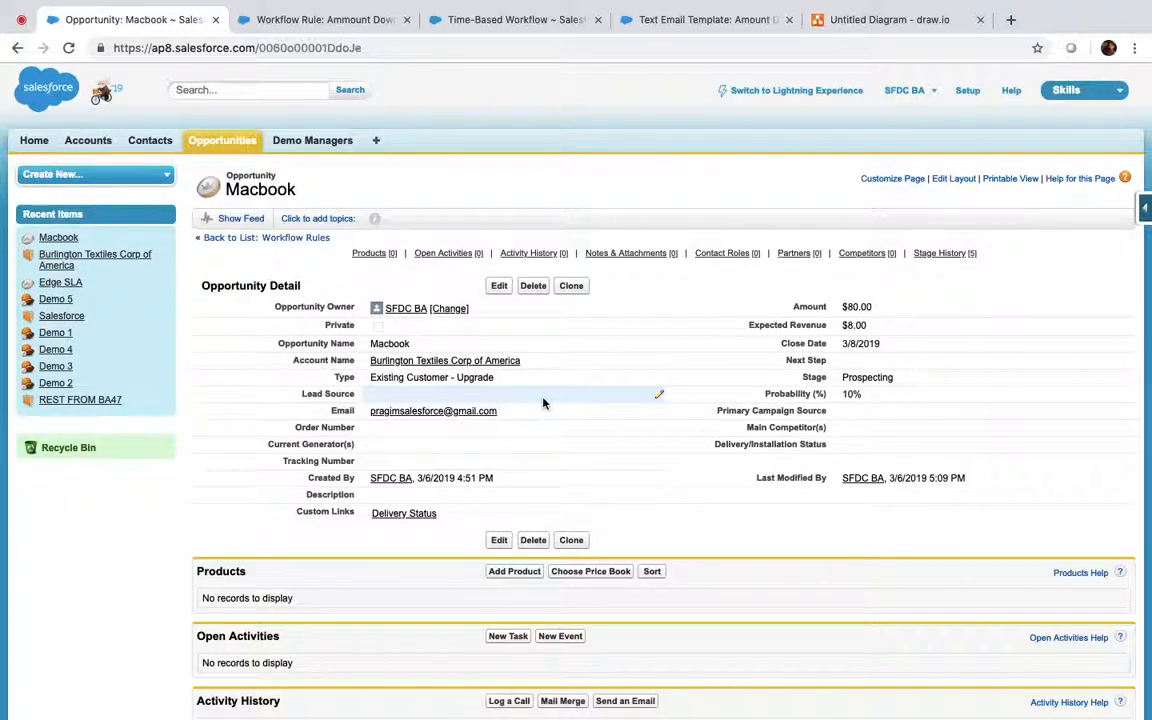
pyautogui.click(491, 22)
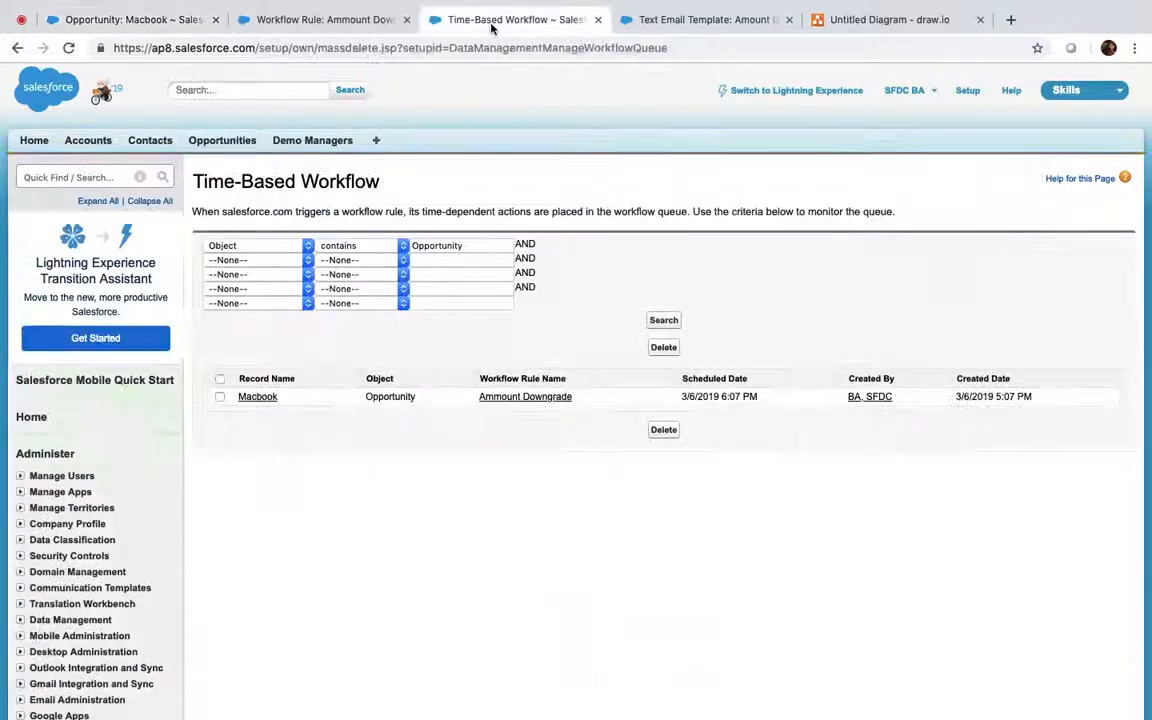
pyautogui.click(664, 320)
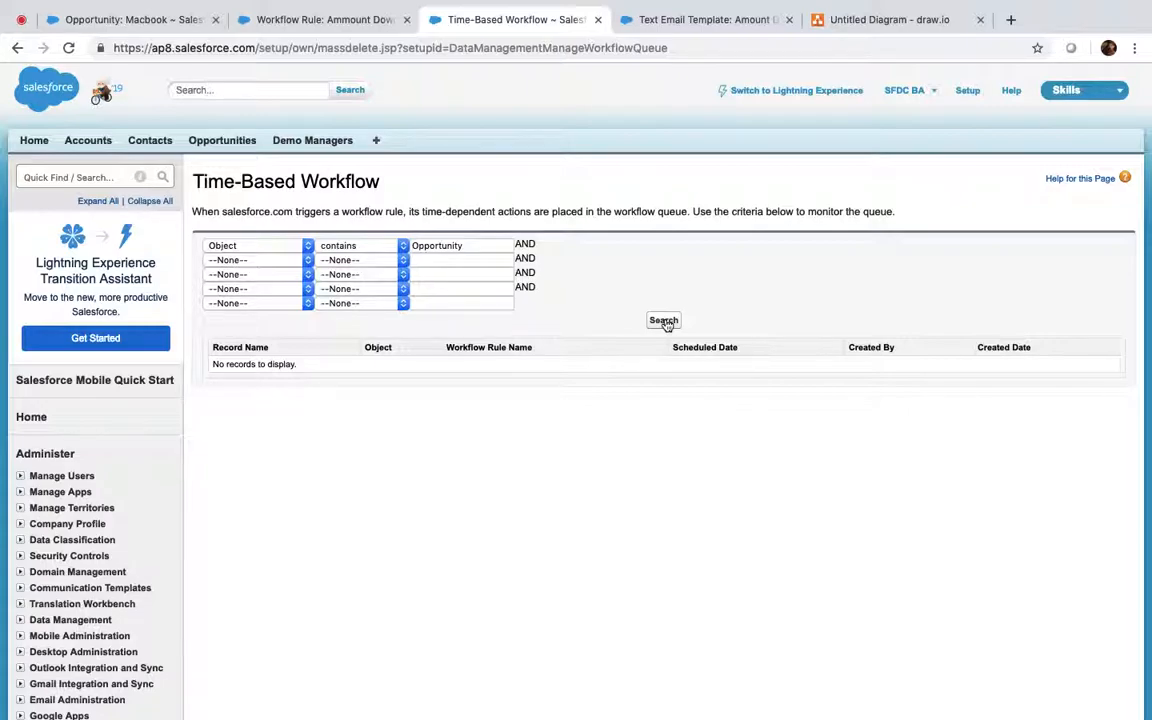
pyautogui.click(88, 20)
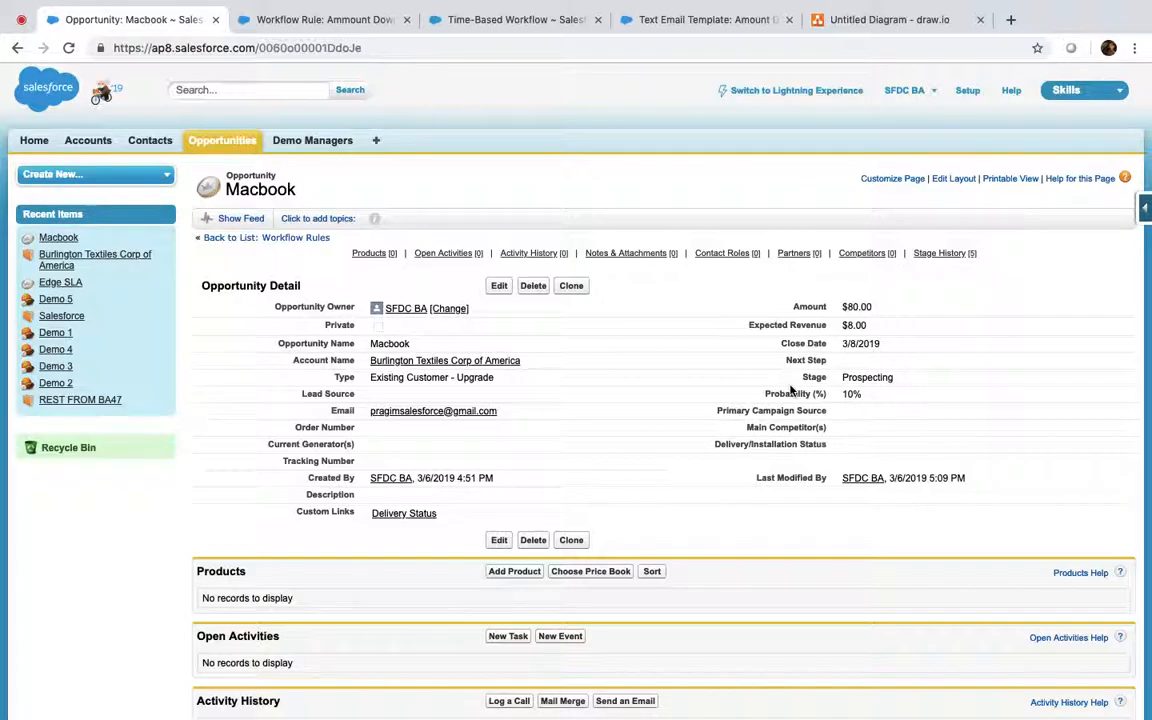
# Step: Leave Macbook's Amount at $80.00 and add blank lines under the draw.io DB (sobjects) label
pyautogui.doubleClick(872, 309)
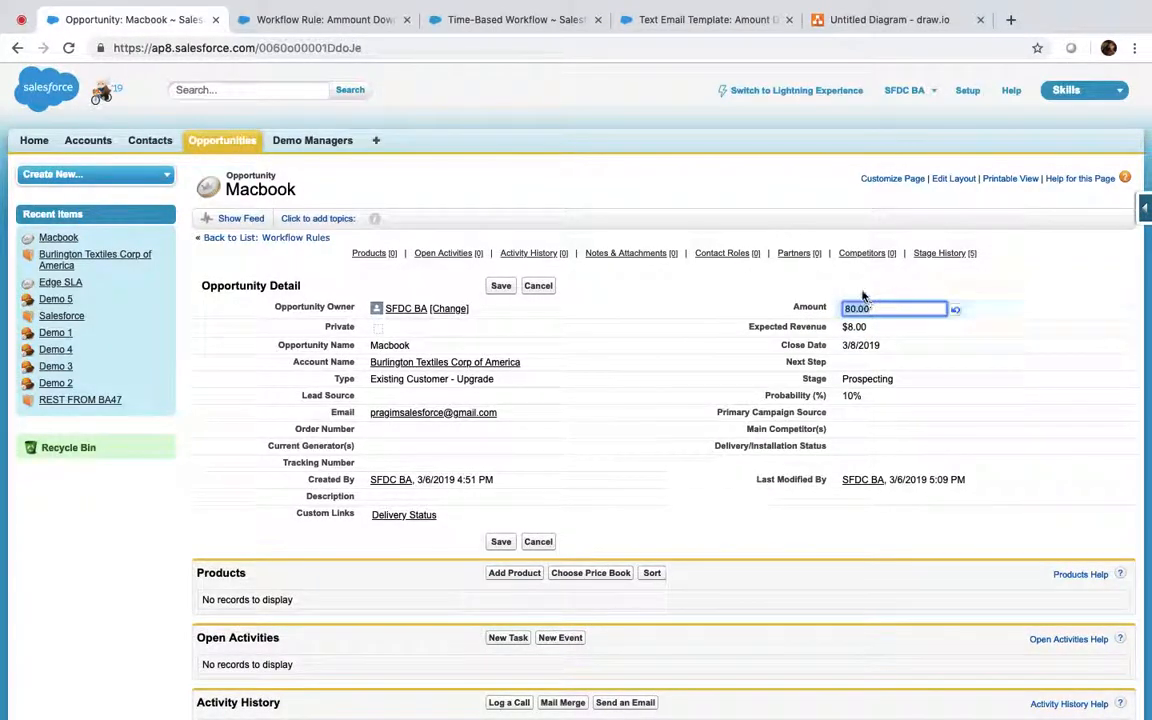
pyautogui.click(862, 296)
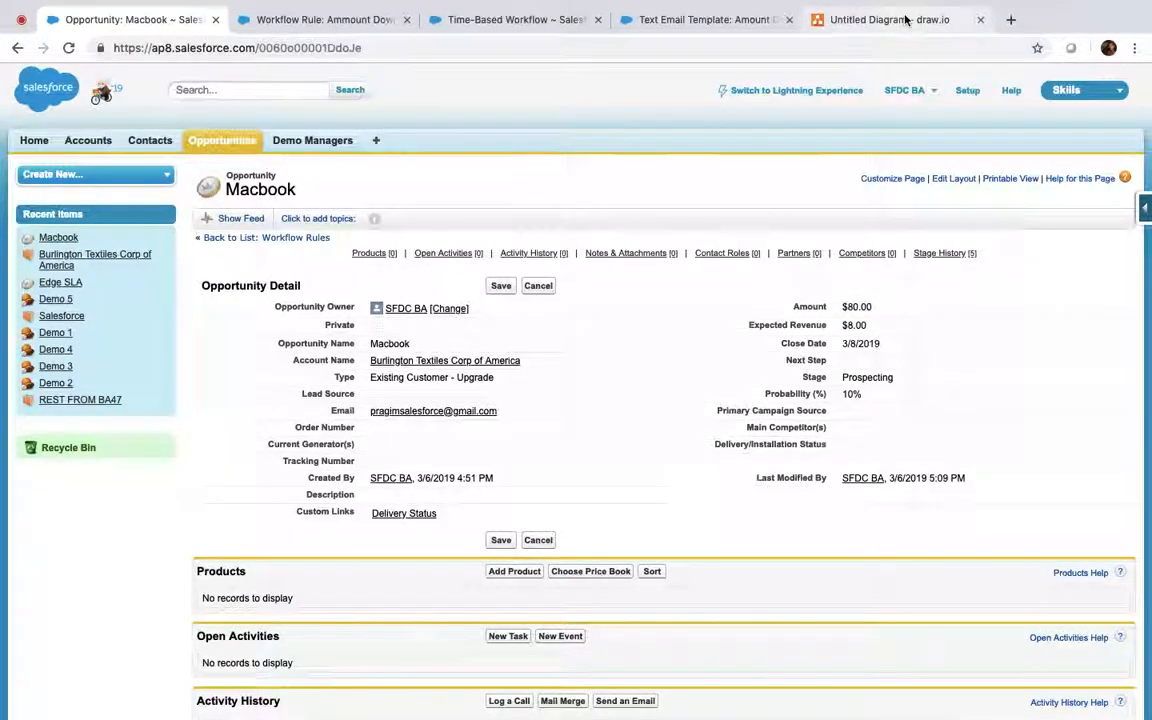
pyautogui.click(869, 19)
pyautogui.doubleClick(579, 360)
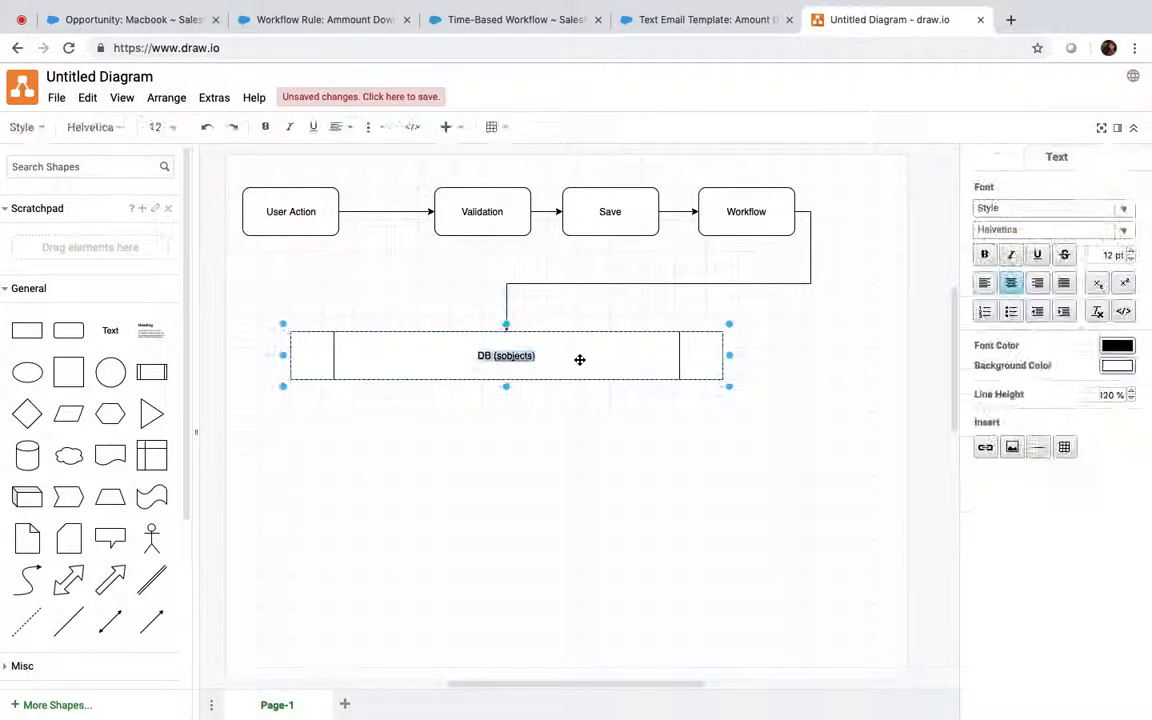
pyautogui.press('Right')
pyautogui.press('Return')
pyautogui.press('Return')
pyautogui.press('Return')
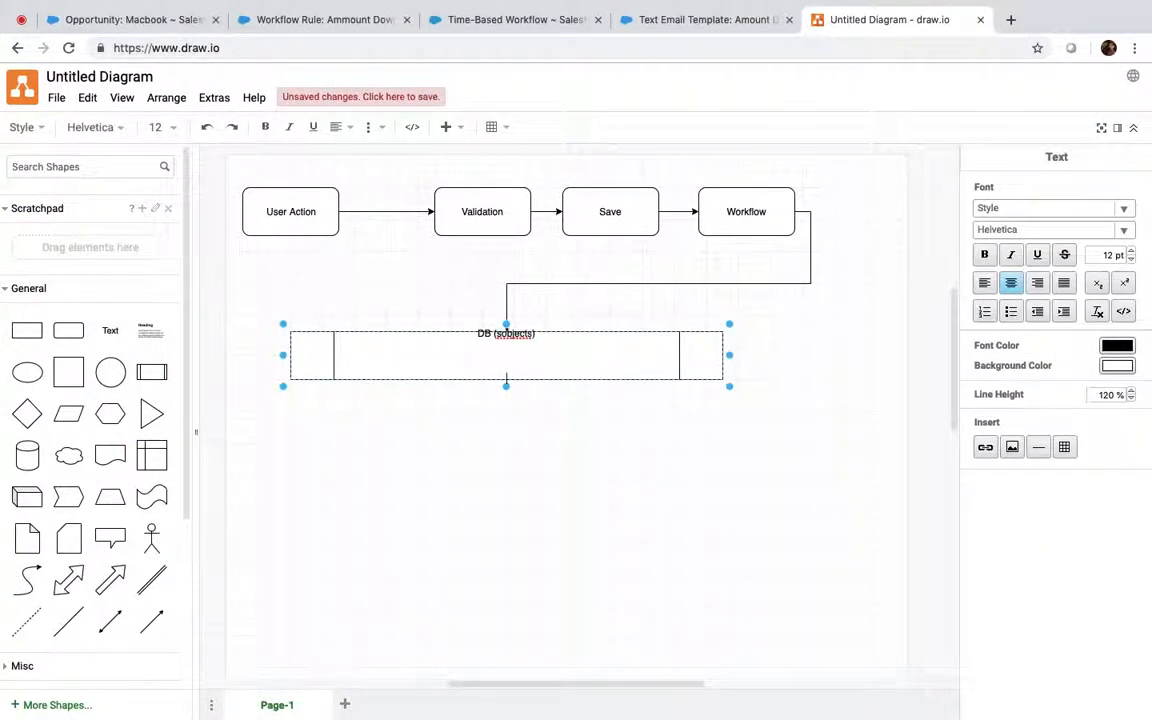